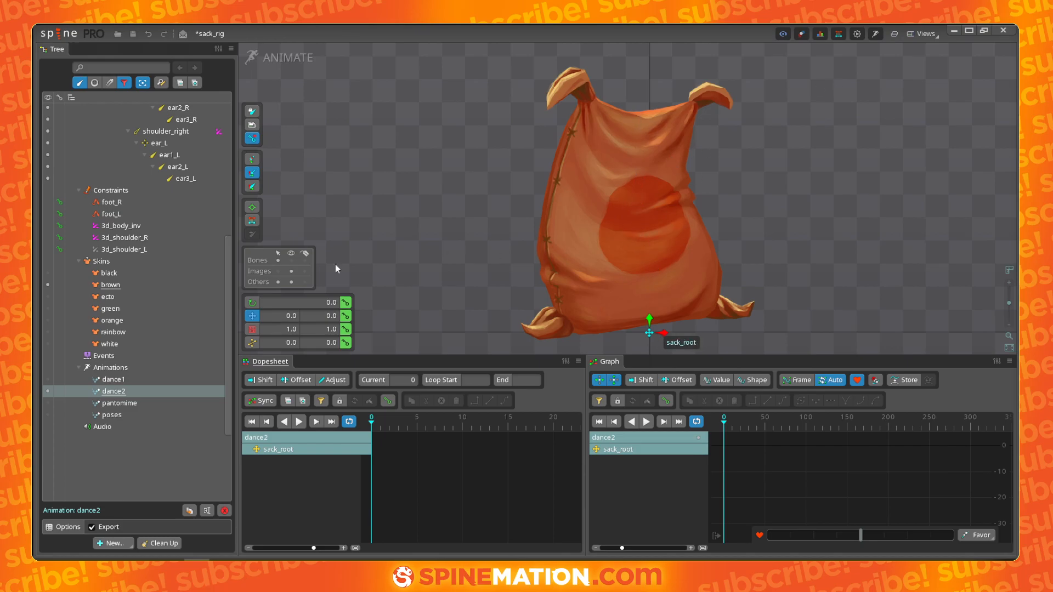
- Show the bones in the viewport
left_click(291, 262)
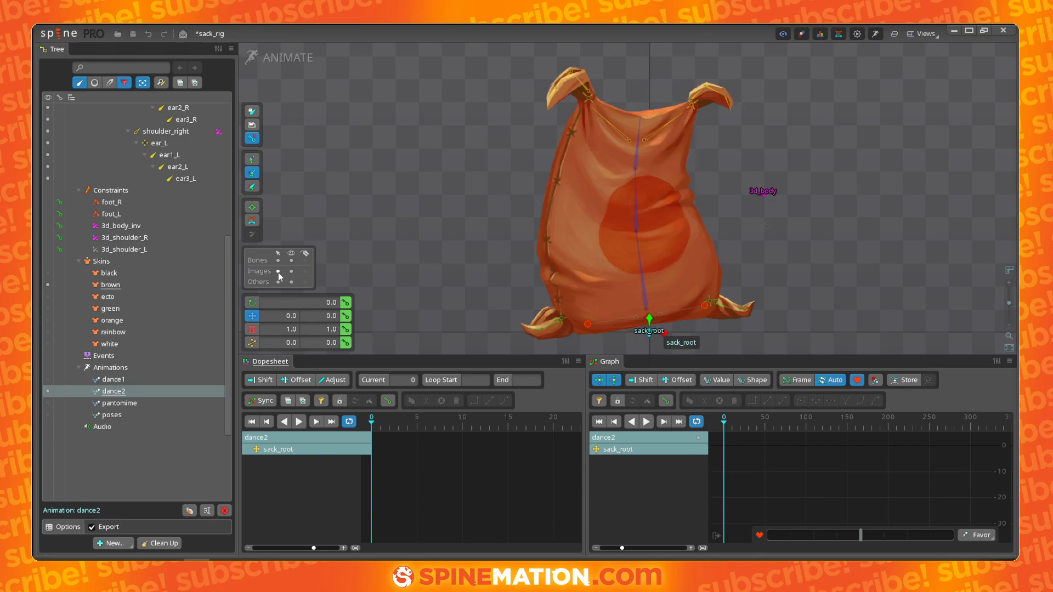
left_click_drag(777, 282, 673, 277)
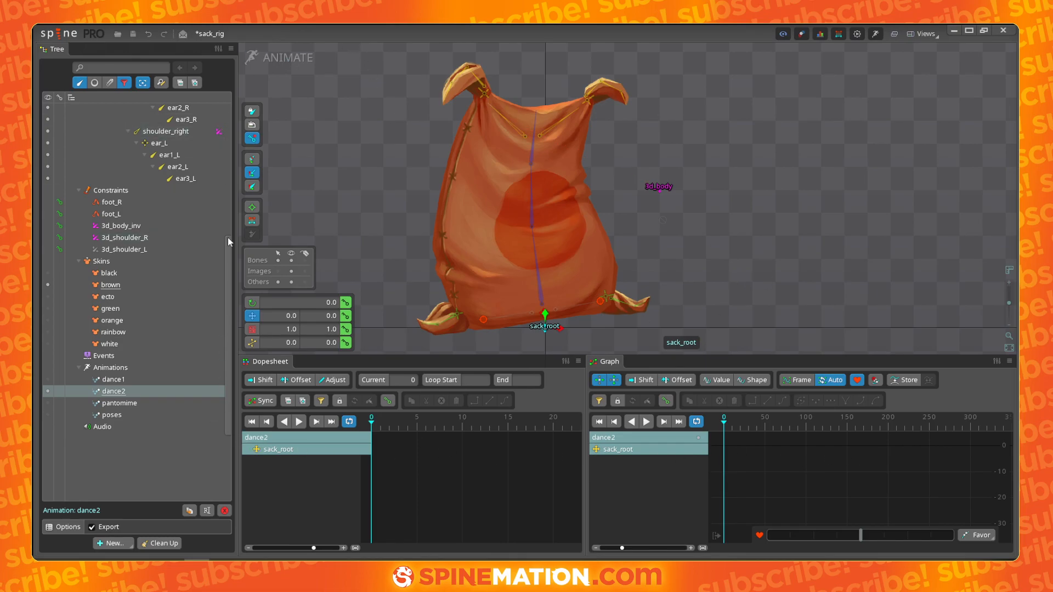
left_click_drag(761, 247, 844, 246)
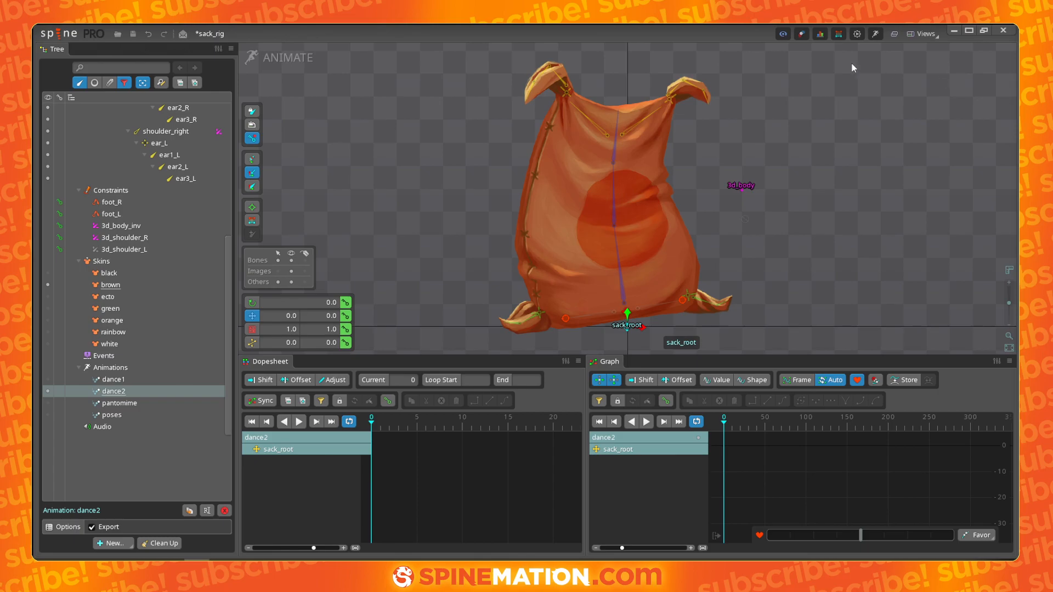
left_click_drag(732, 225, 875, 231)
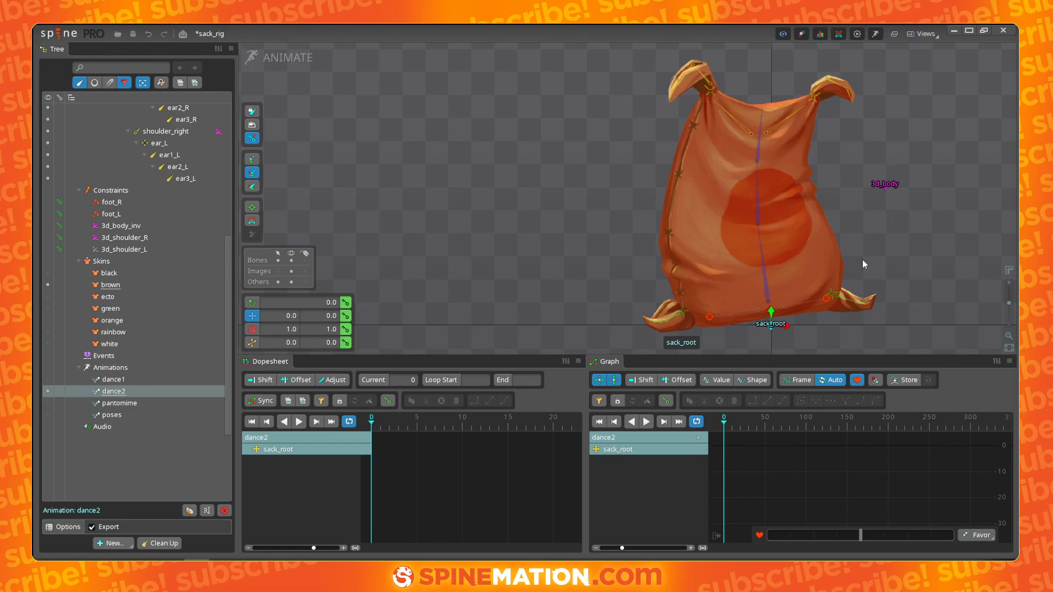
left_click_drag(918, 266, 735, 288)
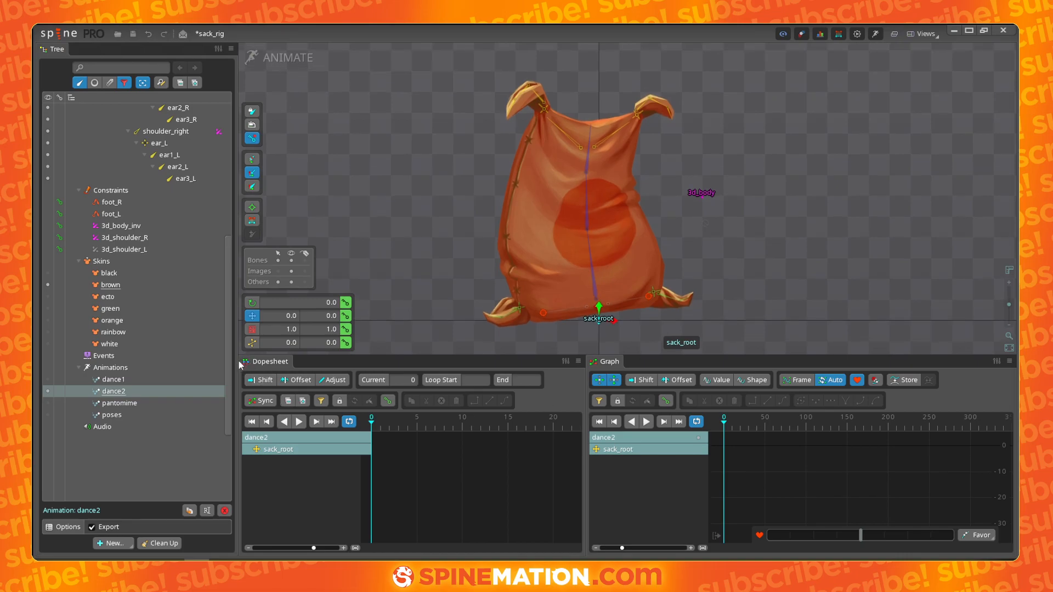
left_click_drag(239, 362, 234, 362)
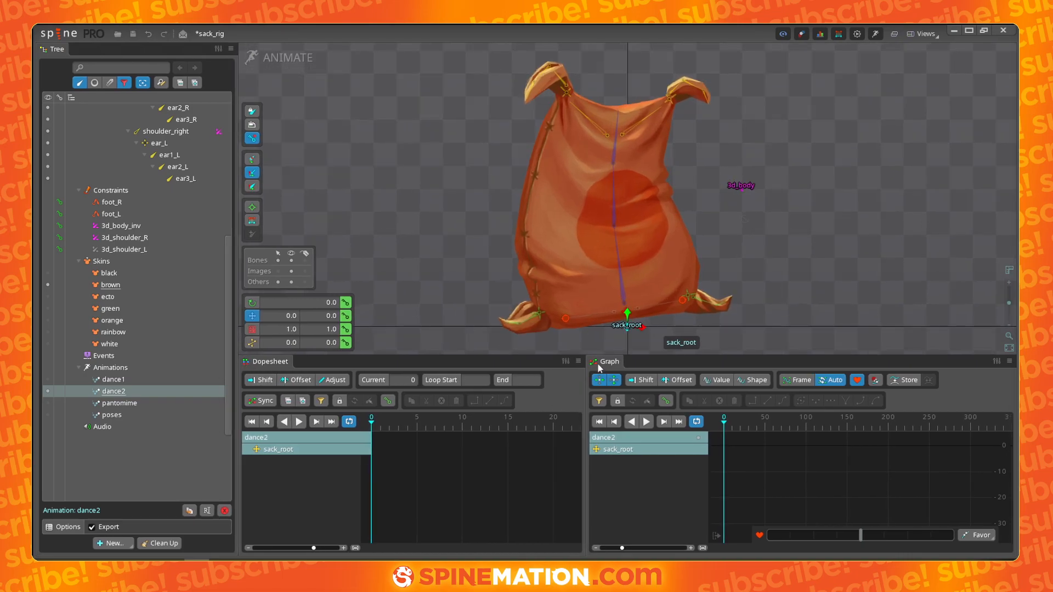
- Select all bones, copy their keys at frame 0 and paste them at frame 30 to close the loop
key("ctrl+a")
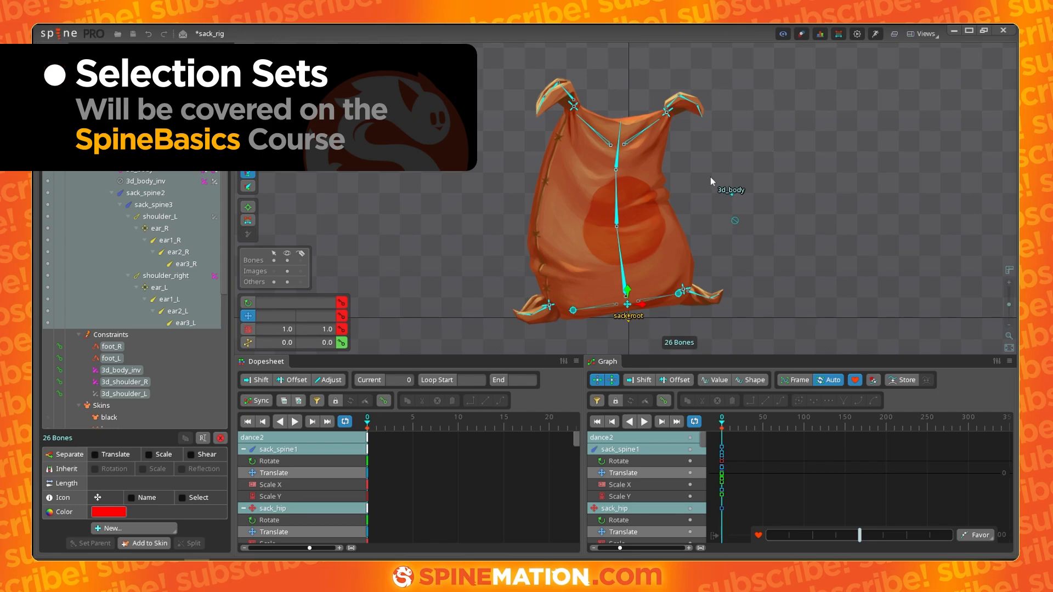
mouse_move(376, 429)
left_mouse_down()
mouse_move(384, 427)
mouse_move(358, 425)
left_mouse_up()
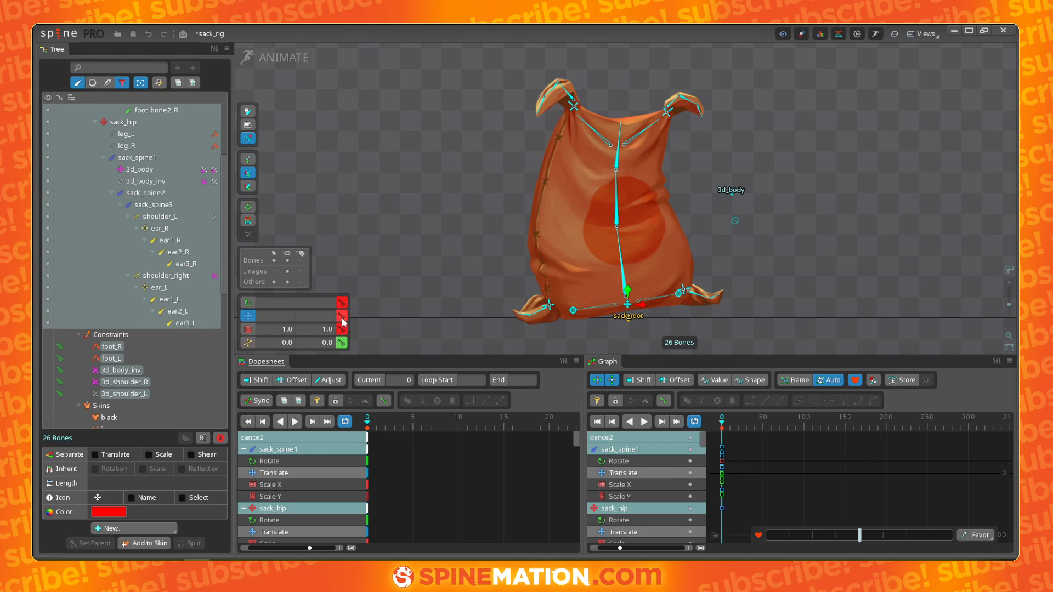
left_click(371, 441)
key("ctrl+c")
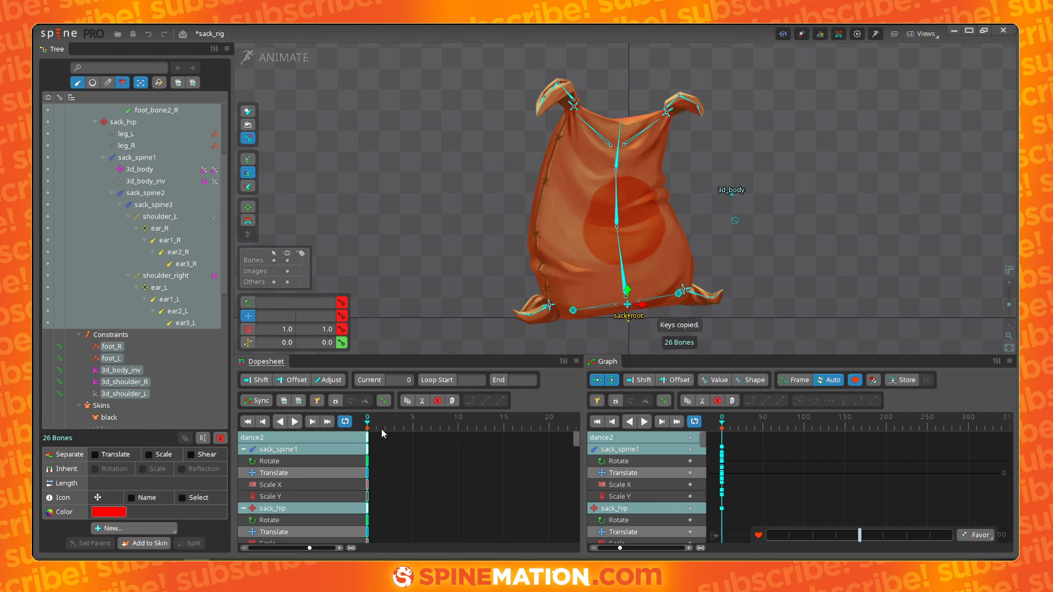
scroll(442, 424, "down", 5)
left_click(559, 428)
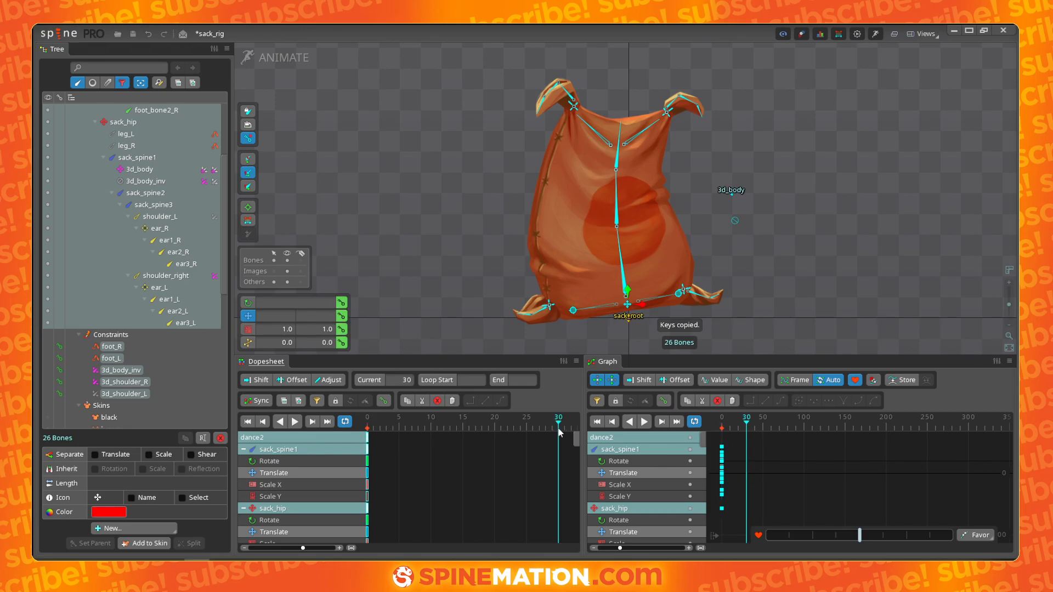
key("ctrl+v")
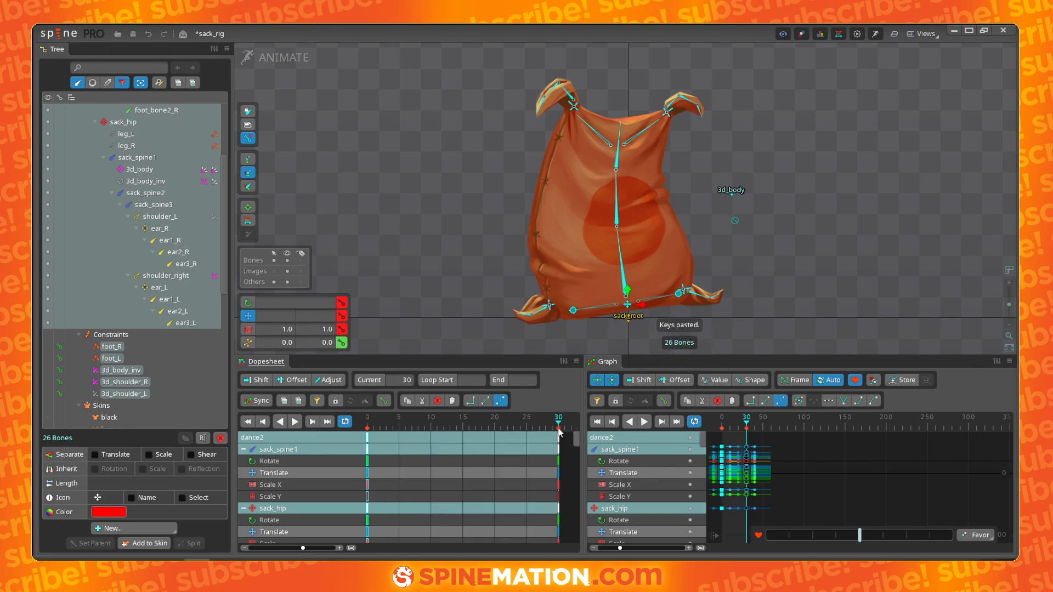
- Rotate the sack_spine1 bone to about 108 degrees at frame 15
left_click_drag(583, 424, 651, 423)
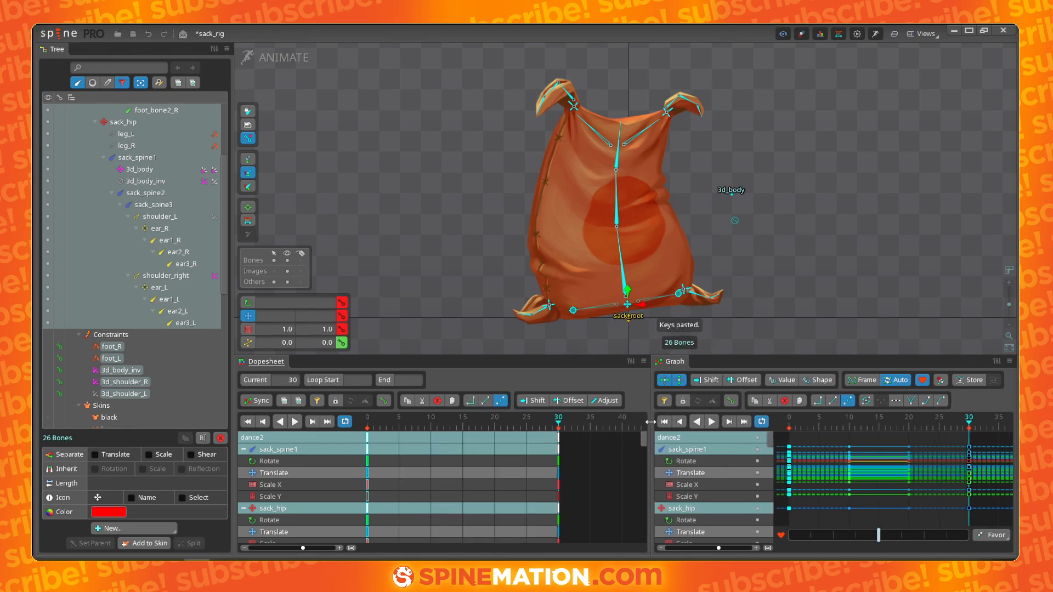
left_click_drag(579, 434, 331, 440)
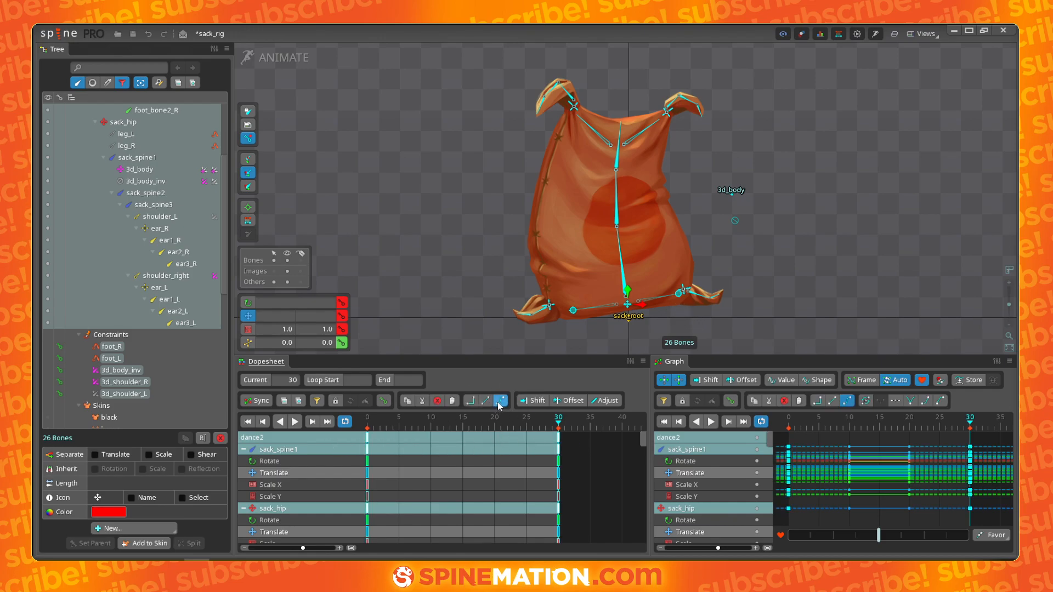
left_click_drag(551, 427, 465, 423)
left_click(625, 272)
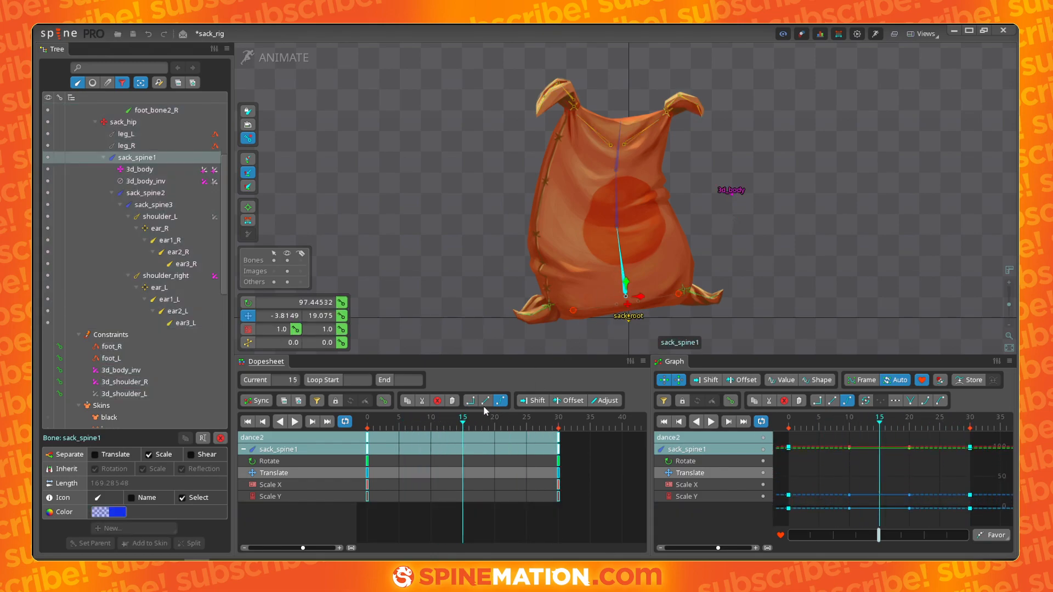
left_click_drag(738, 245, 794, 199)
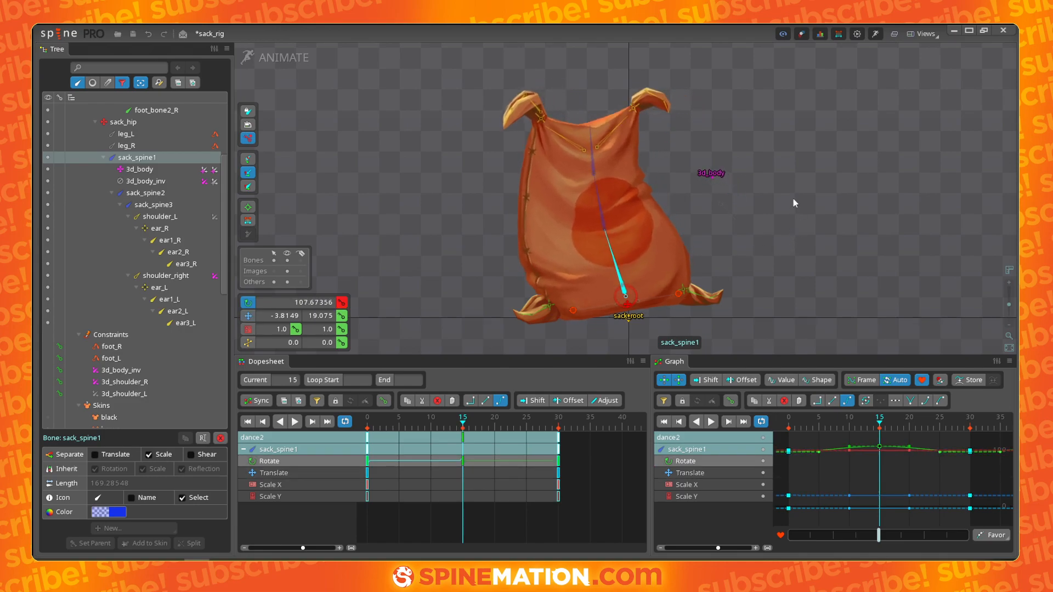
left_click(762, 462)
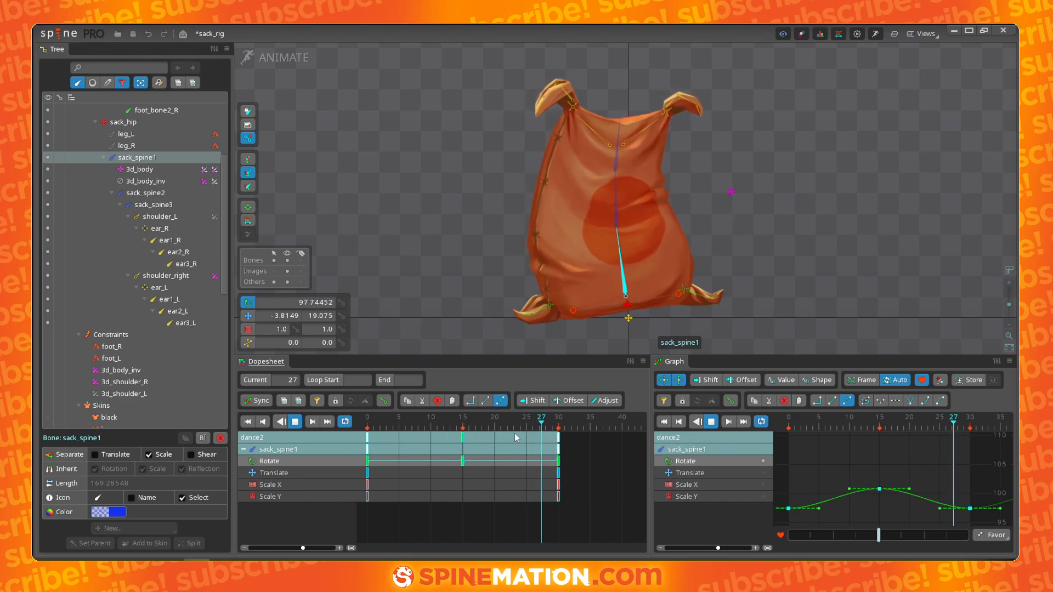
- Preview the animation and delete the sack_spine1 rotate key at frame 15
key("d")
left_click(485, 484)
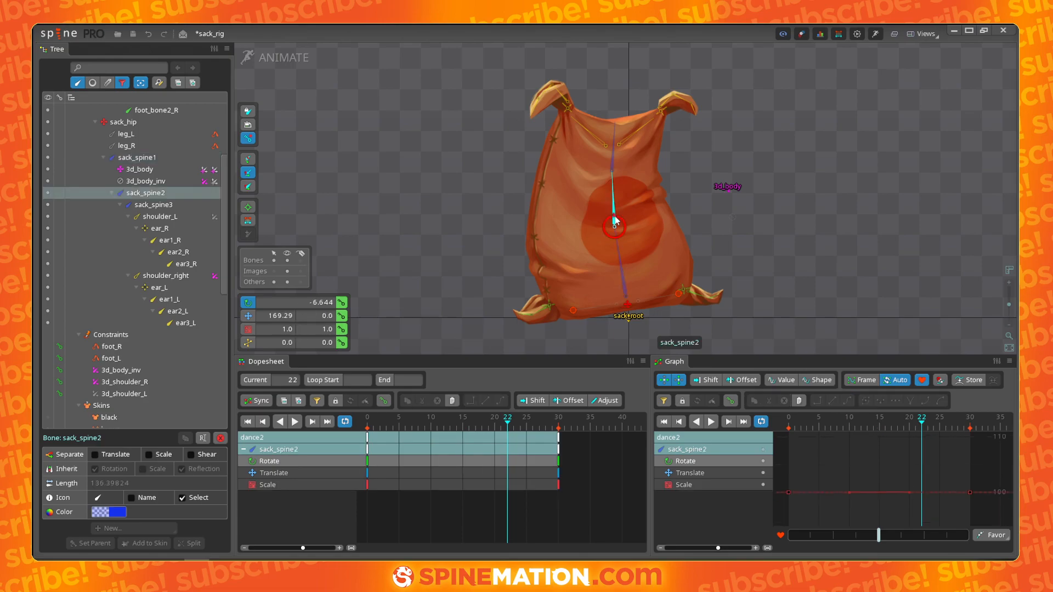
left_click_drag(510, 465, 434, 462)
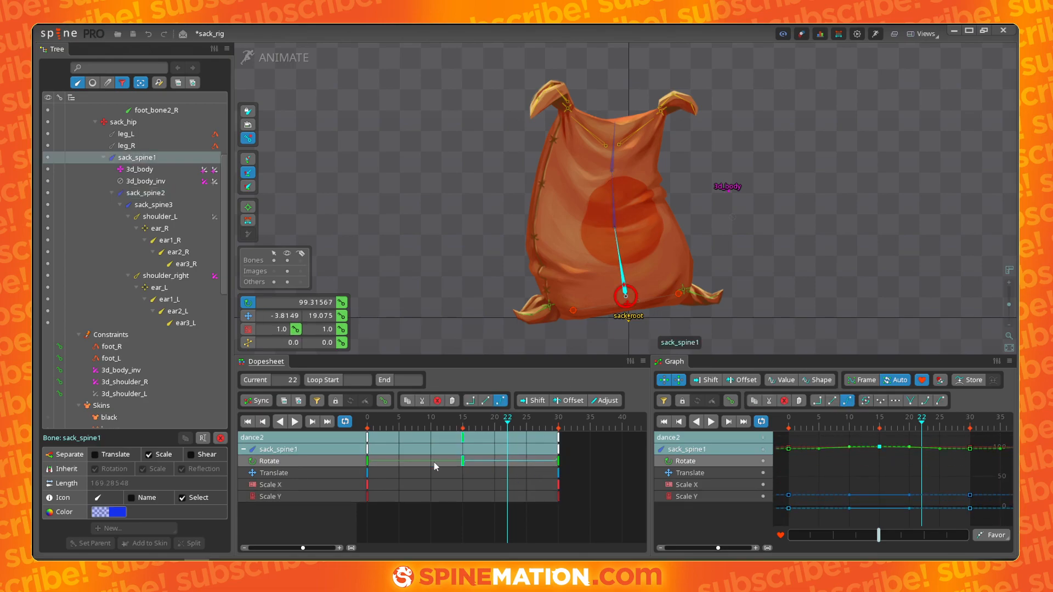
key("Delete")
- Scale the sack_spine1 bone horizontally to about 1.06 at frame 15 and preview the motion
left_click_drag(485, 426, 463, 449)
key("b")
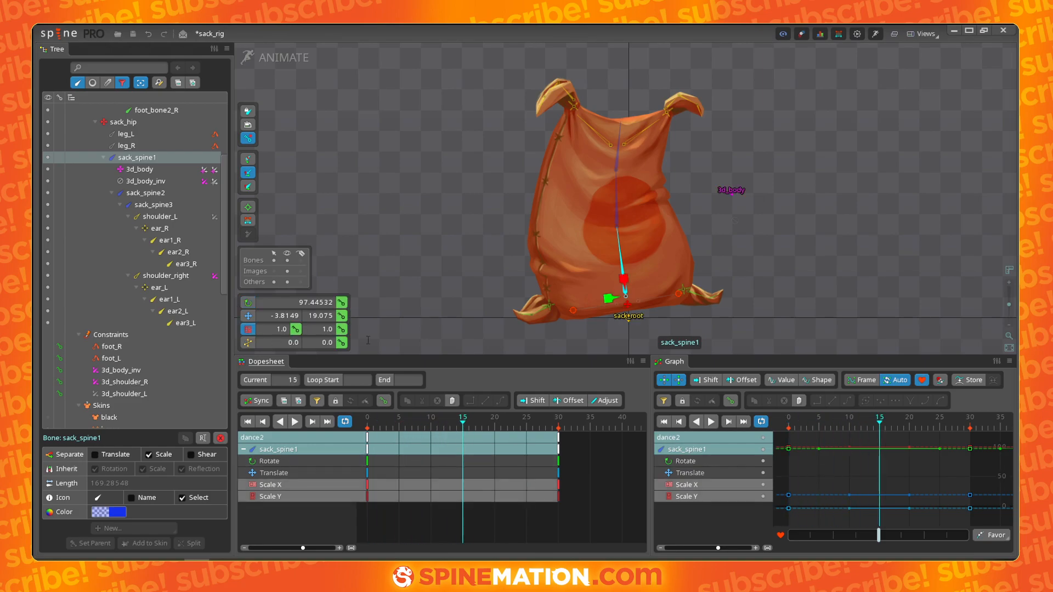
left_click_drag(624, 287, 633, 281)
left_click(763, 485)
key("d")
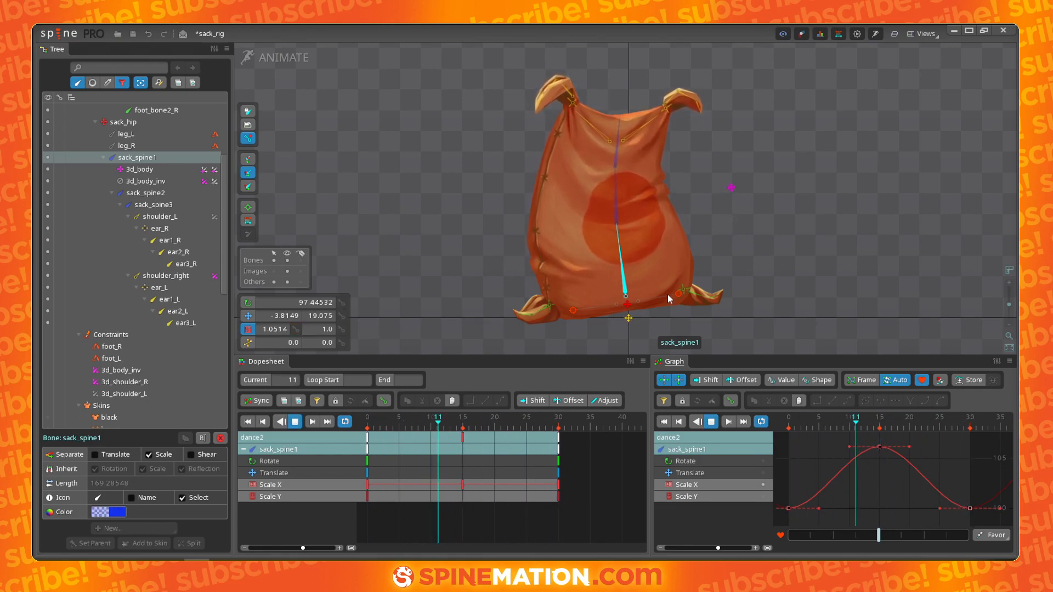
key("d")
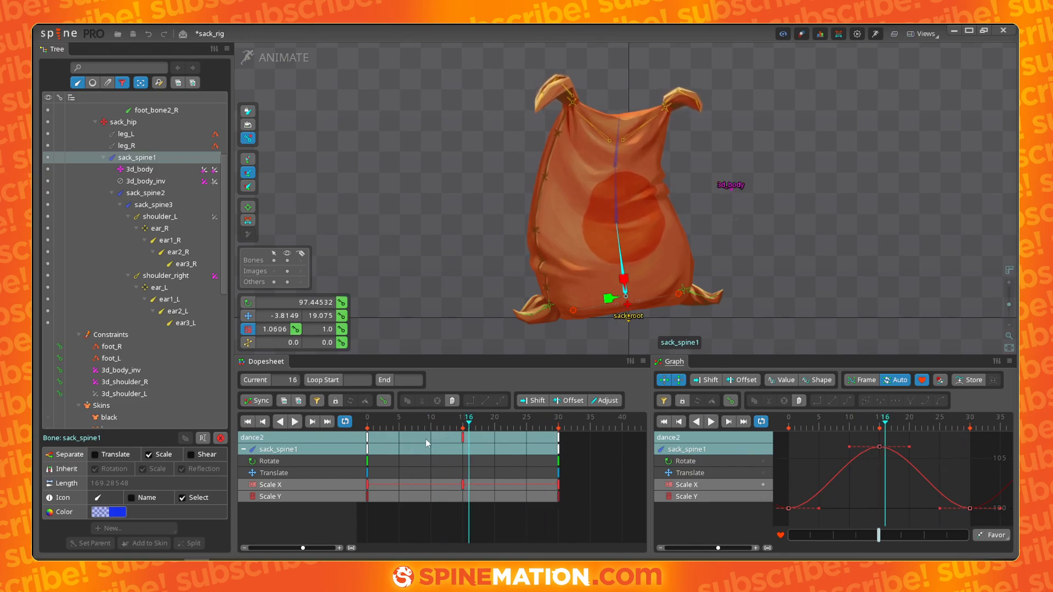
- Move the sack_spine1 Scale X key from frame 15 to frame 8
left_click_drag(463, 438, 418, 445)
left_click(464, 429)
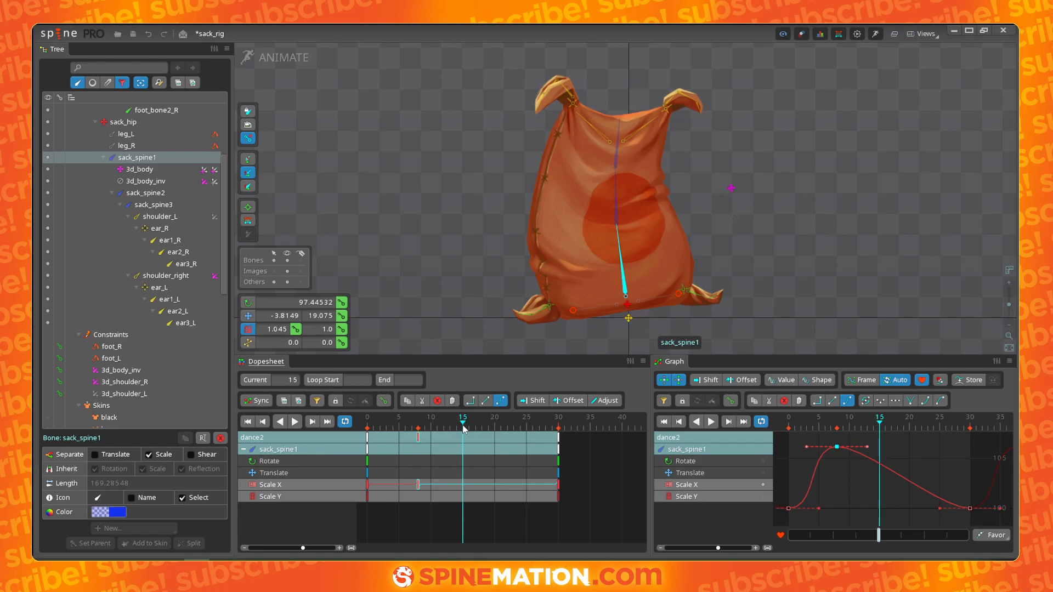
left_click(420, 425)
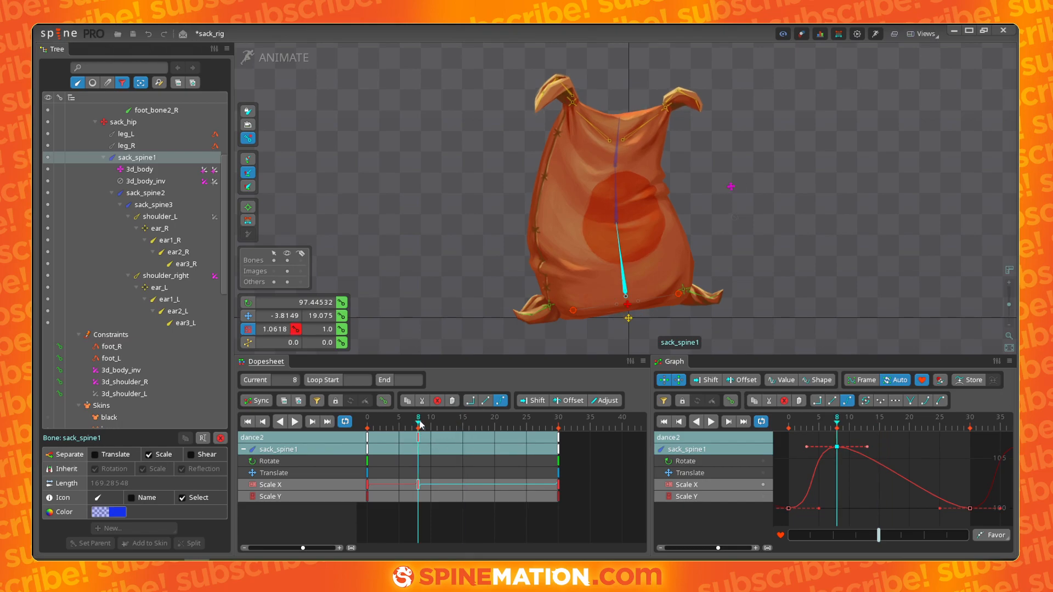
- Copy the sack_spine1 keys from frame 30 and paste them at frame 15
left_click(559, 442)
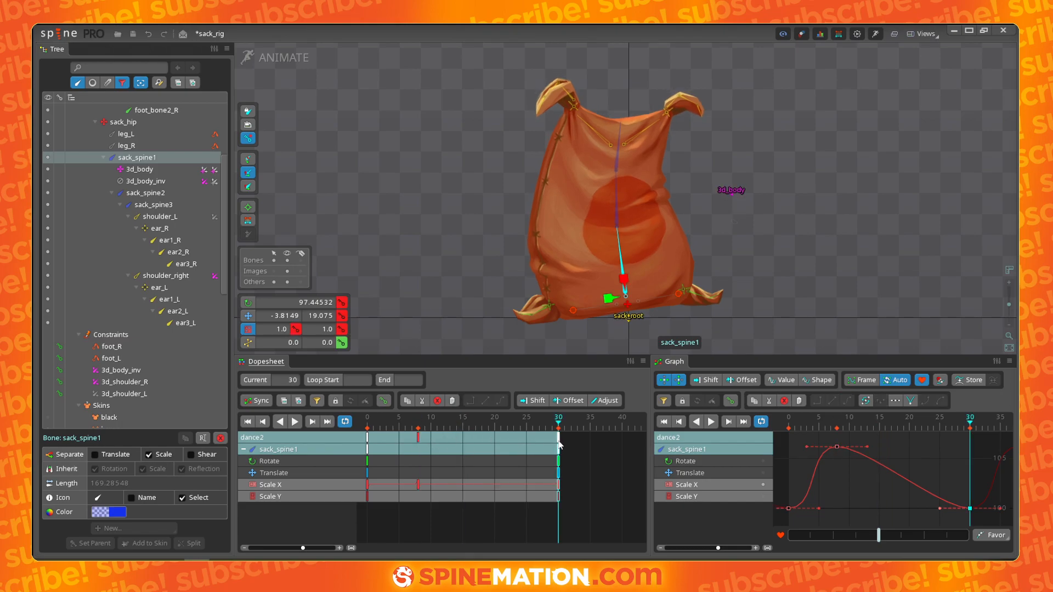
key("ctrl+c")
left_click(465, 427)
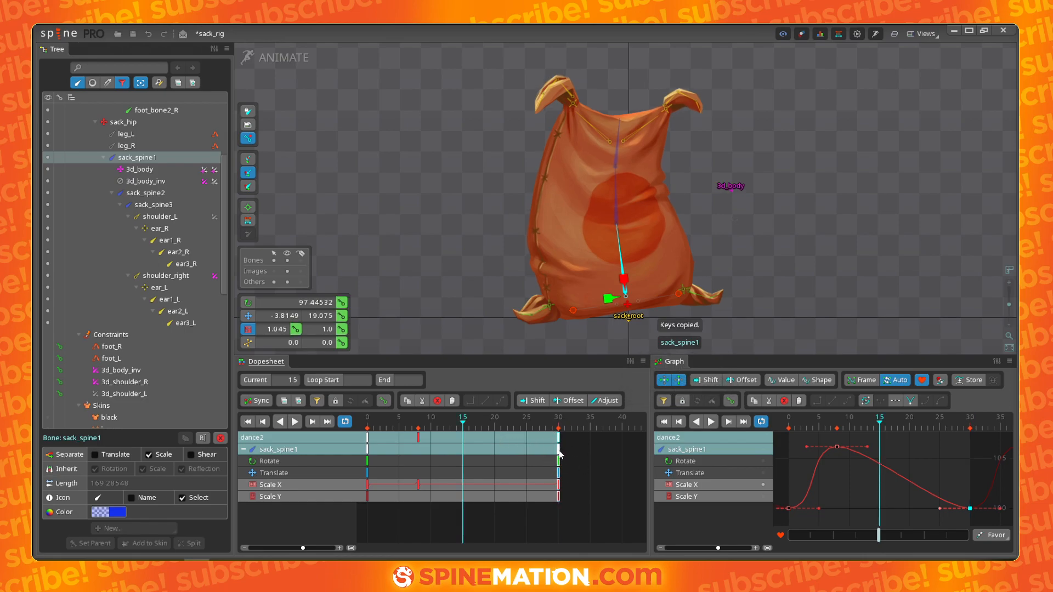
key("ctrl+c")
key("ctrl+v")
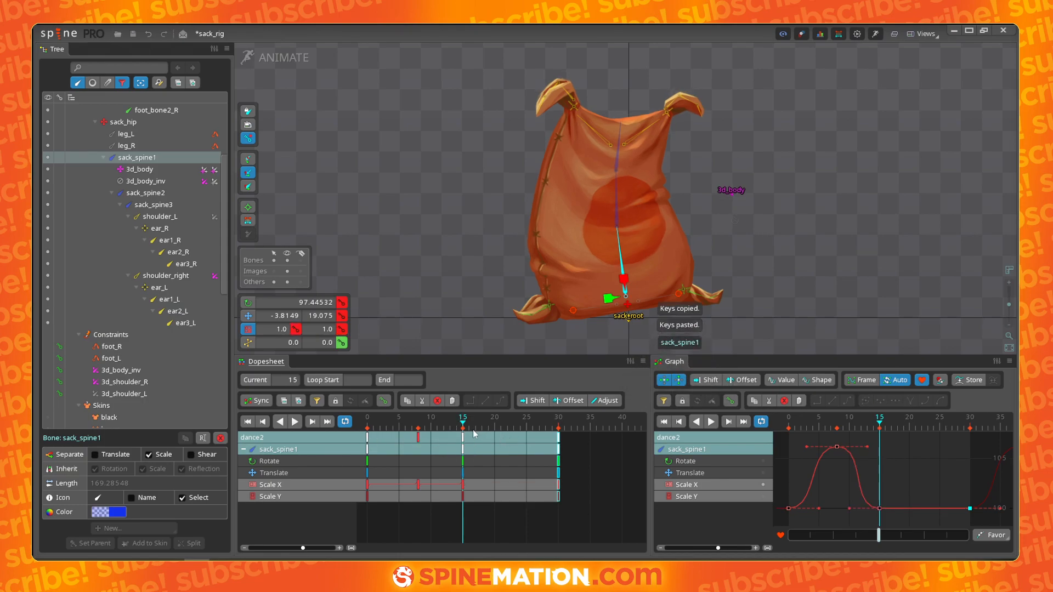
left_click_drag(463, 428, 489, 429)
- Copy the sack_spine1 scale key from frame 8 and paste it at frame 22
left_click(418, 439)
key("ctrl+c")
left_click(463, 440)
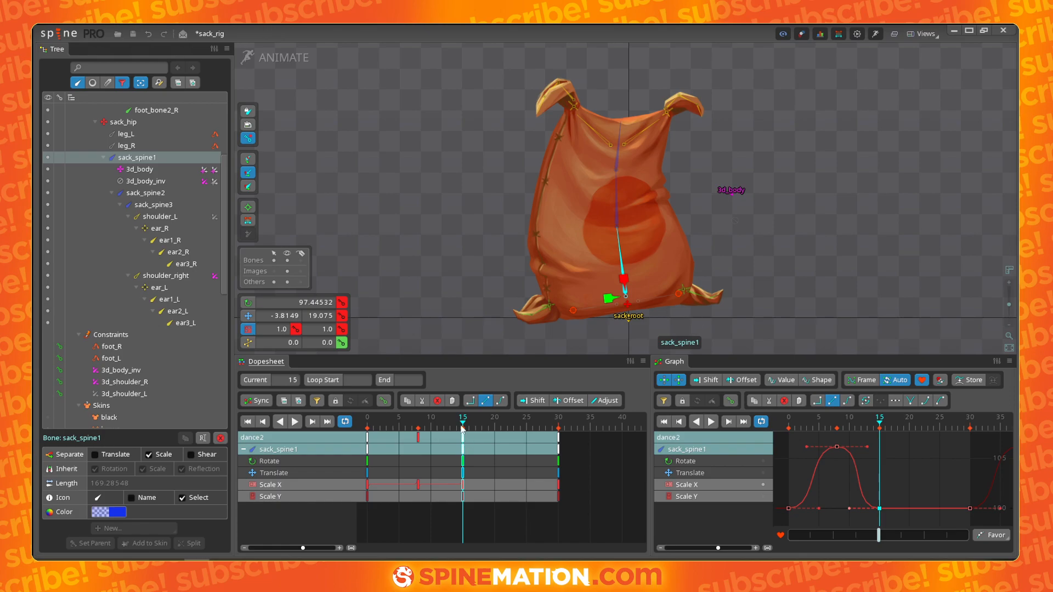
left_click(418, 439)
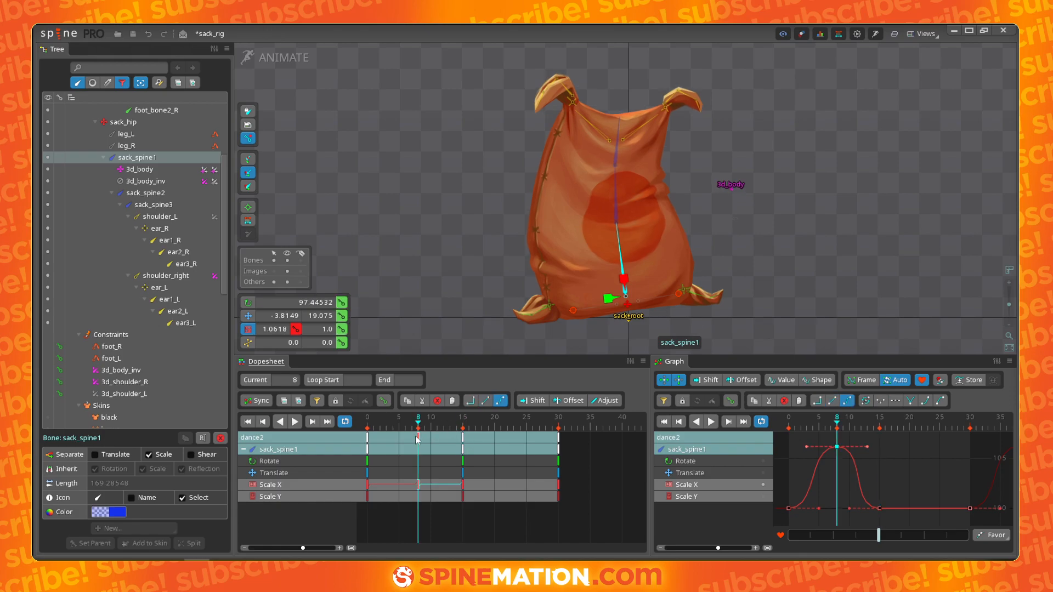
key("ctrl+c")
left_click(508, 435)
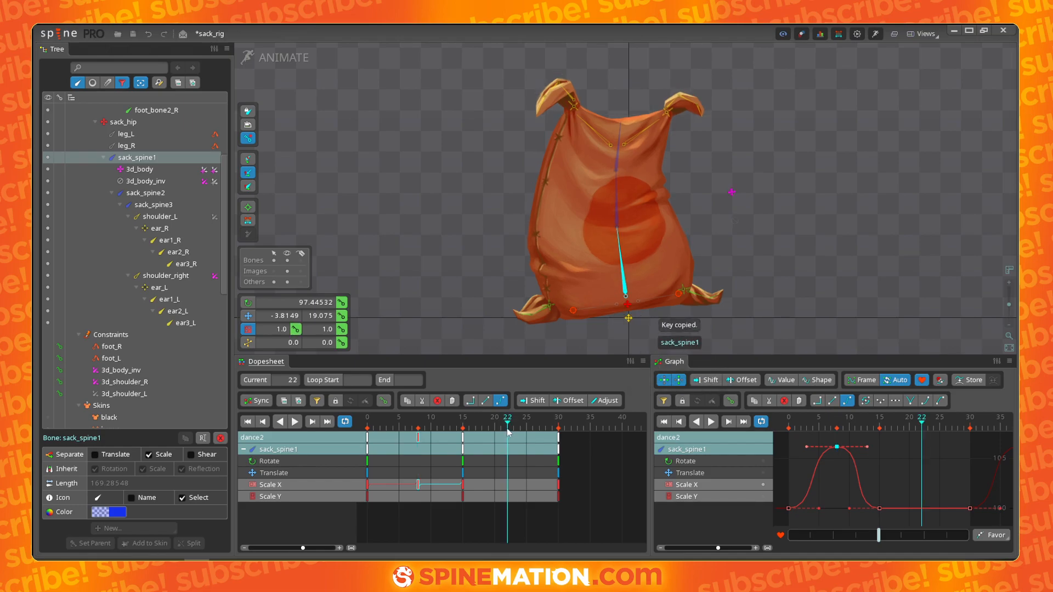
left_click_drag(510, 431, 329, 427)
key("ctrl+v")
- Play back the animation to review the scale bounce
key("d")
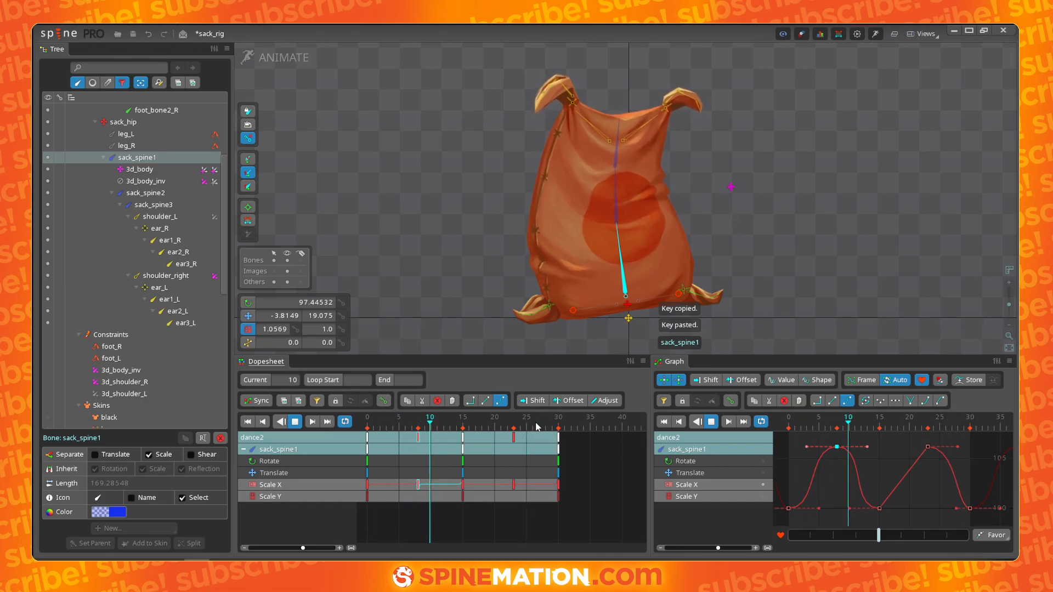
key("d")
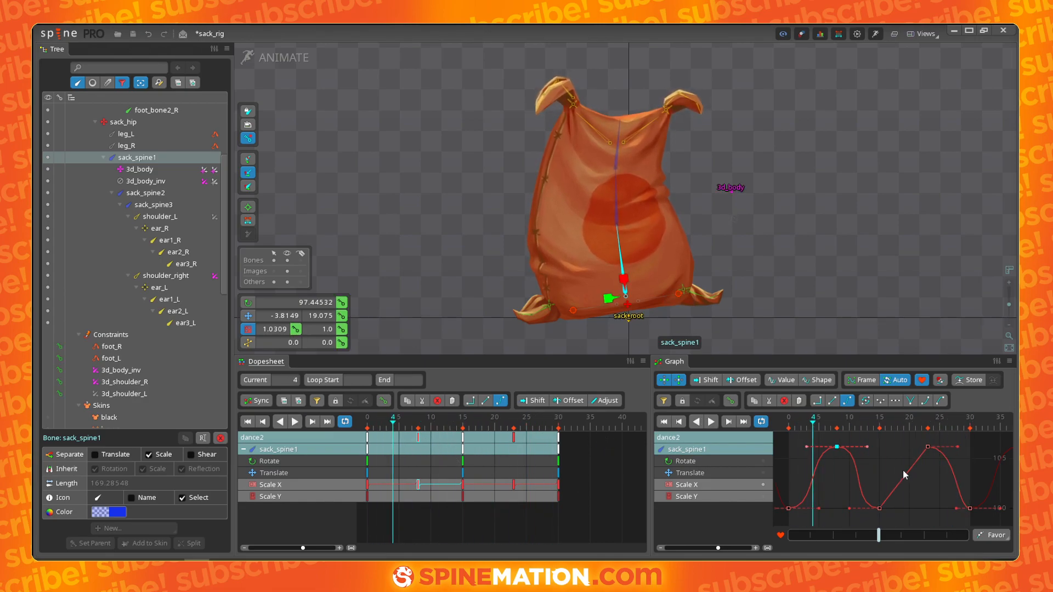
left_click(881, 507)
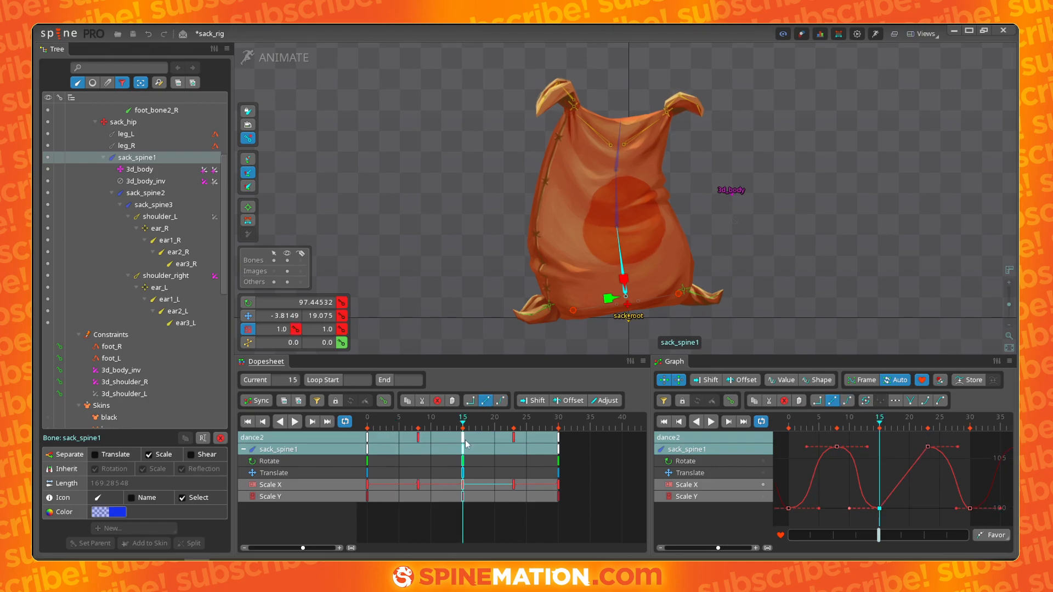
- Select all sack_spine1 keys and apply smooth Bezier interpolation to them
left_click(558, 439)
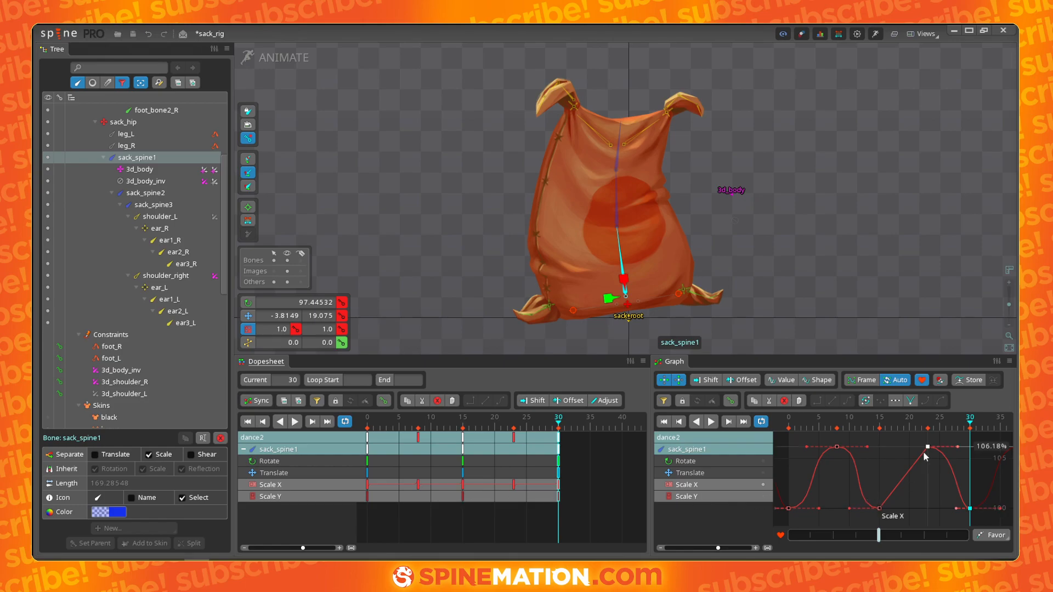
left_click_drag(570, 442, 280, 407)
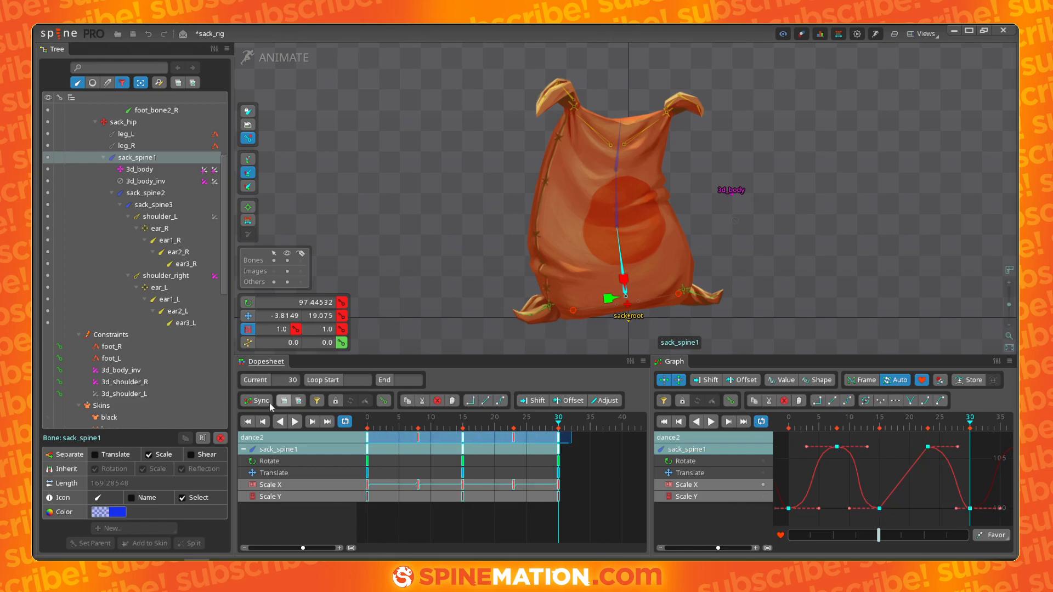
left_click(500, 401)
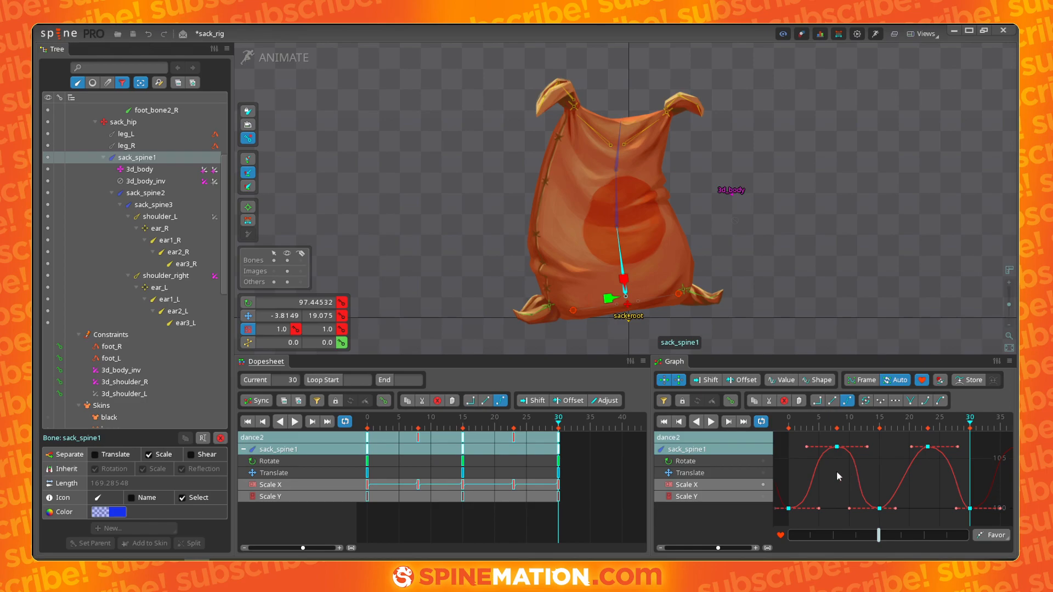
- Play back the smoothed sack_spine1 scale bounce to review it, returning to frame 15
left_click(501, 401)
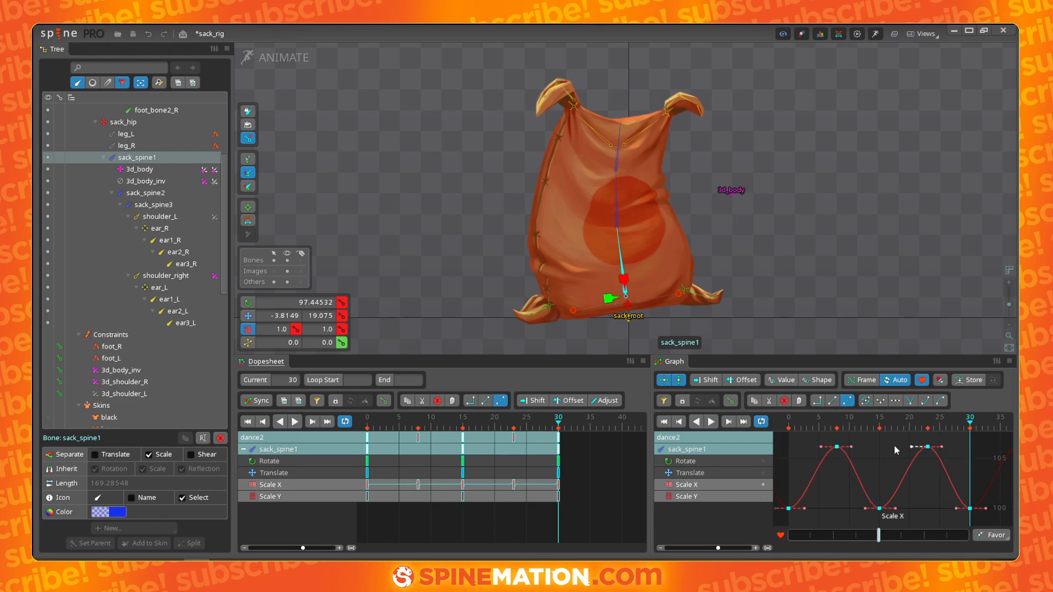
key("d")
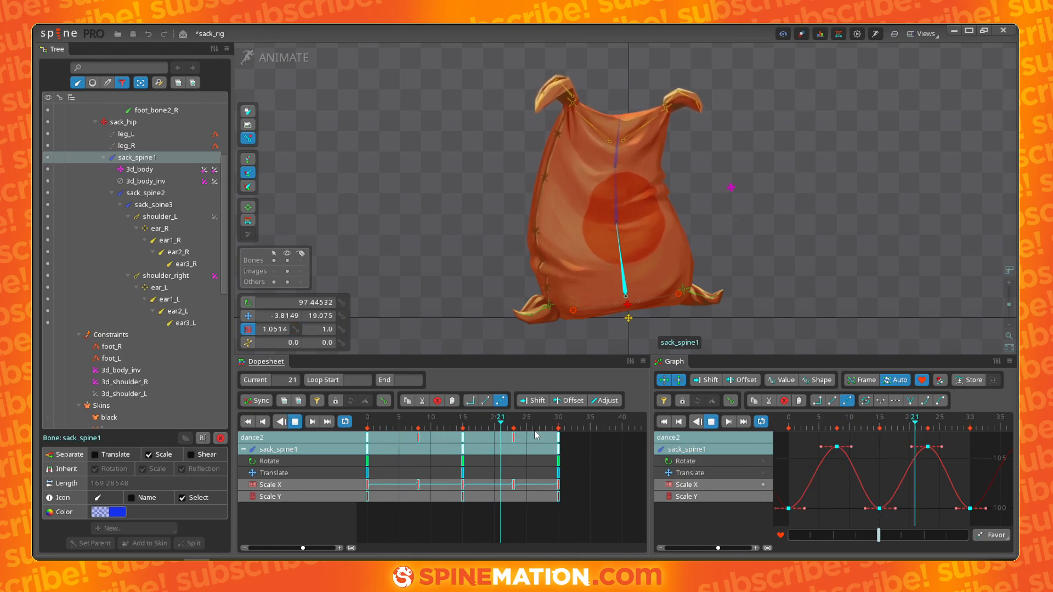
key("space")
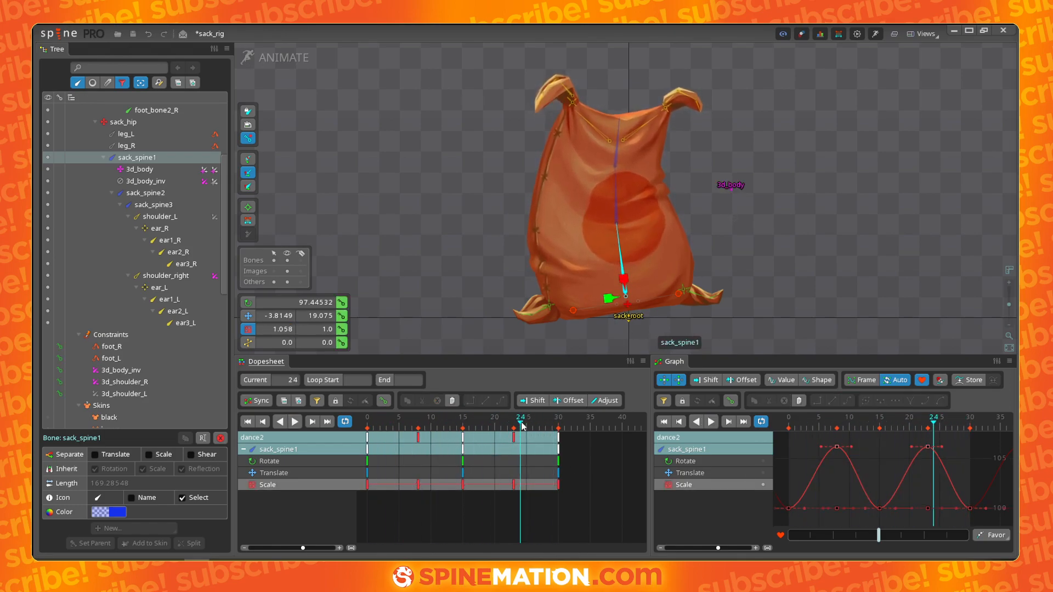
left_click_drag(521, 426, 465, 430)
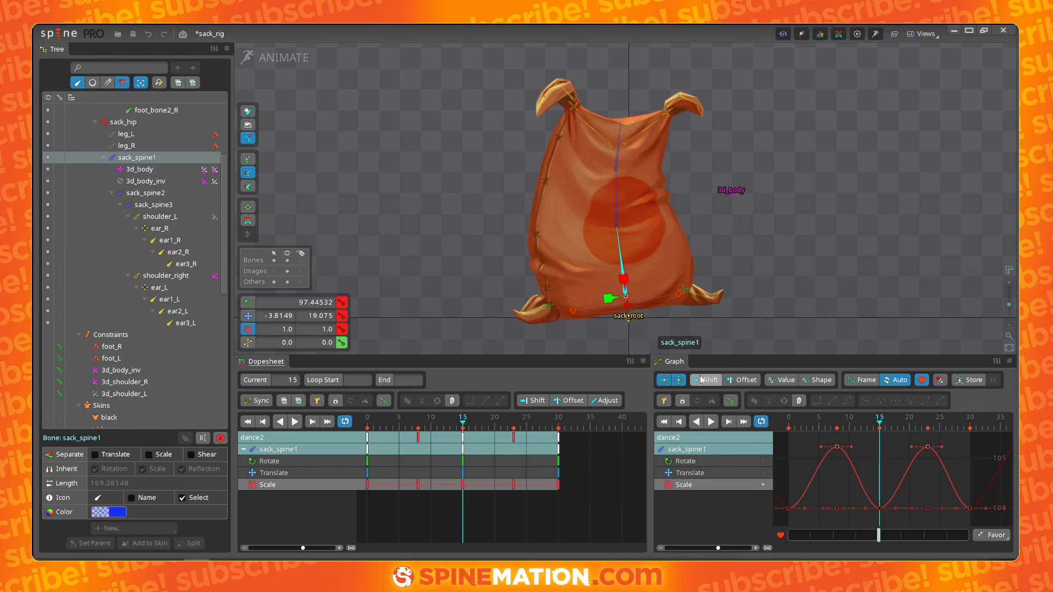
- Separate sack_spine1's scale into X and Y axes and squash its vertical scale slightly on the keyed frames
left_click(150, 456)
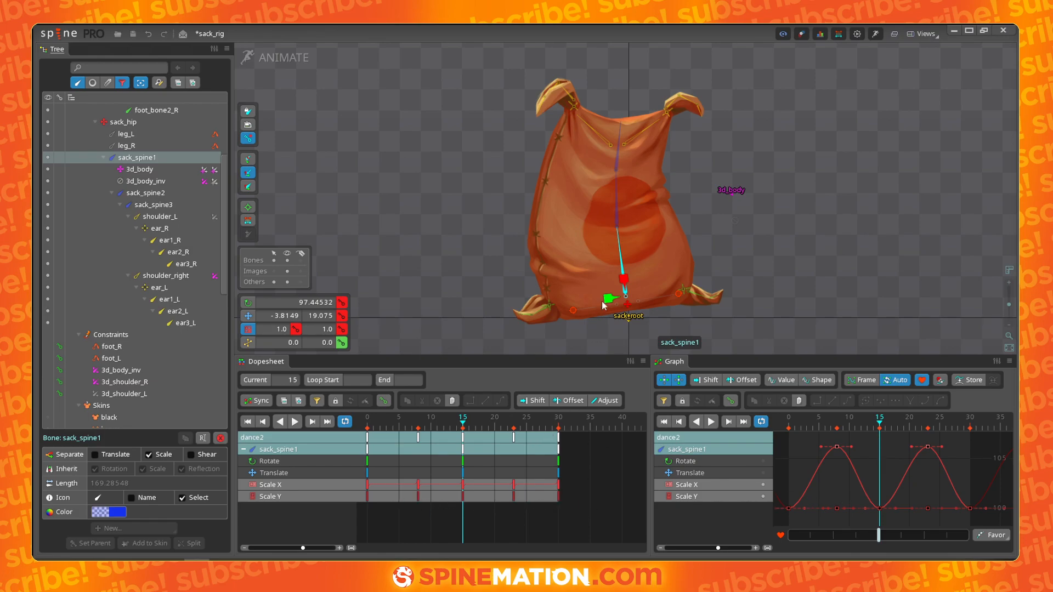
key("shift+a")
left_click_drag(624, 279, 624, 281)
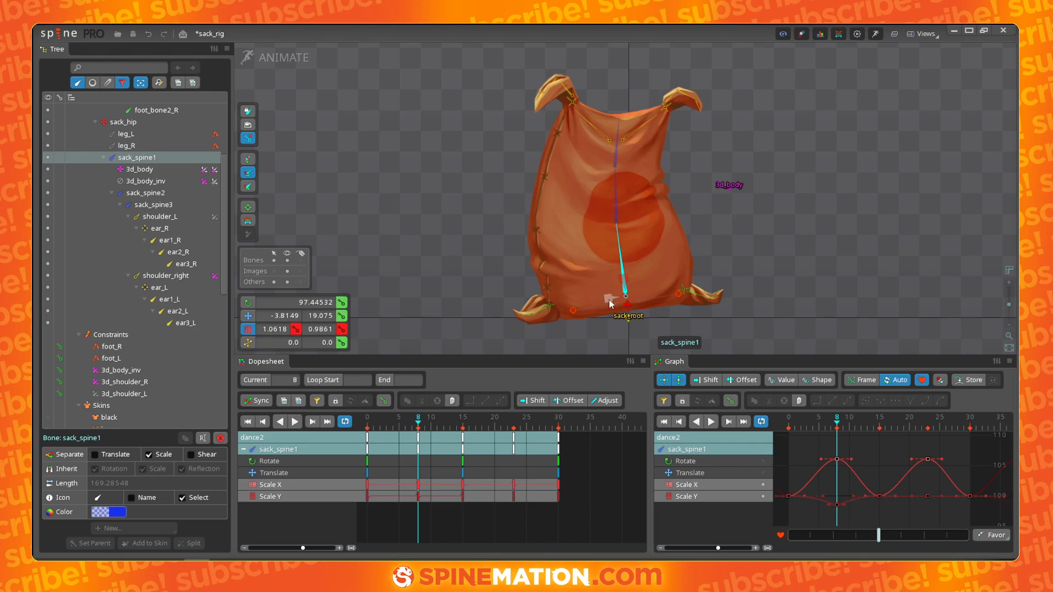
- Select the sack_spine1 Scale Y keys and offset them a few frames from the Scale X keys
left_click_drag(377, 429, 494, 433)
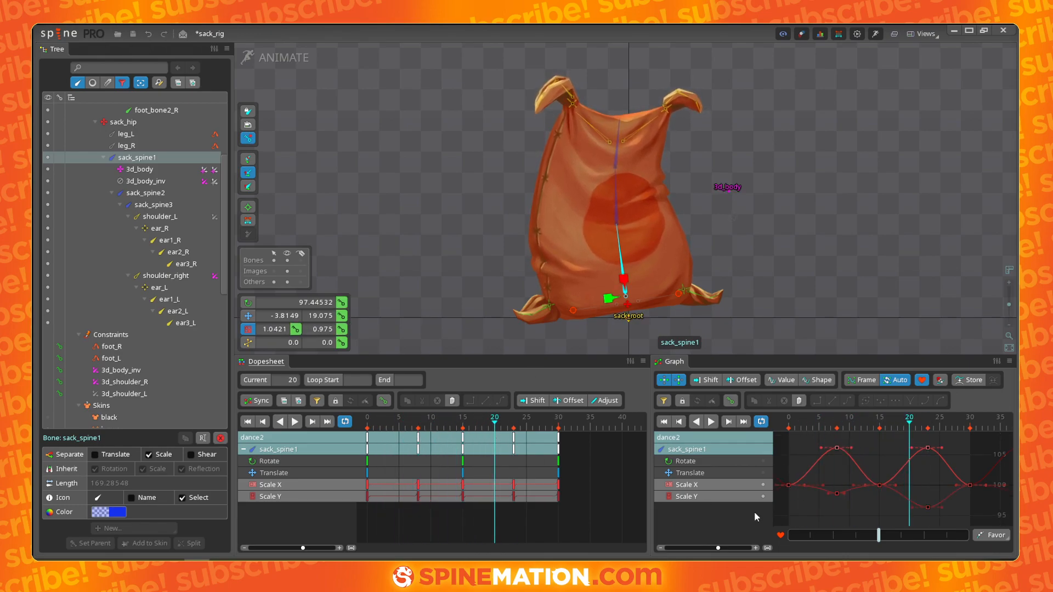
left_click(838, 501)
left_click_drag(583, 514, 335, 491)
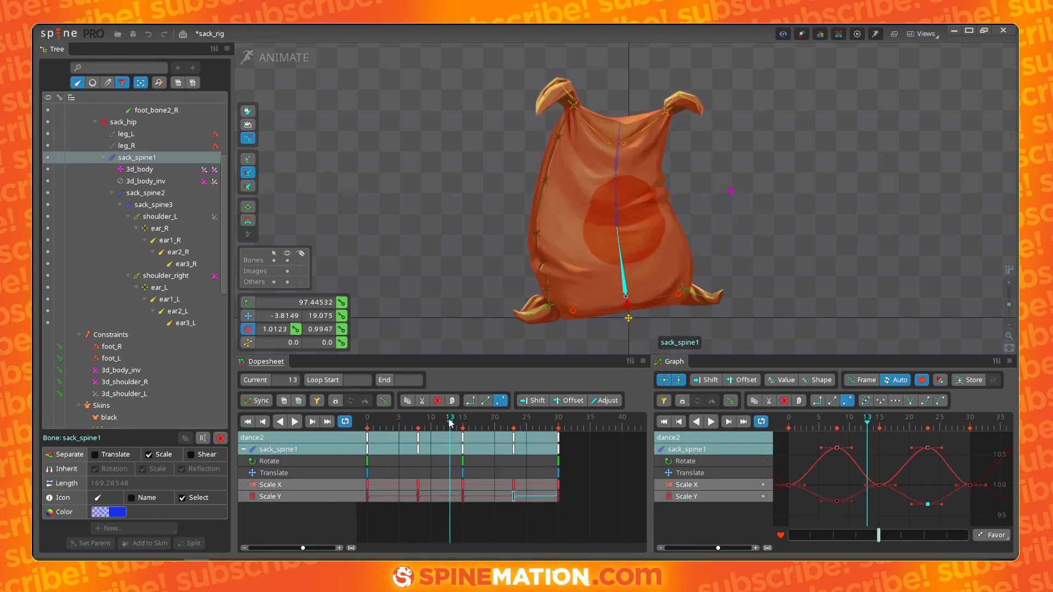
left_click_drag(450, 421, 500, 421)
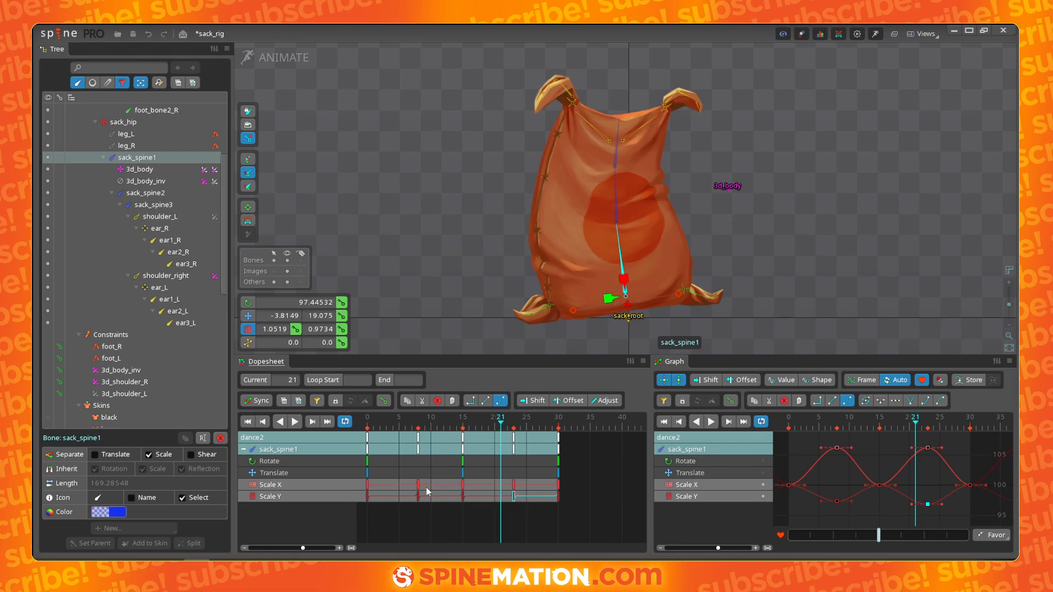
double_click(530, 501)
left_click_drag(526, 500, 405, 492)
key("d")
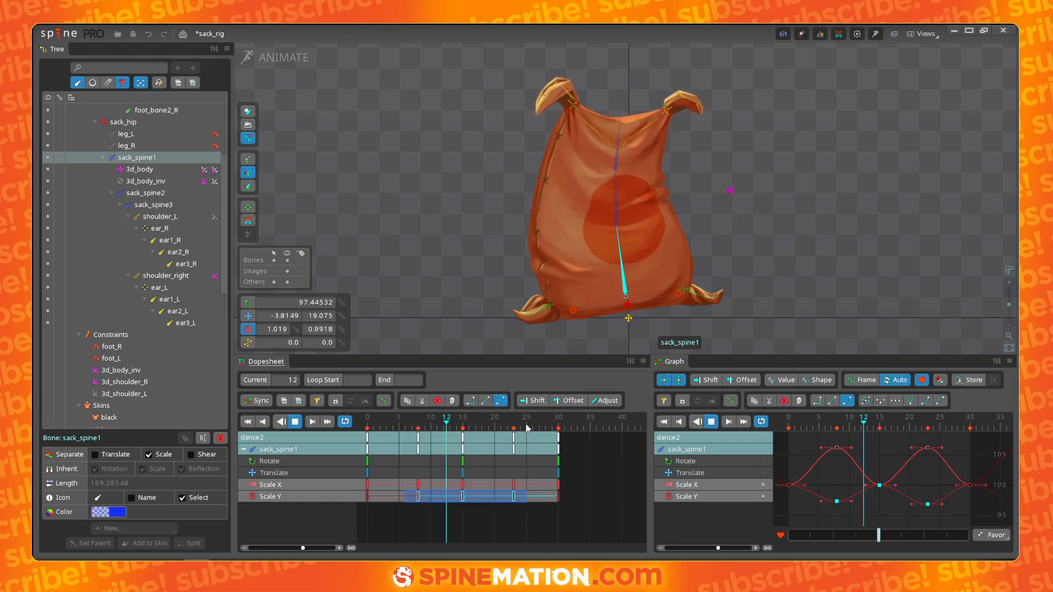
key("d")
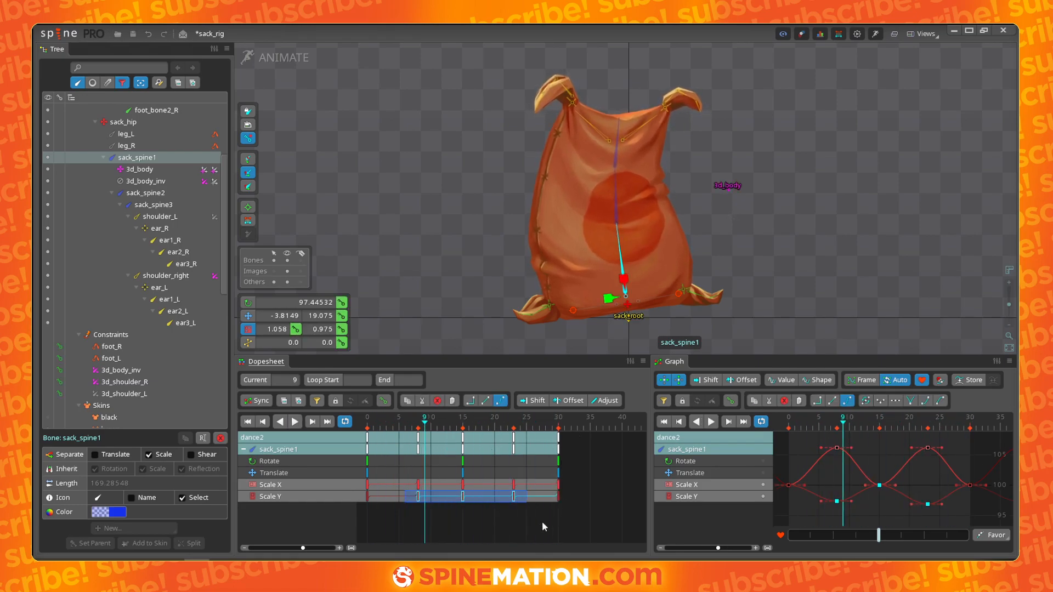
left_click_drag(514, 497, 470, 489)
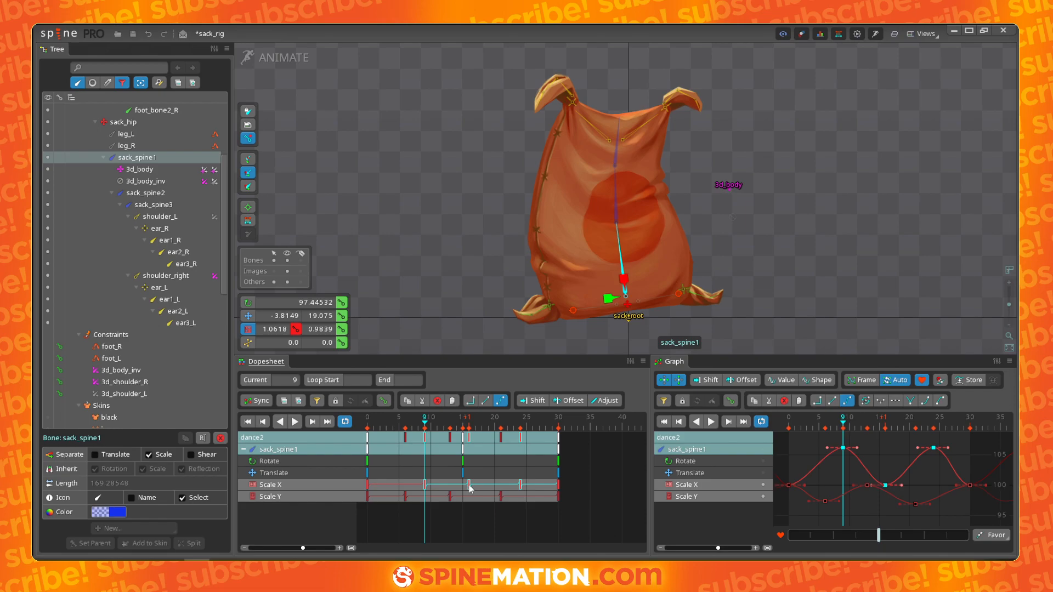
- Shift the selected sack_spine1 Scale X keys slightly earlier on the timeline
left_click_drag(428, 425, 368, 424)
key("d")
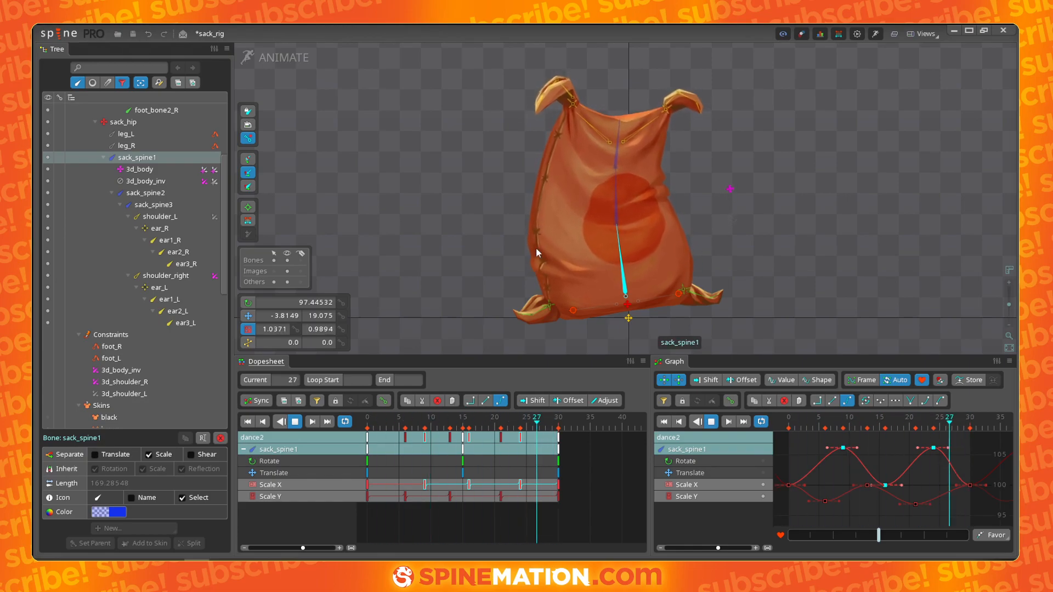
key("d")
left_click_drag(521, 485, 503, 486)
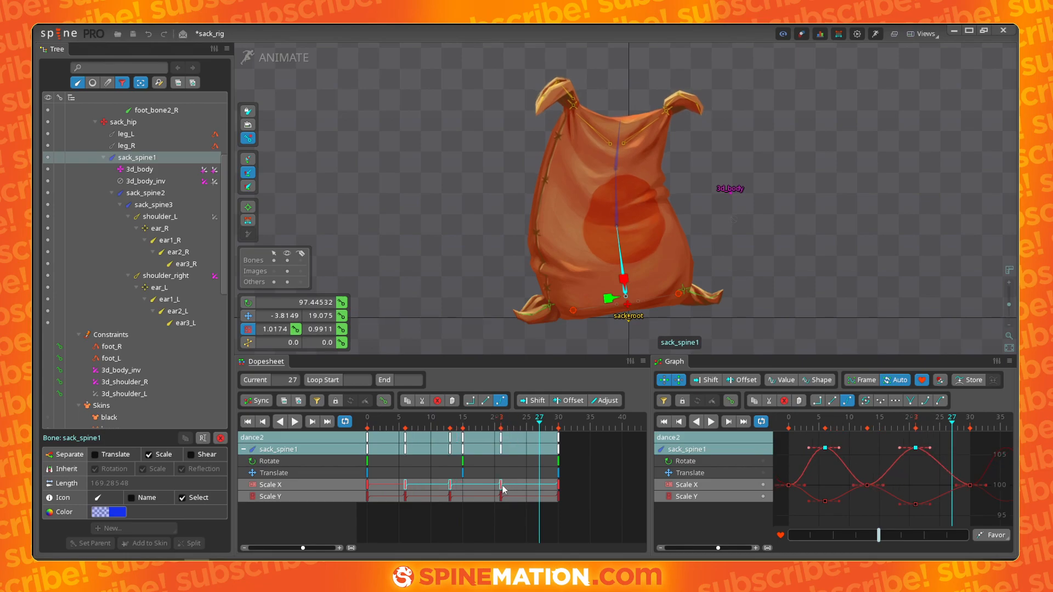
- Retime the sack_spine1 Scale X and Scale Y keys so the two axes alternate within the loop
mouse_move(431, 495)
left_mouse_down()
mouse_move(404, 504)
mouse_move(462, 501)
left_mouse_up()
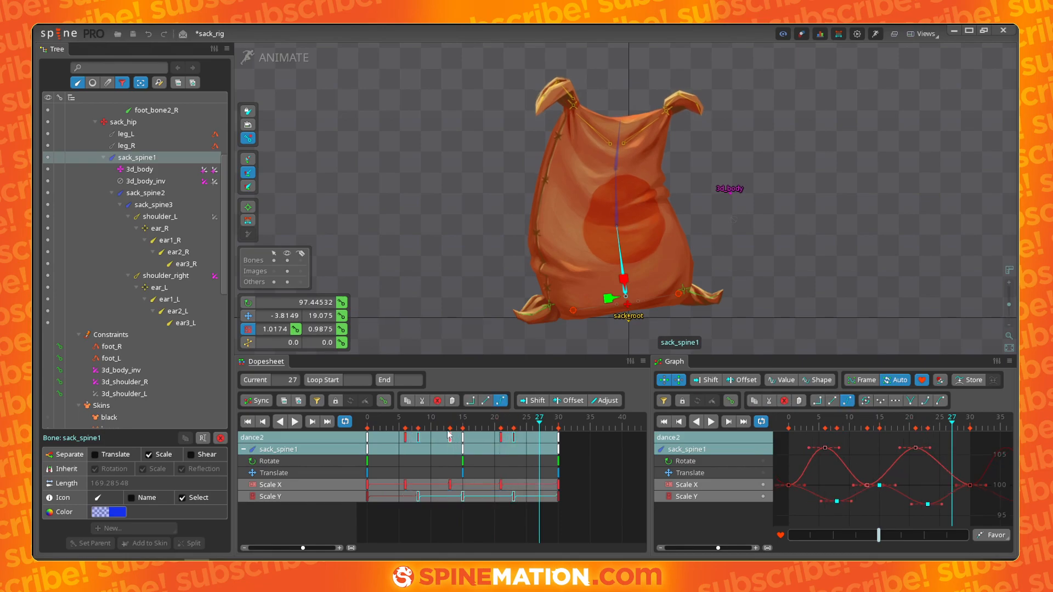
left_click_drag(445, 421, 380, 422)
key("d")
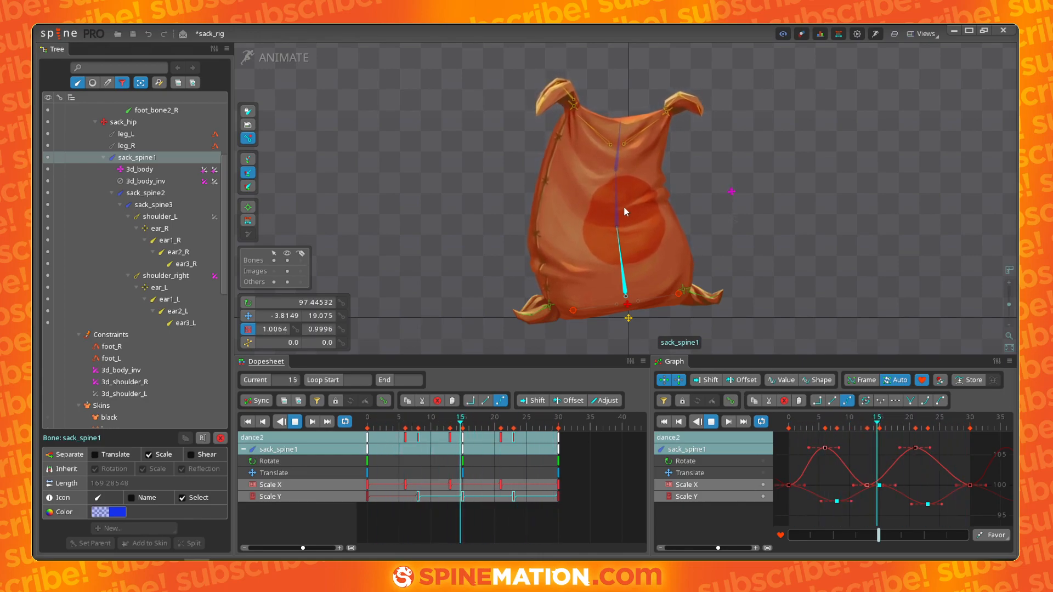
key("space")
left_click_drag(515, 479, 424, 486)
left_click_drag(550, 501, 409, 499)
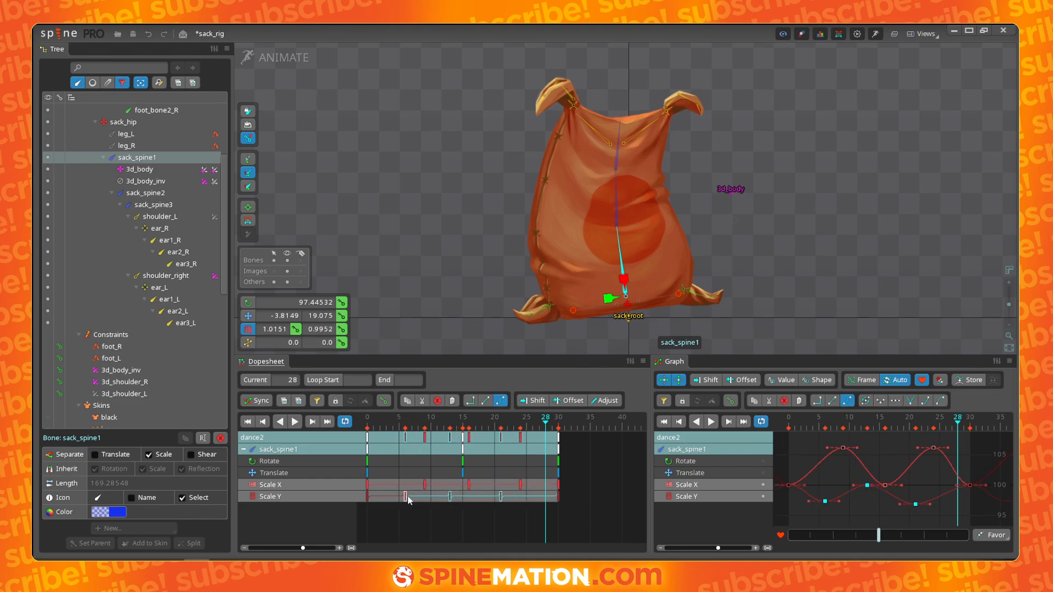
- Play back the animation and inspect the sack_hip and sack_spine1 keys on the timeline
key("space")
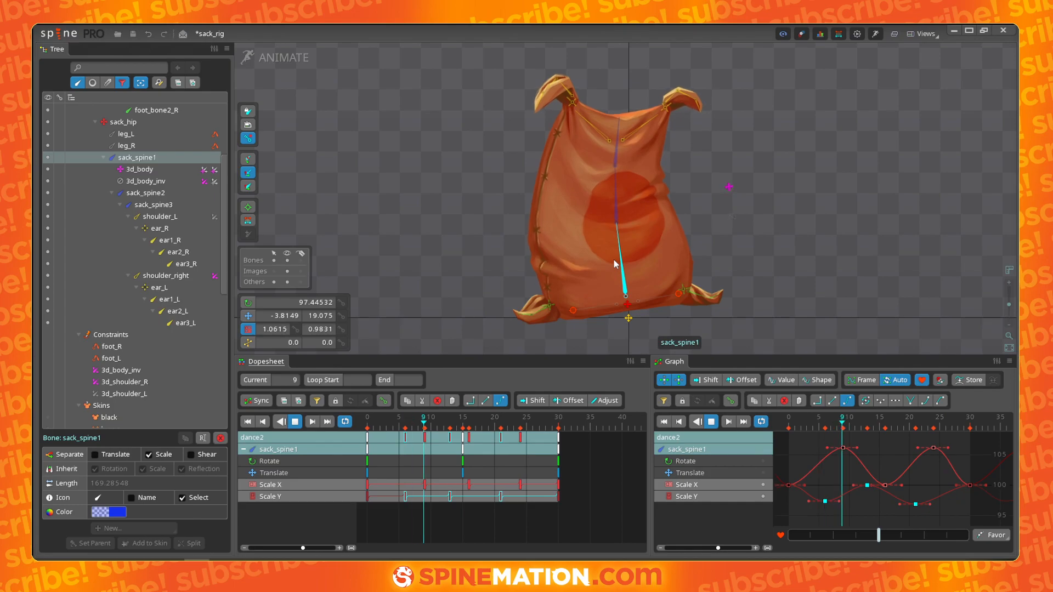
key("space")
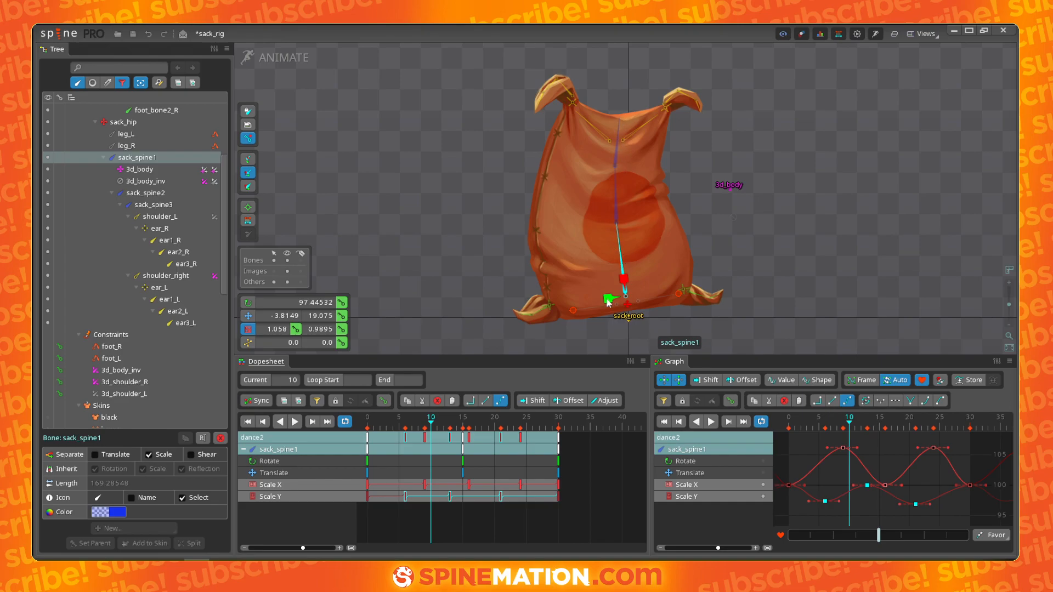
left_click(628, 306)
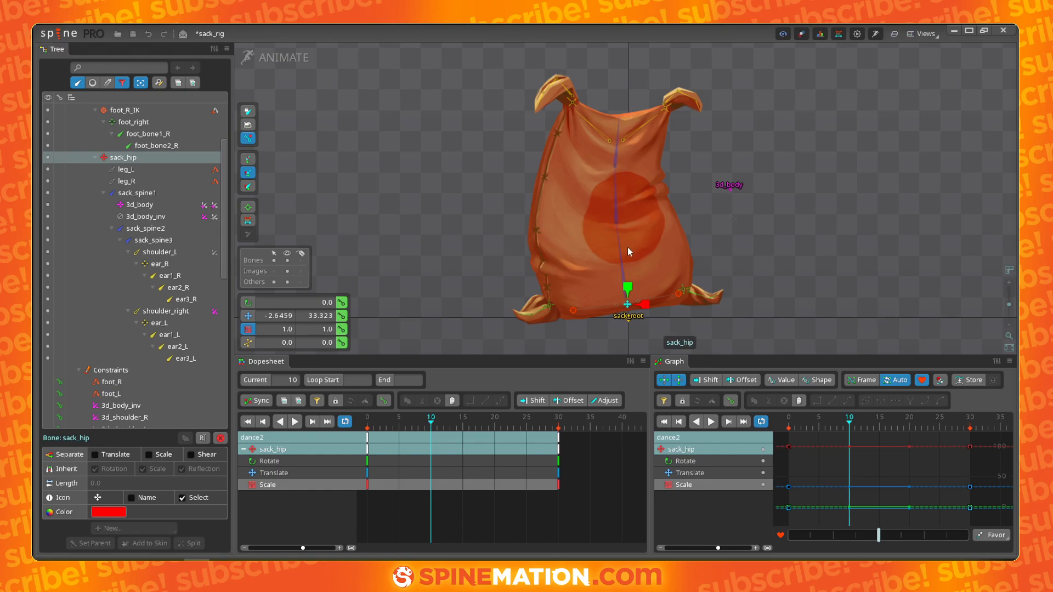
left_click_drag(431, 425, 457, 423)
left_click(623, 289)
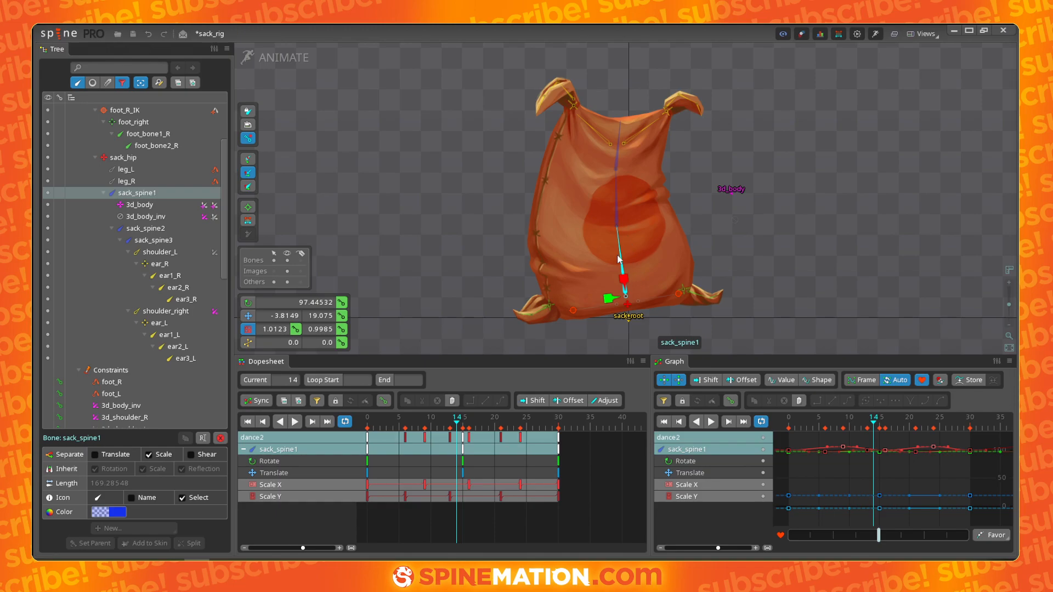
key("l")
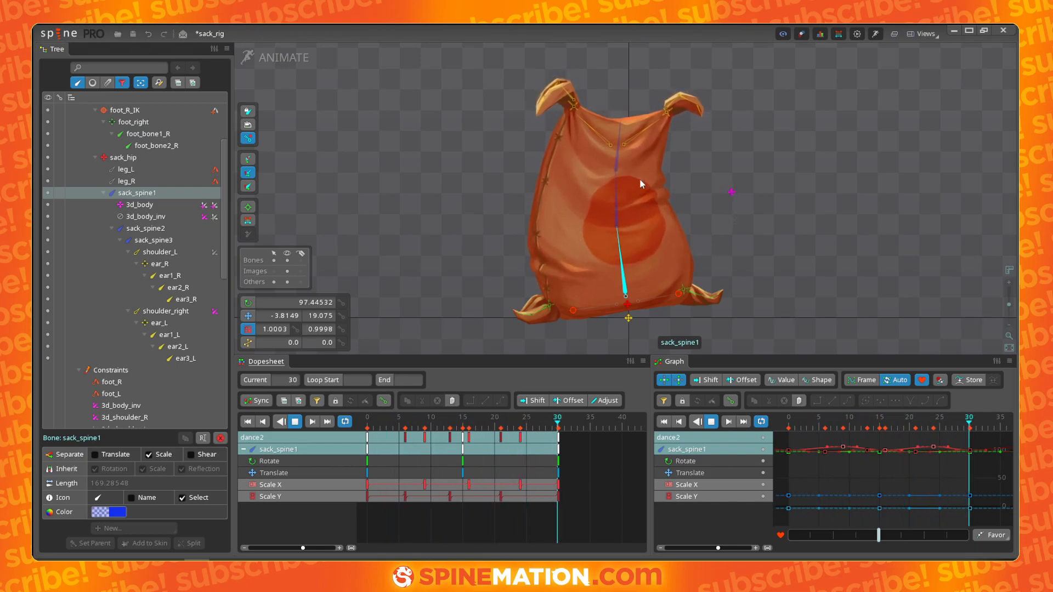
key("d")
- Try rotating sack_spine2 and sack_spine3 at frame 15, undo the second rotation, and delete the frame 15 key
left_click(489, 424)
left_click(616, 217)
left_click(618, 163, "ctrl")
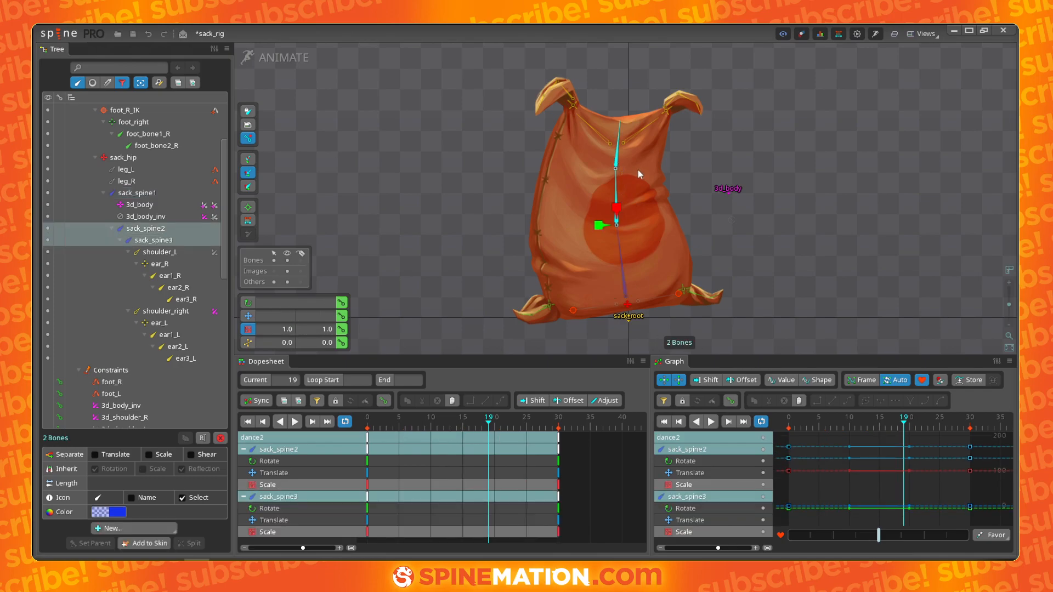
left_click_drag(488, 425, 463, 425)
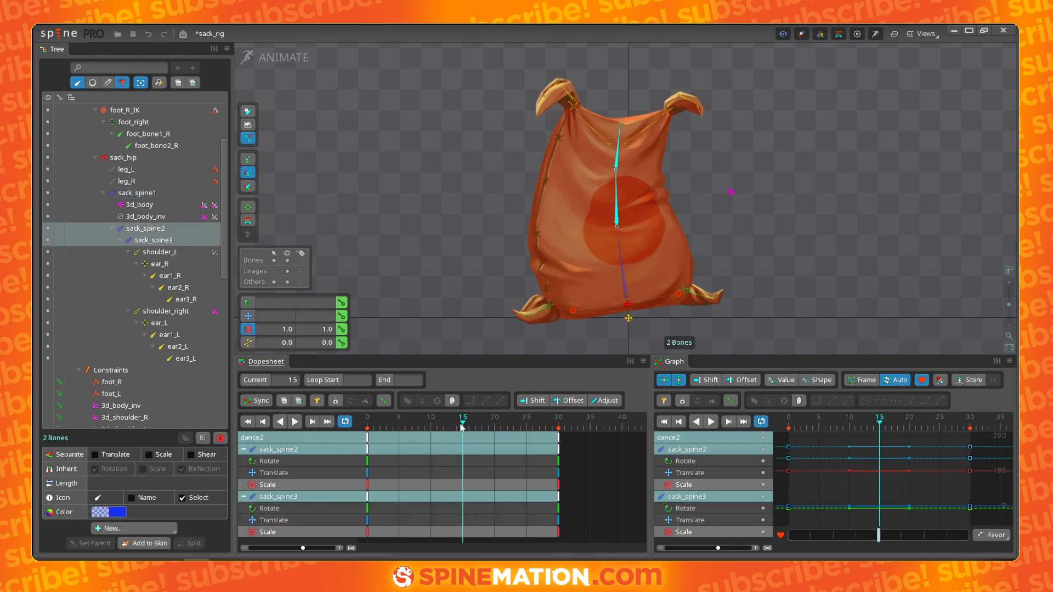
left_click_drag(779, 142, 785, 166)
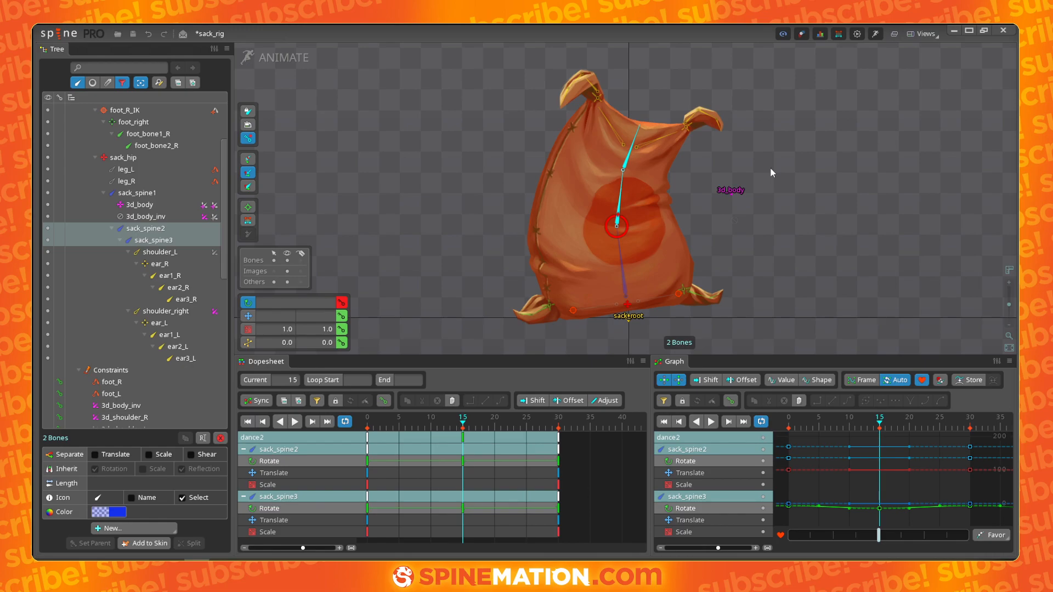
left_click_drag(770, 167, 788, 225)
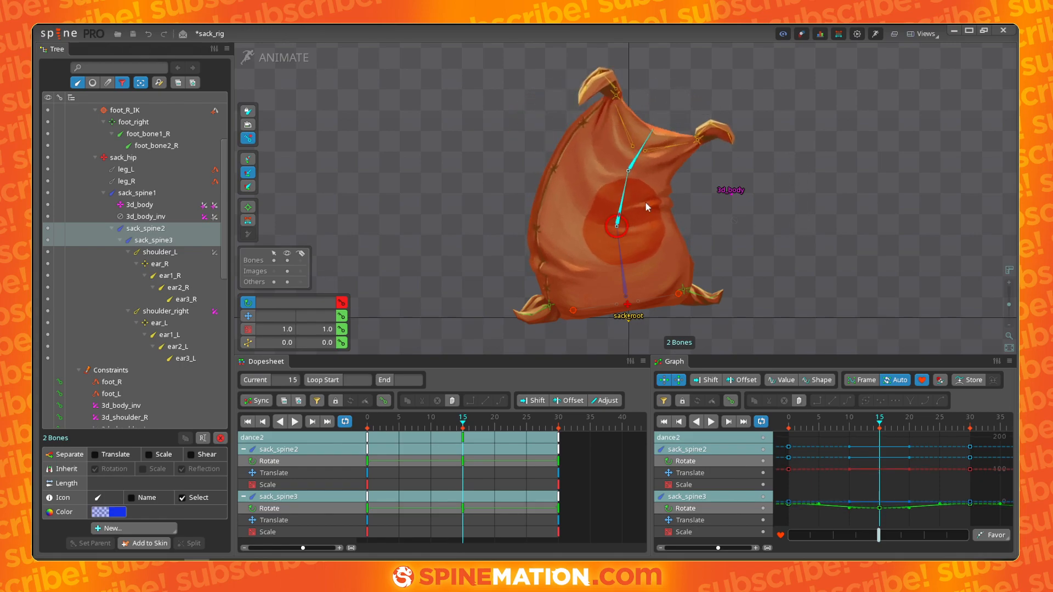
key("ctrl+z")
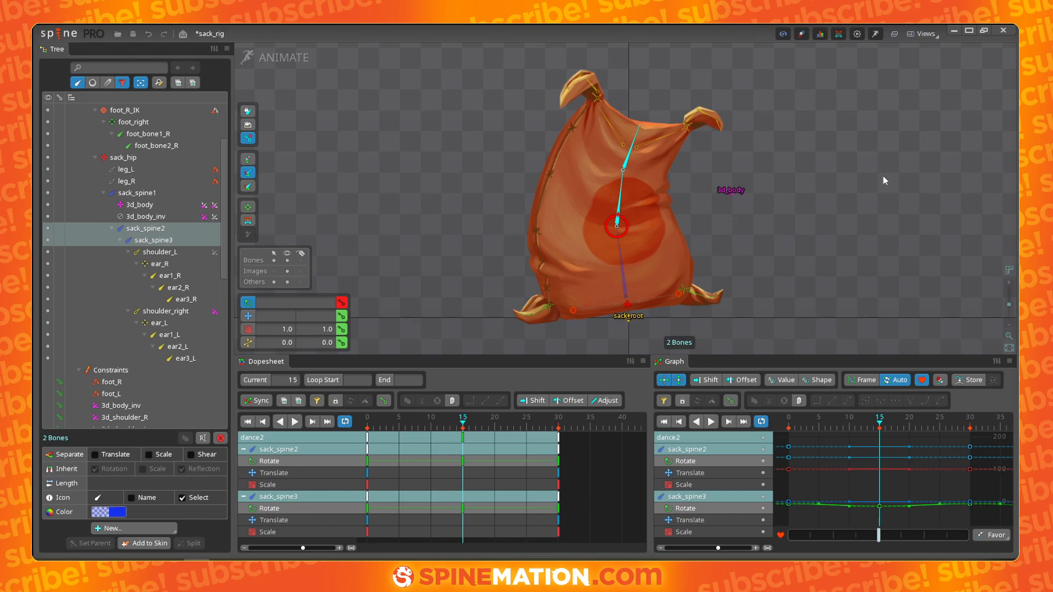
left_click(452, 428)
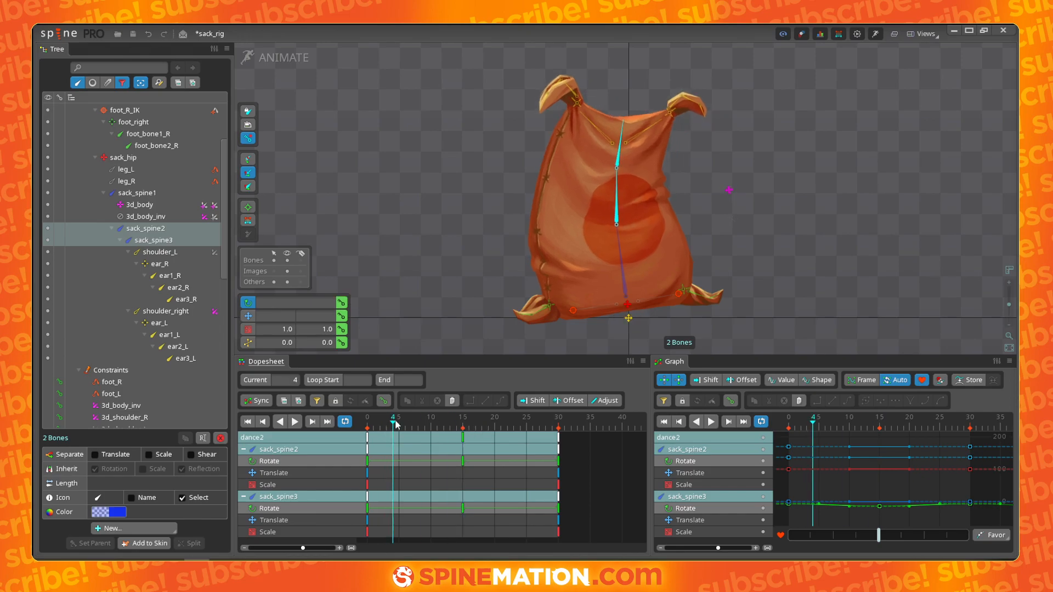
left_click(463, 439)
key("Delete")
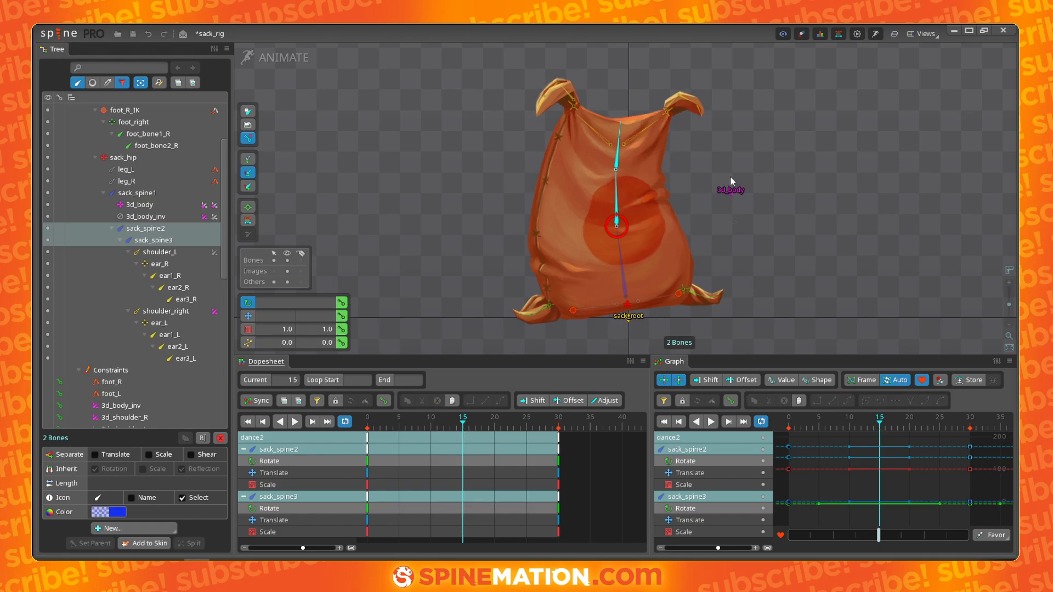
- Try rotating sack_spine2 and sack_spine3 at frame 15 again, then delete their frame 15 rotation keys
mouse_move(444, 420)
left_mouse_down()
mouse_move(368, 421)
mouse_move(463, 422)
left_mouse_up()
left_click_drag(800, 234, 800, 260)
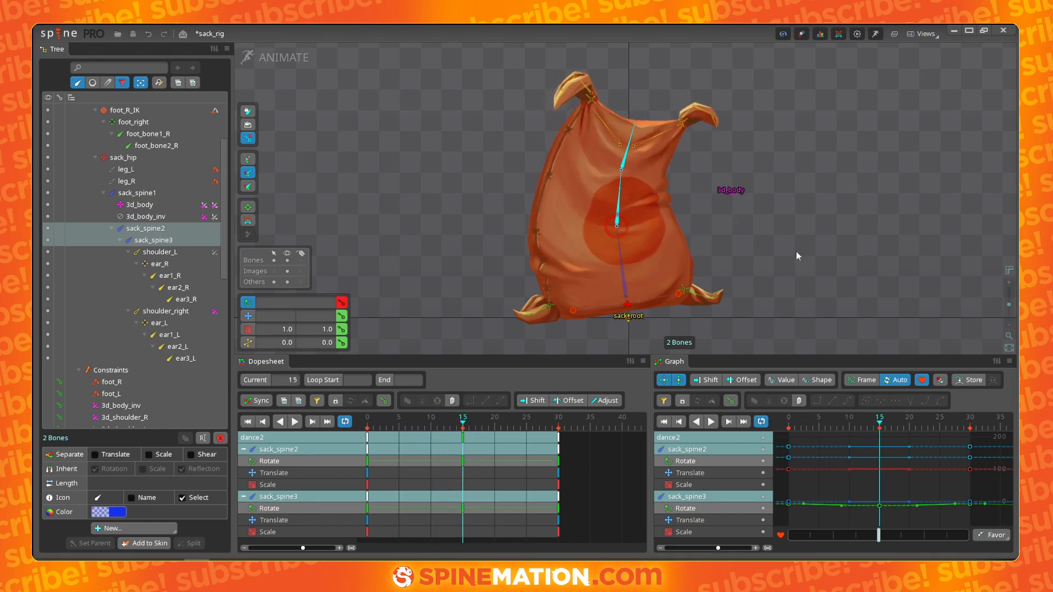
left_click(620, 189)
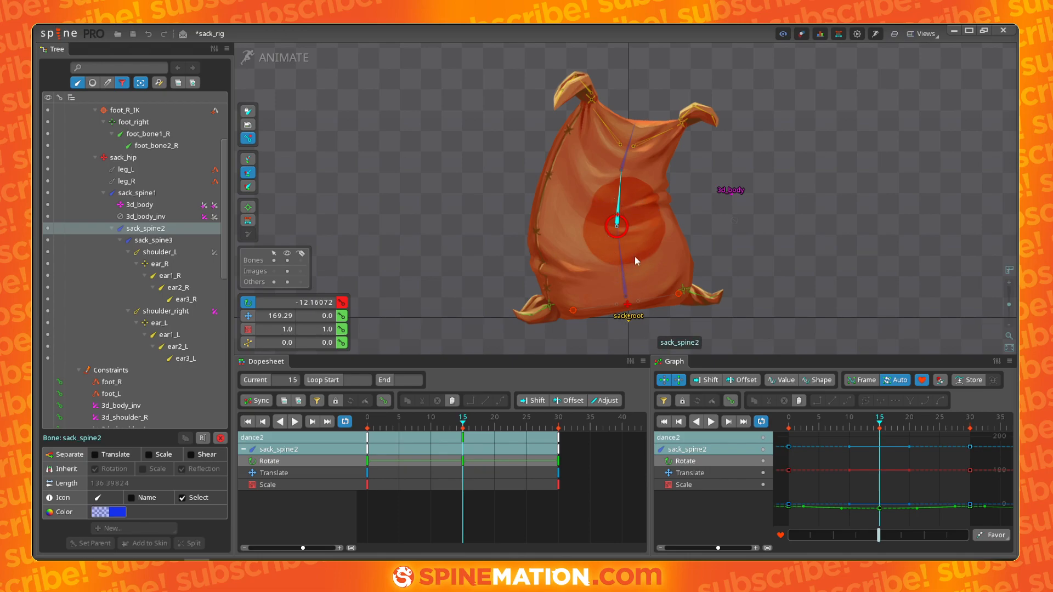
left_click_drag(378, 425, 426, 446)
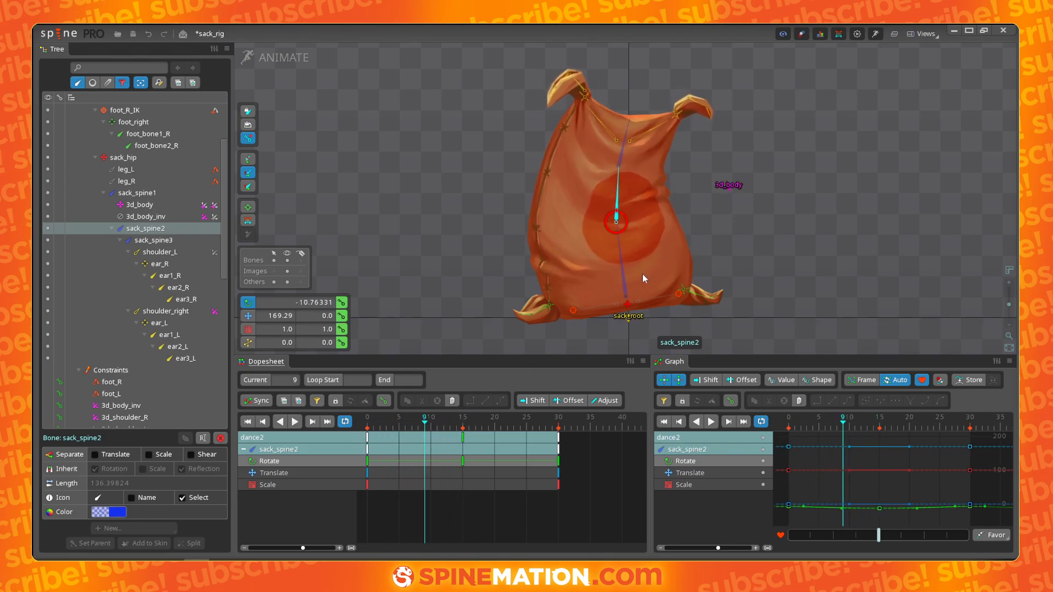
left_click(464, 439)
left_click(624, 164, "ctrl")
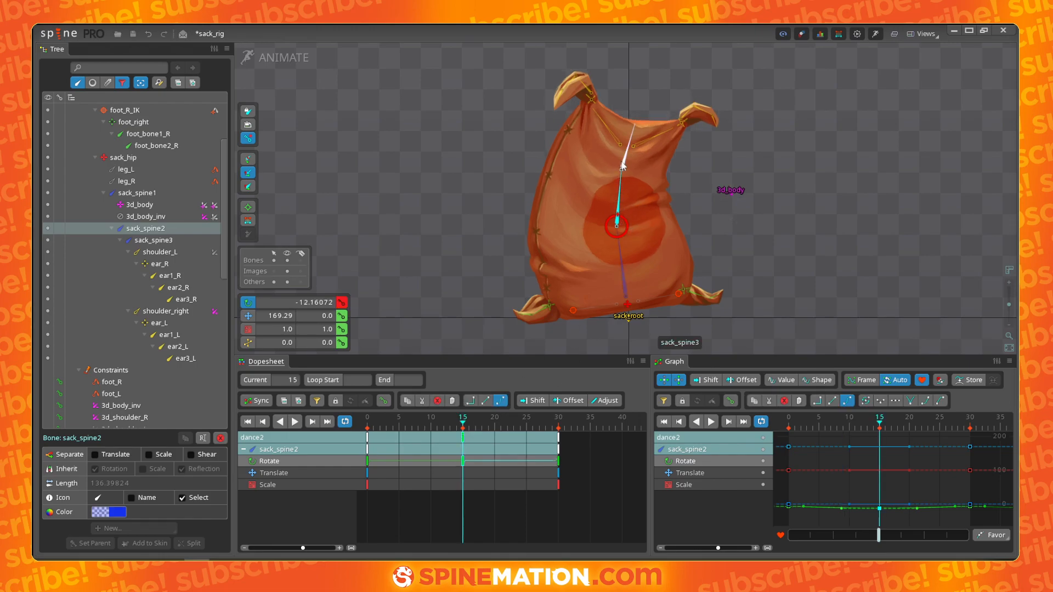
key("Delete")
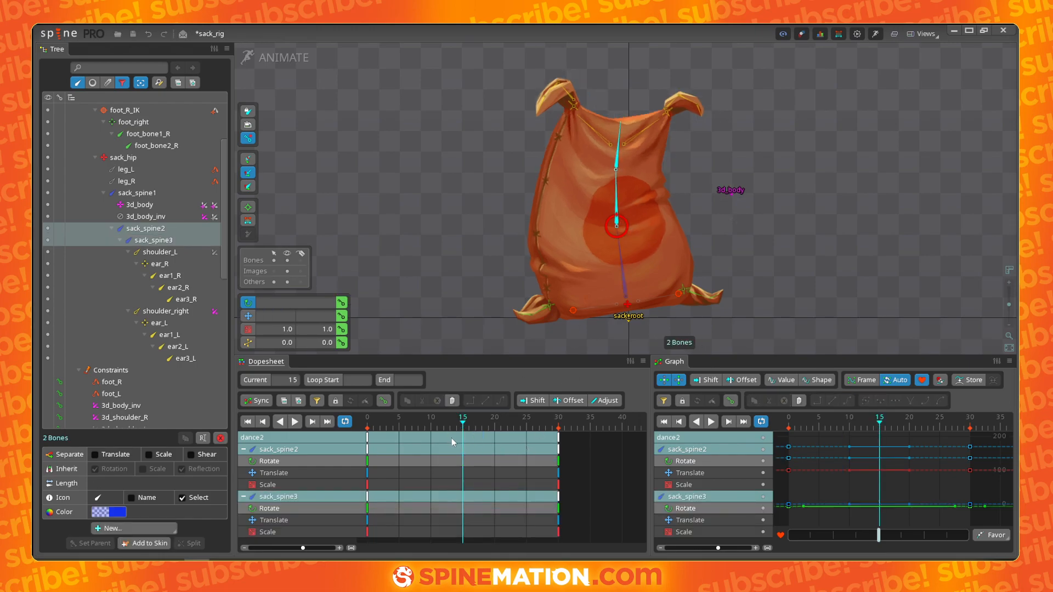
- Select sack_spine1 and play the animation from the start to review the scale bounce
left_click(622, 294)
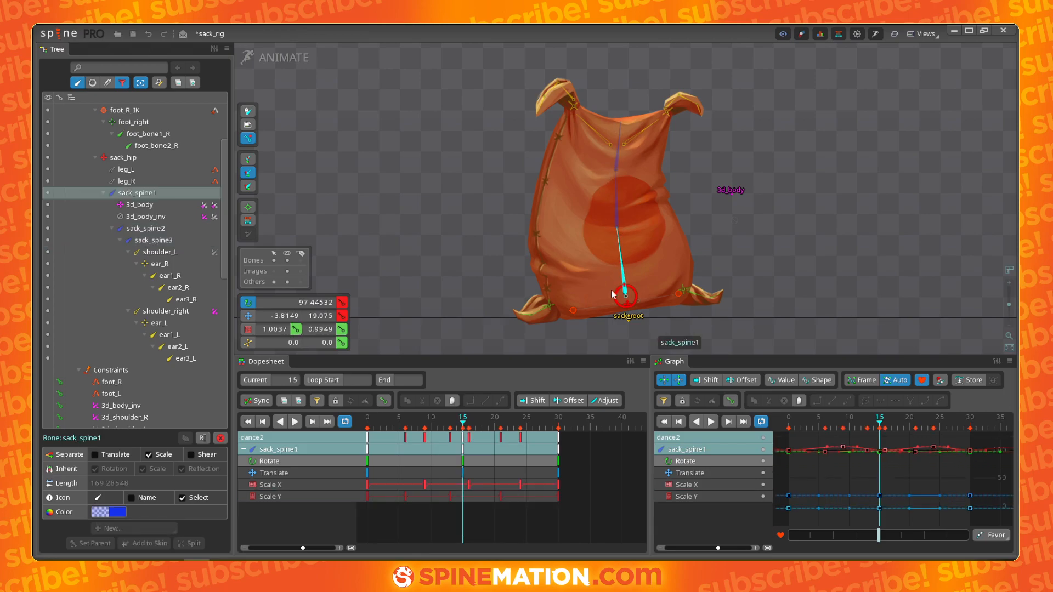
left_click_drag(448, 421, 369, 443)
key("space")
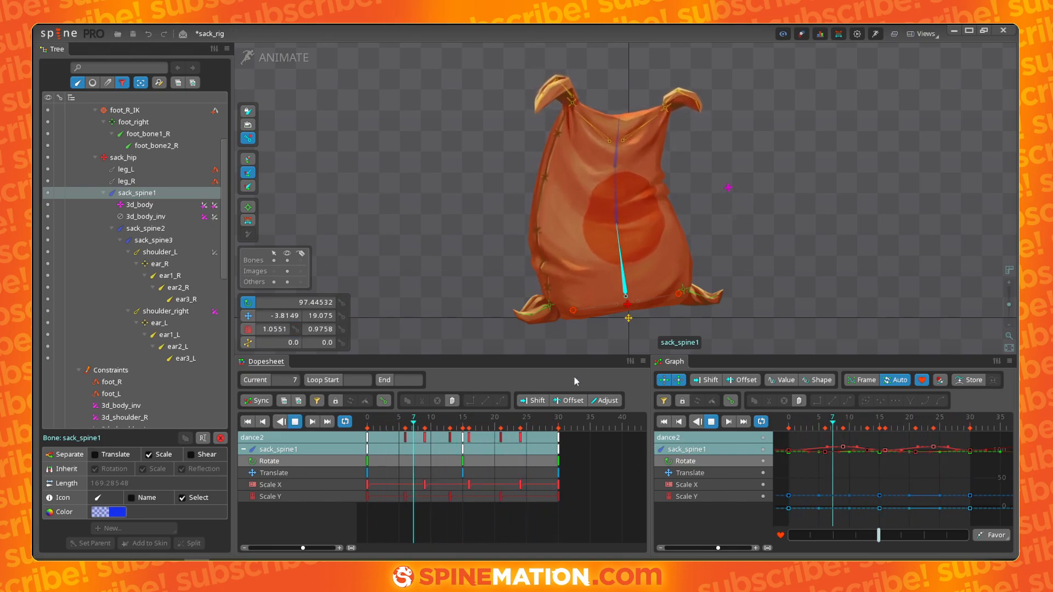
- Rotate sack_spine1 to about 100° at frame 10 and about 93° at frame 20 to key a body sway
key("space")
left_click_drag(407, 435, 431, 423)
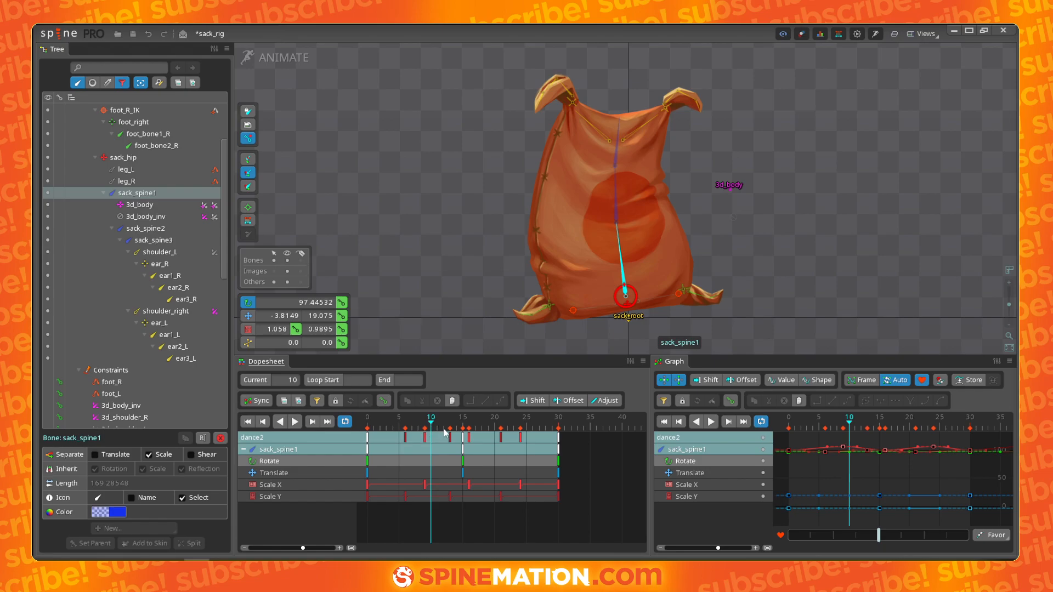
left_click_drag(782, 222, 779, 212)
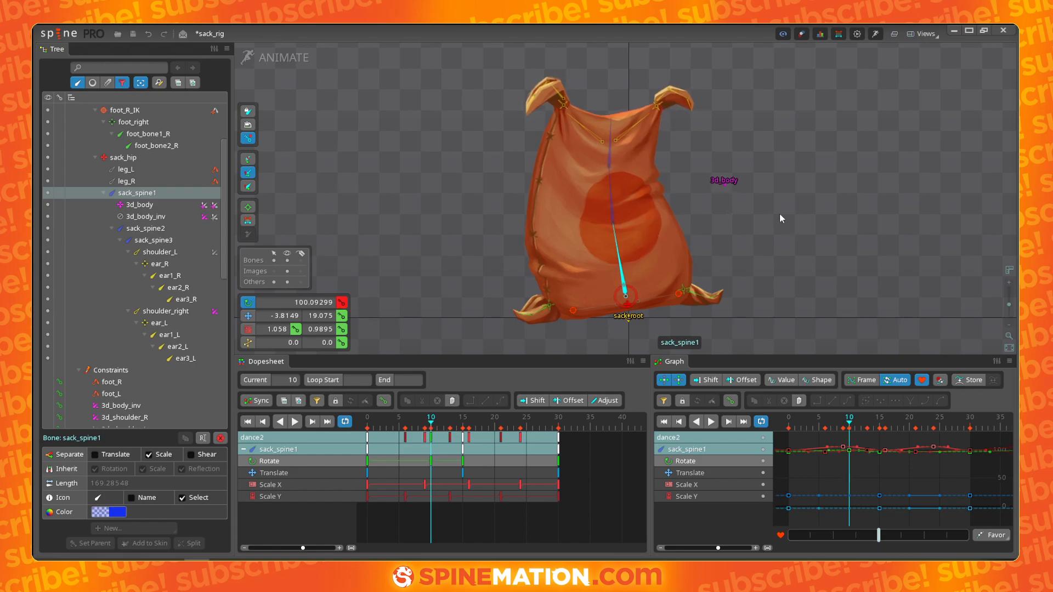
left_click_drag(464, 461, 498, 460)
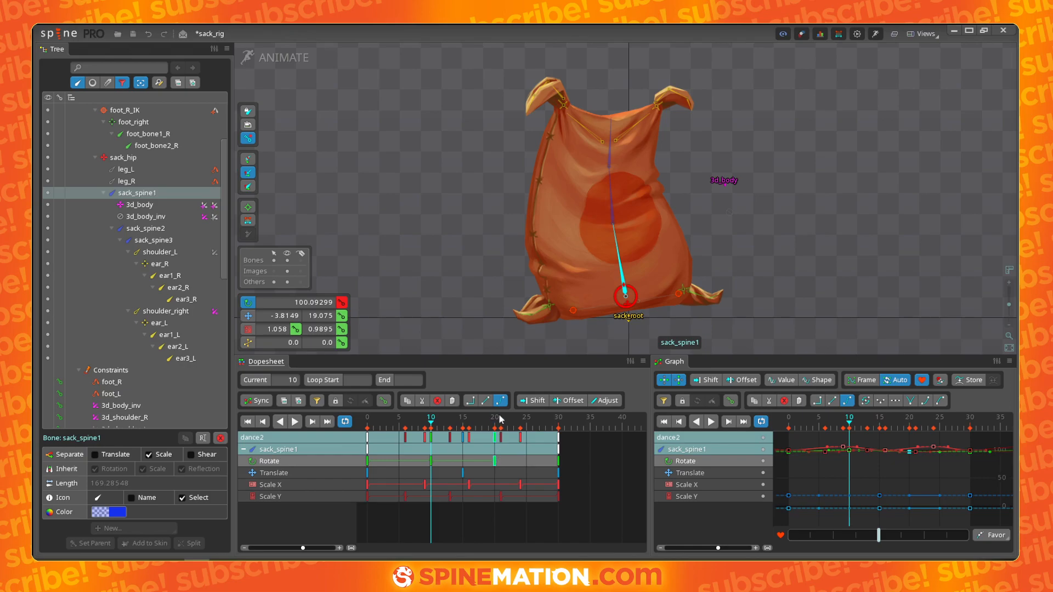
left_click(495, 424)
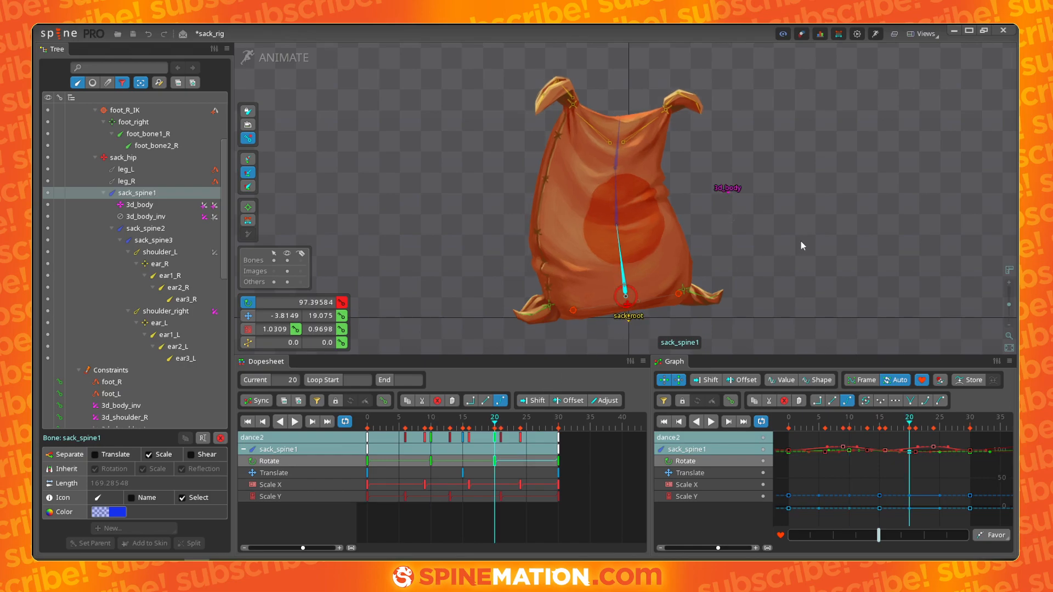
left_click_drag(801, 241, 805, 251)
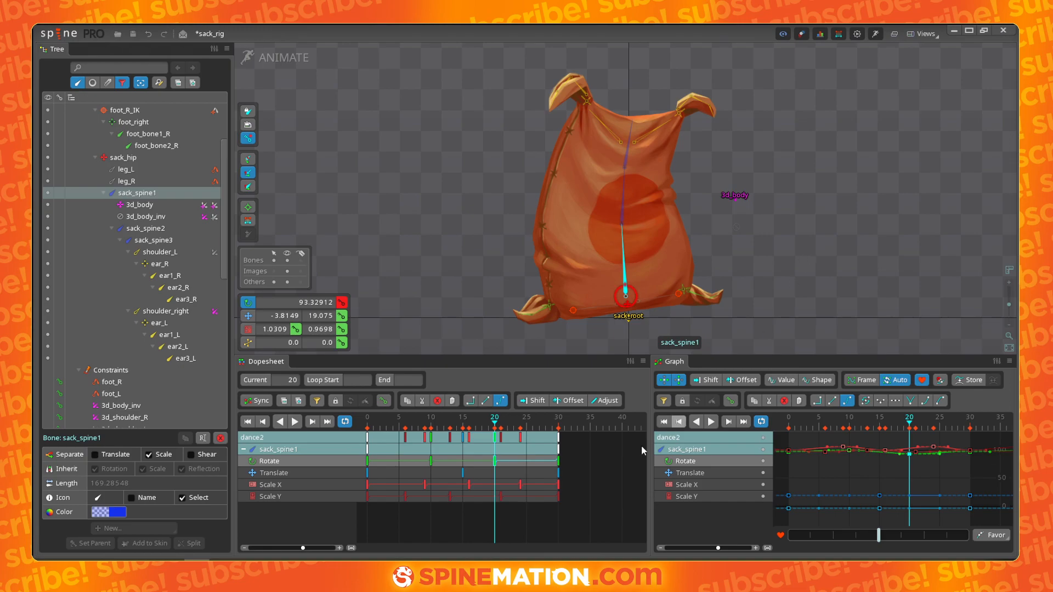
- Play the animation to review the sack_spine1 rotation sway
left_click(504, 429)
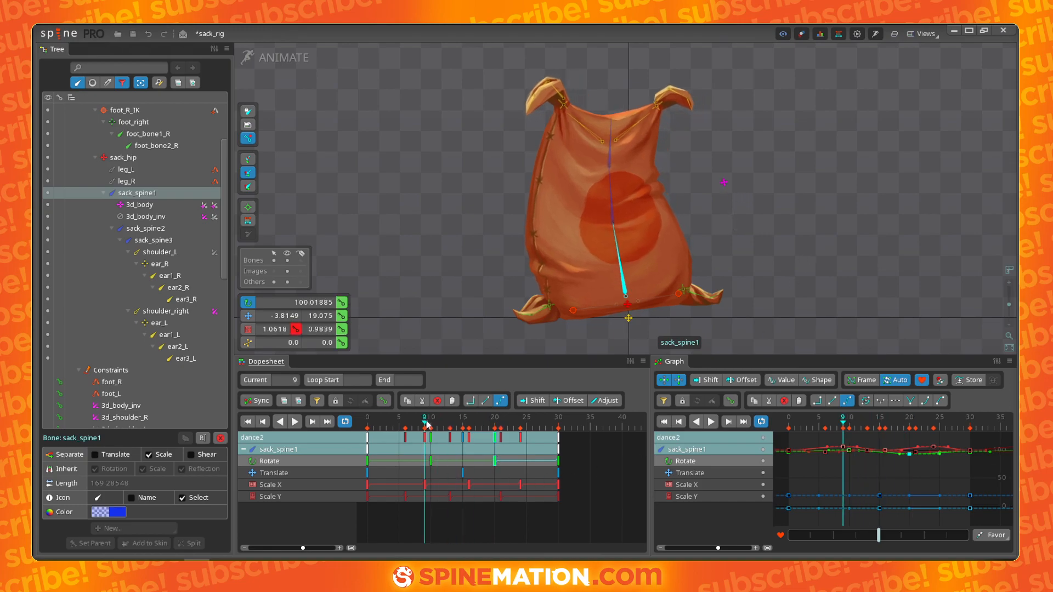
mouse_move(503, 428)
left_mouse_down()
mouse_move(424, 431)
mouse_move(496, 430)
left_mouse_up()
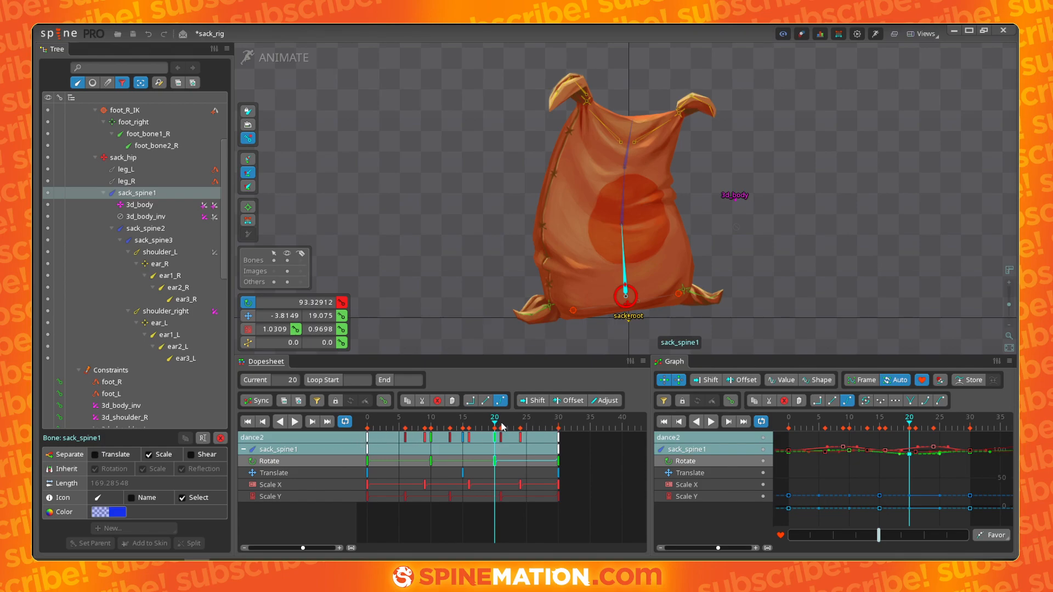
key("space")
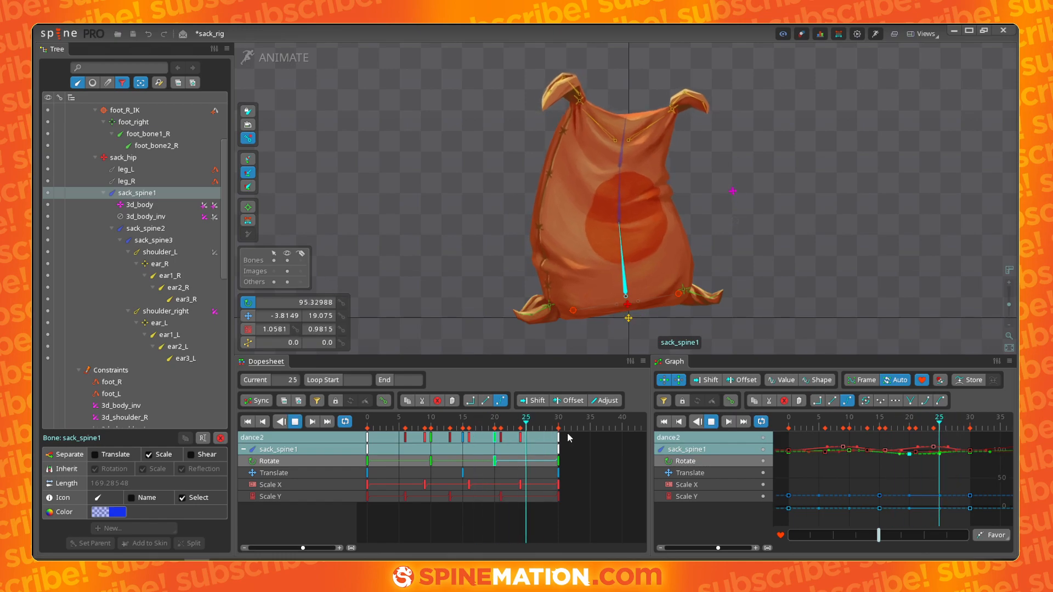
key("space")
- Shift sack_spine1's rotation keys from frame 20 to frame 23 and from frame 10 to about frame 7
double_click(507, 461)
left_click_drag(496, 461, 514, 462)
left_click_drag(432, 462, 418, 462)
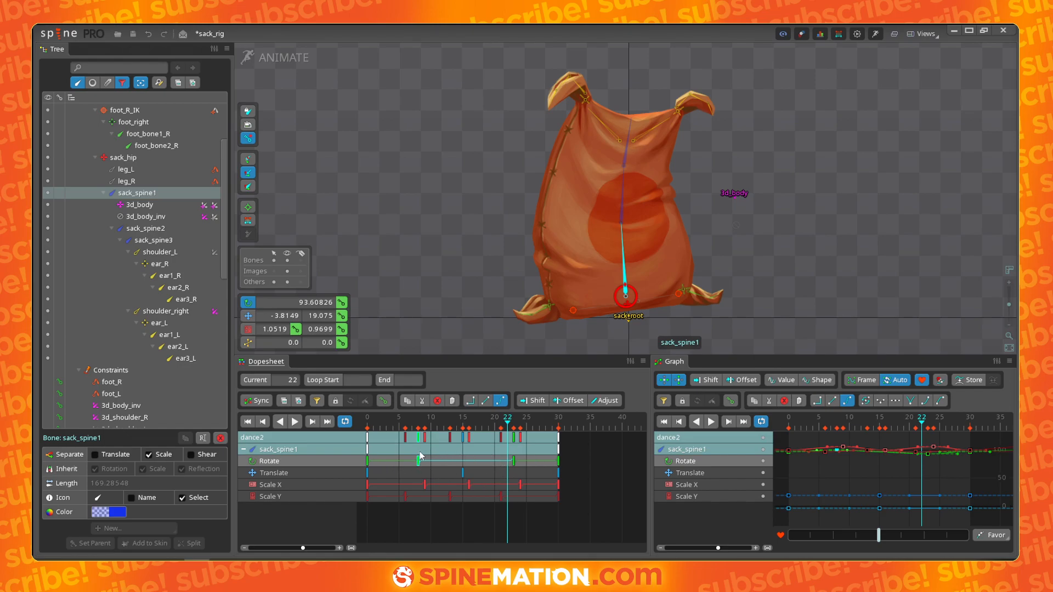
left_click_drag(418, 463, 412, 462)
- Isolate sack_spine1's rotation curve in the graph, nudge its keys to frames 8 and 22, and reshape the tangent handles
left_click(763, 462)
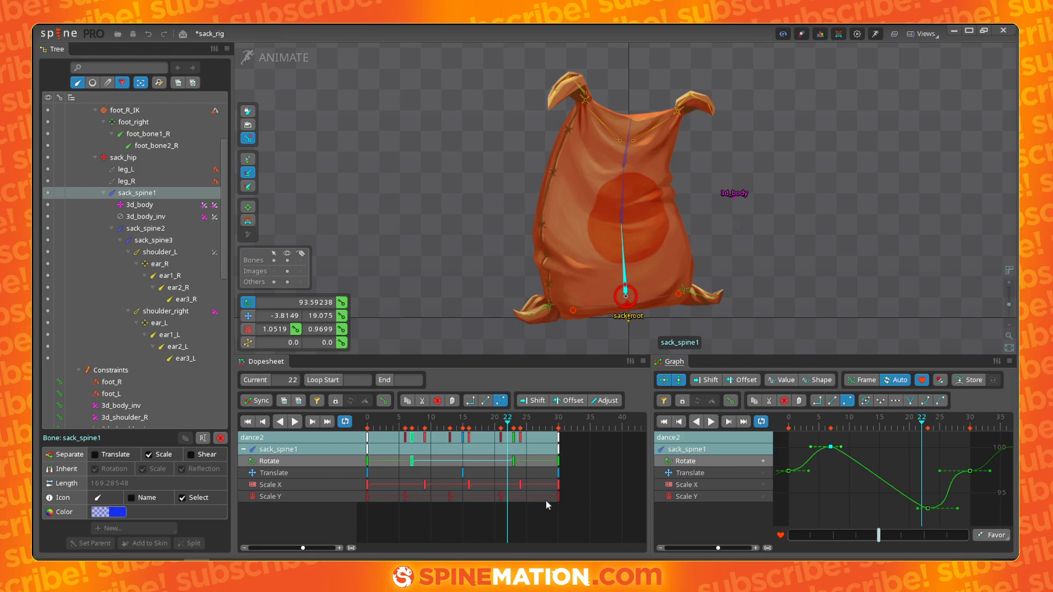
left_click(516, 466)
left_click_drag(942, 472, 967, 487)
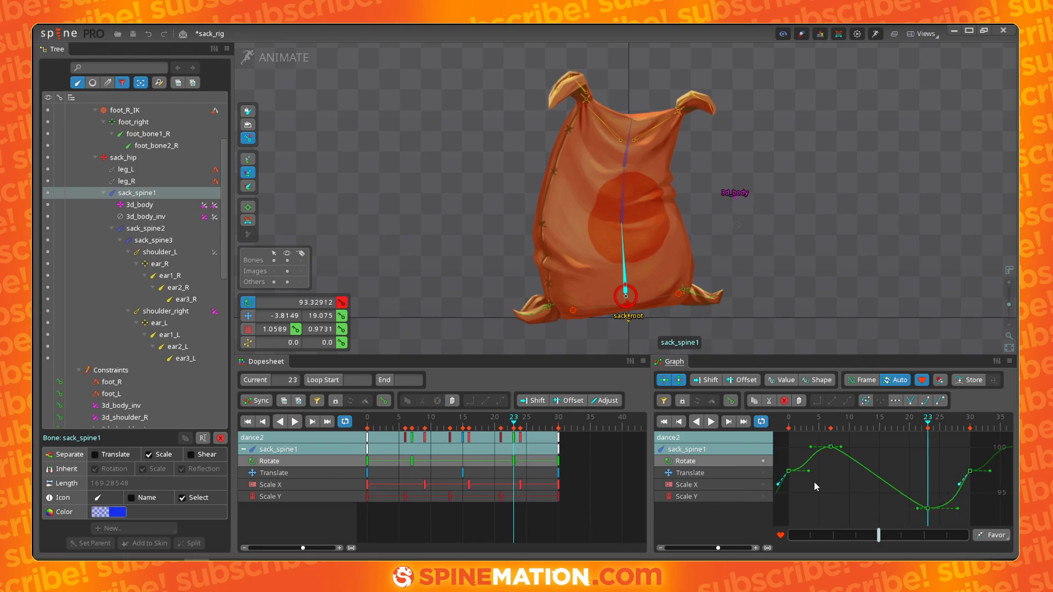
left_click_drag(808, 471, 806, 455)
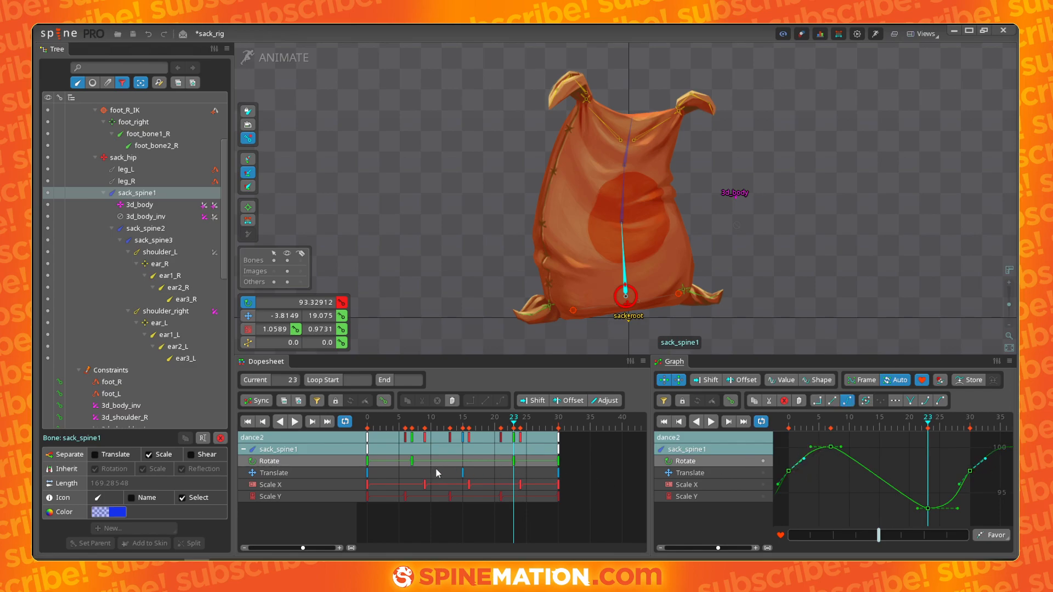
left_click_drag(413, 463, 417, 467)
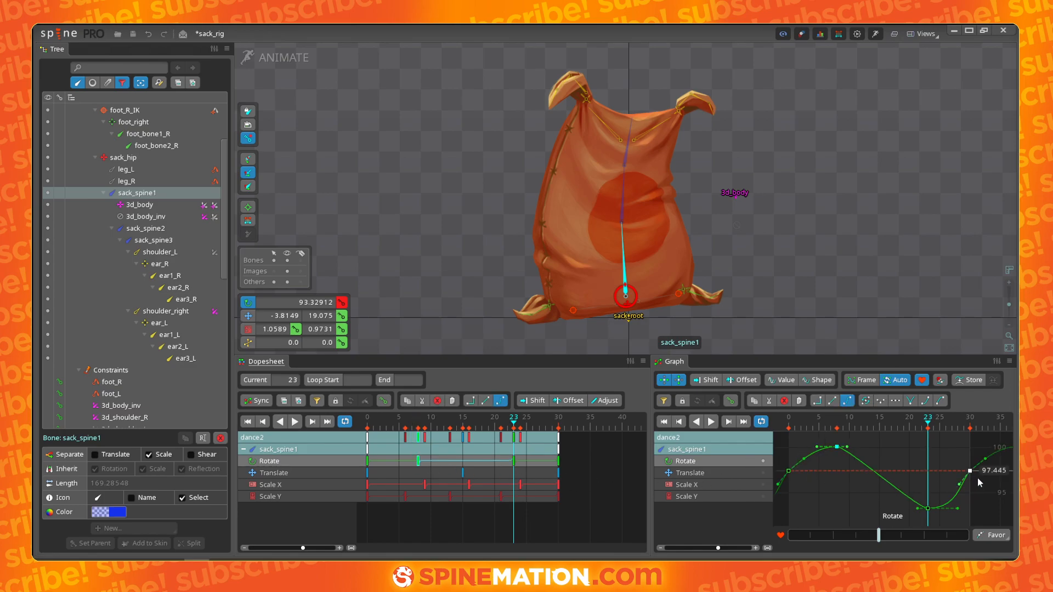
left_click_drag(927, 509, 922, 509)
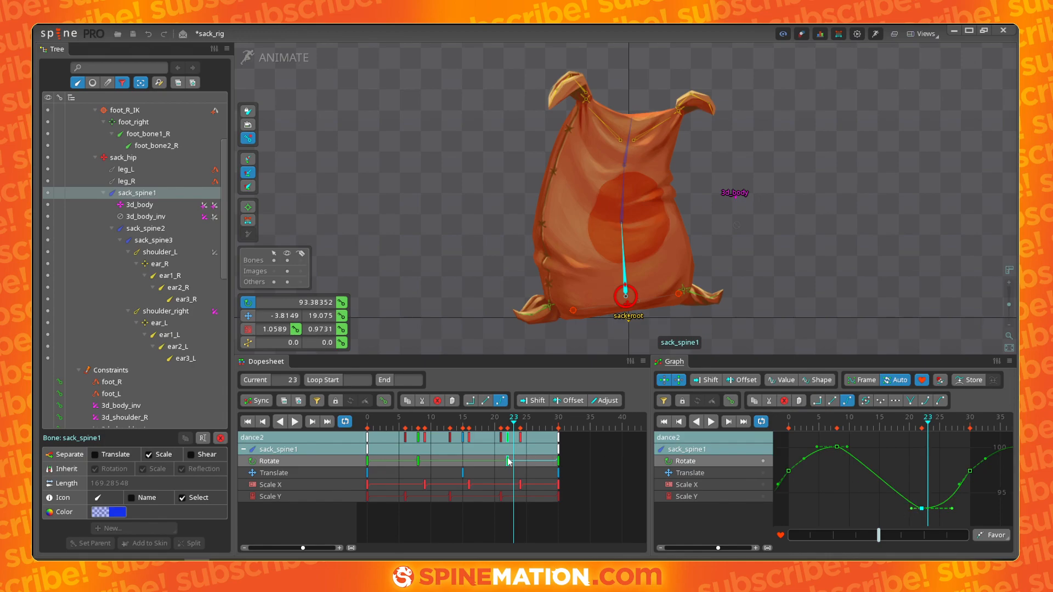
left_click(558, 461)
left_click(959, 486)
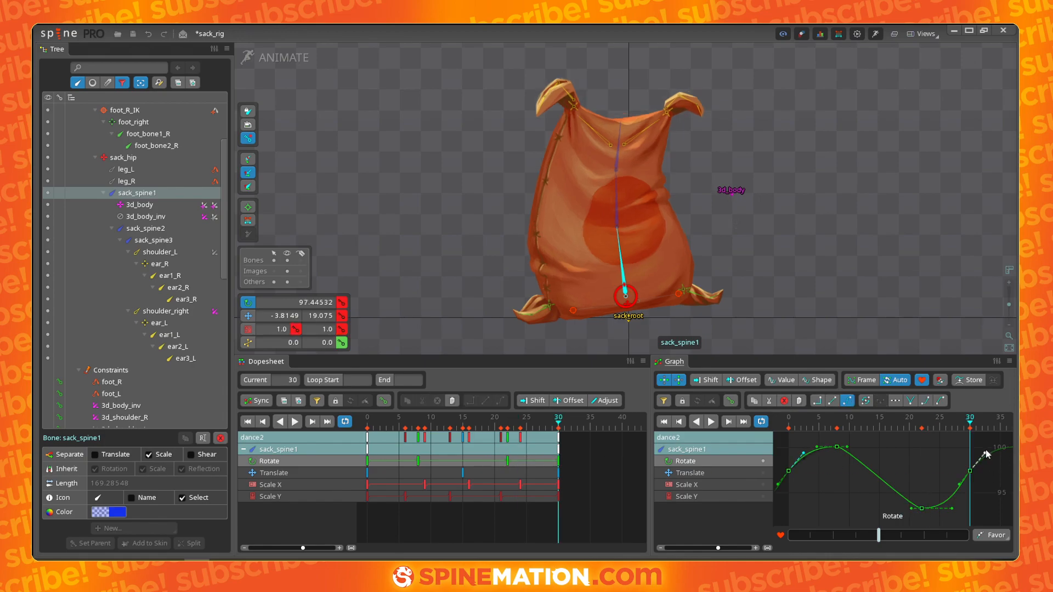
left_click(953, 509)
left_click_drag(912, 511, 892, 507)
left_click_drag(848, 447, 876, 457)
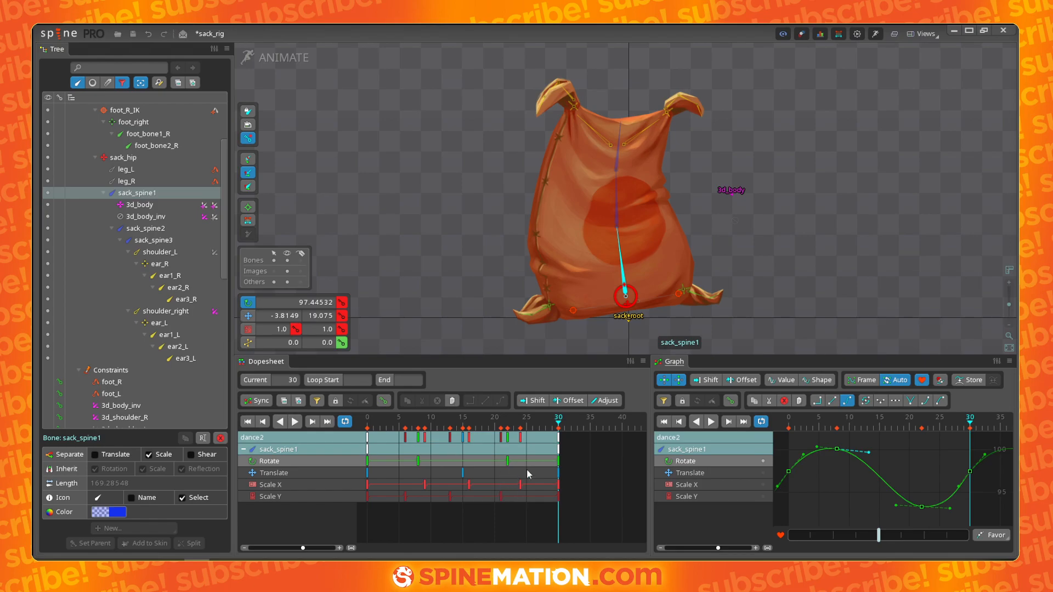
- Scrub back and play the animation to check the rotation timing
left_click(526, 424)
left_click_drag(526, 424, 432, 422)
key("space")
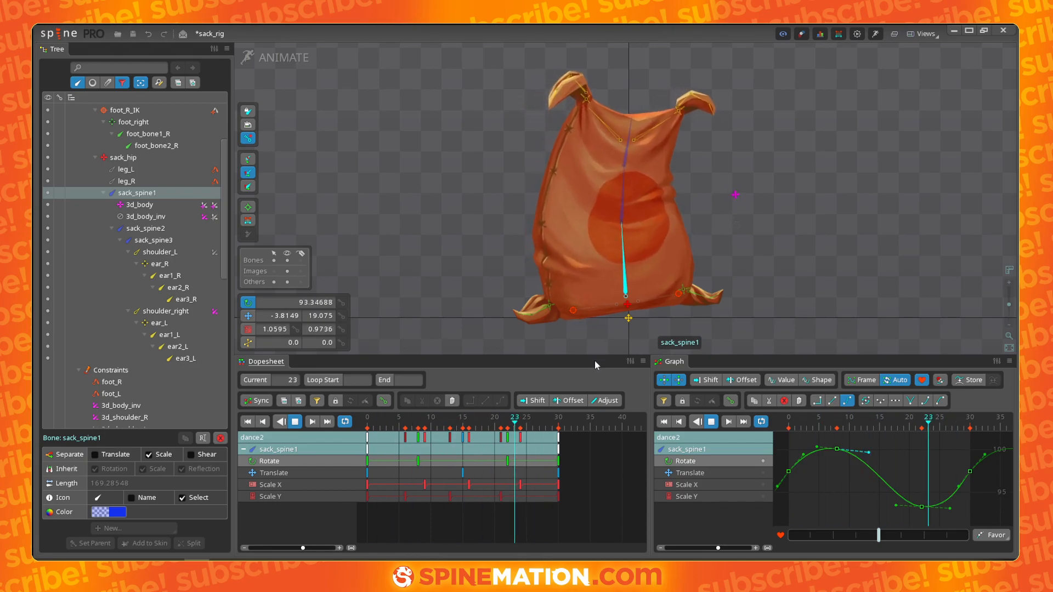
- Refine sack_spine1's rotation curve by adjusting key values and tangent handles around frames 8 and 22
left_click(837, 450)
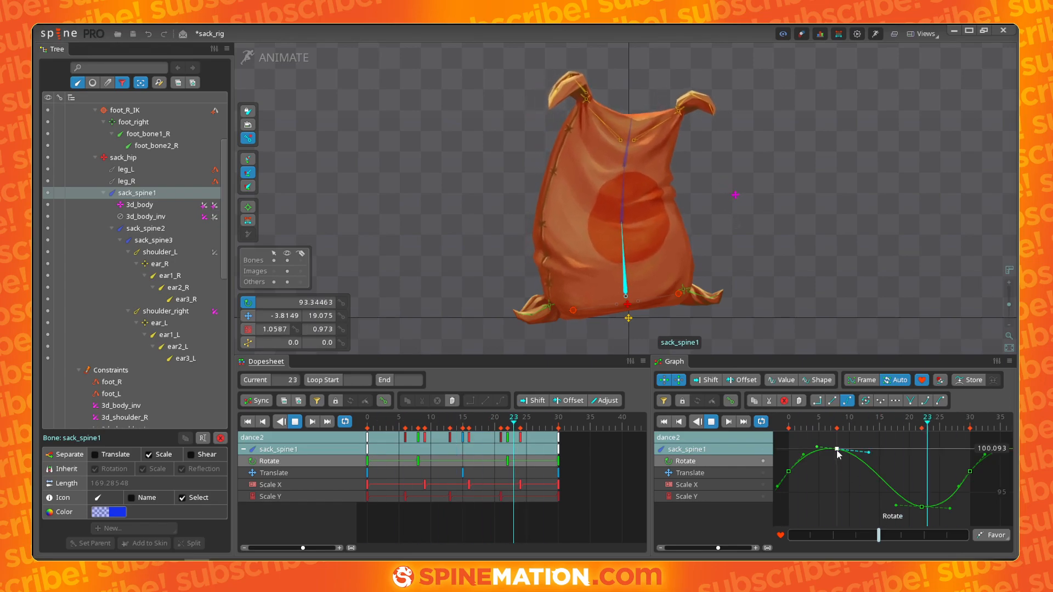
mouse_move(837, 454)
left_mouse_down()
mouse_move(837, 464)
mouse_move(838, 449)
left_mouse_up()
left_click_drag(922, 502, 921, 494)
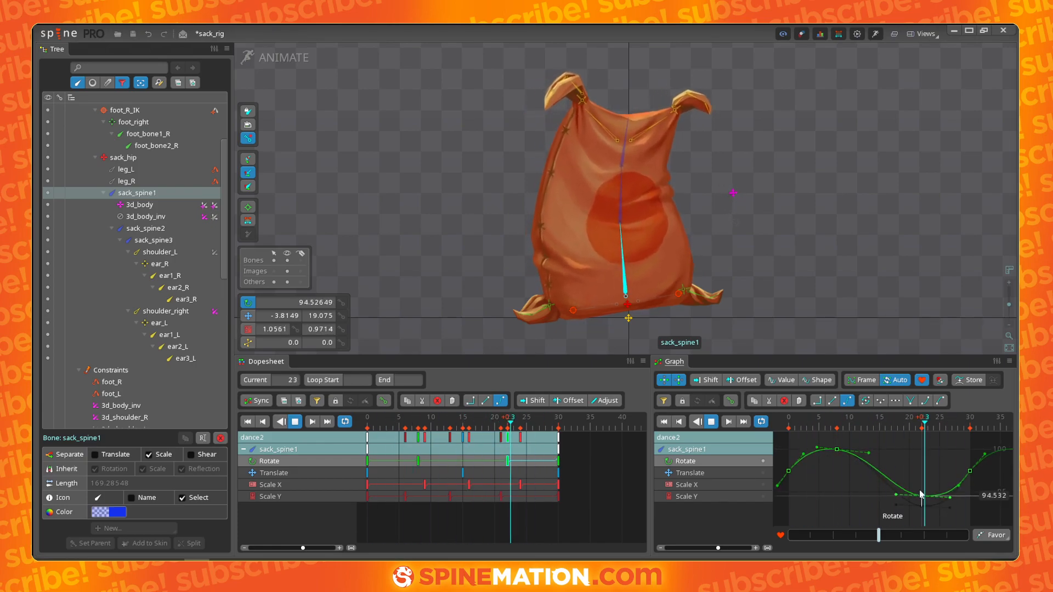
left_click_drag(869, 454, 866, 461)
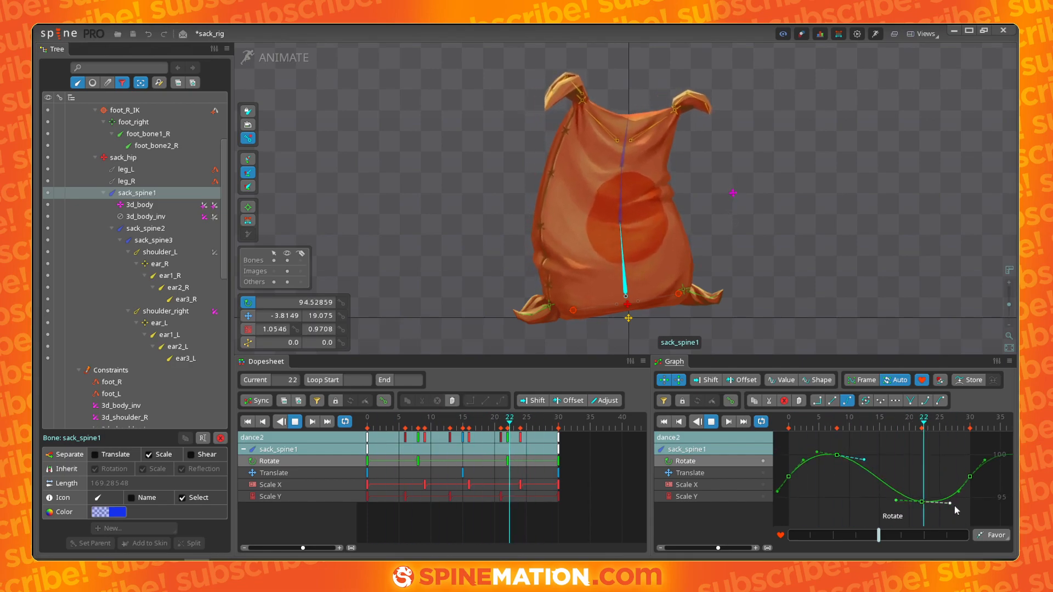
left_click_drag(946, 504, 943, 503)
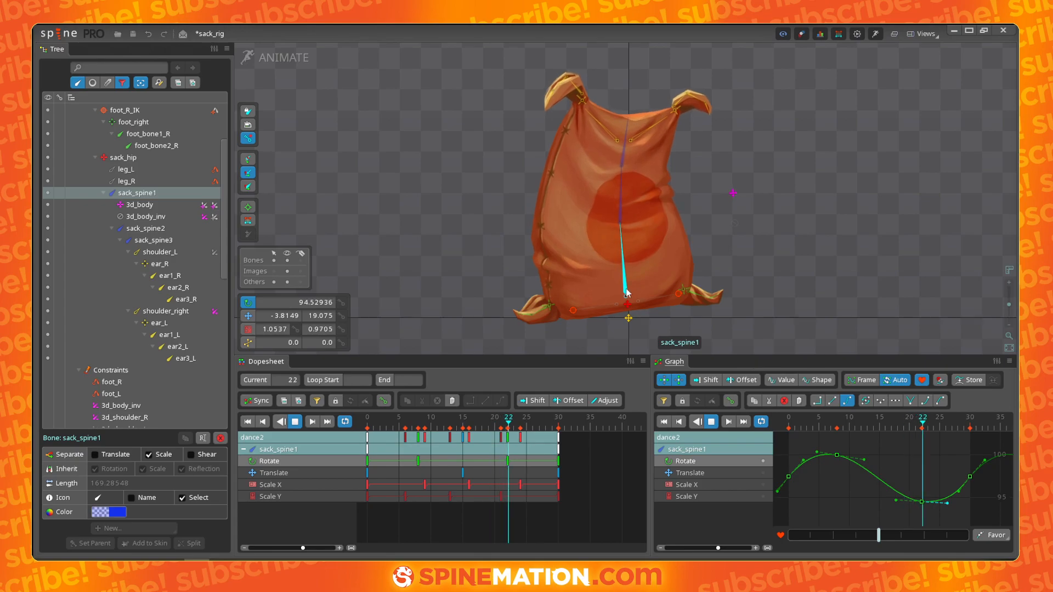
mouse_move(922, 502)
left_mouse_down()
mouse_move(921, 489)
mouse_move(966, 483)
mouse_move(942, 499)
left_mouse_up()
left_click_drag(837, 456, 801, 471)
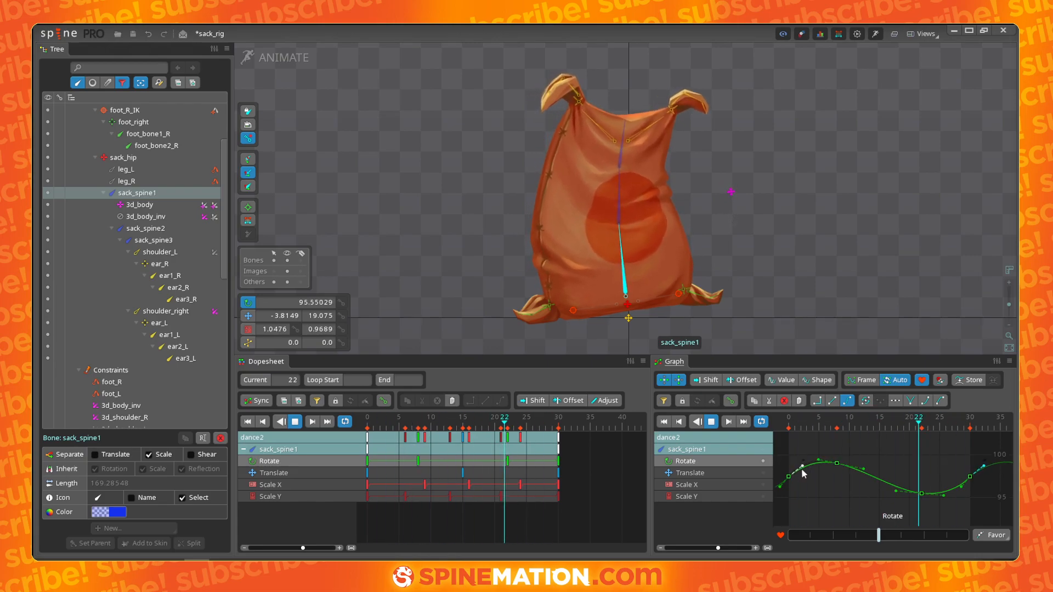
left_click(960, 491)
left_click_drag(959, 490, 955, 490)
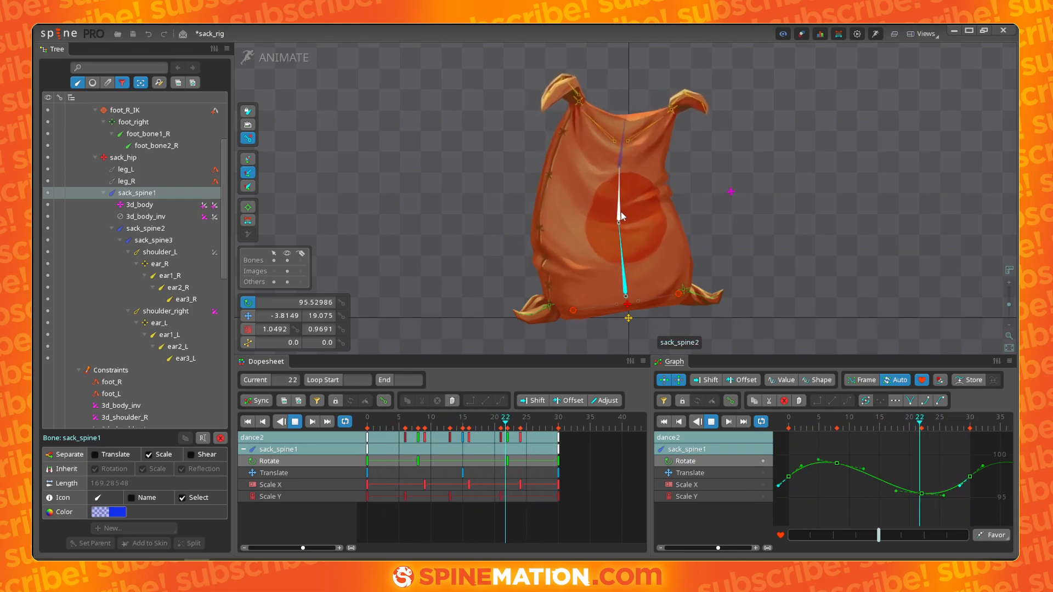
- Select sack_spine2 and scrub the timeline to frame 15
key("d")
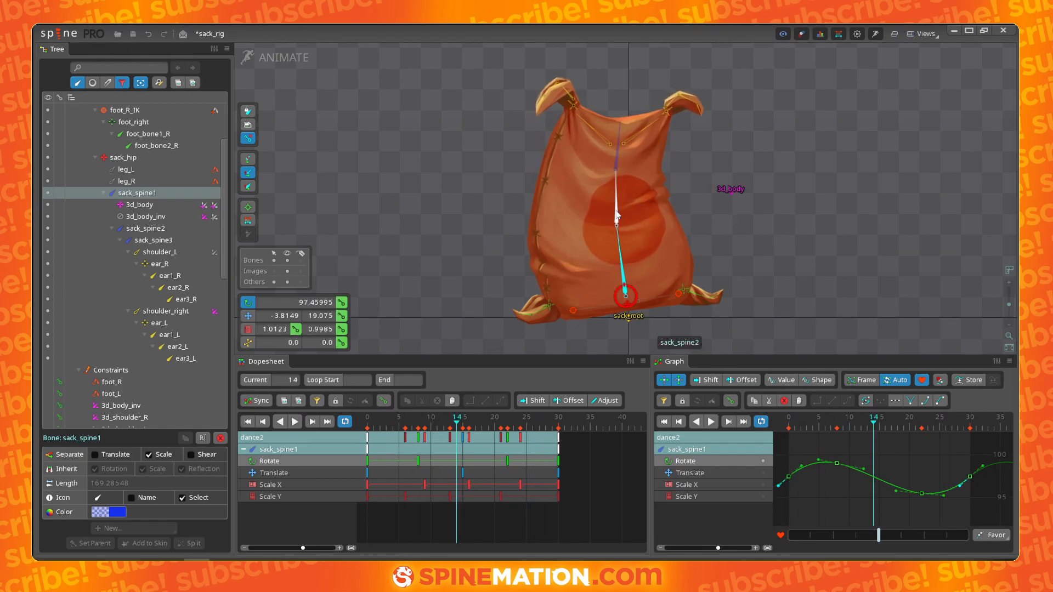
left_click(622, 244)
left_click(368, 427)
left_click_drag(368, 427, 465, 423)
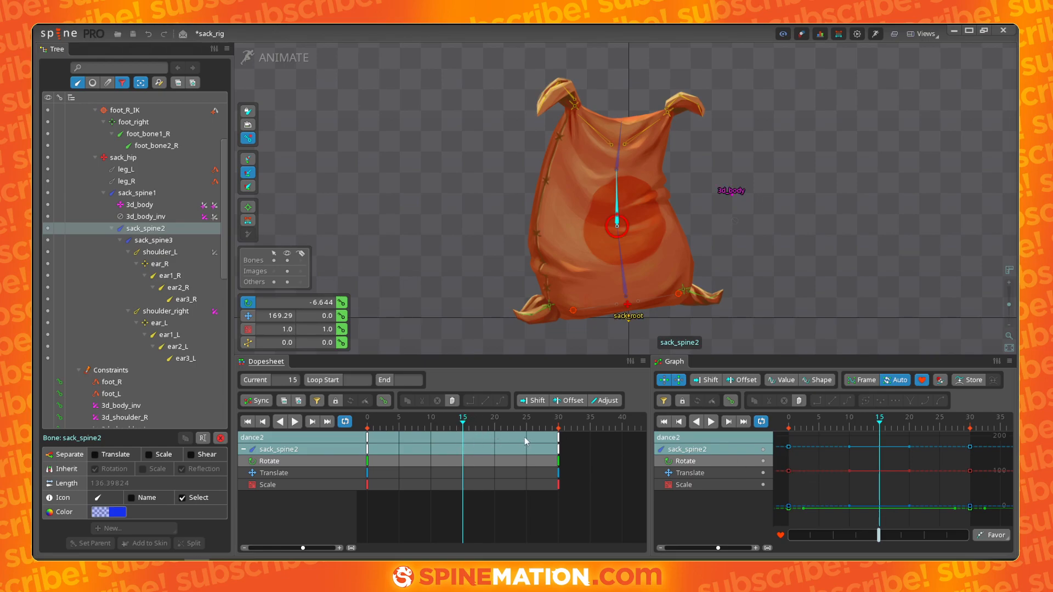
- Reselect sack_spine1, filter the graph and dopesheet to show only rotation keys, and step between its keys
left_click(623, 282)
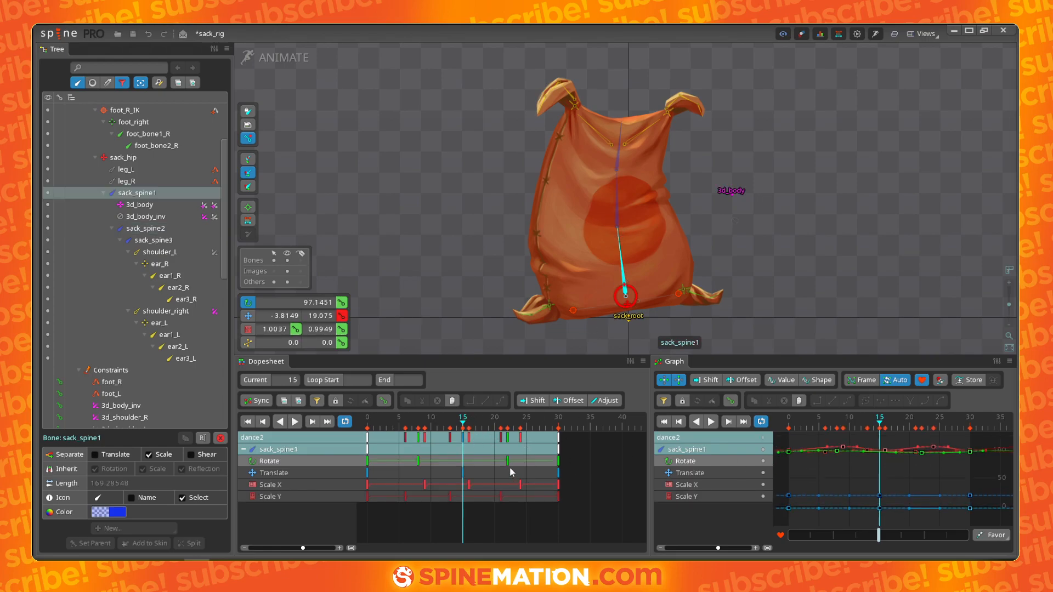
left_click(663, 401)
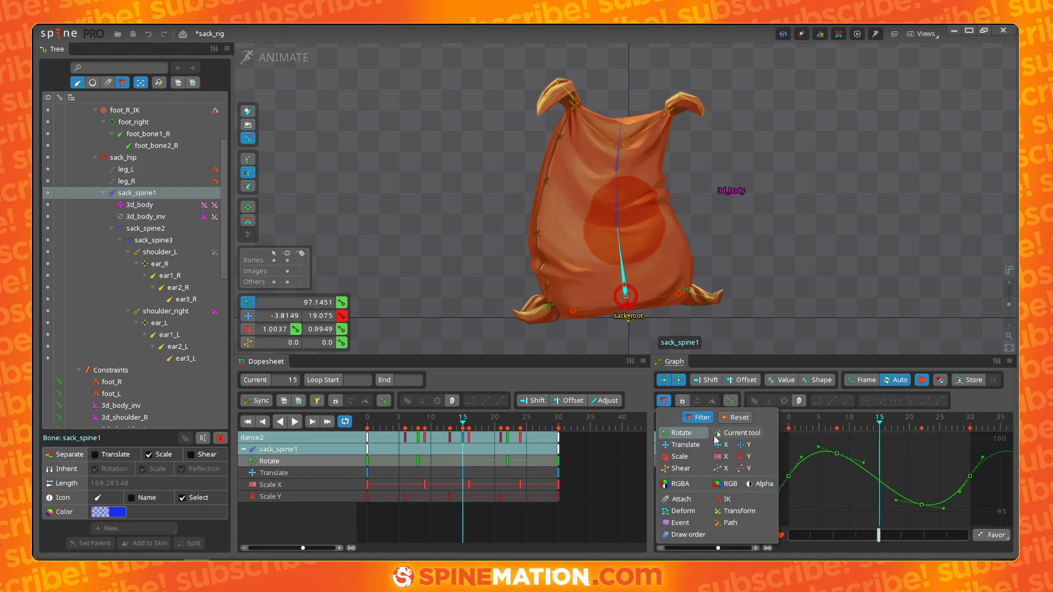
left_click(664, 401)
left_click(663, 403)
left_click(258, 401)
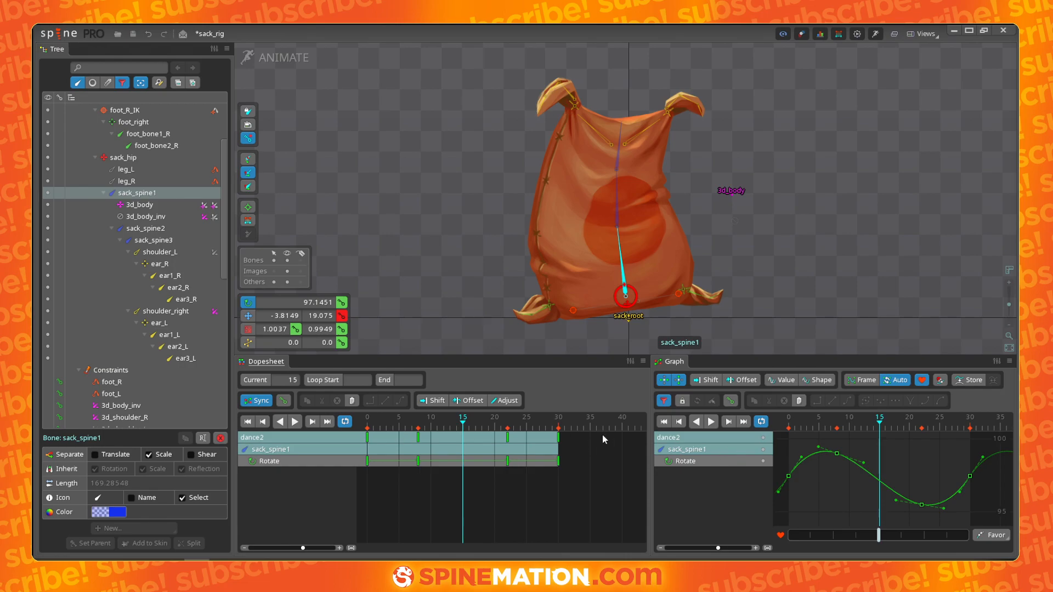
left_click(664, 401)
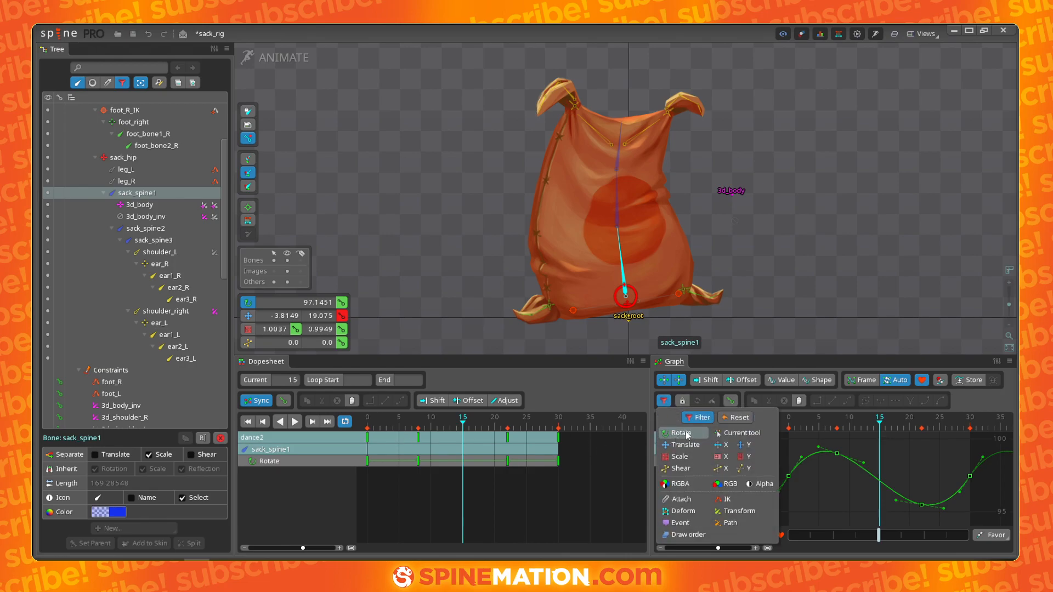
left_click(508, 438)
left_click(508, 437)
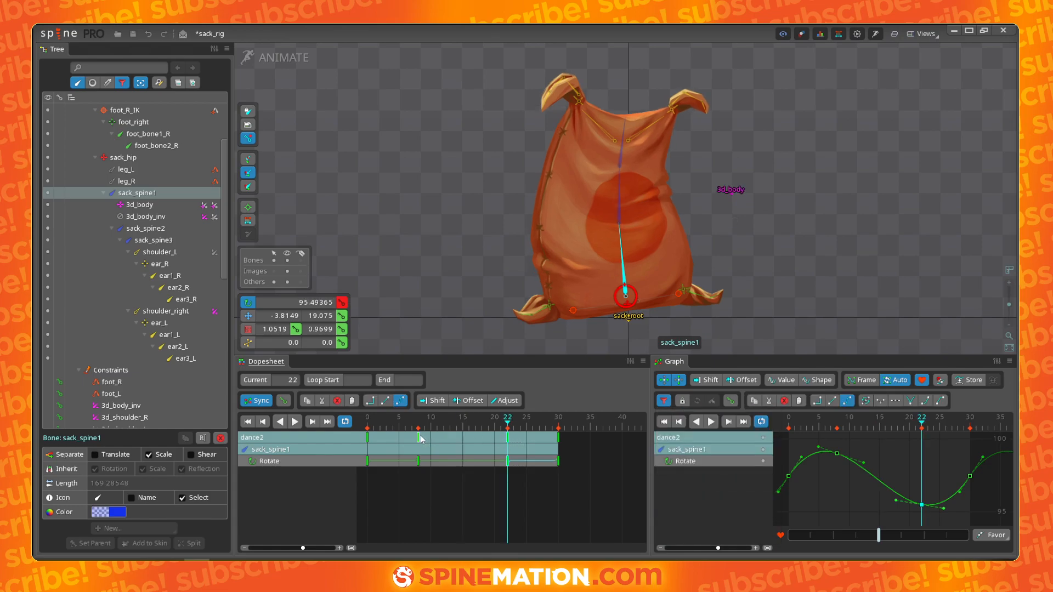
left_click(419, 437)
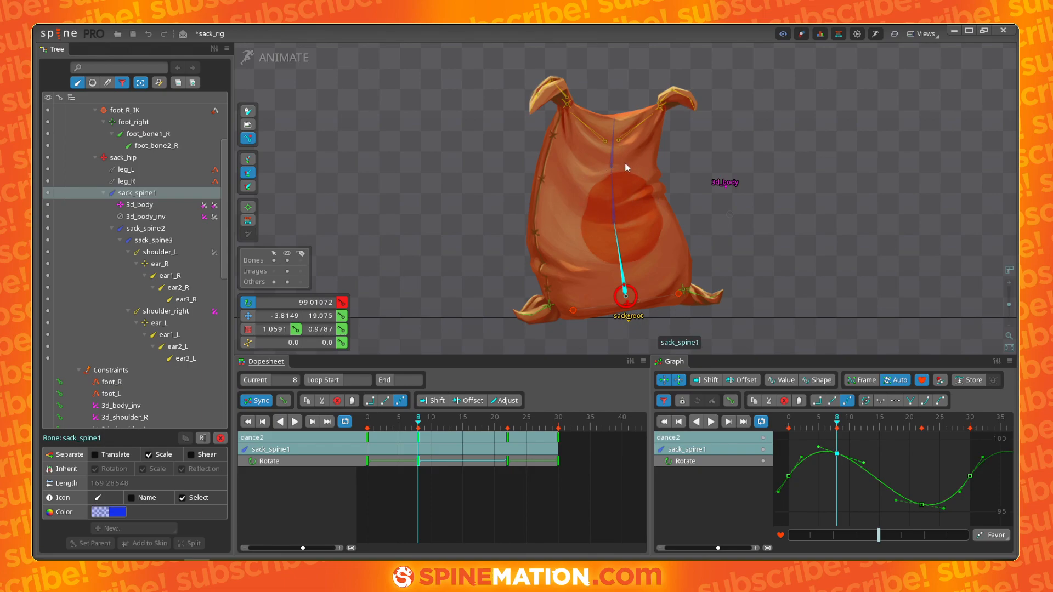
- Select sack_spine2 and rotate it at frame 15 to key a sway in its rotation
left_click(617, 203)
left_click(431, 427)
left_click_drag(430, 427, 463, 428)
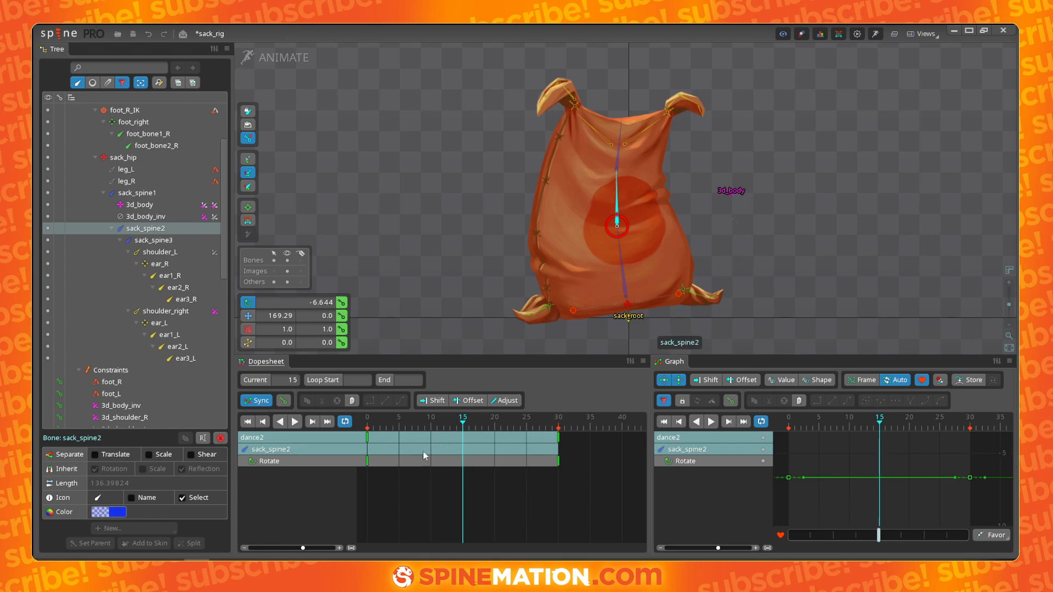
mouse_move(467, 425)
left_mouse_down()
mouse_move(351, 429)
mouse_move(417, 437)
mouse_move(463, 428)
left_mouse_up()
left_click_drag(812, 218, 813, 184)
- Ease sack_spine2's rotation curve by flattening the tangent handles at its start and end keys
left_click_drag(479, 427, 559, 437)
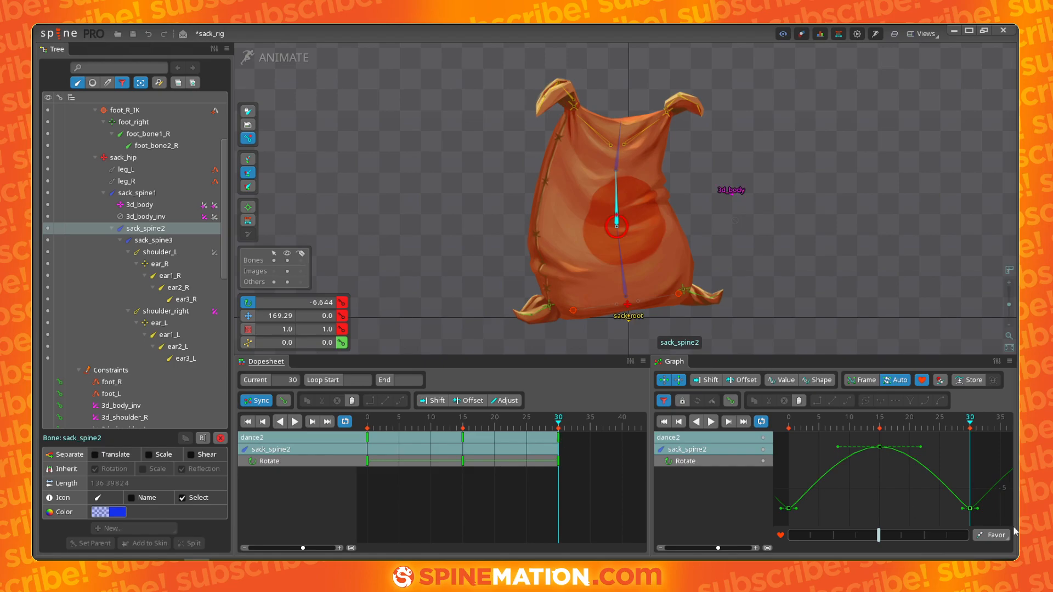
left_click_drag(957, 511, 931, 511)
left_click_drag(796, 506, 829, 506)
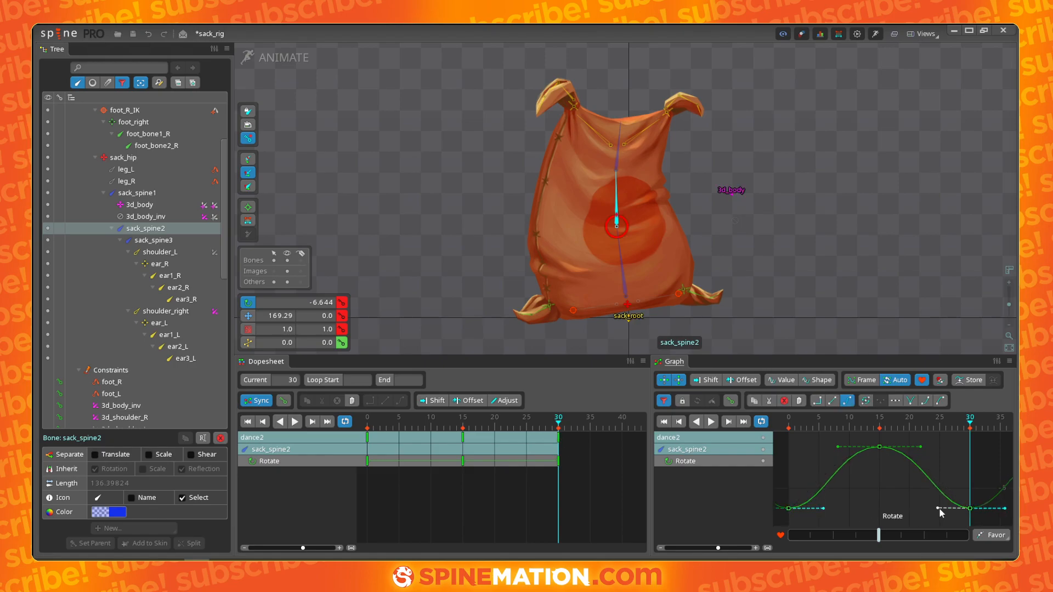
left_click_drag(939, 508, 923, 508)
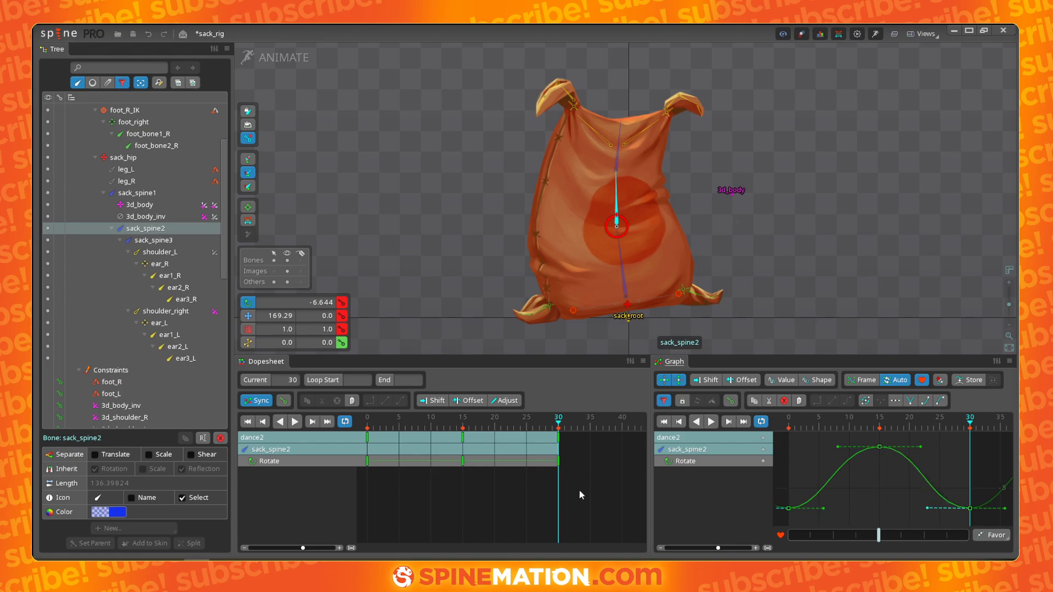
- Switch between sack_spine1, sack_spine2 and sack_spine3 while playing the loop to compare their rotation curves
left_click(624, 282, "ctrl")
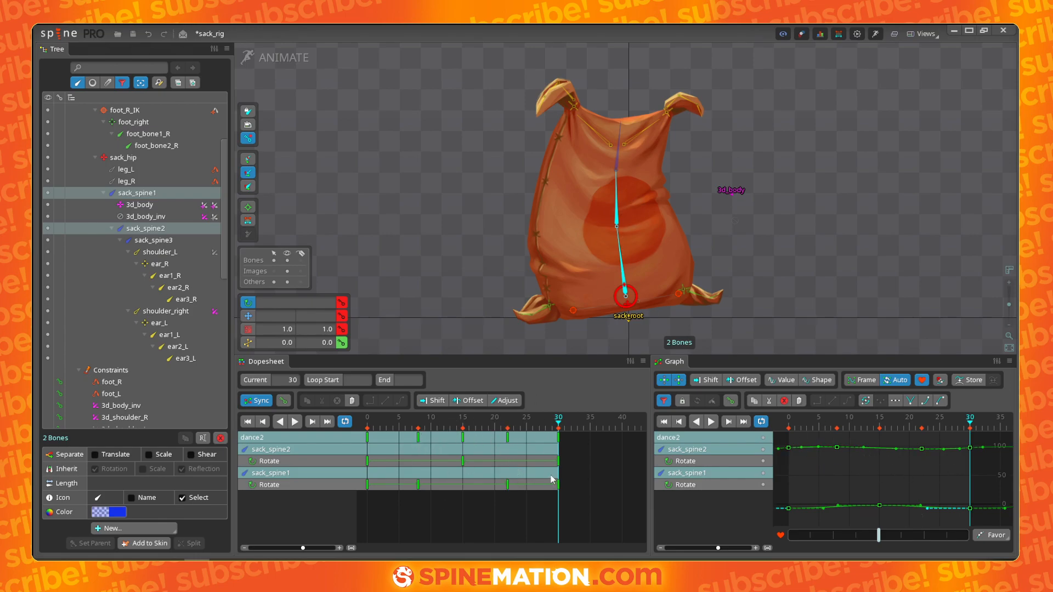
left_click(618, 213)
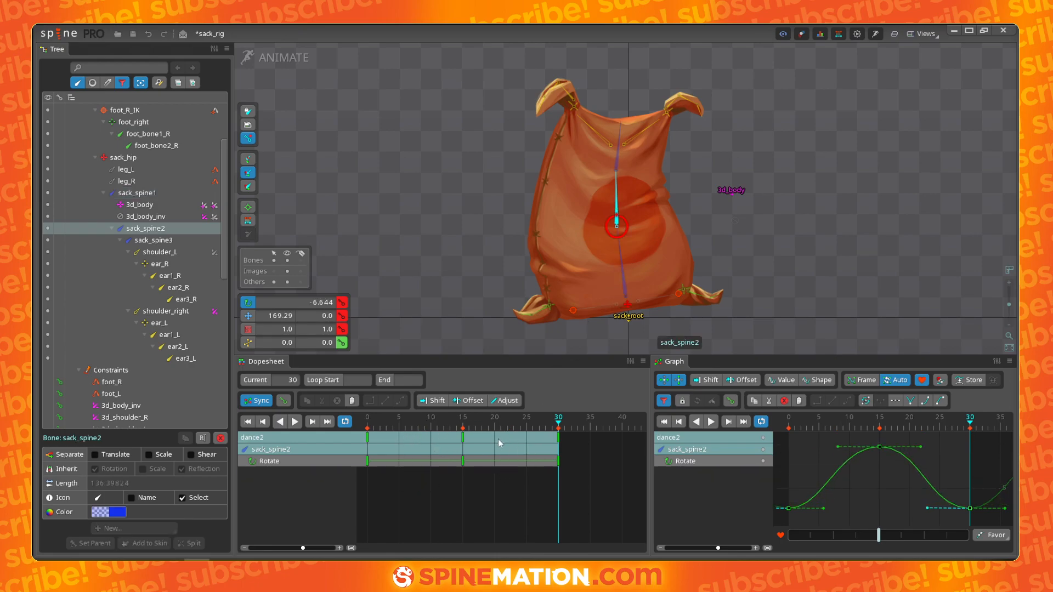
key("space")
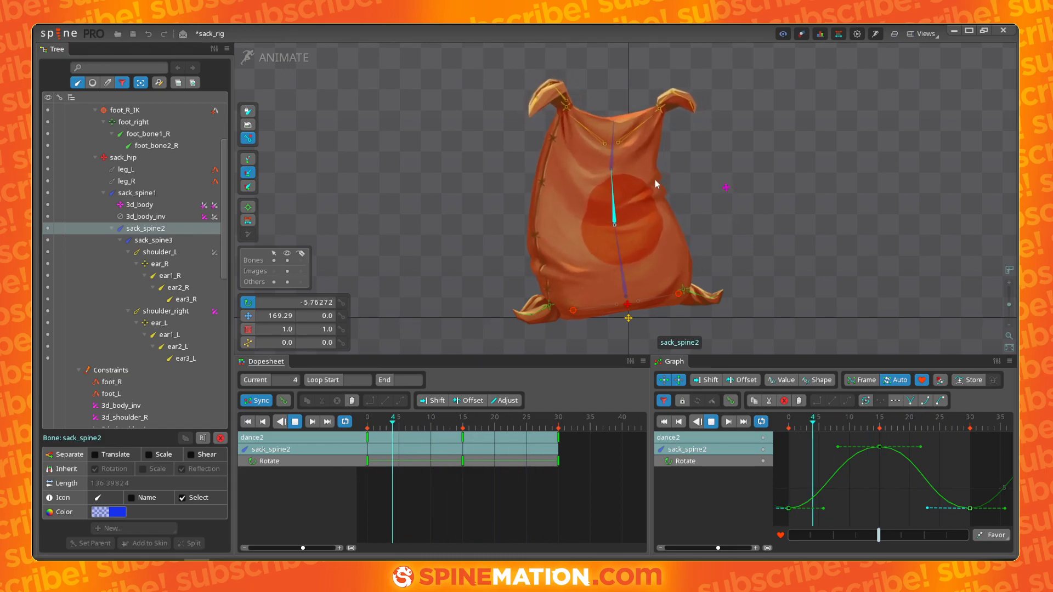
left_click(616, 165)
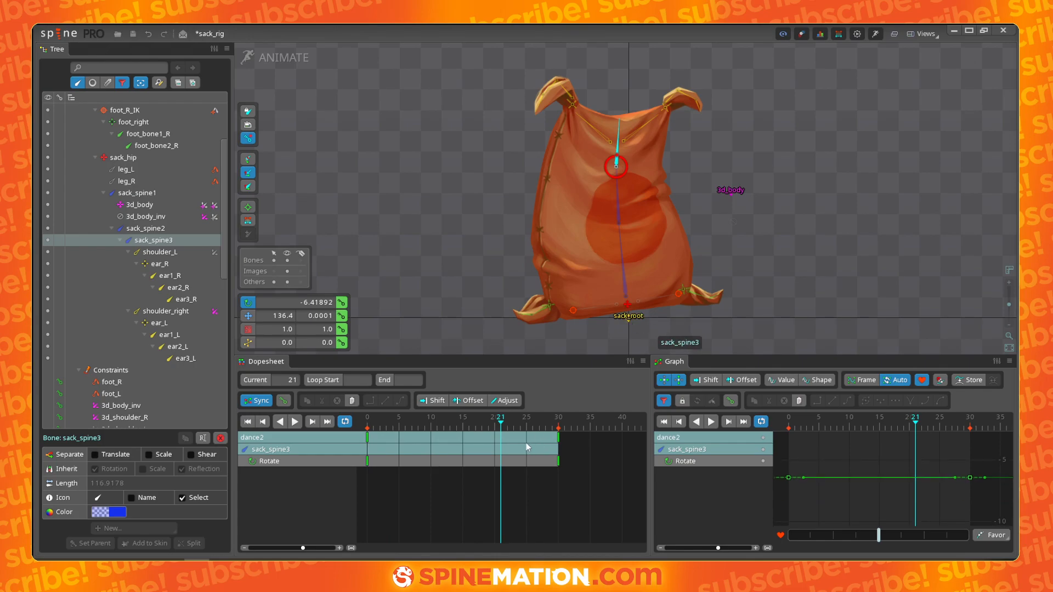
left_click_drag(494, 425, 333, 429)
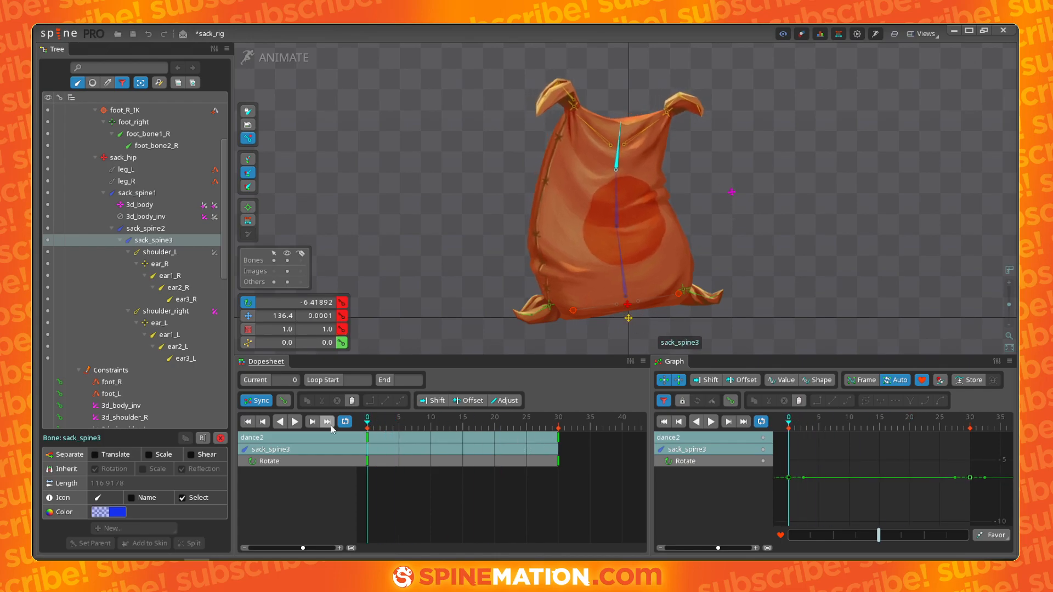
left_click(617, 200)
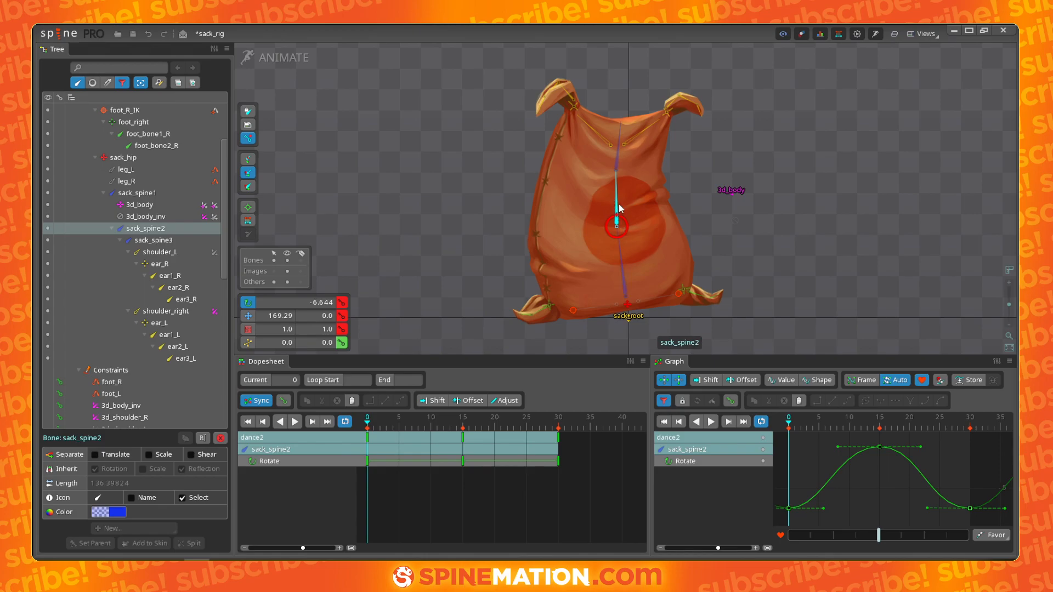
left_click(621, 264)
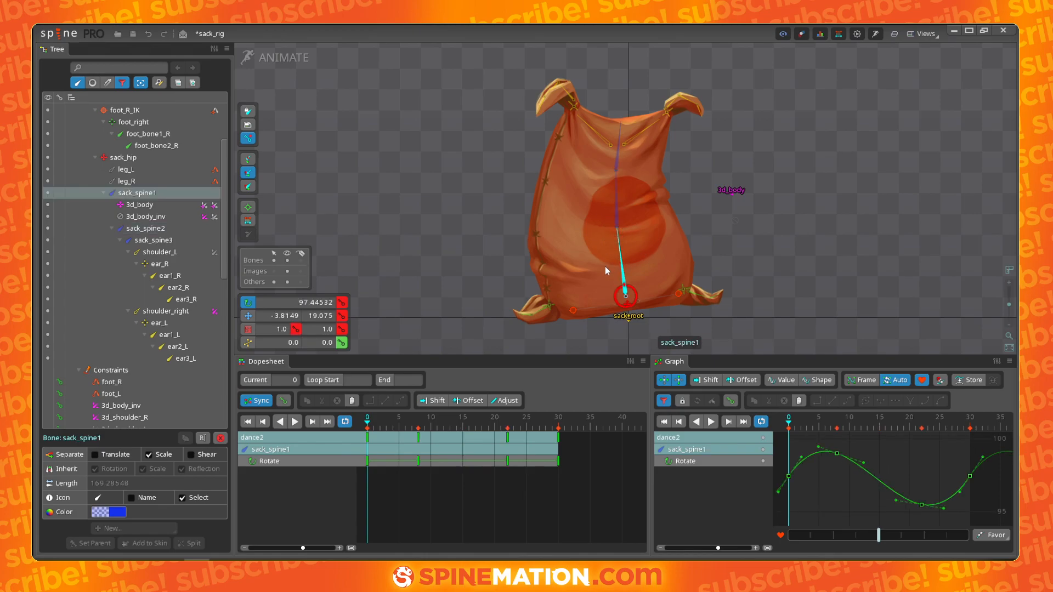
left_click(617, 167)
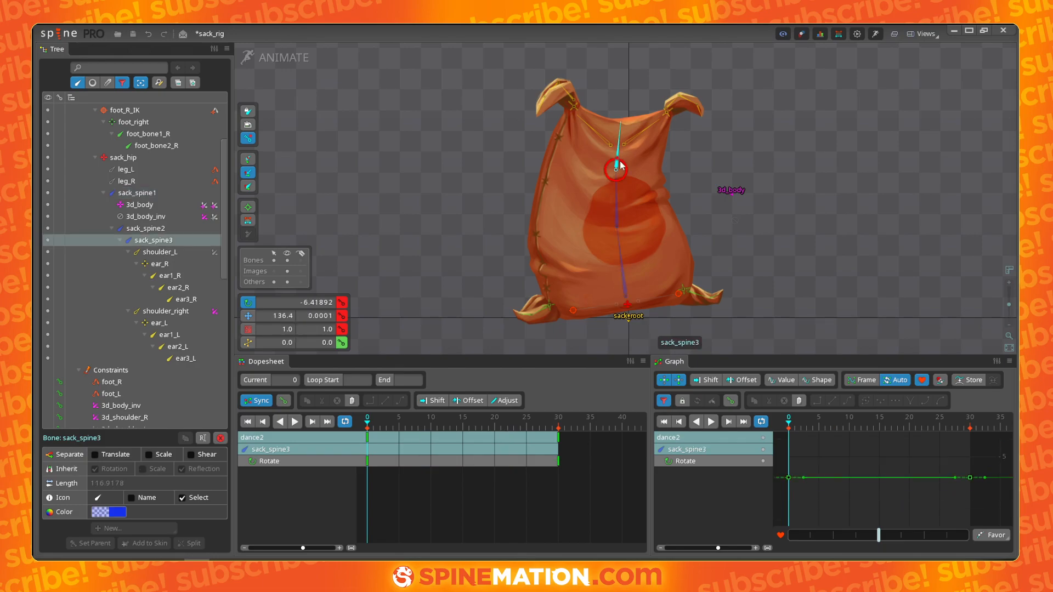
left_click(618, 202)
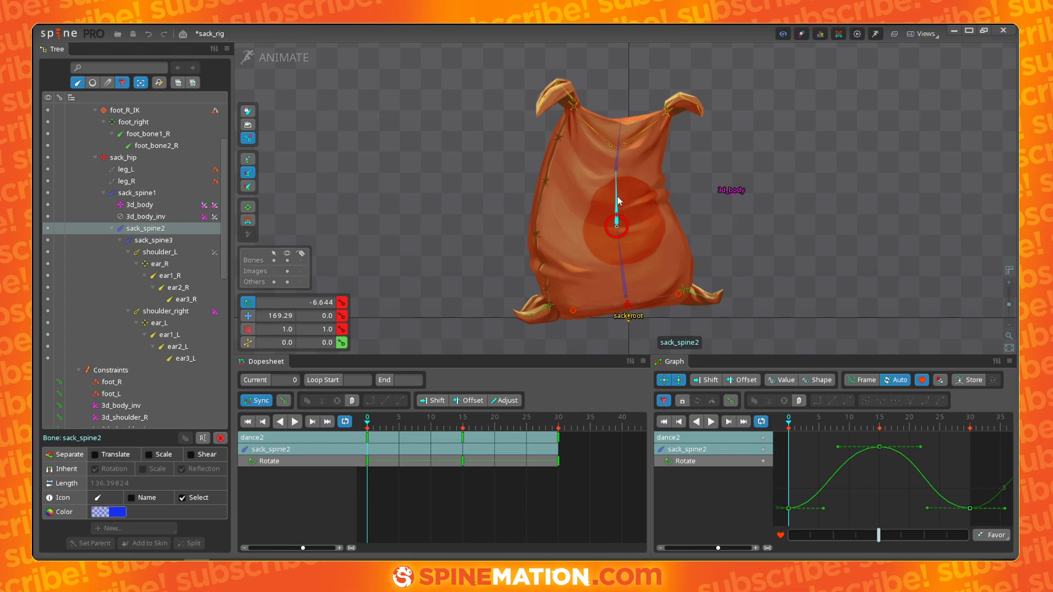
left_click(618, 166)
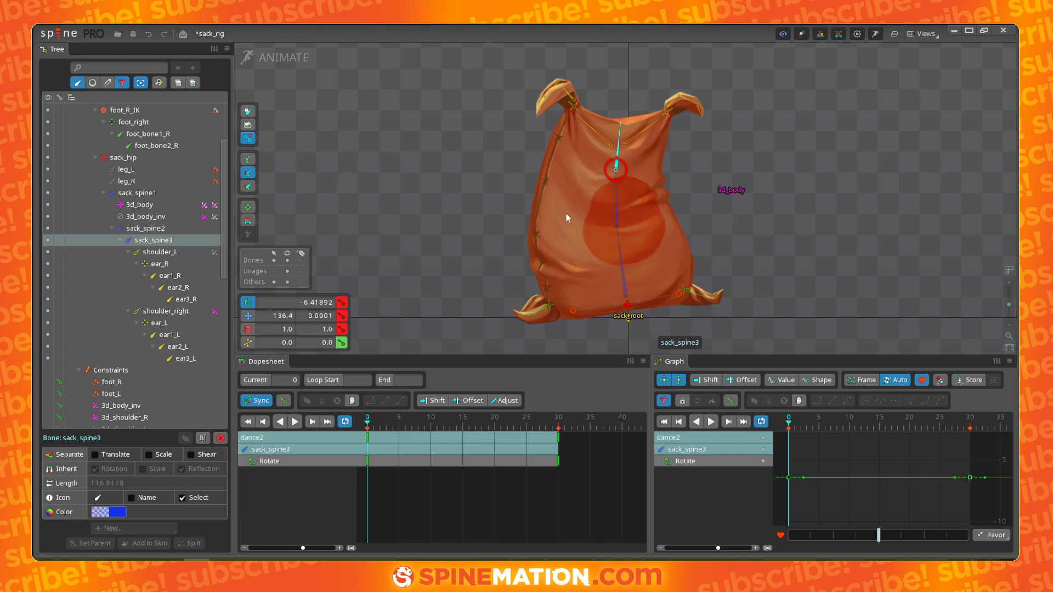
- Rotate sack_spine3 at frame 4 to key a backward dip, and delete a stray extra key next to it
left_click_drag(368, 426, 393, 424)
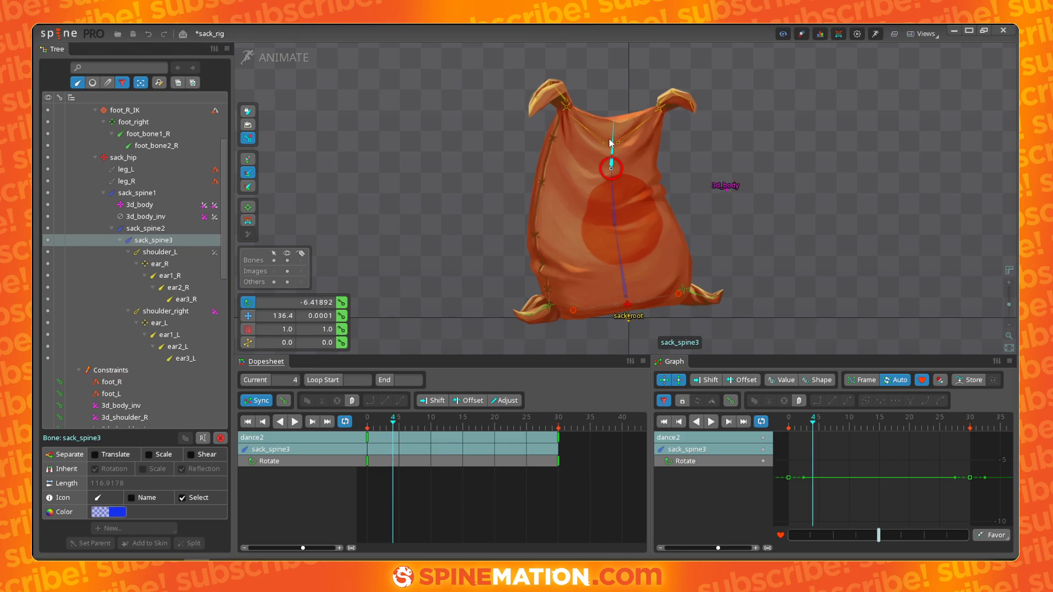
left_click_drag(748, 100, 752, 109)
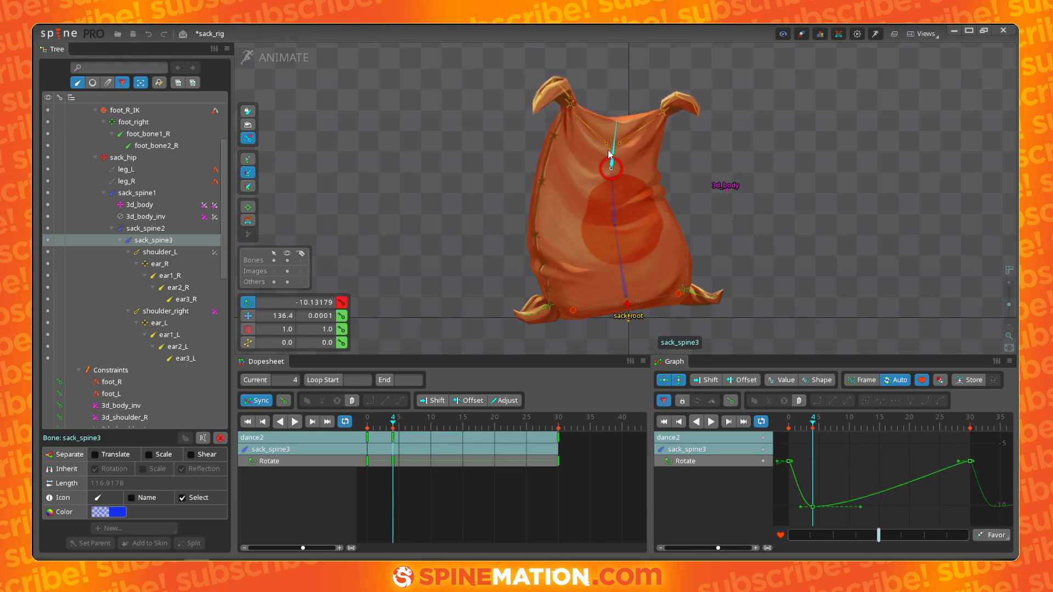
left_click_drag(393, 424, 366, 424)
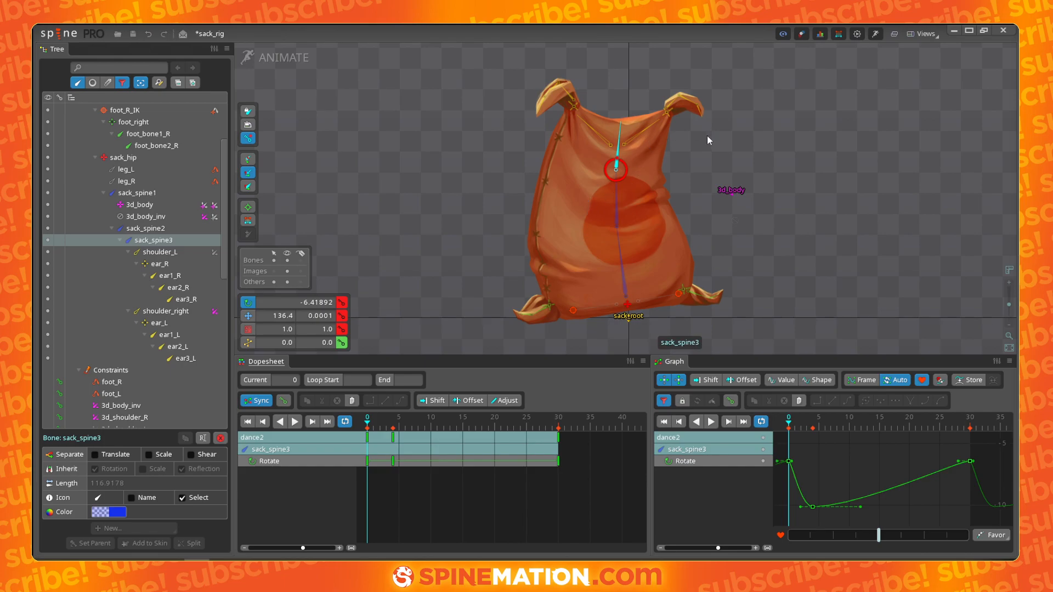
left_click_drag(366, 421, 399, 438)
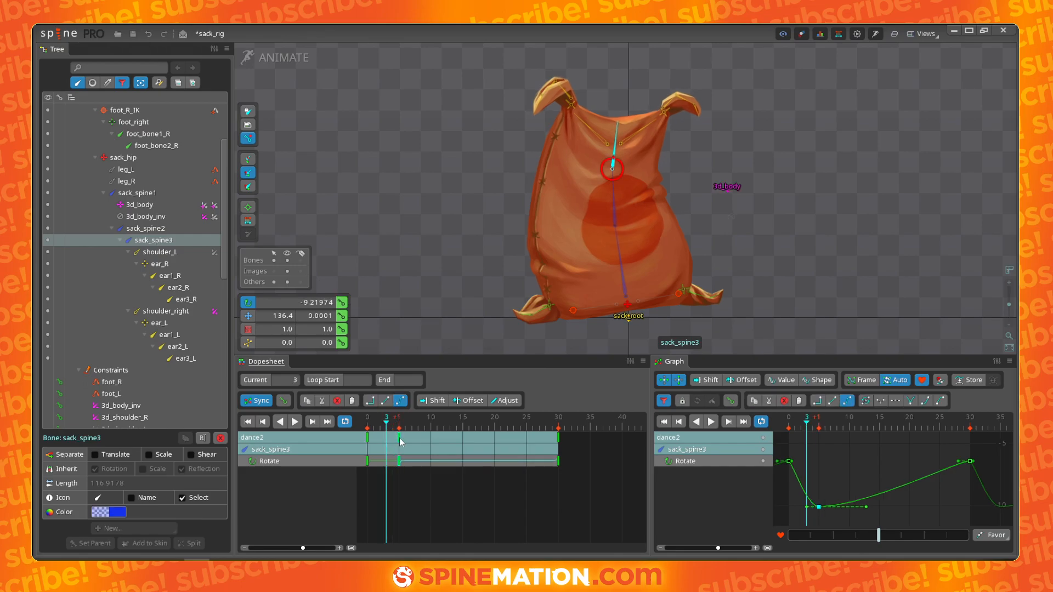
left_click(342, 302)
double_click(402, 437)
key("Delete")
- Rotate sack_spine3 at frame 15 to key the sway peak and at frame 26 to key its return
left_click_drag(386, 438, 466, 418)
left_click_drag(769, 163, 751, 133)
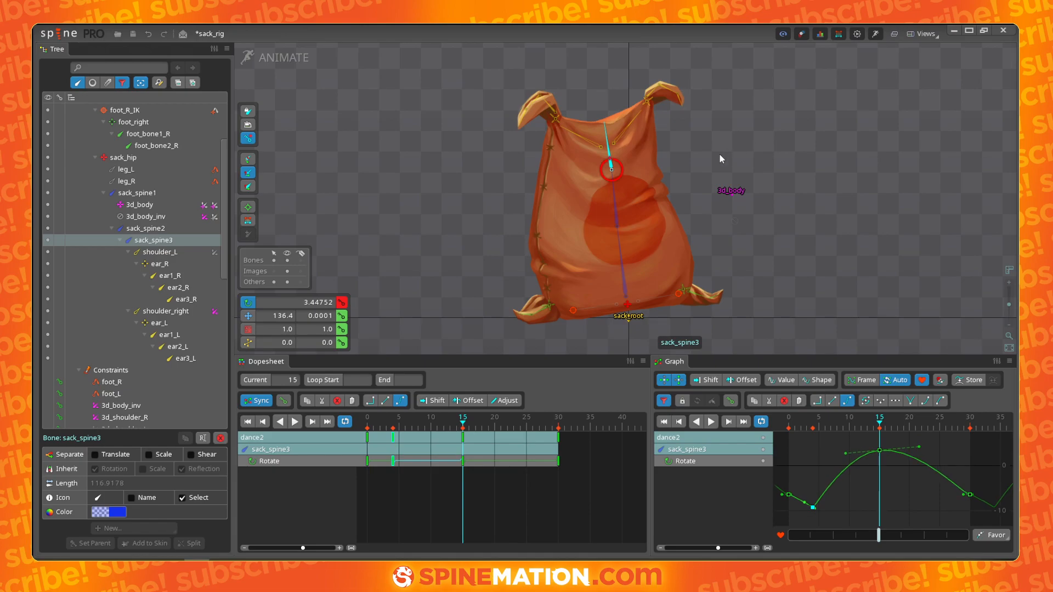
left_click_drag(465, 421, 533, 435)
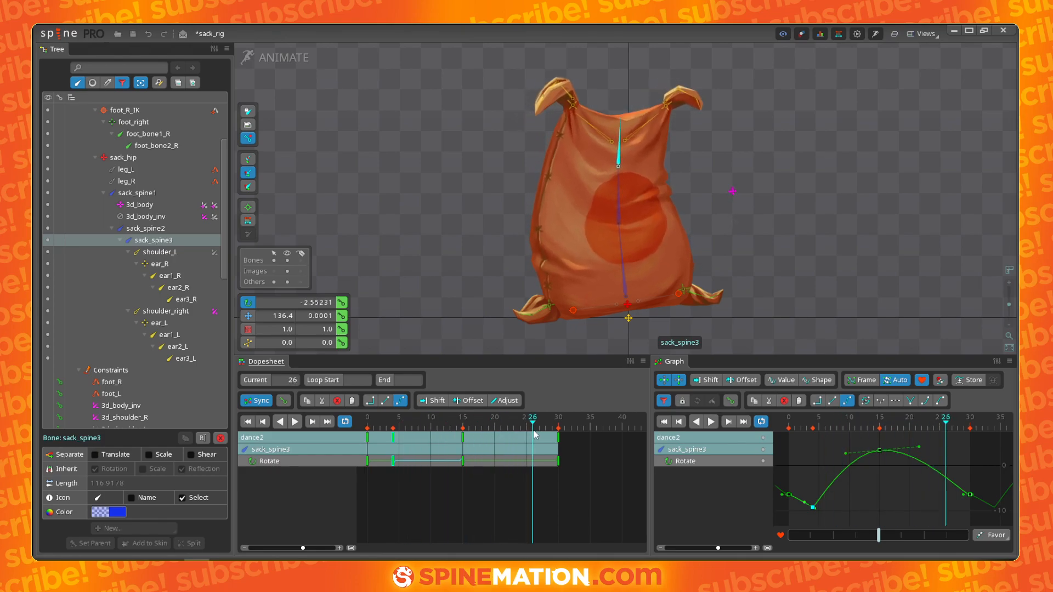
left_click_drag(795, 181, 802, 190)
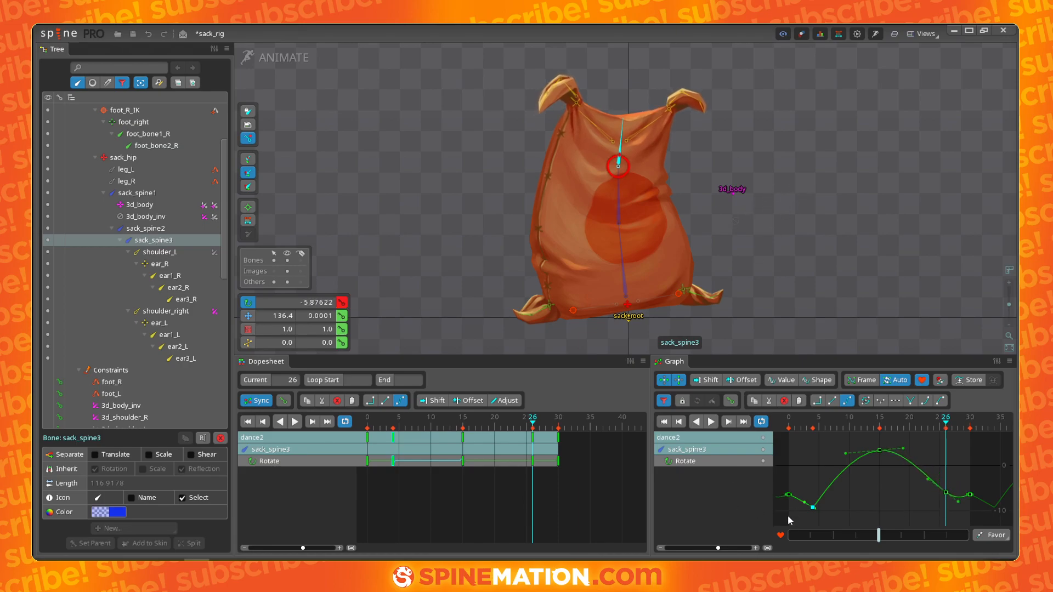
- Shift sack_spine3's peak rotation key one frame later and play back the sway
left_click_drag(465, 445, 469, 443)
left_click_drag(367, 427, 535, 442)
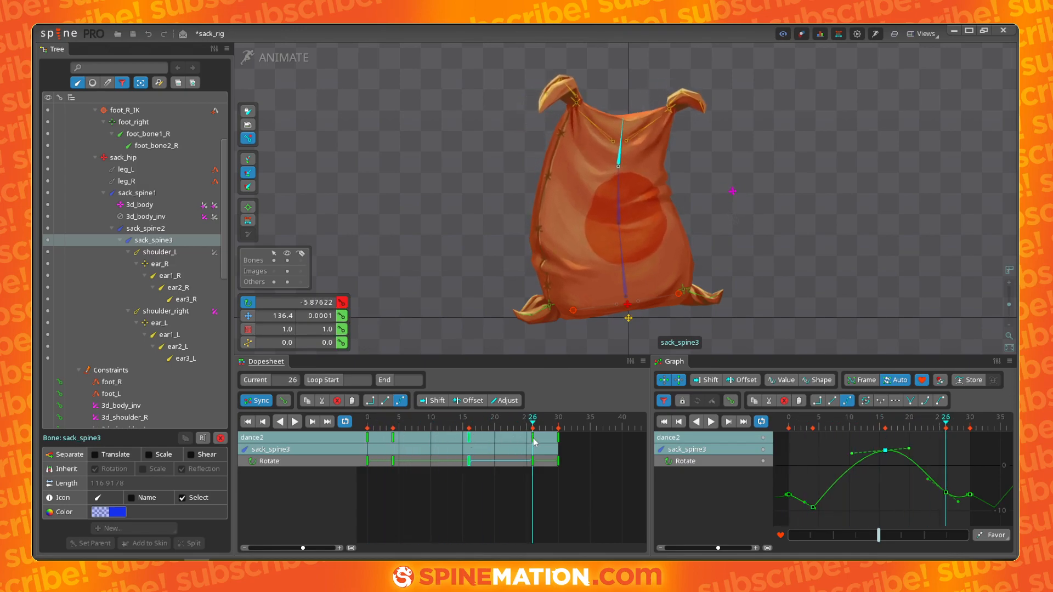
key("space")
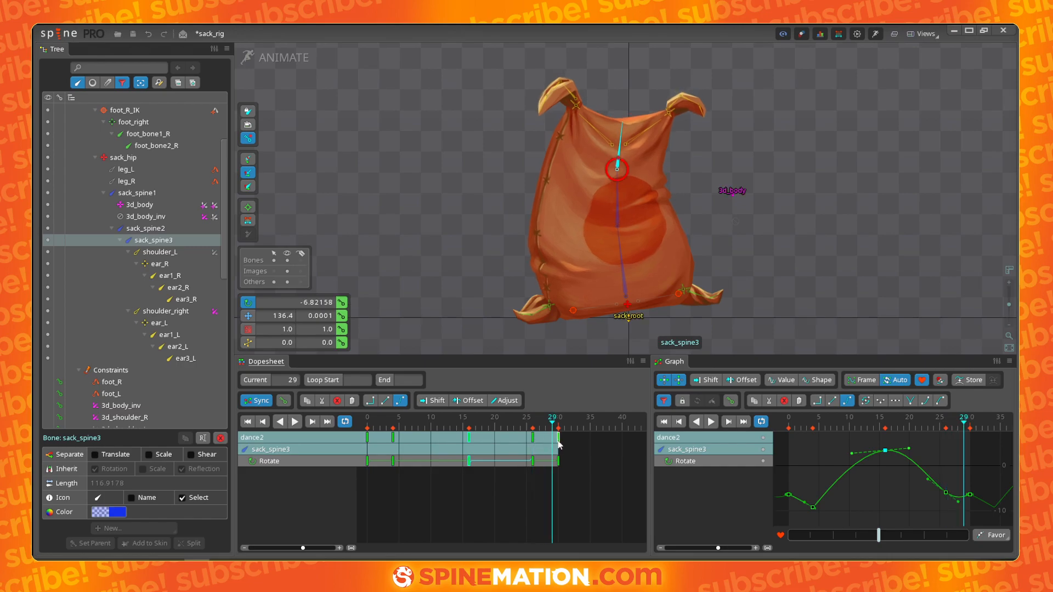
key("space")
left_click_drag(382, 432, 539, 428)
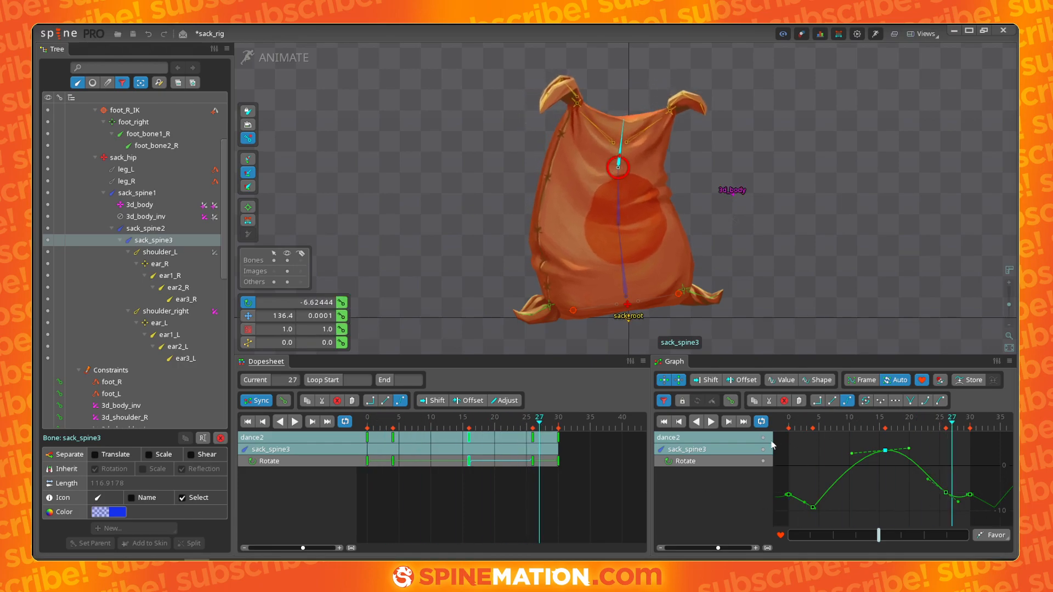
- Widen the graph and flatten the tangent handles of sack_spine3's start and peak rotation keys
left_click_drag(649, 447, 624, 447)
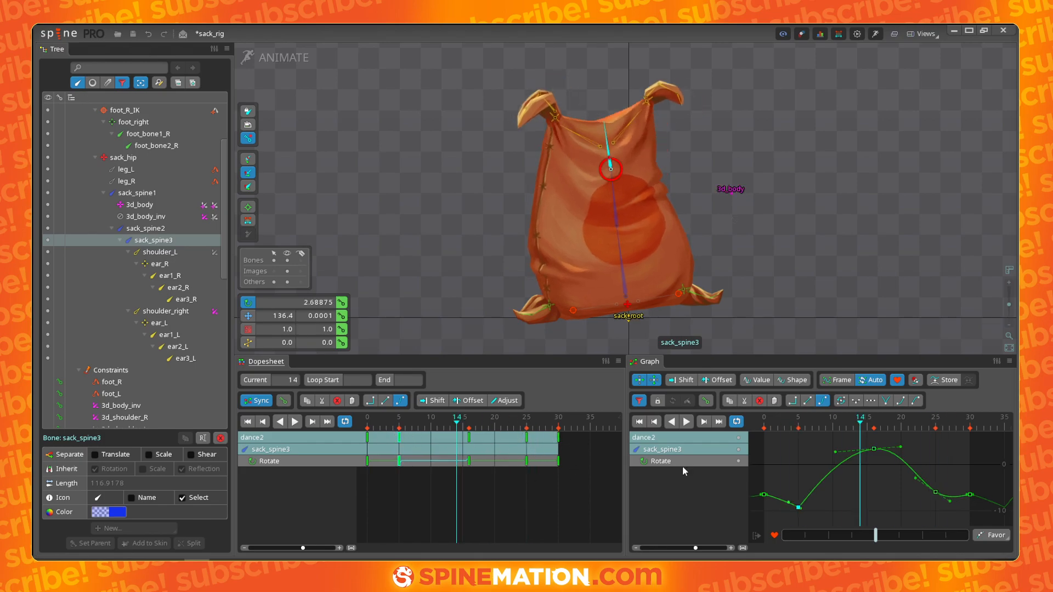
left_click_drag(789, 503, 822, 509)
left_click_drag(903, 449, 913, 456)
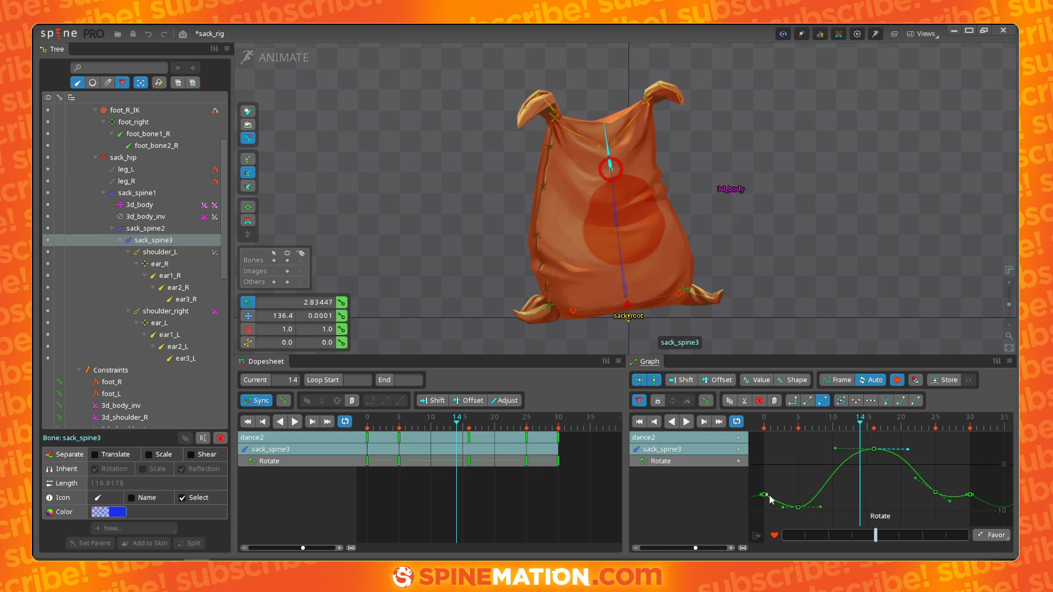
- Reposition sack_spine3's later rotation keys in the graph and dopesheet to reshape the descent after the peak
left_click(935, 492)
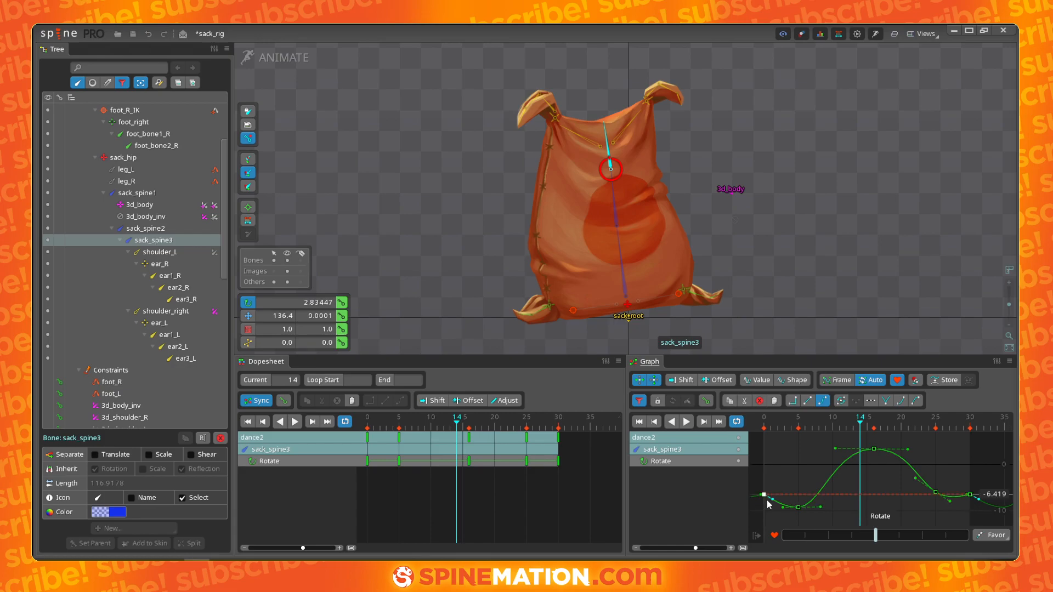
mouse_move(457, 429)
left_mouse_down()
mouse_move(363, 432)
mouse_move(472, 443)
left_mouse_up()
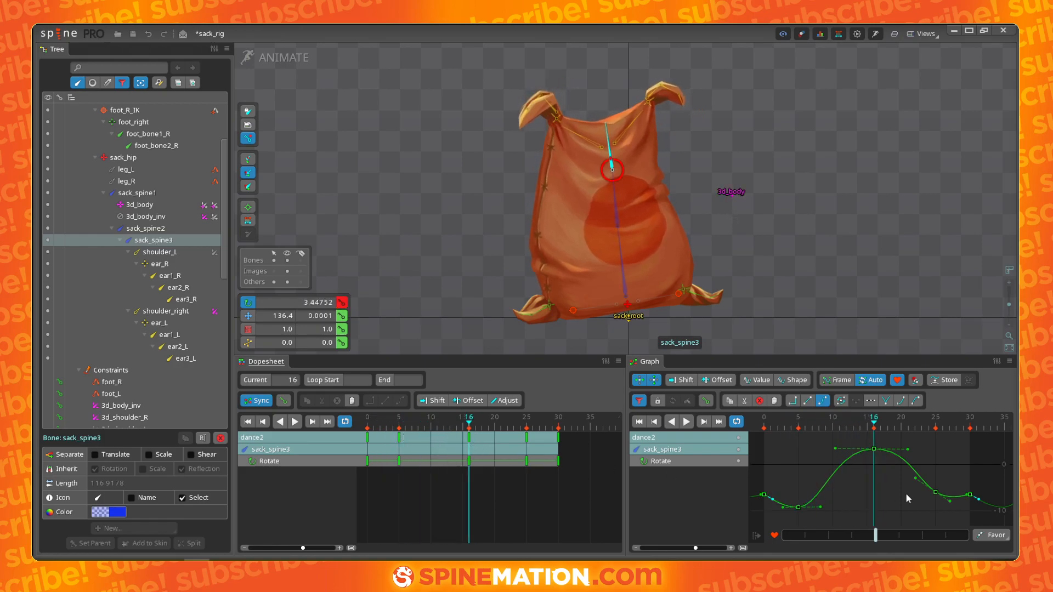
left_click_drag(936, 492, 944, 477)
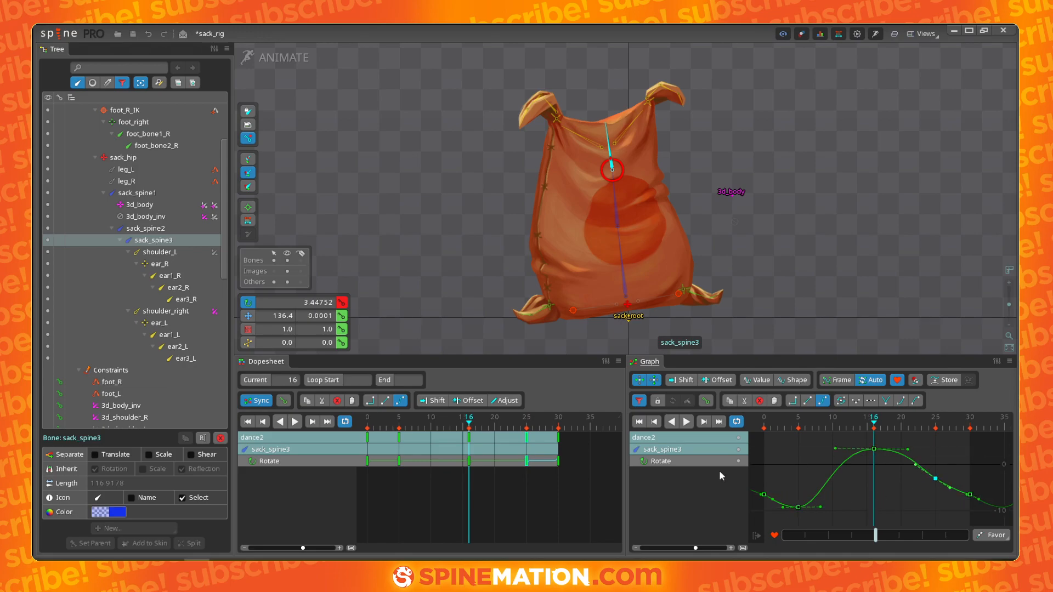
left_click_drag(483, 429, 414, 443)
left_click_drag(369, 445, 485, 440)
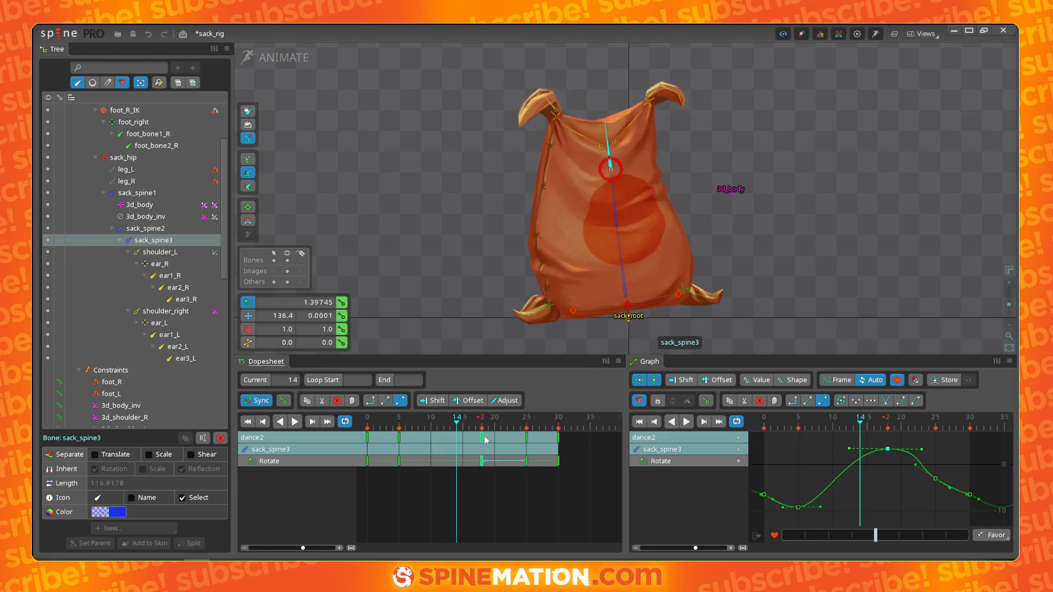
left_click_drag(936, 479, 950, 479)
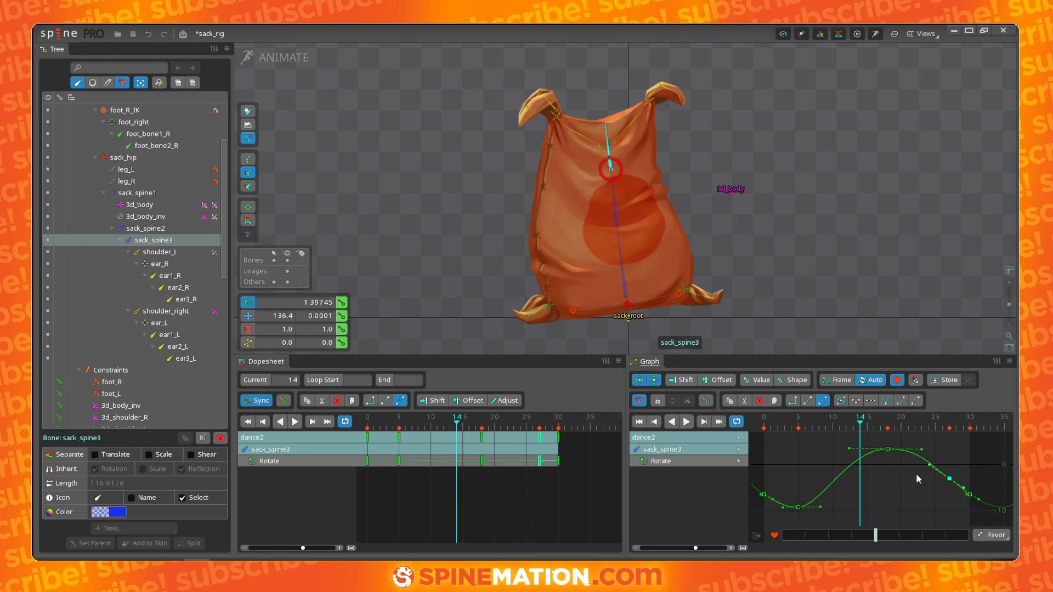
- Delete the extra rotation key near frame 26 on sack_spine3's curve and smooth the handle of its final key
left_click_drag(466, 428, 563, 438)
key("d")
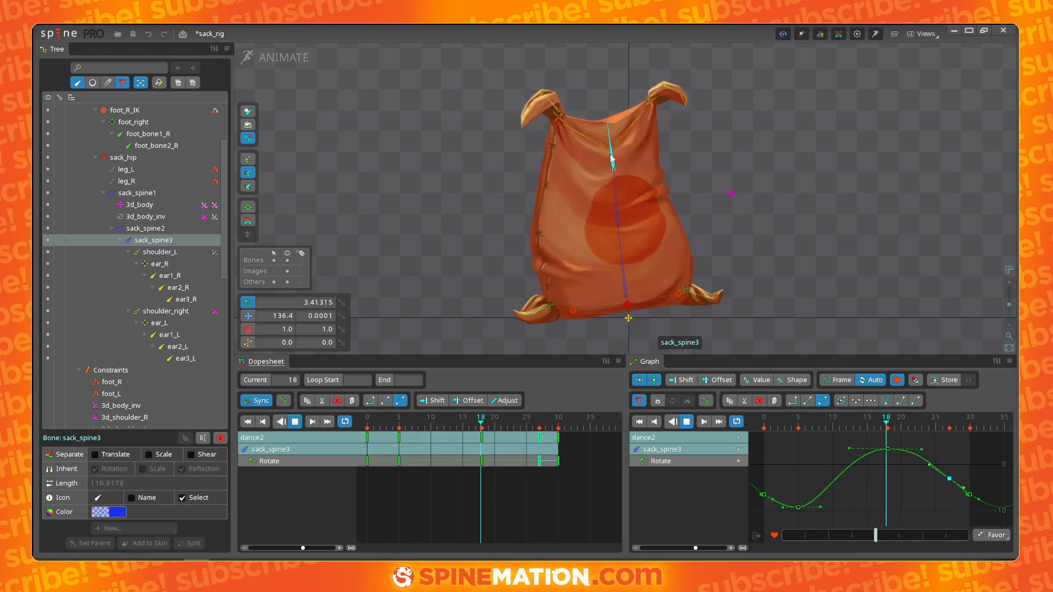
key("d")
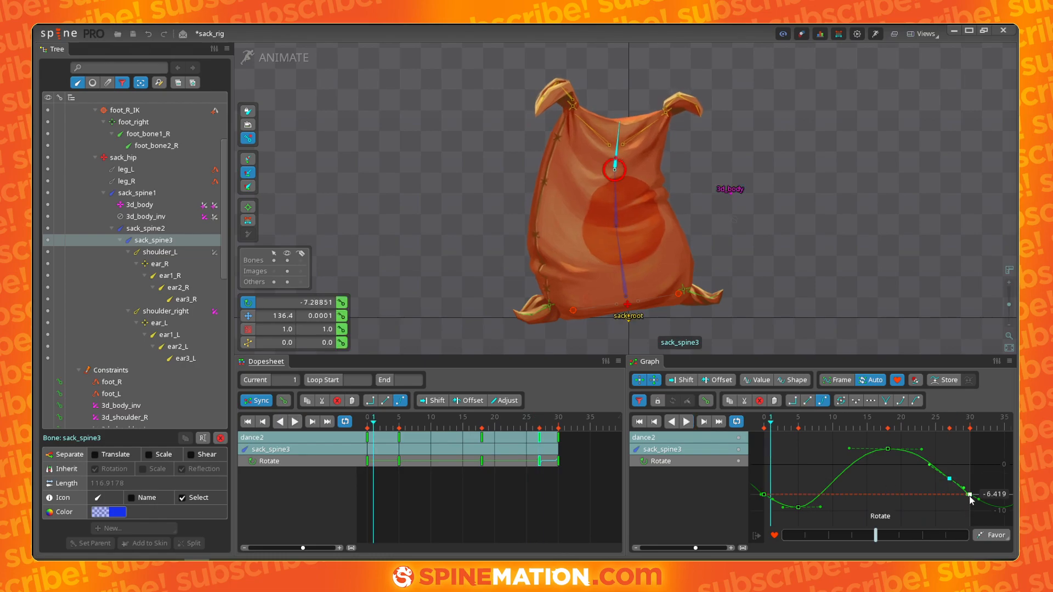
scroll(970, 480, "up", 3)
scroll(929, 500, "down", 2)
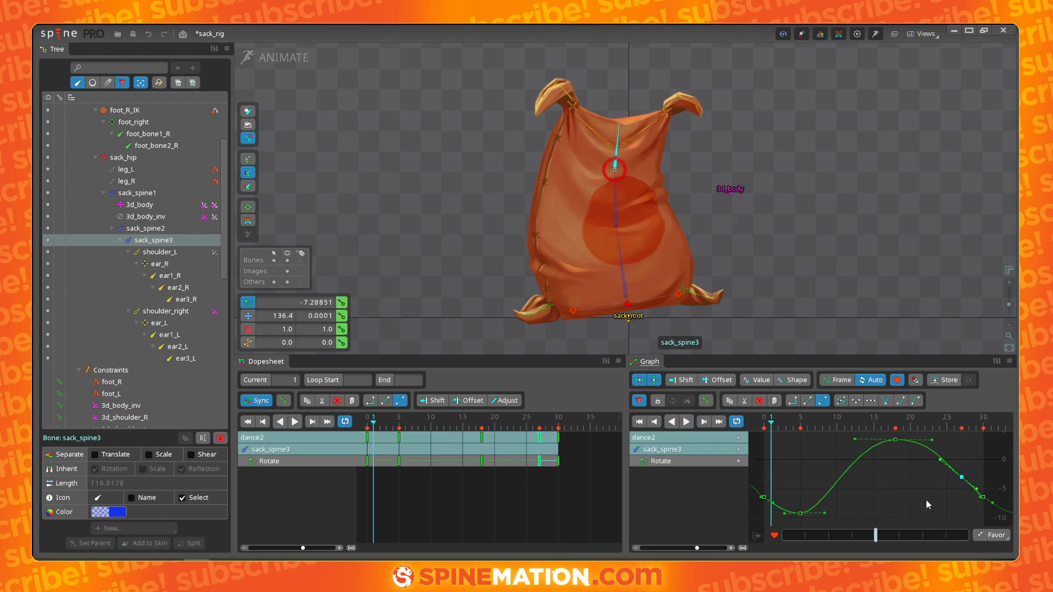
scroll(927, 499, "up", 2)
left_click_drag(955, 501, 857, 484)
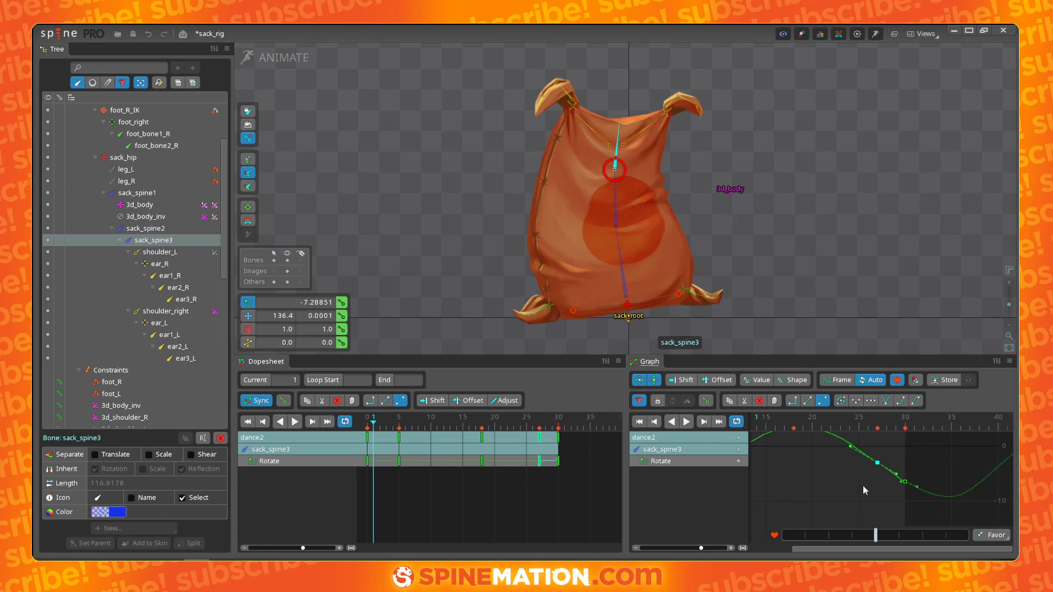
left_click(897, 480)
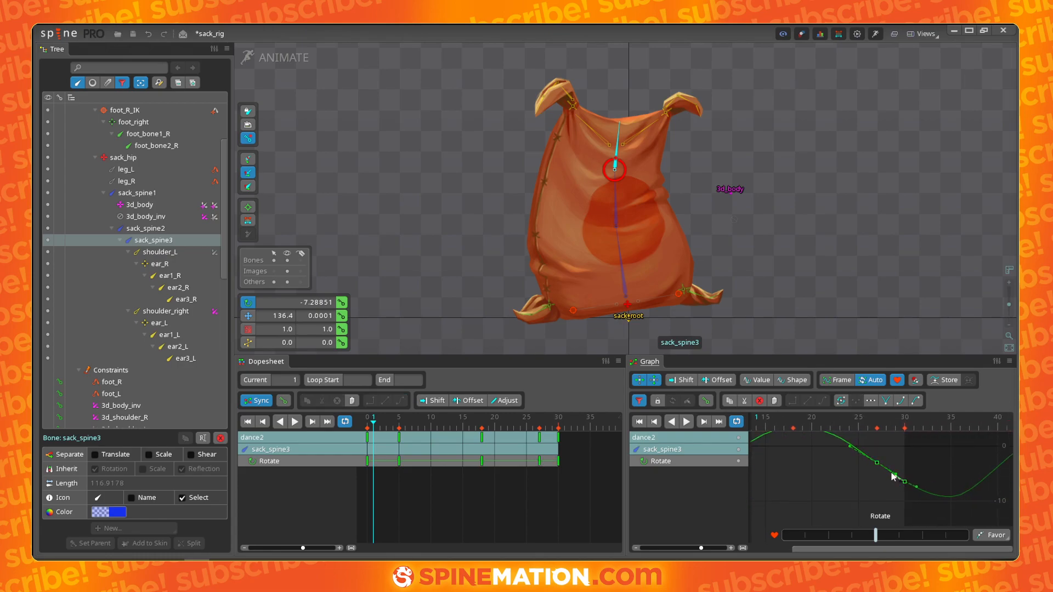
left_click(877, 479)
scroll(844, 493, "down", 4)
left_click_drag(822, 504, 890, 482)
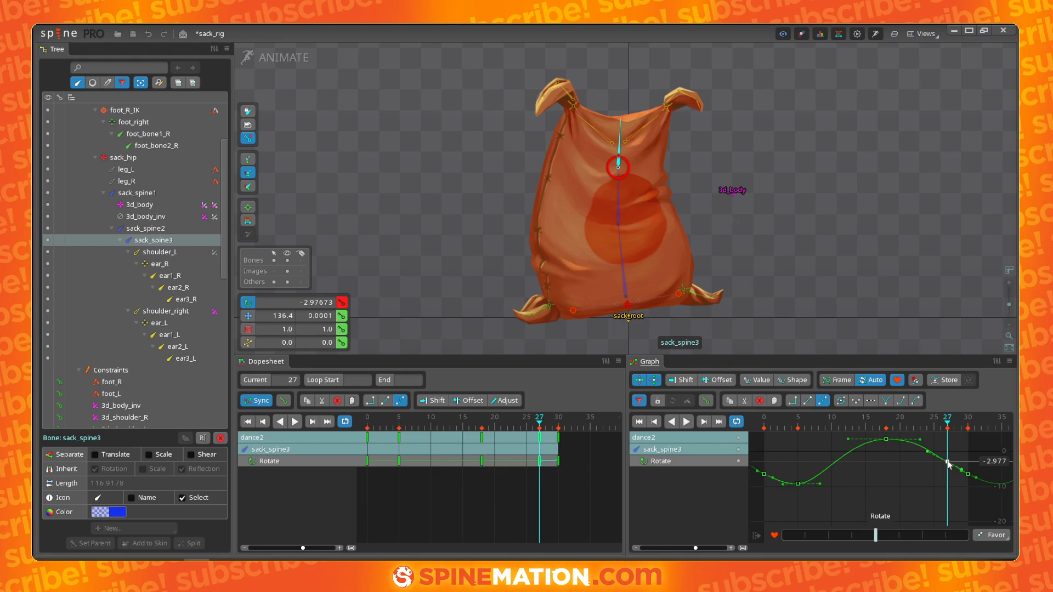
key("Delete")
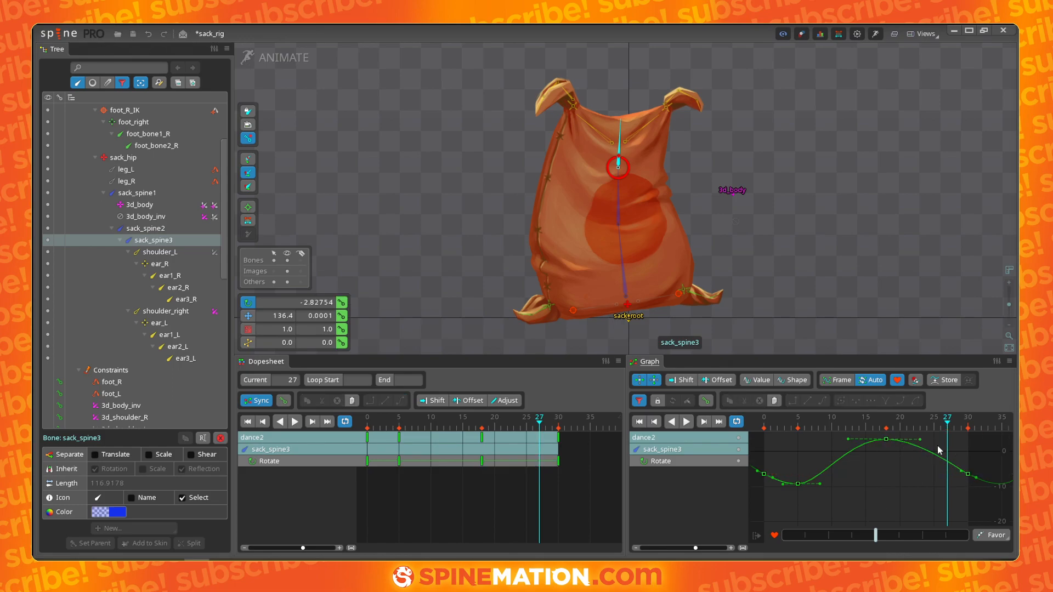
left_click_drag(963, 470, 948, 462)
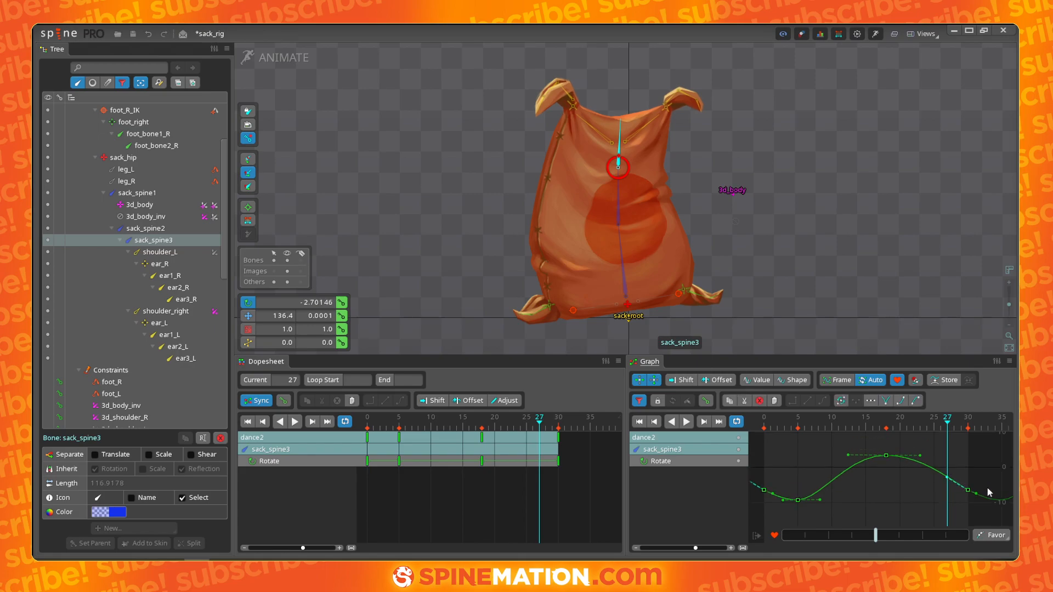
- Adjust the handle of sack_spine3's final rotation key, move its low key about a frame later, and play back
left_click(979, 494)
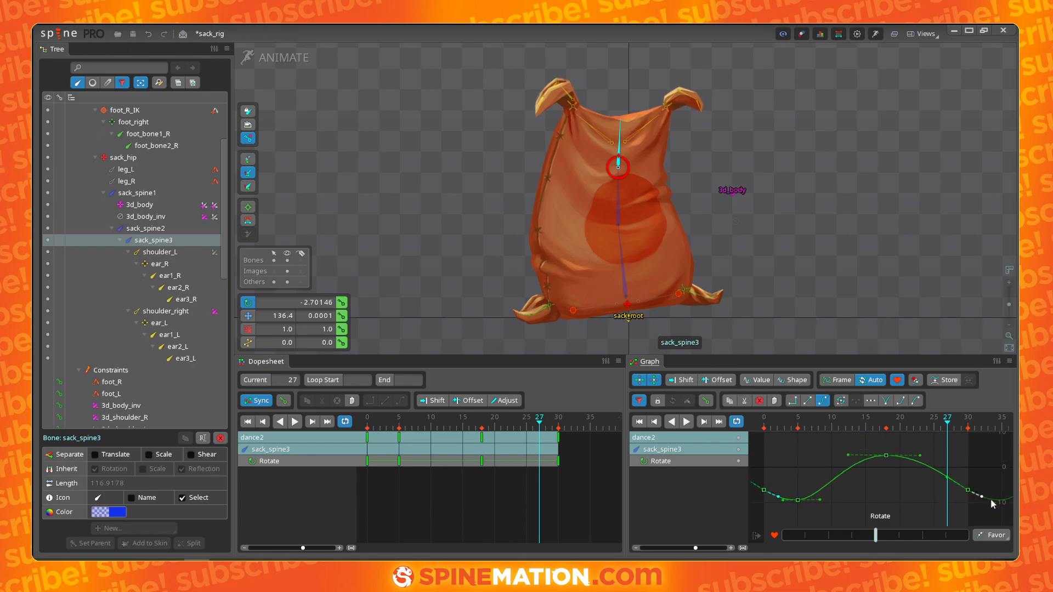
mouse_move(920, 456)
left_mouse_down()
mouse_move(908, 448)
mouse_move(923, 453)
left_mouse_up()
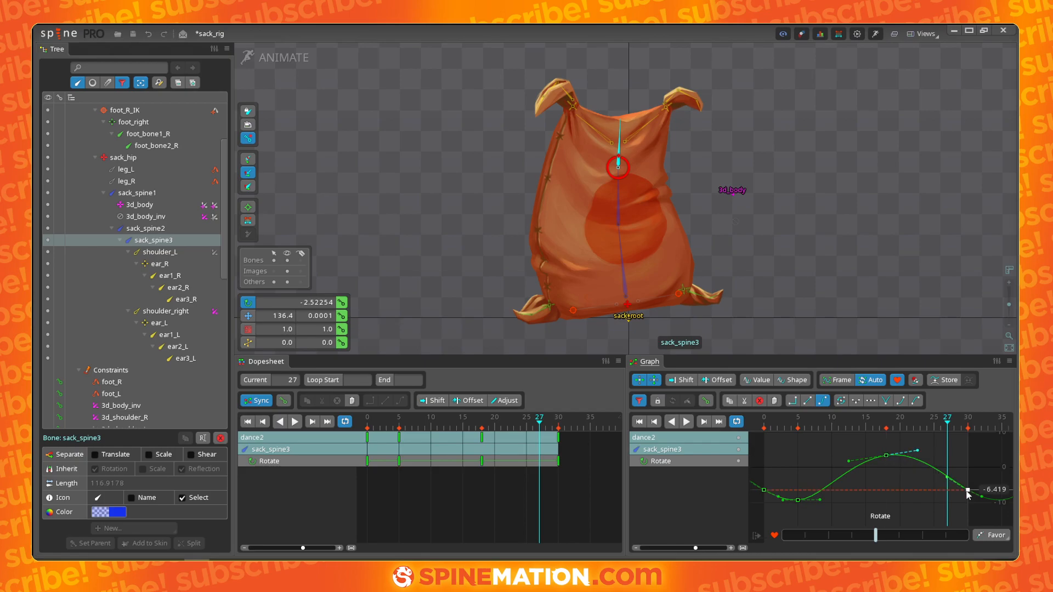
left_click_drag(797, 501, 837, 495)
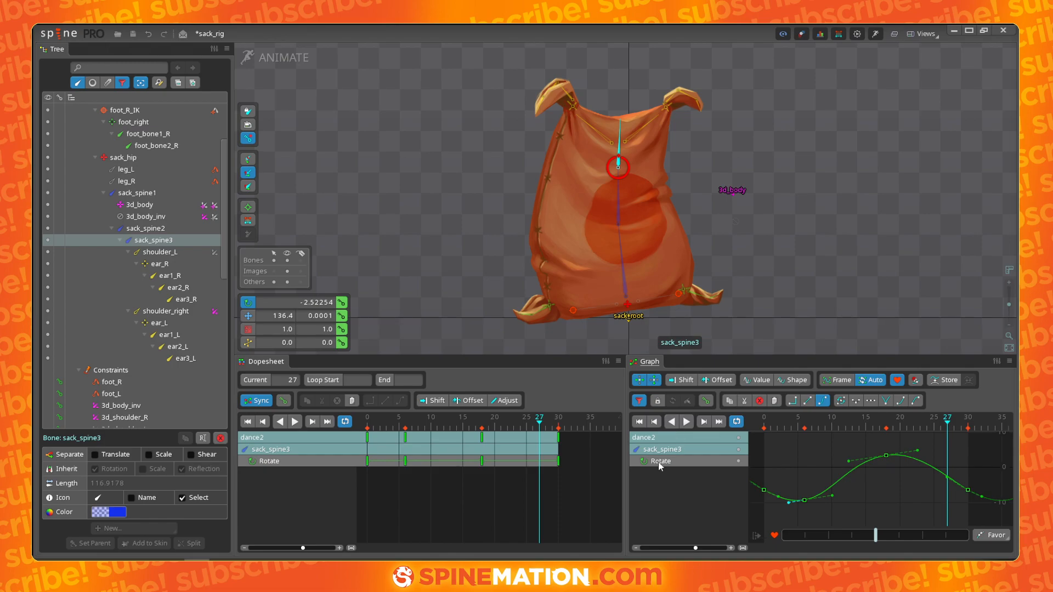
key("space")
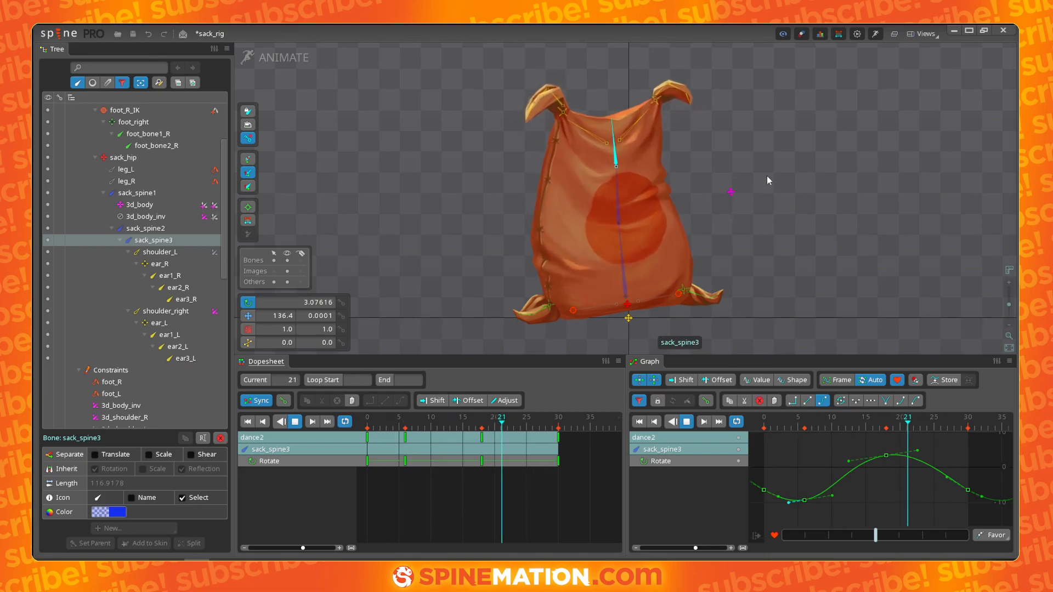
- Select sack_spine1, raise its peak rotation key and lower its trough key to widen the sway, then play back
left_click(622, 263)
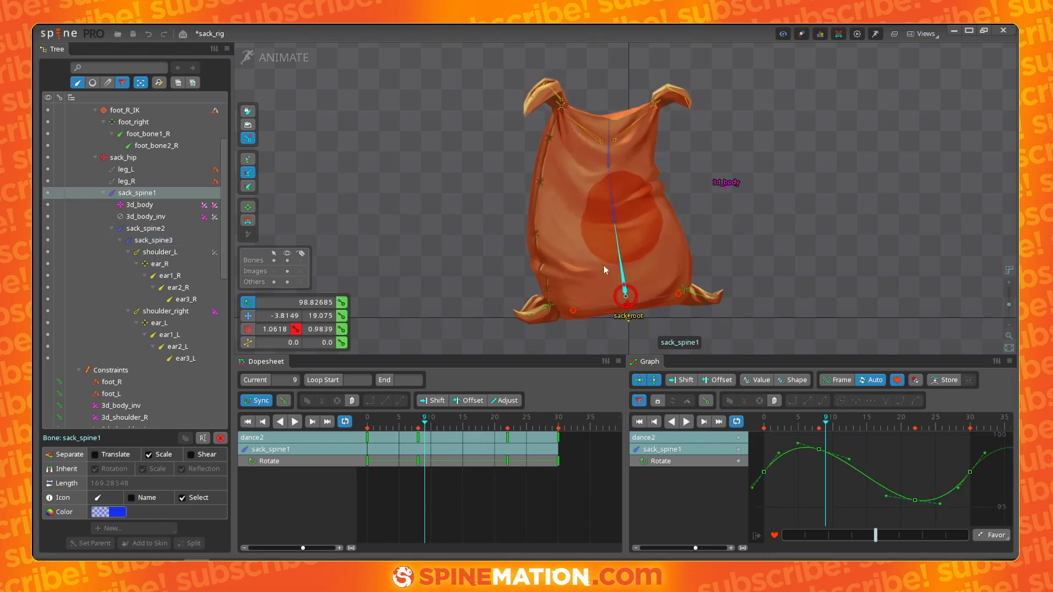
left_click_drag(819, 453, 819, 441)
left_click_drag(915, 508, 913, 520)
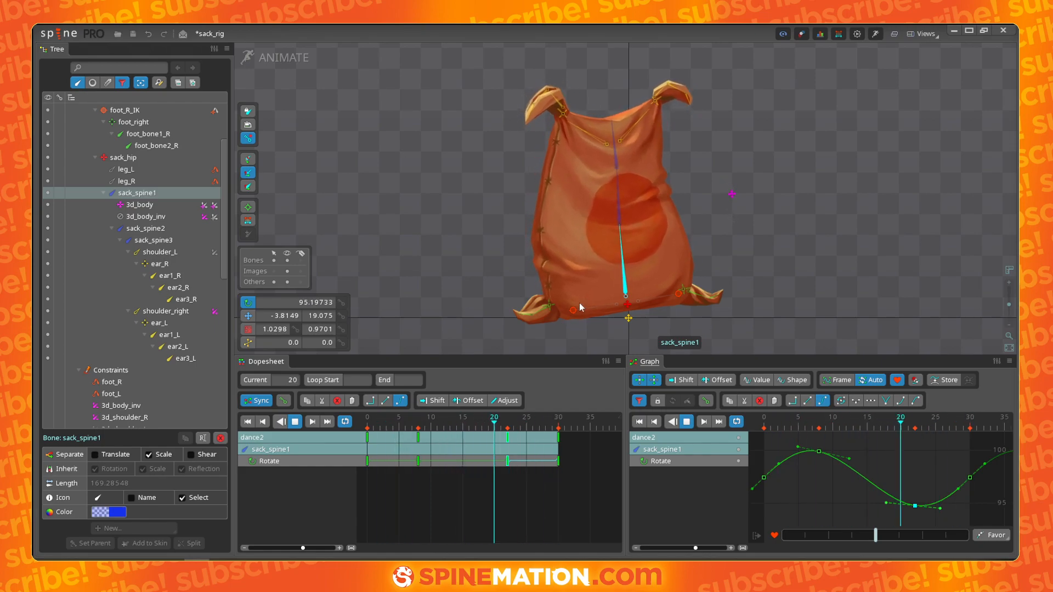
key("space")
- Select sack_spine2 and raise its peak rotation key in the graph while scrubbing the timeline
left_click(617, 210)
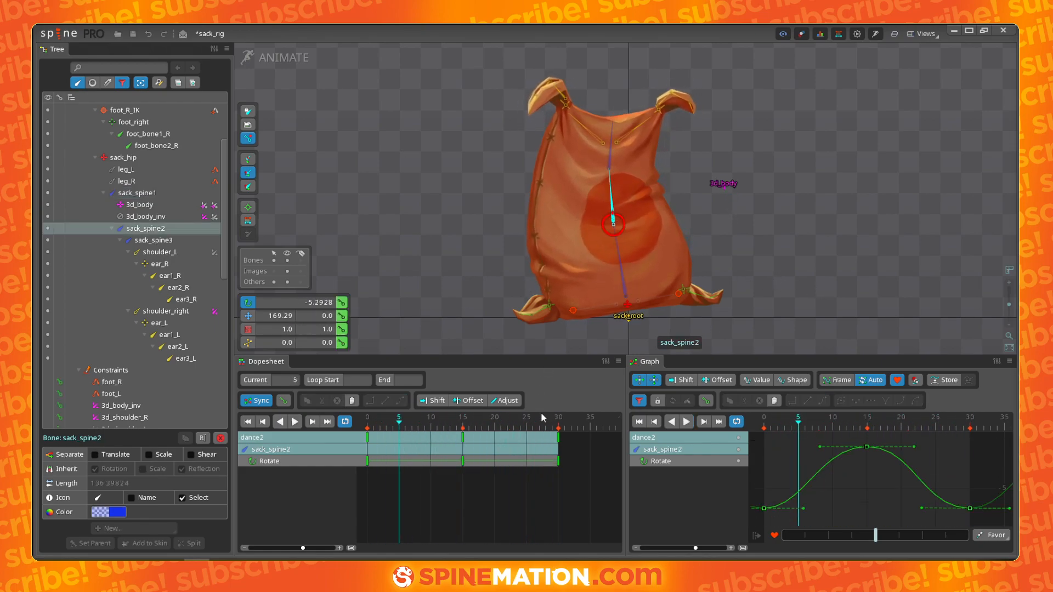
left_click_drag(868, 447, 867, 423)
left_click_drag(413, 424, 517, 420)
key("d")
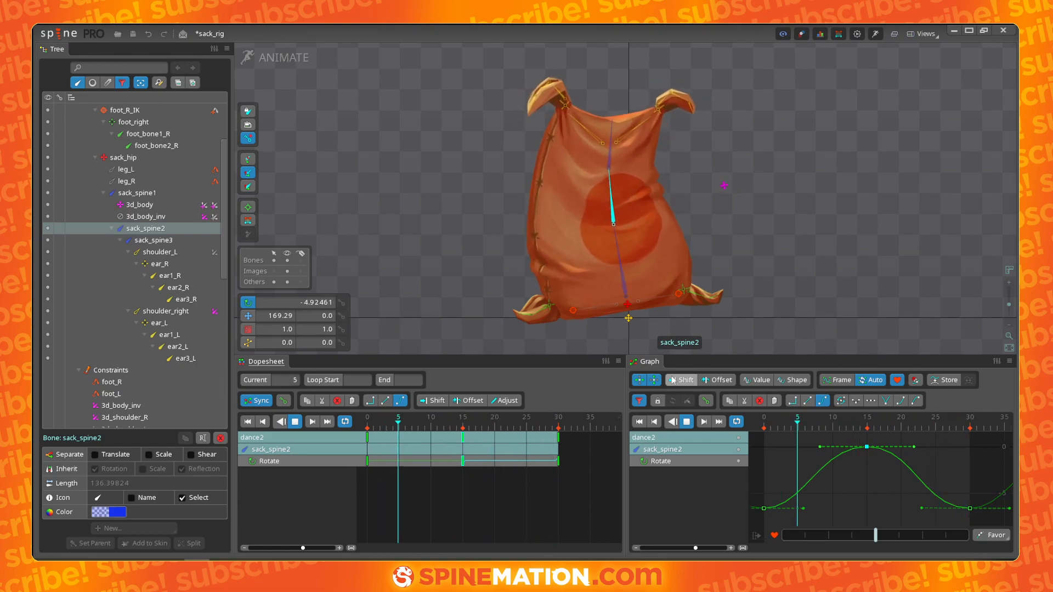
mouse_move(868, 449)
left_mouse_down()
mouse_move(865, 482)
mouse_move(865, 425)
mouse_move(865, 443)
mouse_move(866, 434)
left_mouse_up()
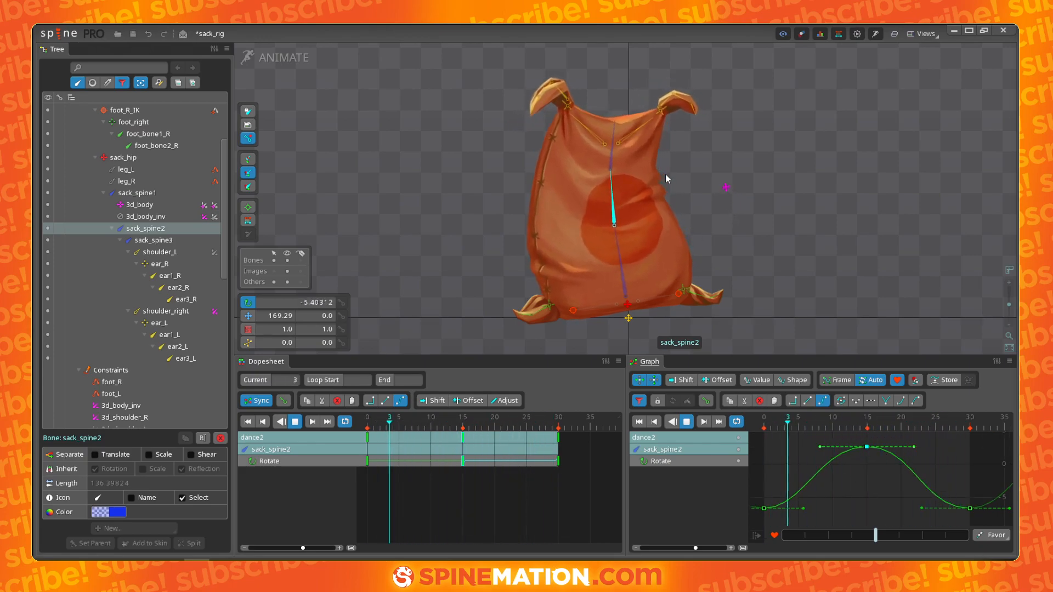
- Select sack_spine3, raise its peak key, and reshape the handles of its low and peak rotation keys
left_click(615, 164)
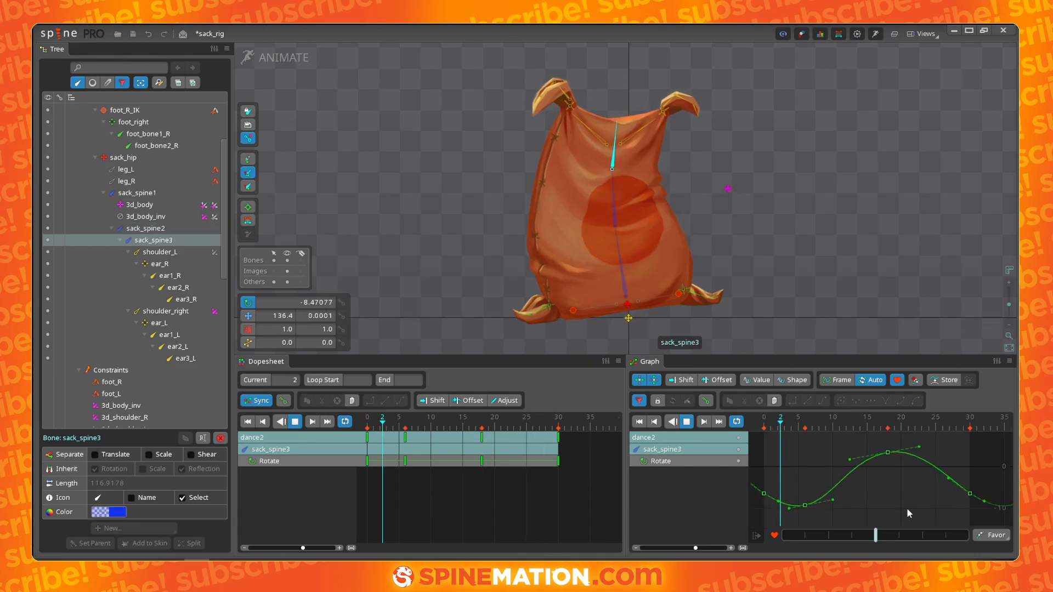
mouse_move(888, 453)
left_mouse_down()
mouse_move(888, 433)
mouse_move(889, 489)
mouse_move(885, 394)
mouse_move(888, 445)
left_mouse_up()
left_click_drag(949, 490, 990, 511)
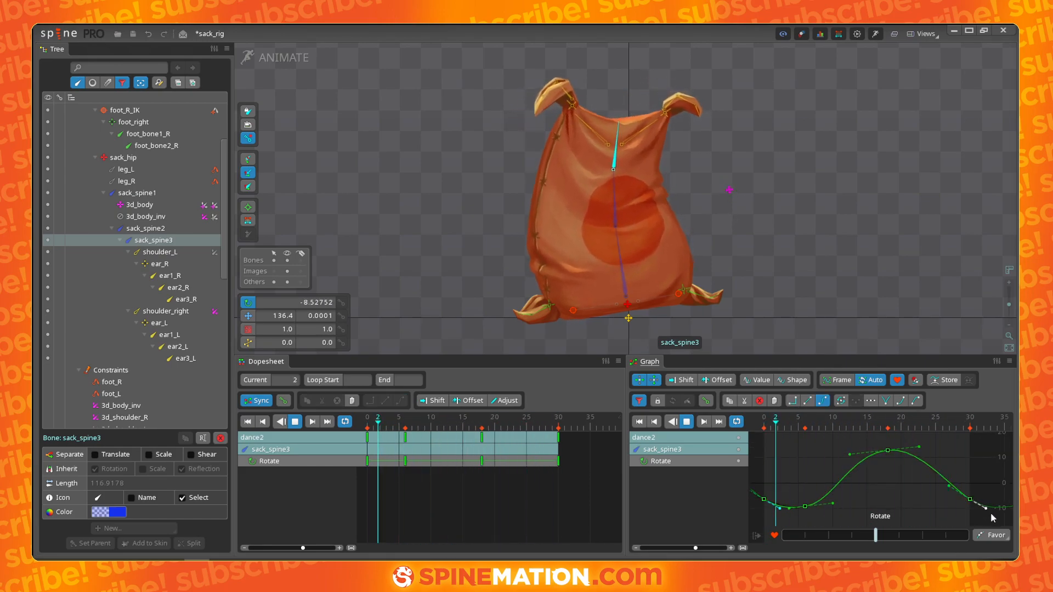
left_click(806, 507)
mouse_move(809, 508)
left_mouse_down()
mouse_move(818, 508)
mouse_move(792, 519)
left_mouse_up()
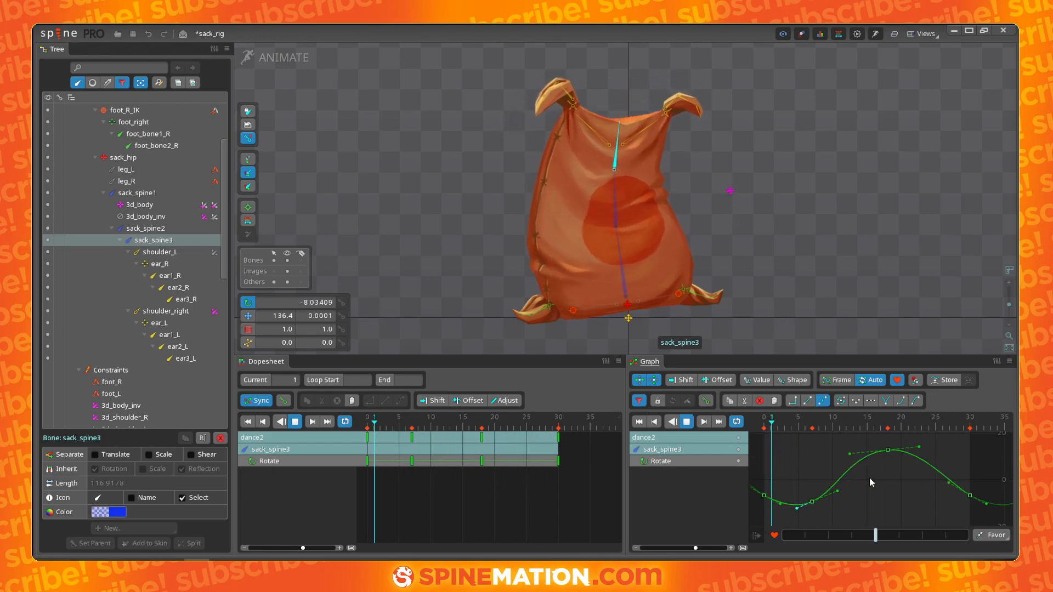
left_click_drag(813, 502, 812, 497)
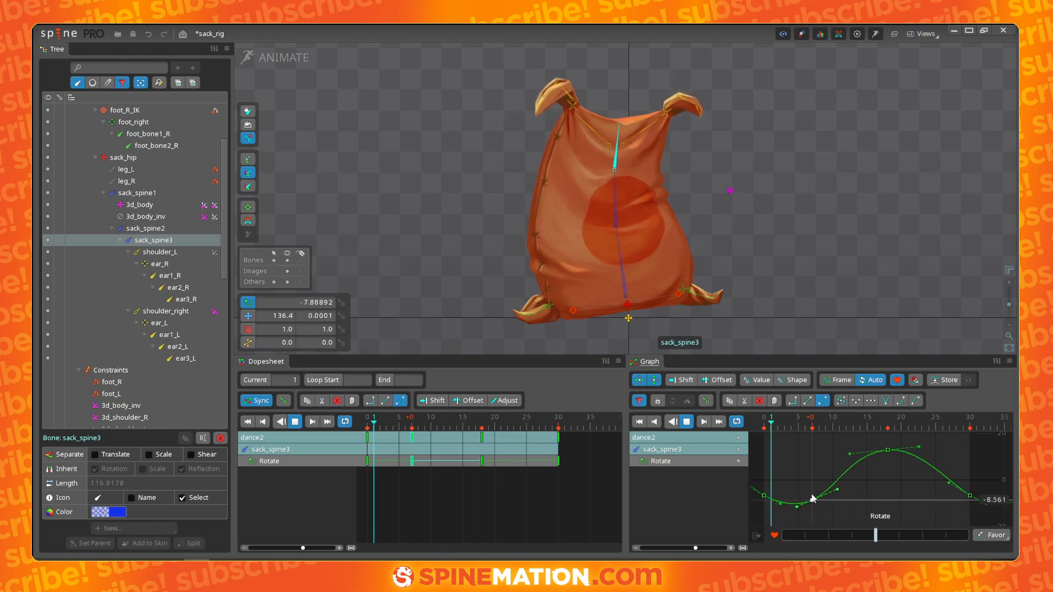
left_click_drag(888, 450, 857, 458)
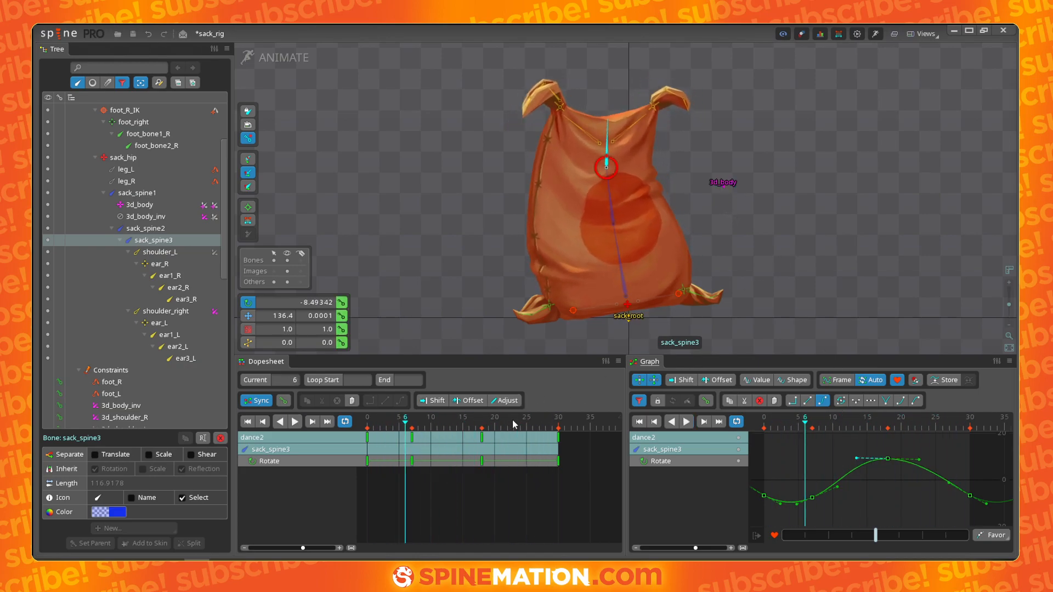
left_click(366, 424)
left_click_drag(366, 425, 507, 420)
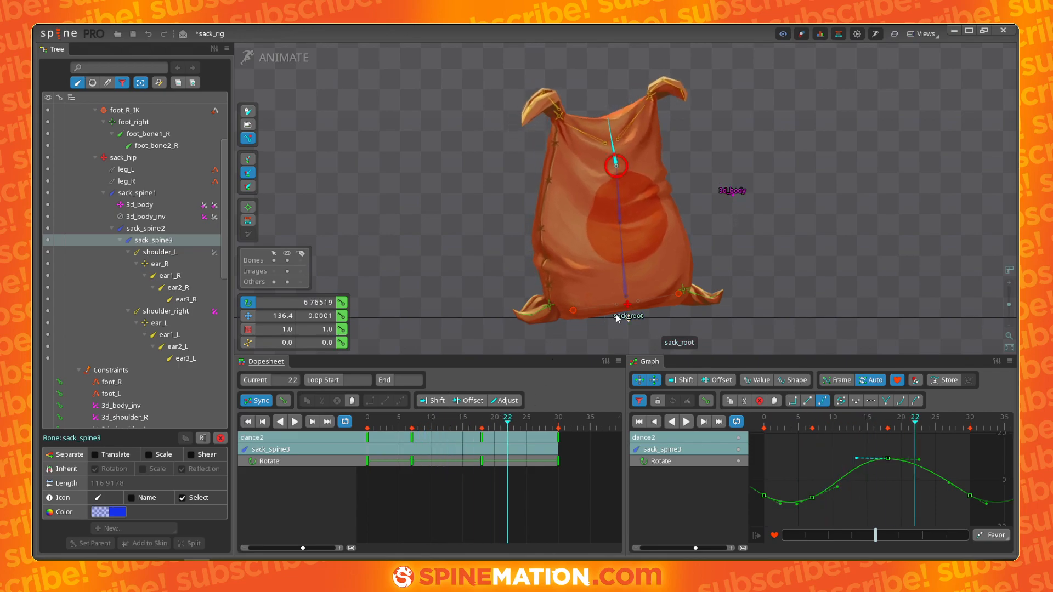
- Try rotating the shoulder_L and shoulder_right bones at frame 8, then undo both rotations
left_click(627, 133)
left_click(598, 140, "ctrl")
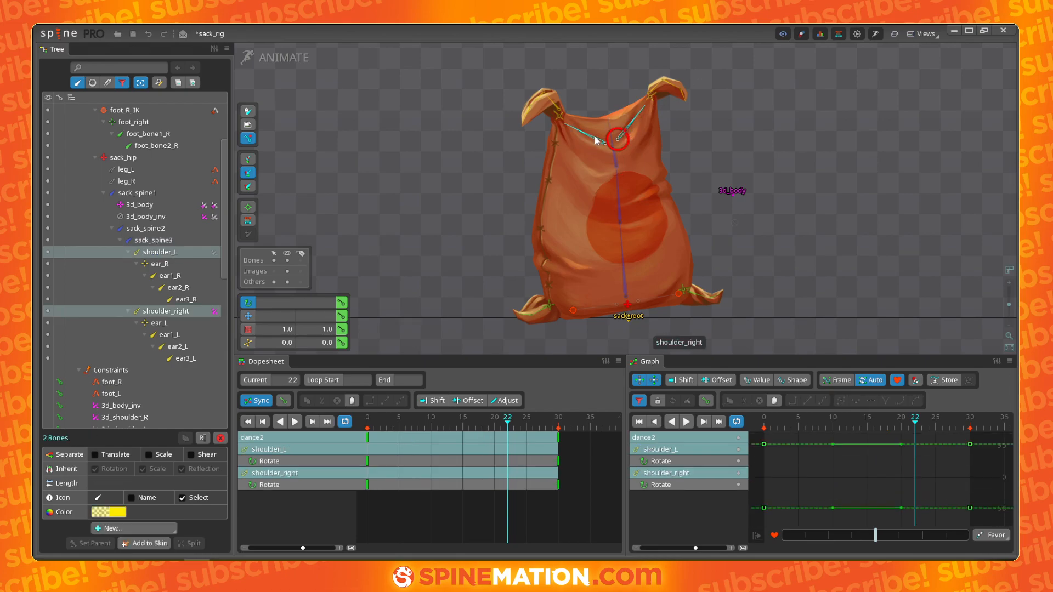
left_click_drag(440, 425, 418, 423)
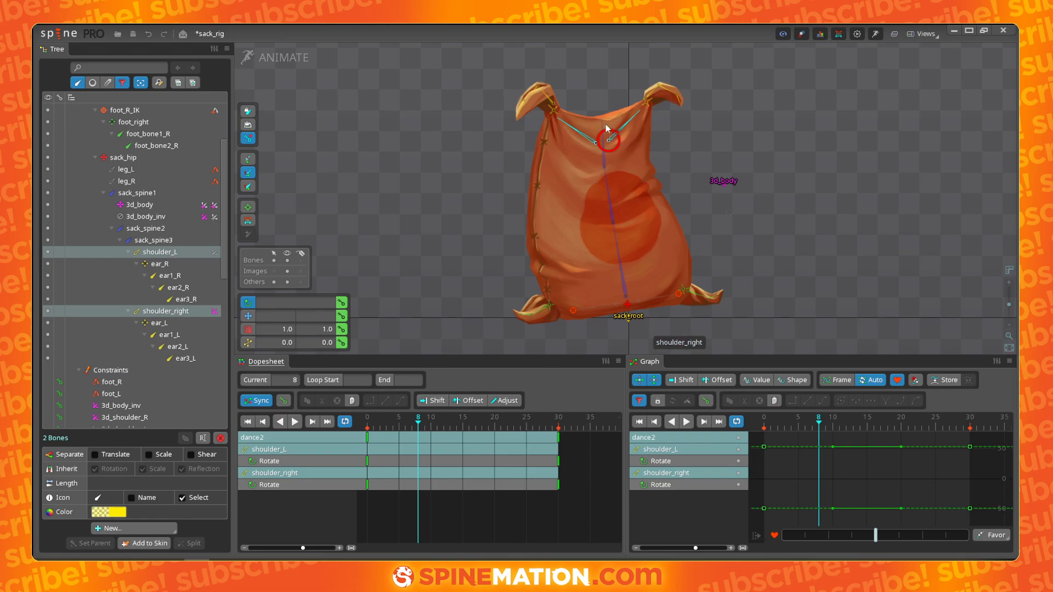
left_click(625, 128)
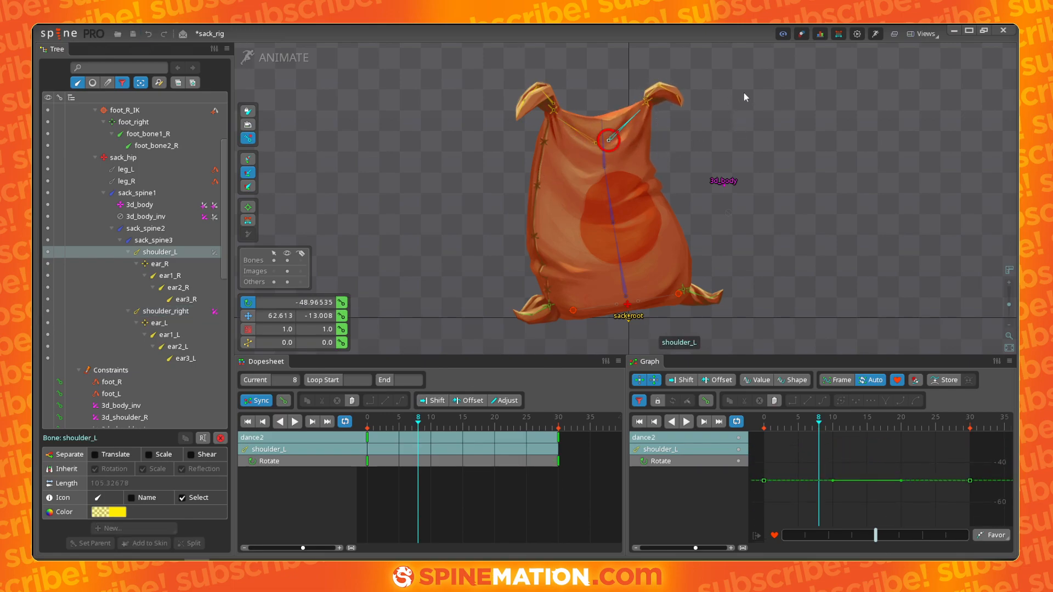
left_click_drag(744, 95, 745, 166)
left_click_drag(579, 131, 494, 96)
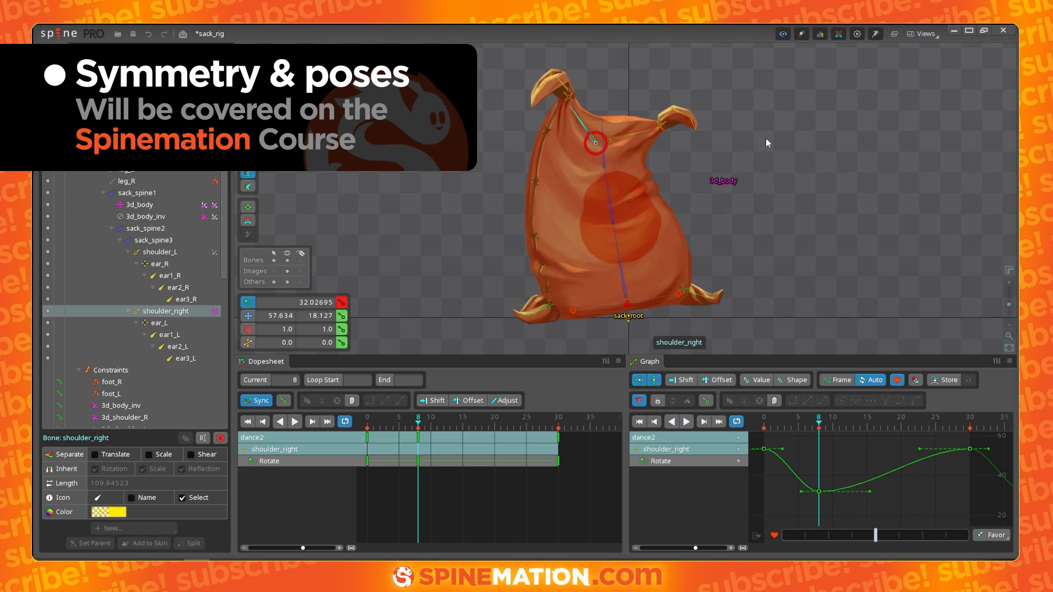
key("ctrl+z")
key("ctrl+z")
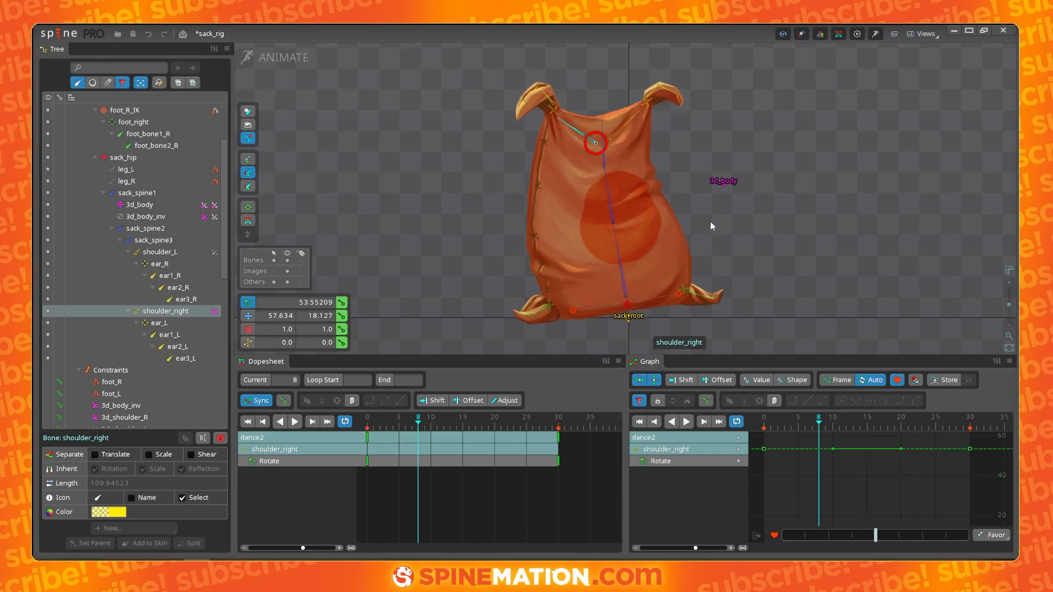
- Select both shoulder bones and key them rotated down at frame 5 and back up at frame 22
left_click(630, 121, "ctrl")
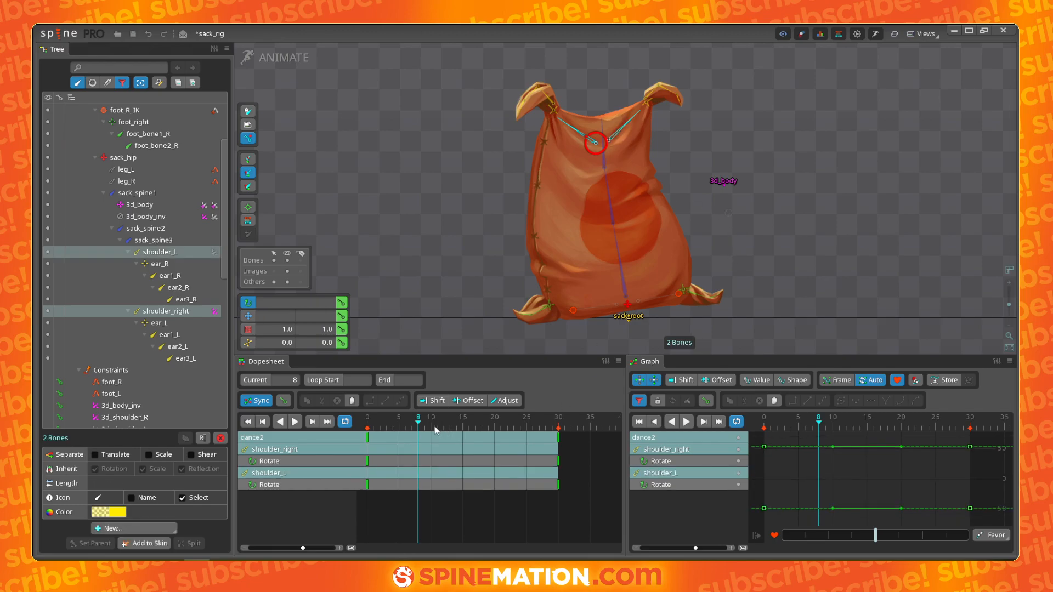
left_click_drag(422, 432, 444, 439)
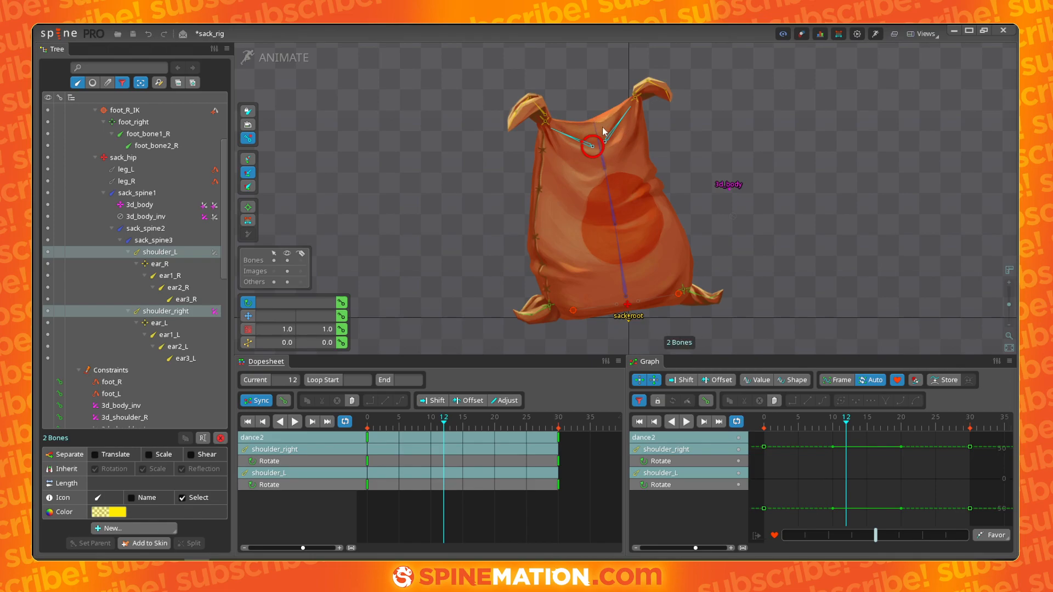
left_click_drag(369, 428, 402, 432)
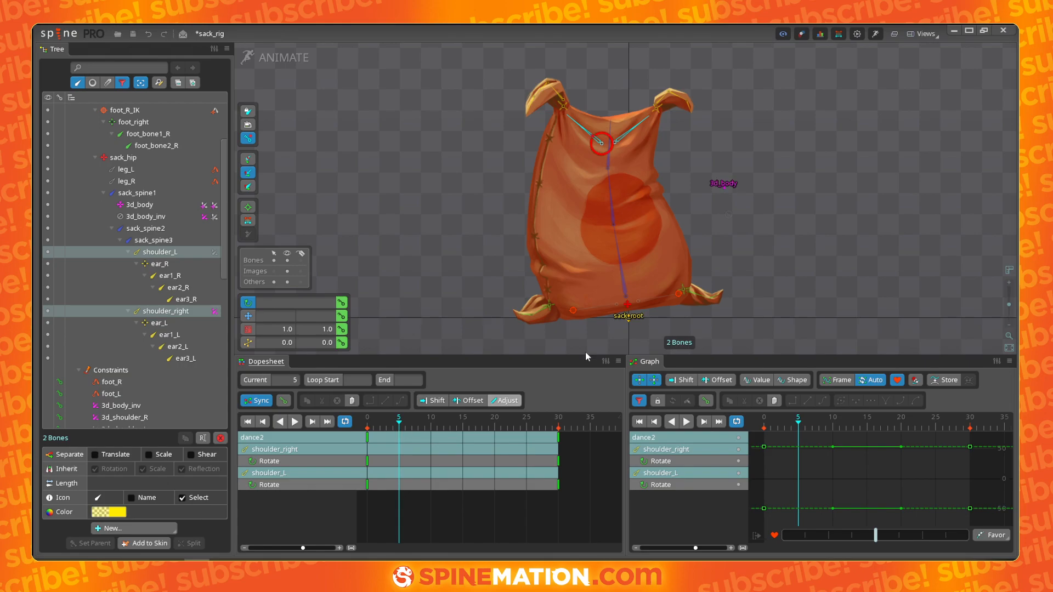
left_click_drag(785, 173, 788, 201)
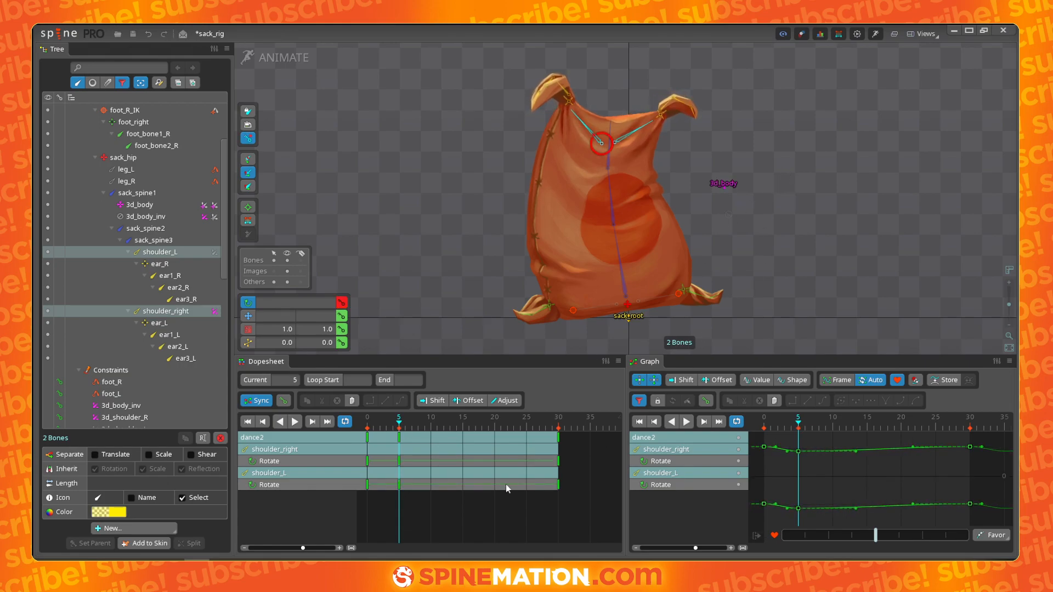
left_click_drag(373, 429, 506, 435)
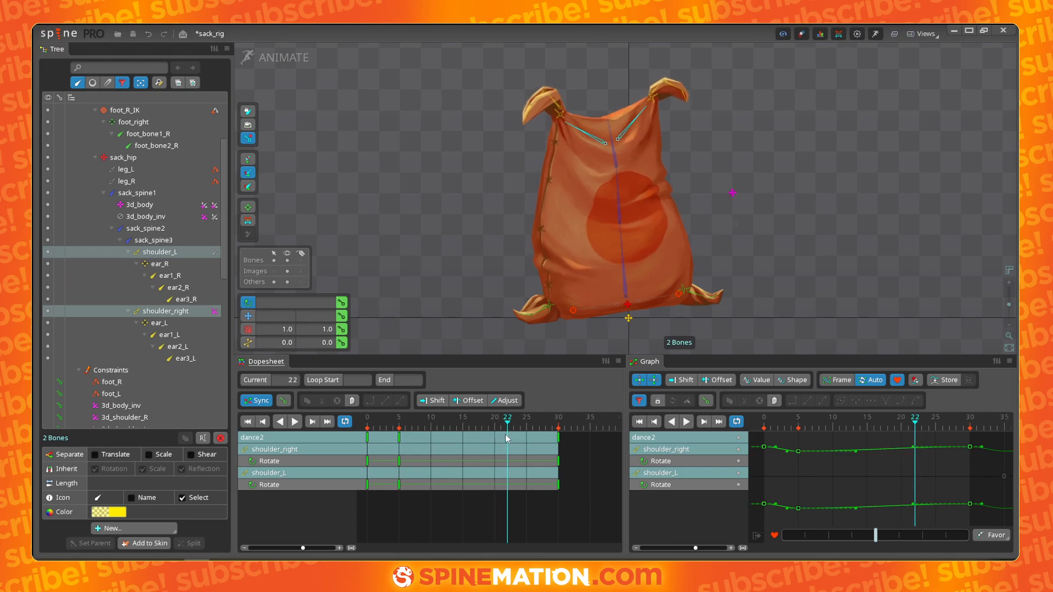
left_click_drag(822, 243, 818, 210)
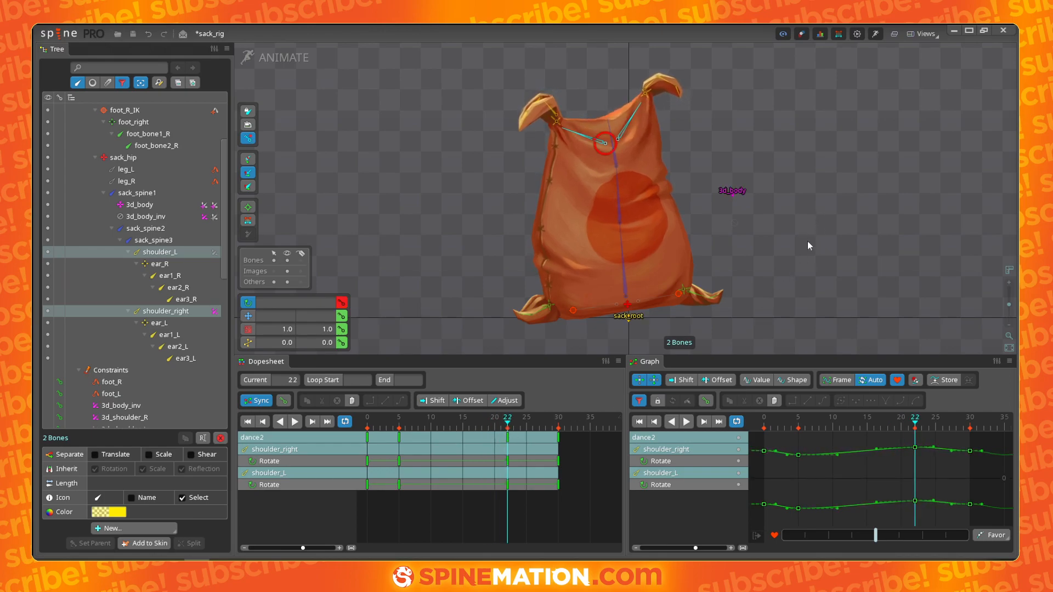
- Shift the shoulders' frame 5 keys to about frame 7 and set all their keys to bezier curves
left_click_drag(510, 425, 397, 442)
left_click_drag(407, 440, 413, 439)
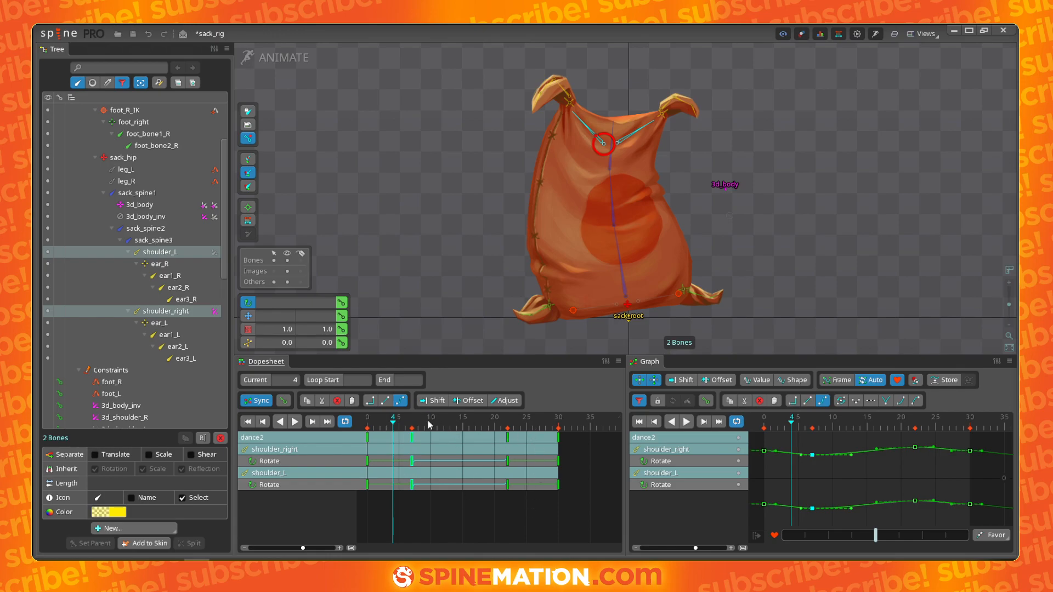
left_click_drag(579, 455, 360, 429)
left_click(401, 401)
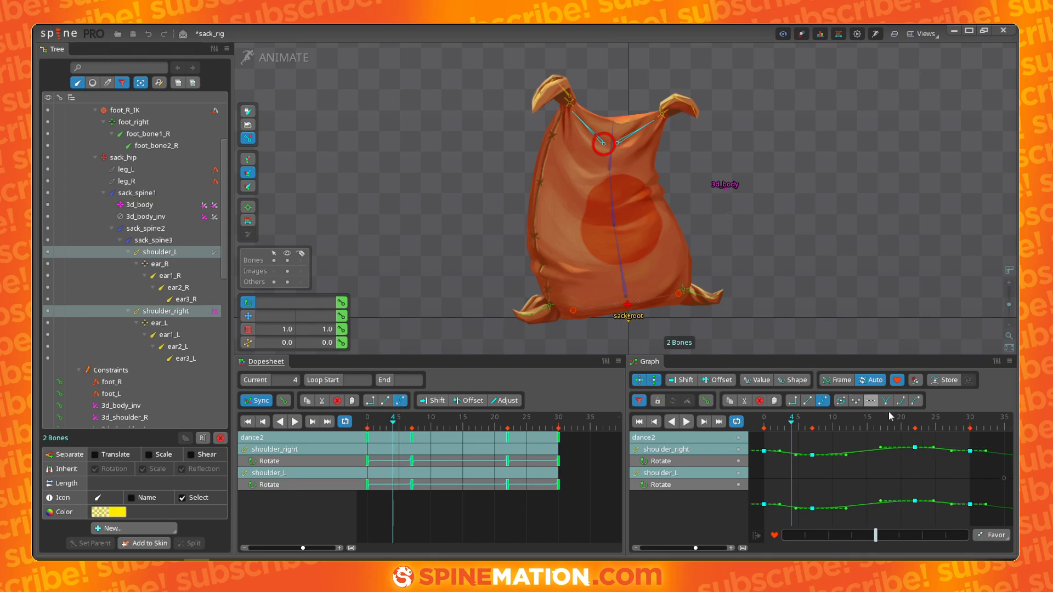
- Isolate shoulder_right's rotation curve in the graph and smooth the tangent handles of its keys
right_click(739, 462)
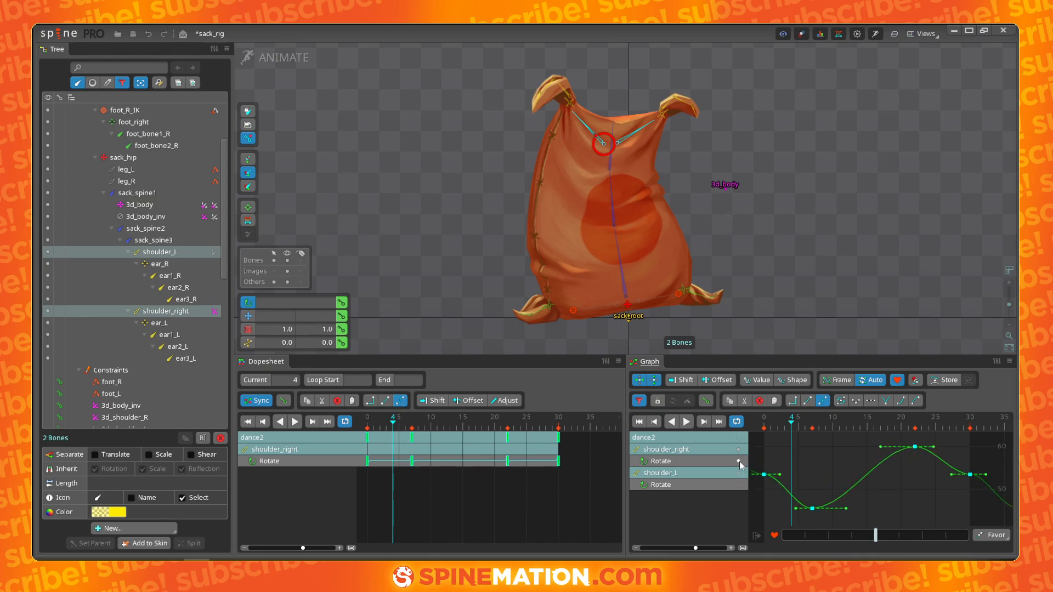
left_click_drag(952, 475, 990, 495)
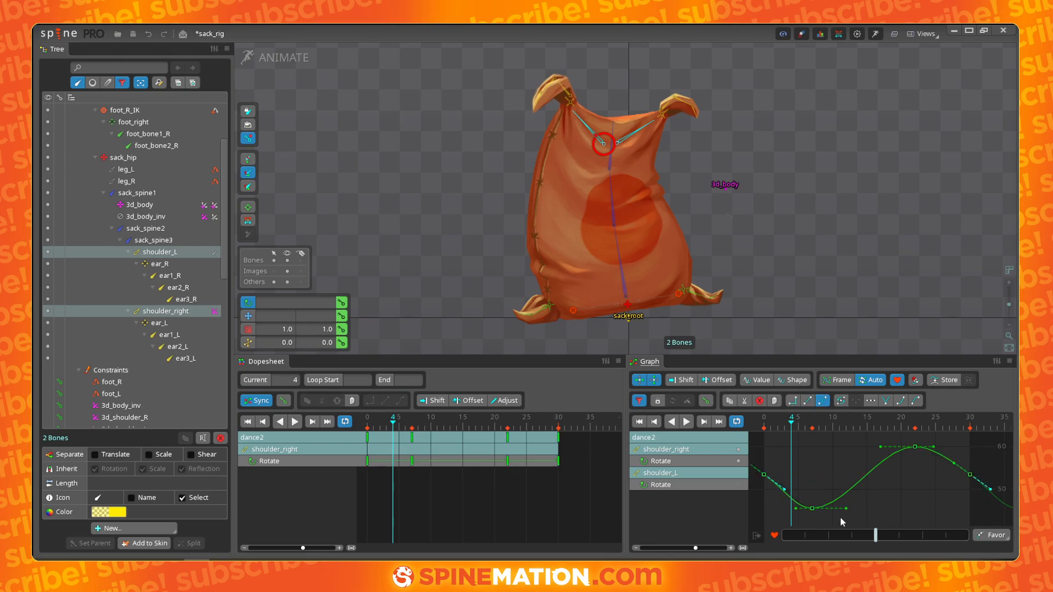
left_click_drag(848, 510, 859, 499)
- Isolate shoulder_L's rotation curve, adjust its key handles, and play back the shoulder sway
right_click(740, 485)
left_click_drag(796, 505, 794, 500)
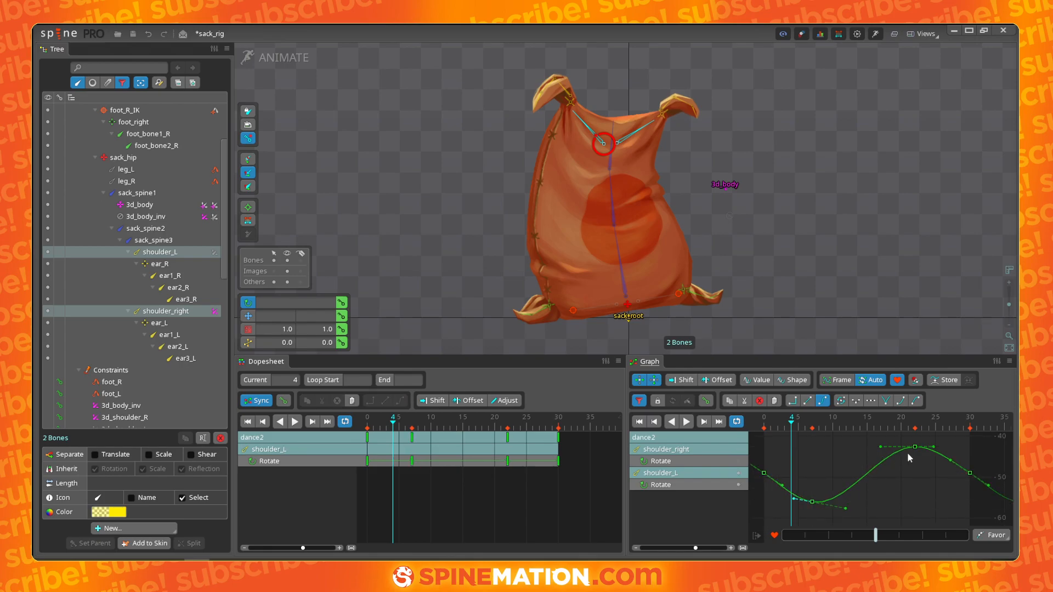
left_click(951, 460)
key("space")
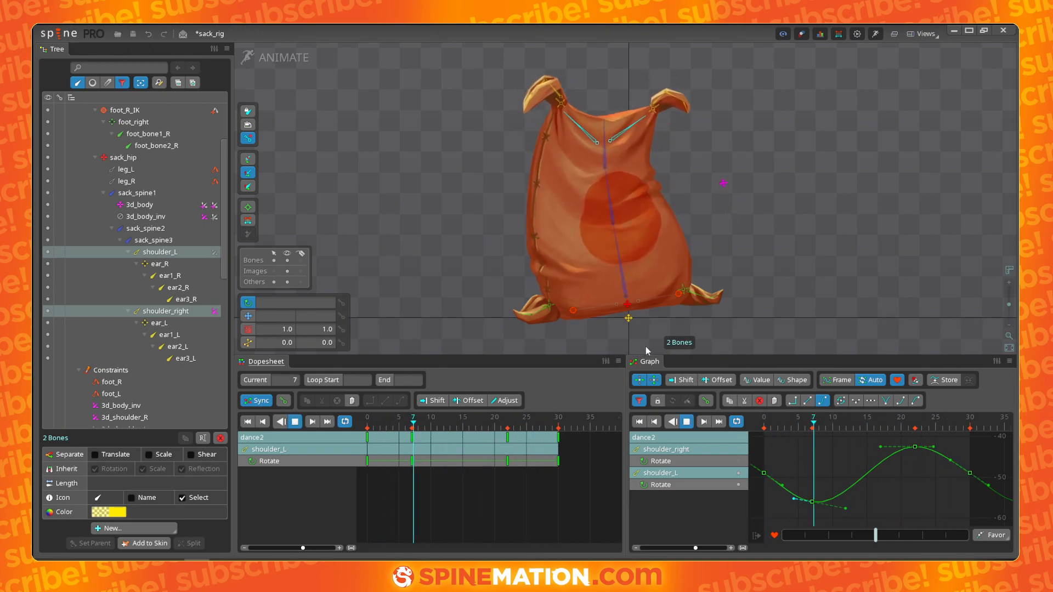
key("space")
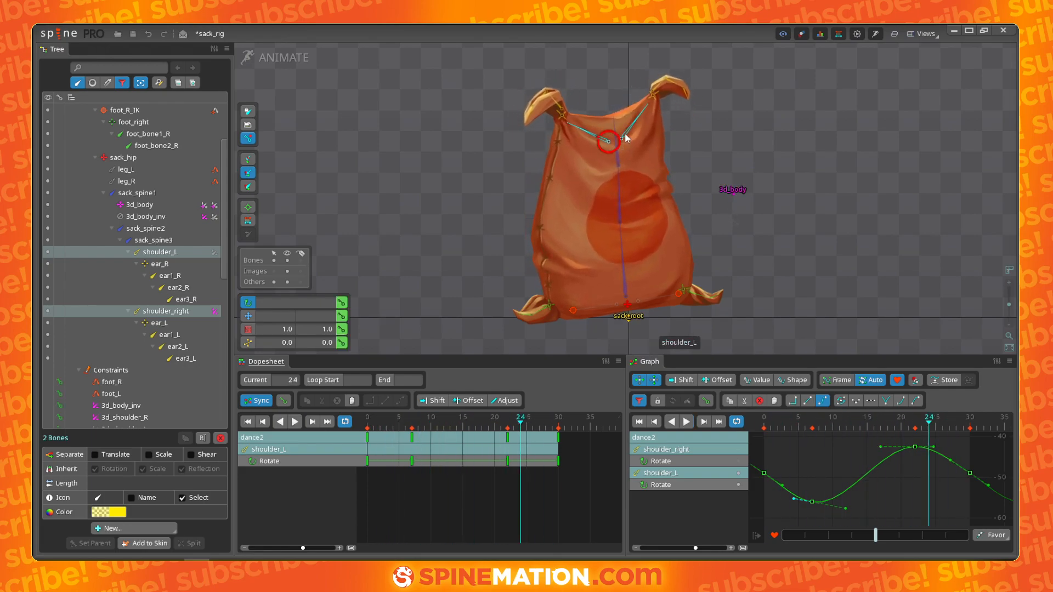
- Select shoulder_L and offset its rotation keys later, to about frames 10 and 25
left_click(624, 134)
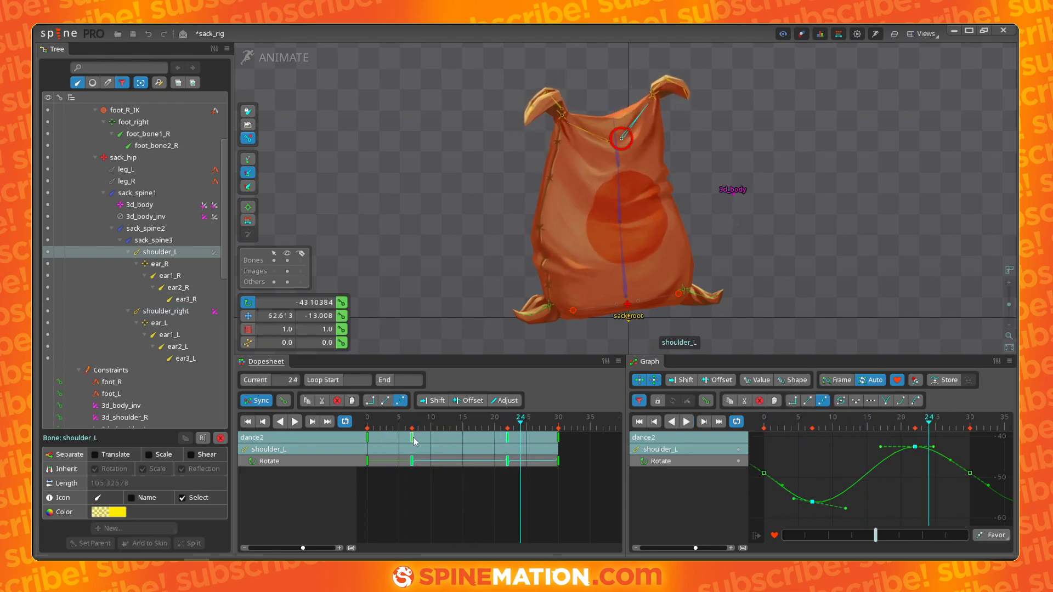
left_click_drag(415, 436, 430, 437)
key("ctrl+z")
left_click_drag(508, 441, 529, 441)
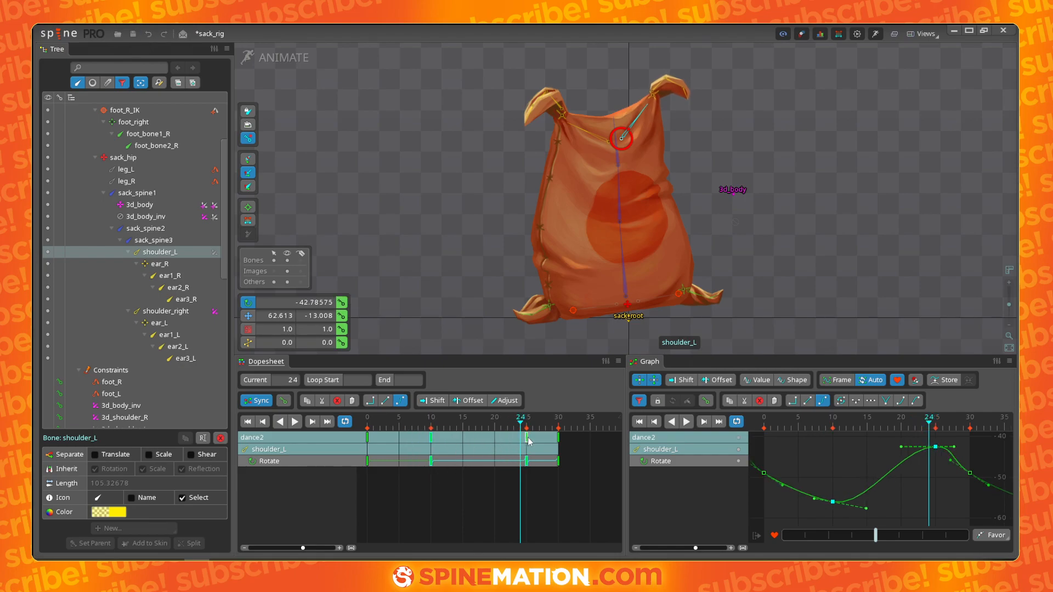
- Adjust the tangent handles of shoulder_L's rotation keys and play back the sway
left_click(970, 451)
left_click(951, 460)
left_click_drag(957, 464, 987, 496)
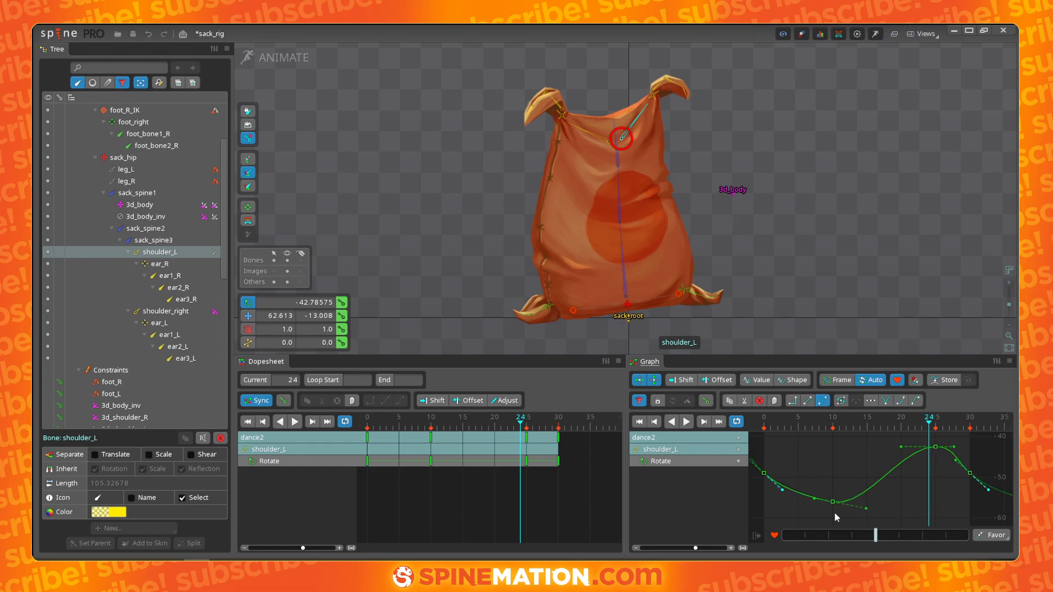
left_click_drag(815, 500, 801, 515)
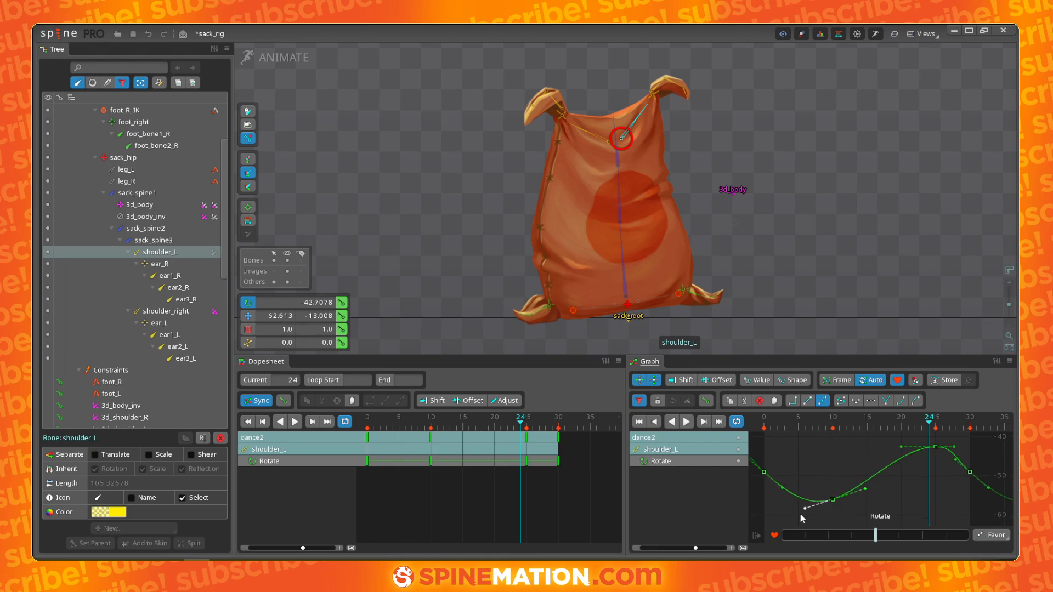
mouse_move(532, 432)
left_mouse_down()
mouse_move(404, 425)
mouse_move(514, 437)
left_mouse_up()
key("space")
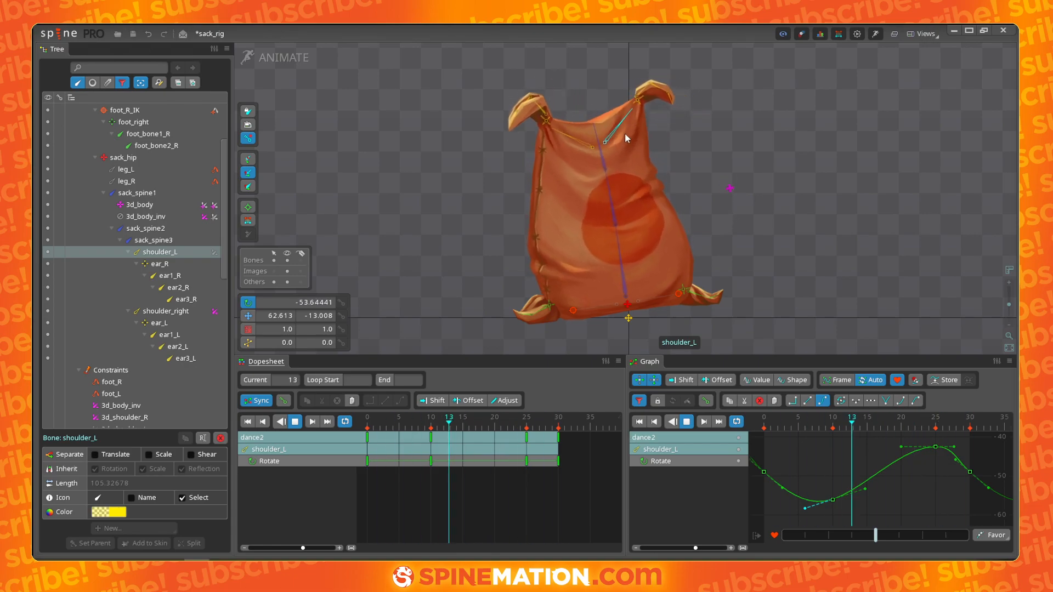
- Undo the last three curve handle edits
left_click(535, 455)
key("ctrl+z")
key("ctrl+z")
key("ctrl+z")
- Reshape shoulder_L's rotation curve by adjusting the handles of its low and high keys
mouse_move(848, 499)
left_mouse_down()
mouse_move(855, 519)
mouse_move(845, 508)
left_mouse_up()
left_click(812, 500)
left_click(915, 447)
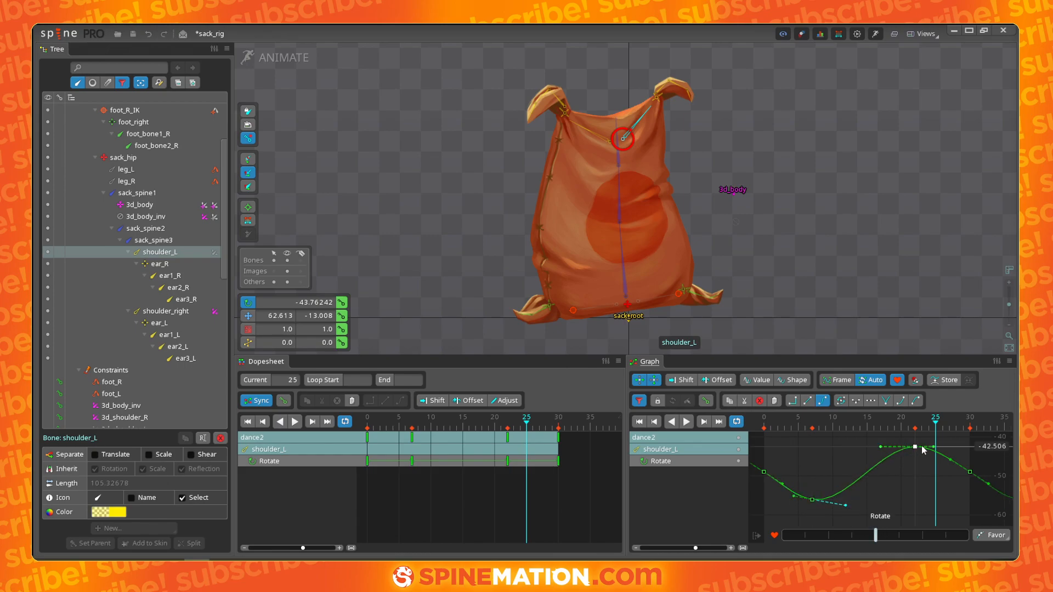
left_click_drag(882, 446, 858, 426)
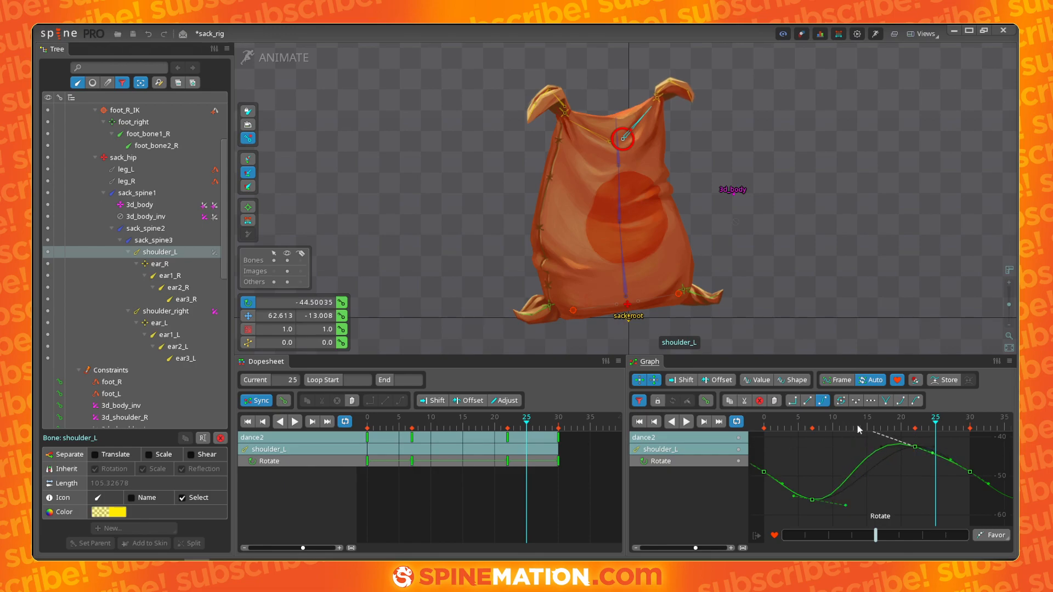
left_click_drag(851, 517, 875, 530)
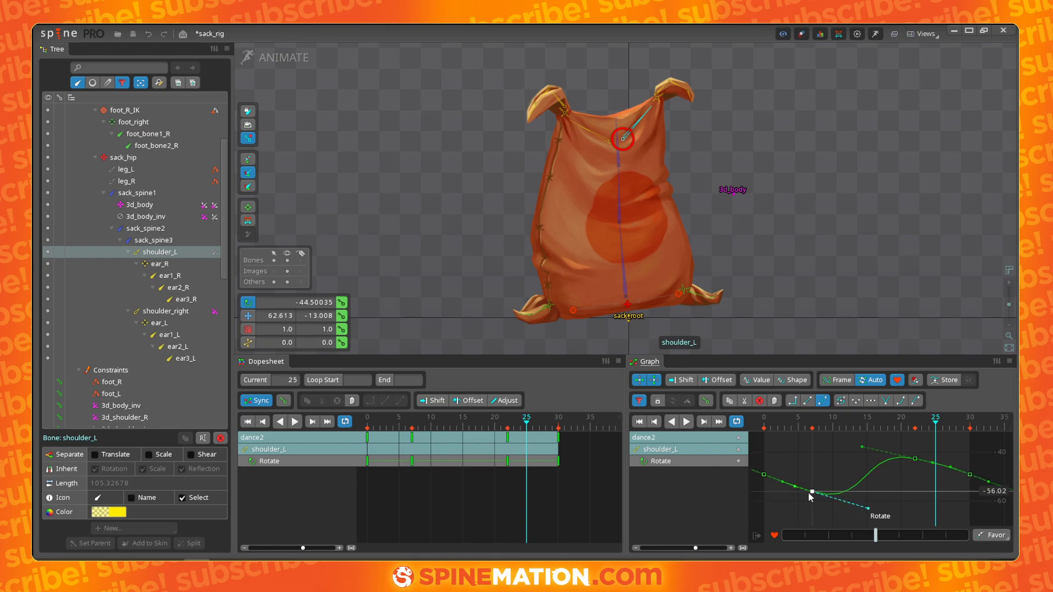
left_click(915, 459)
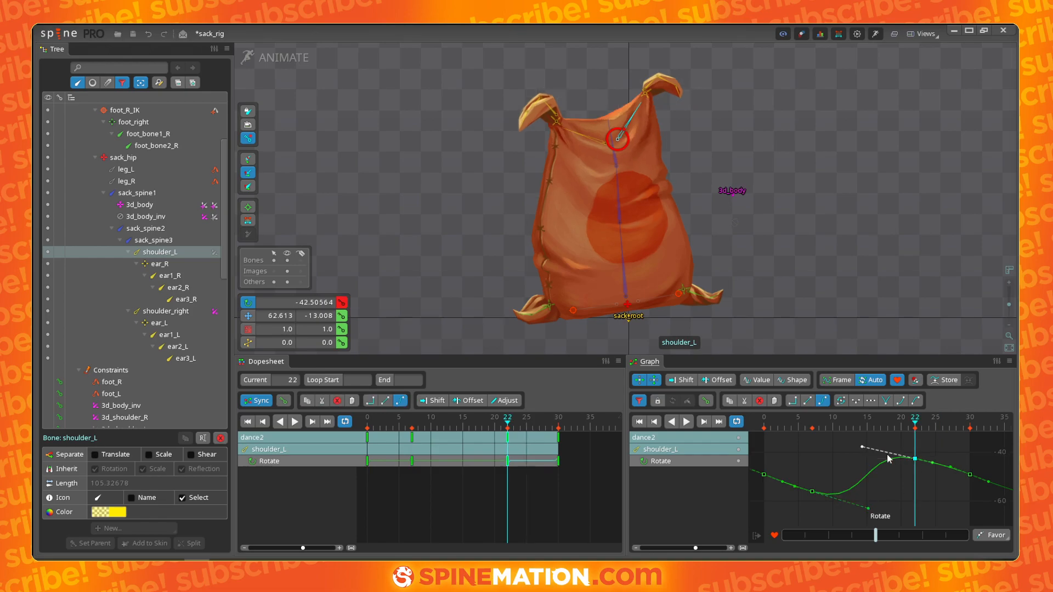
- Fine-tune the tangent handles around shoulder_L's frame 22 key and neighbouring keys, then play back the result
mouse_move(864, 447)
left_mouse_down()
mouse_move(844, 439)
mouse_move(847, 449)
left_mouse_up()
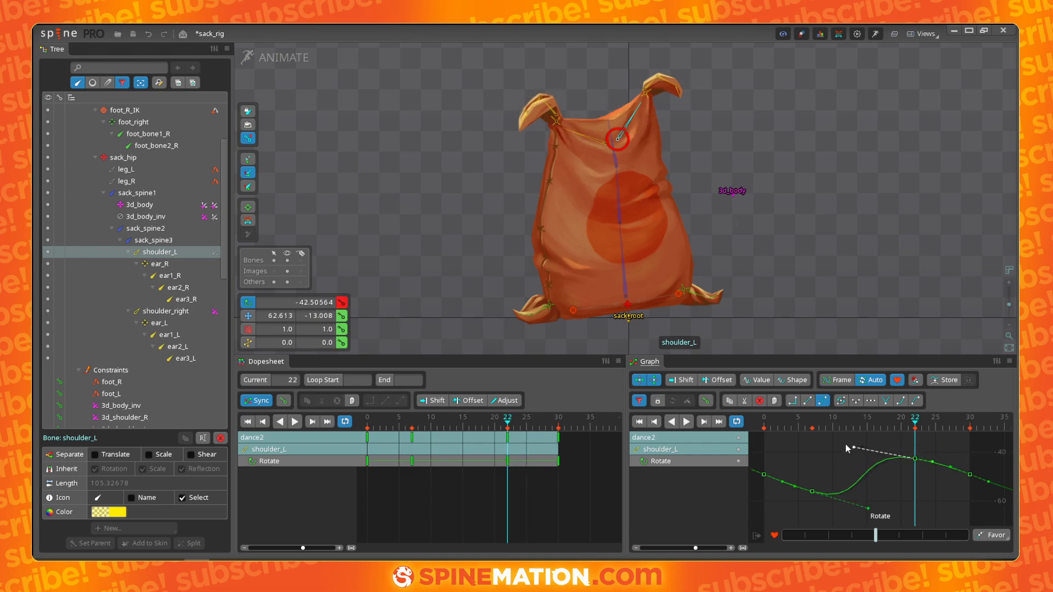
left_click(915, 459)
left_click_drag(932, 465, 948, 468)
left_click_drag(855, 446, 875, 437)
left_click(951, 475)
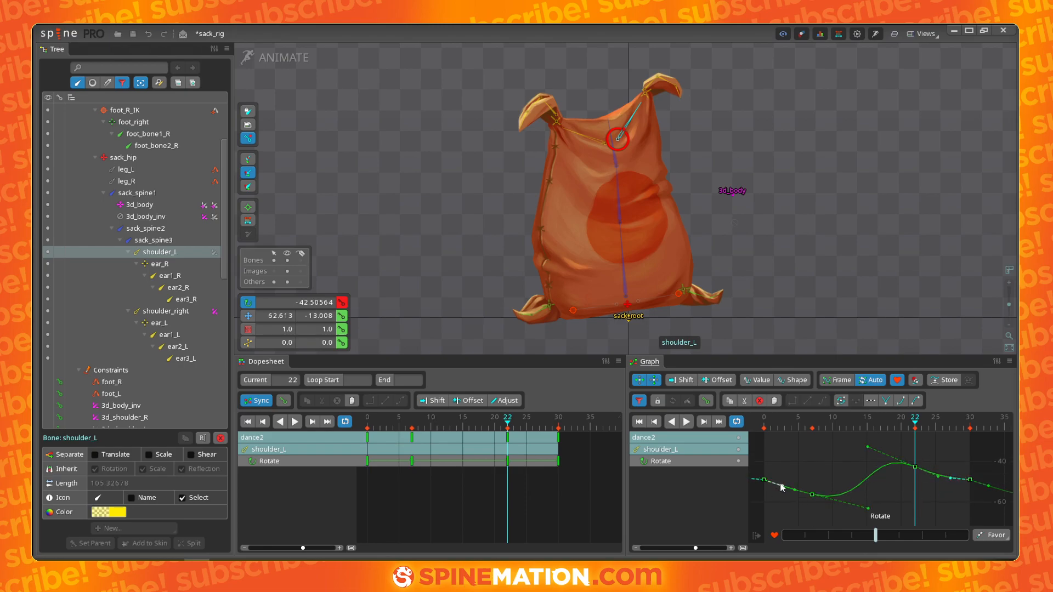
left_click_drag(782, 487, 792, 482)
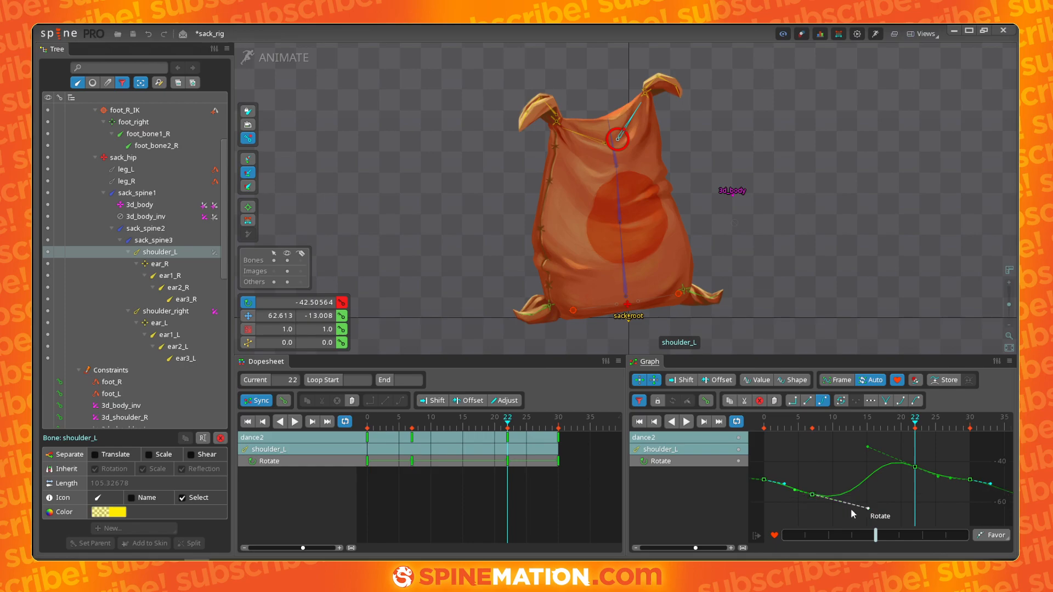
left_click(868, 509)
left_click(953, 473)
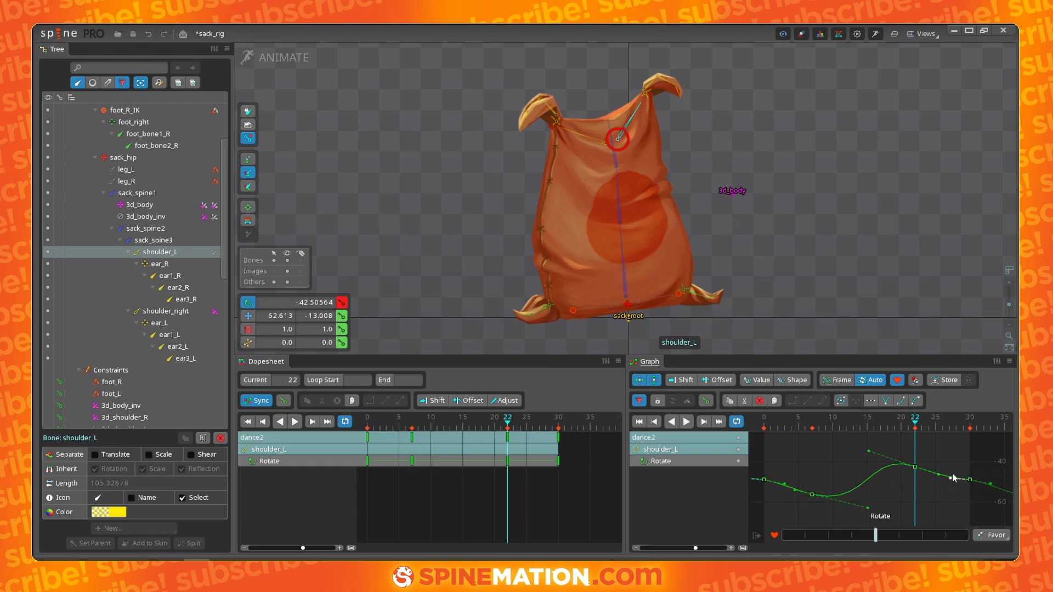
left_click_drag(939, 478, 937, 473)
left_click_drag(871, 465, 883, 467)
left_click_drag(863, 507, 857, 499)
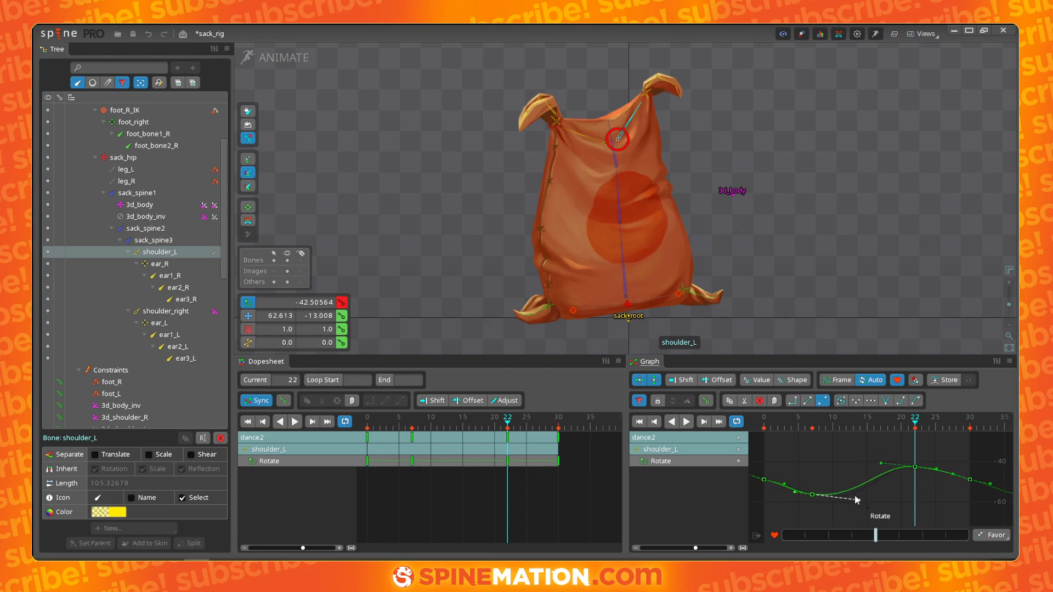
key("d")
key("d")
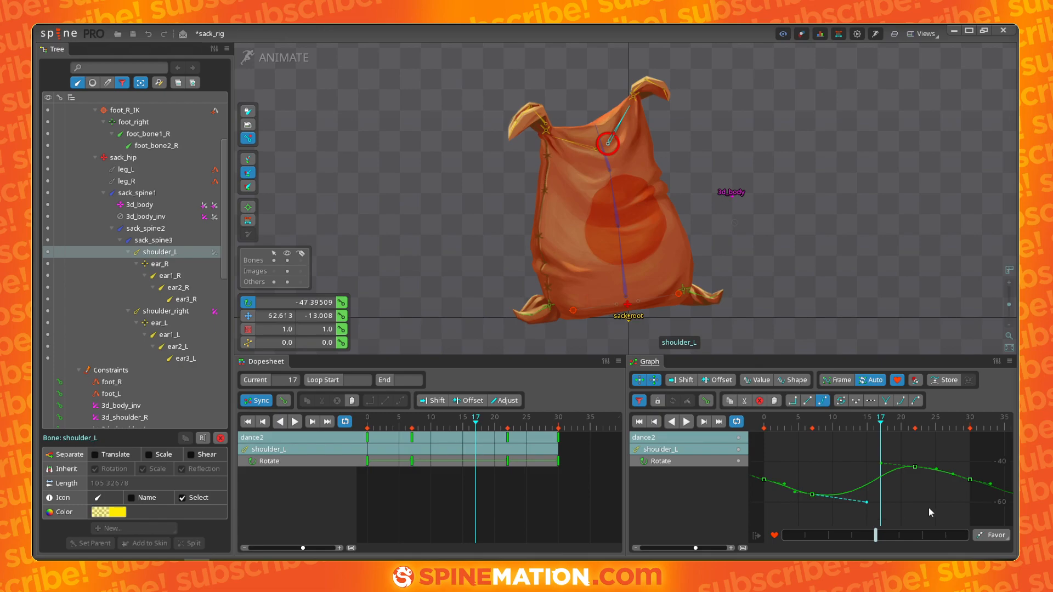
left_click_drag(571, 438, 364, 442)
left_click_drag(508, 438, 546, 440)
key("d")
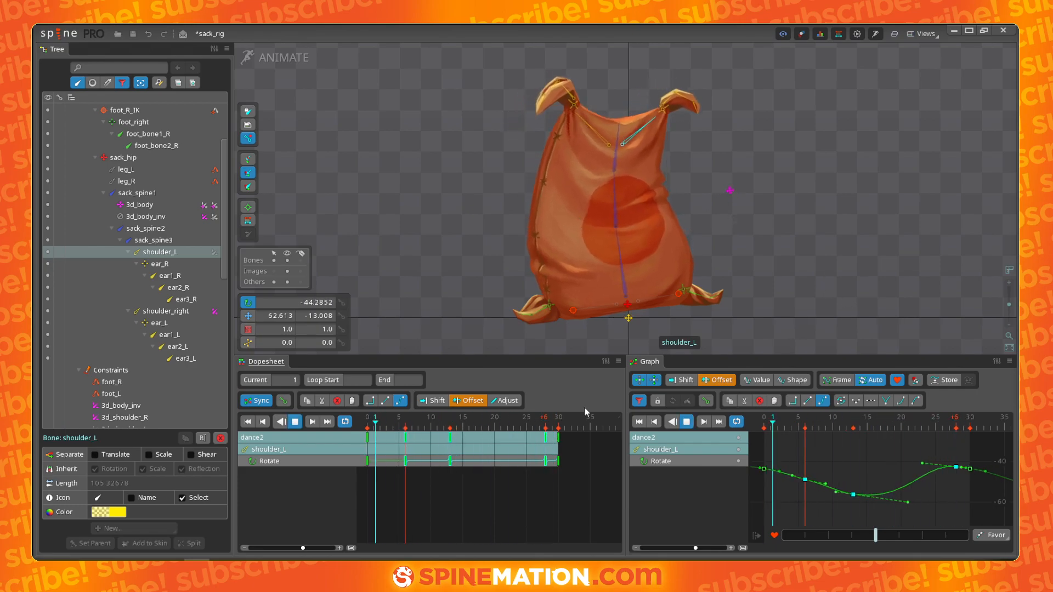
key("d")
key("ctrl+z")
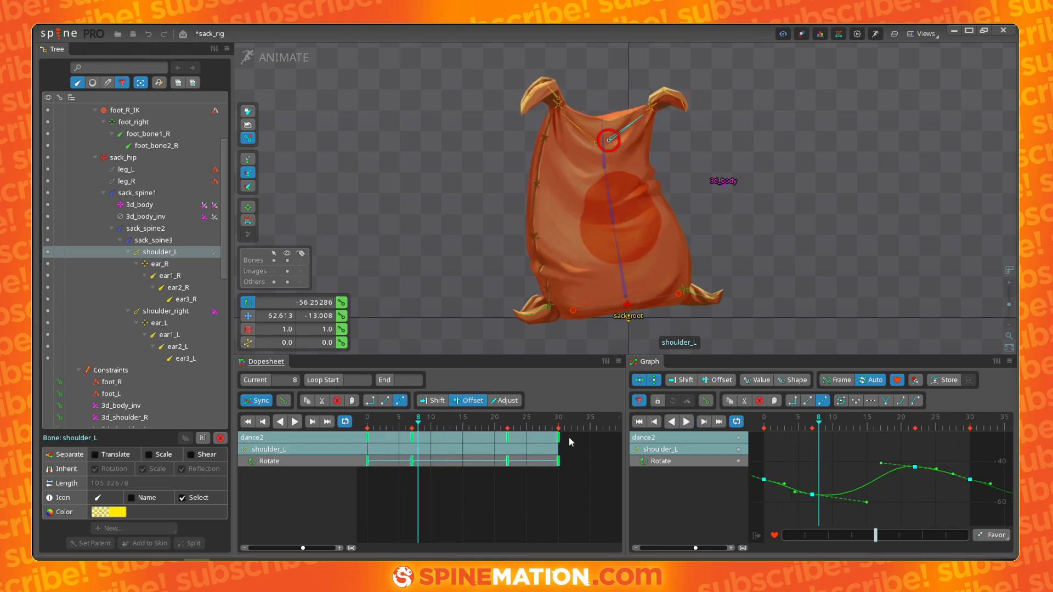
- Readjust the handles of shoulder_L's frame 7 and frame 22 keys and play back the sway
left_click_drag(517, 436, 460, 444)
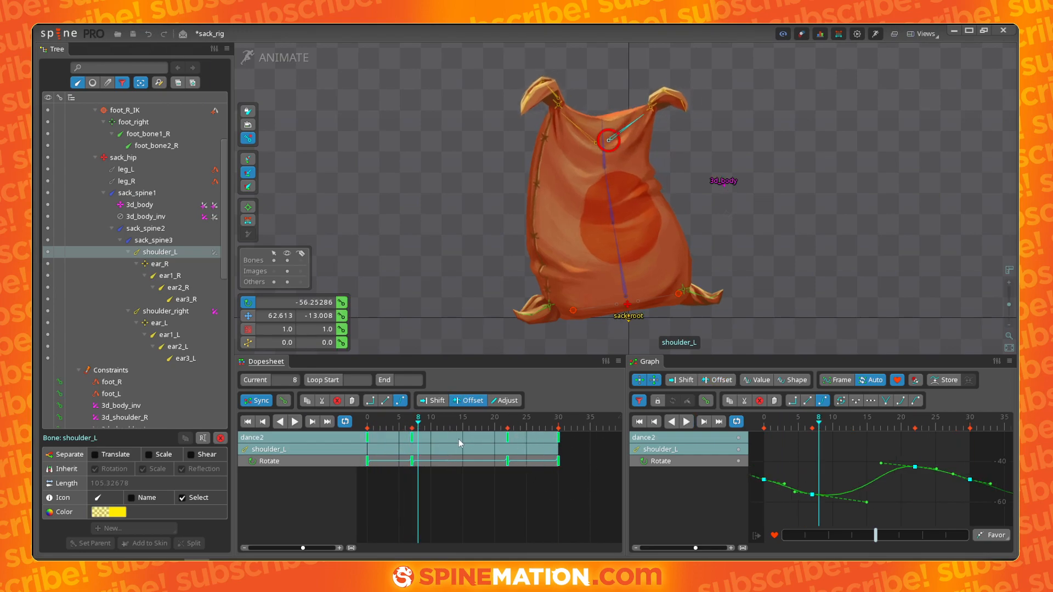
left_click(814, 495)
left_click_drag(865, 502, 874, 508)
left_click_drag(812, 496, 864, 510)
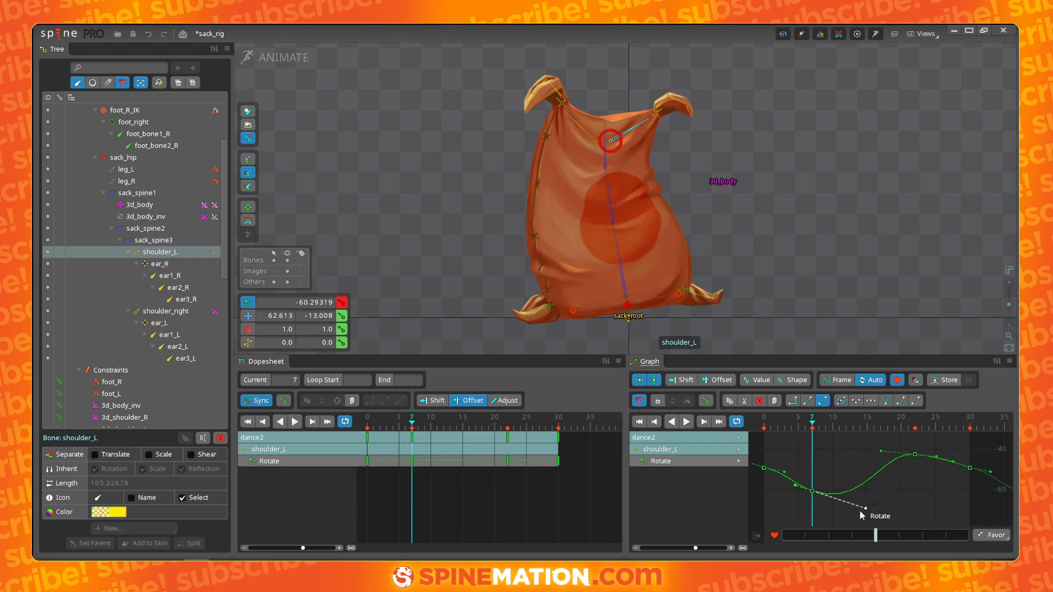
left_click_drag(880, 449, 916, 444)
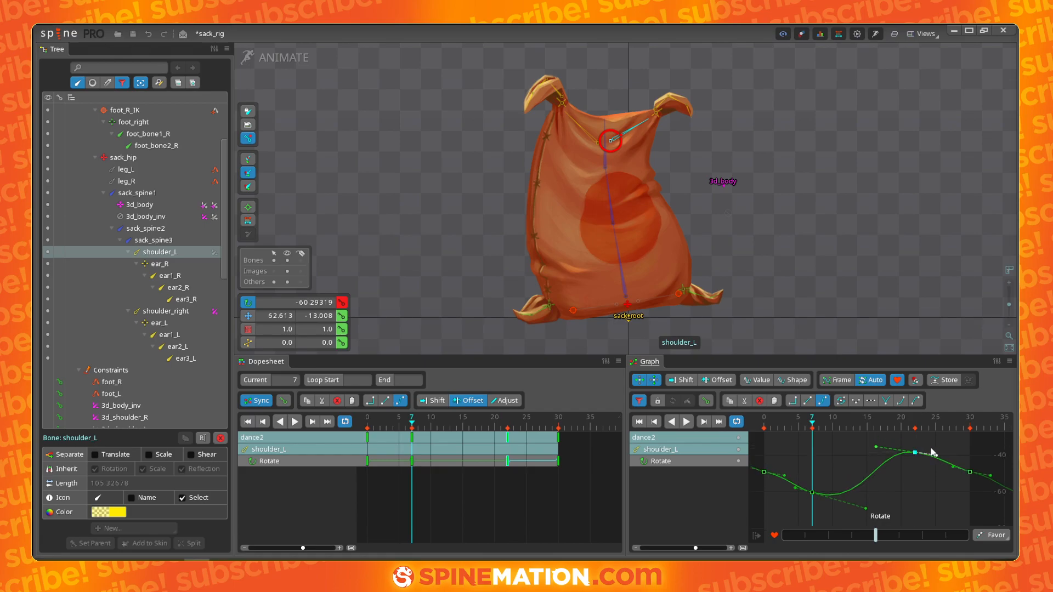
left_click(936, 456)
left_click(882, 449)
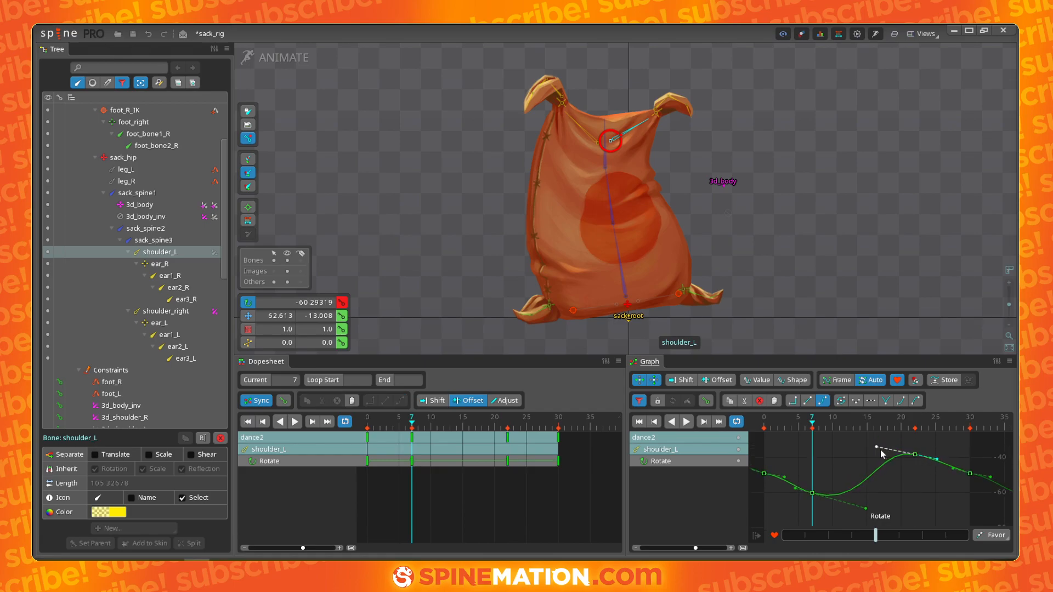
left_click_drag(881, 447, 871, 440)
left_click(868, 508)
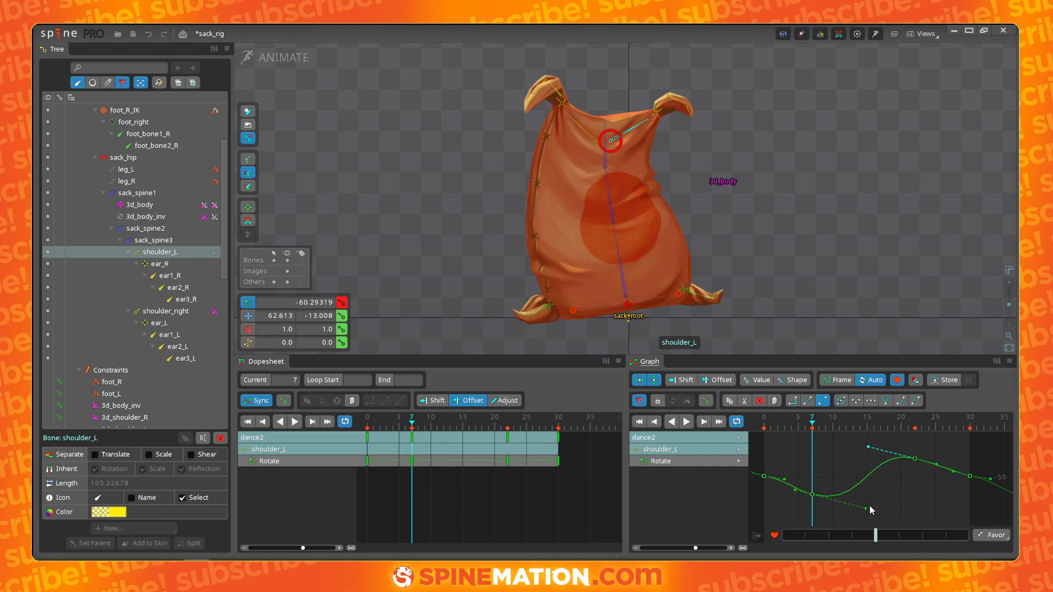
left_click(780, 482)
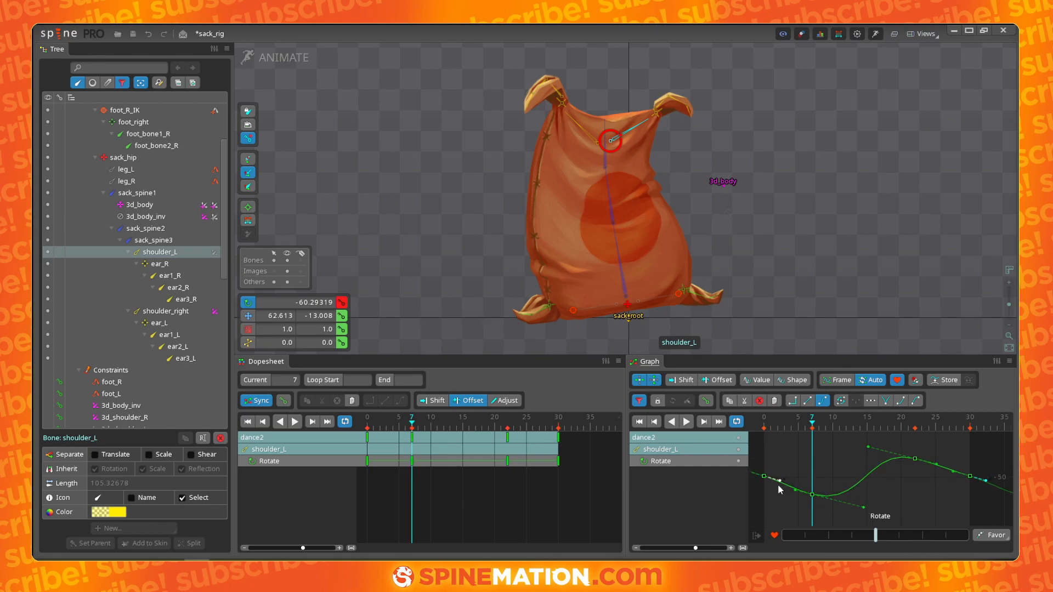
left_click(955, 471)
key("d")
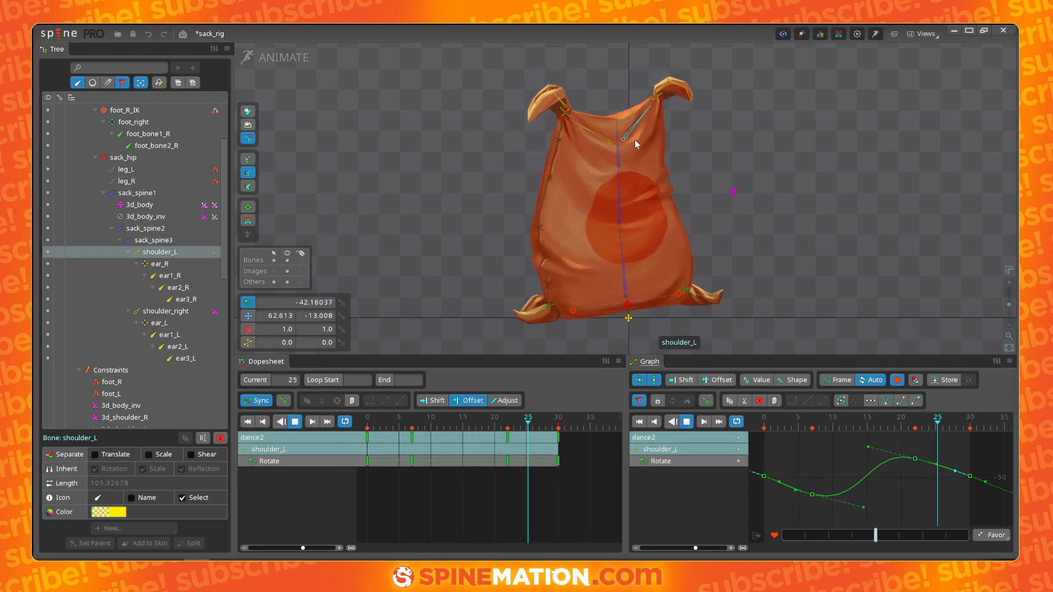
key("d")
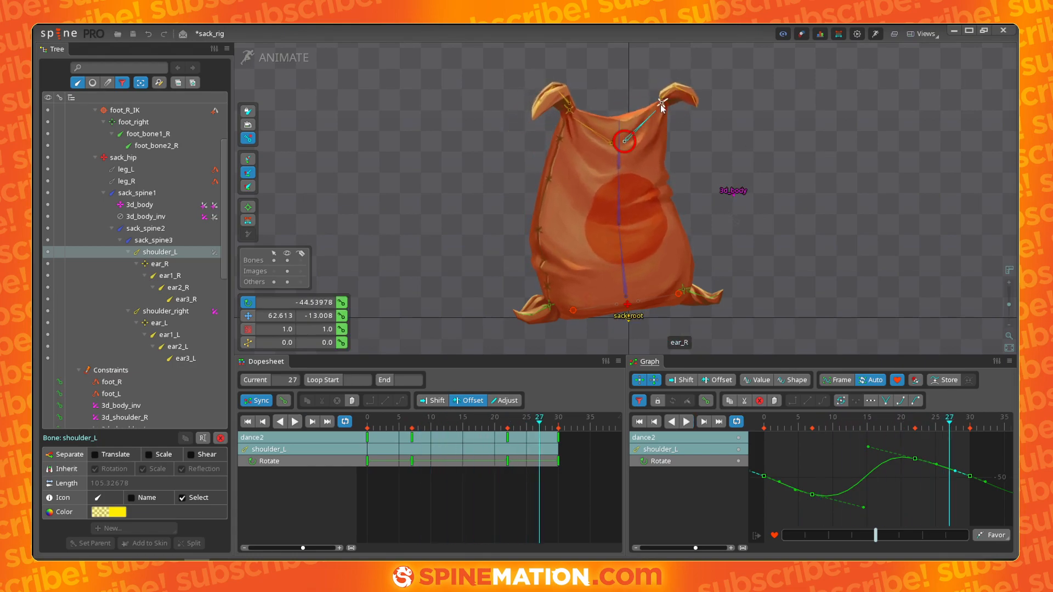
- Inspect the keys of the ear bones, shoulder_L and sack_spine3 by selecting each bone
left_click(661, 104)
left_click_drag(536, 420, 366, 419)
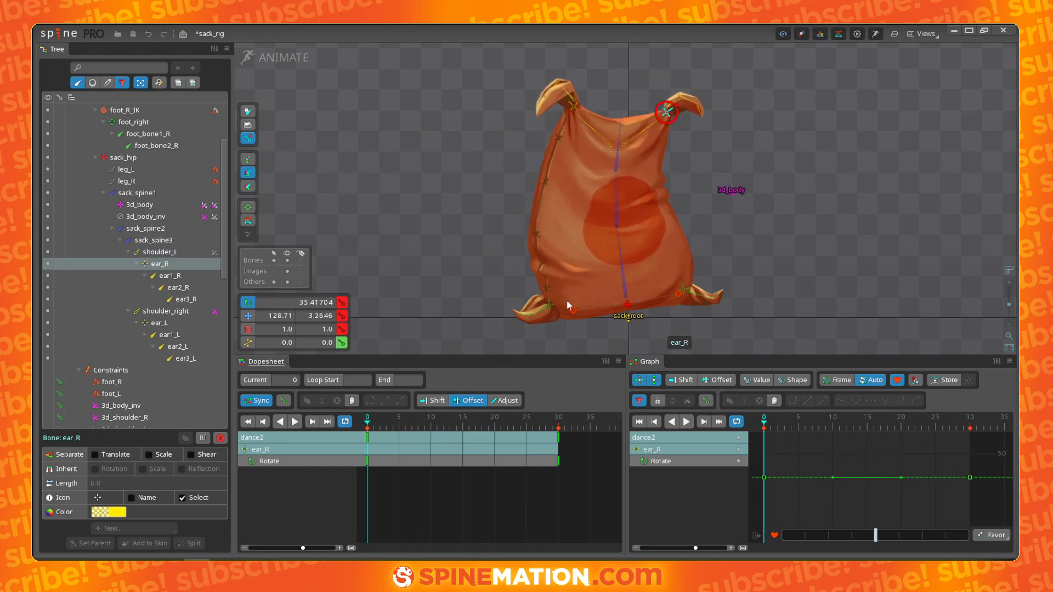
left_click(573, 106, "ctrl")
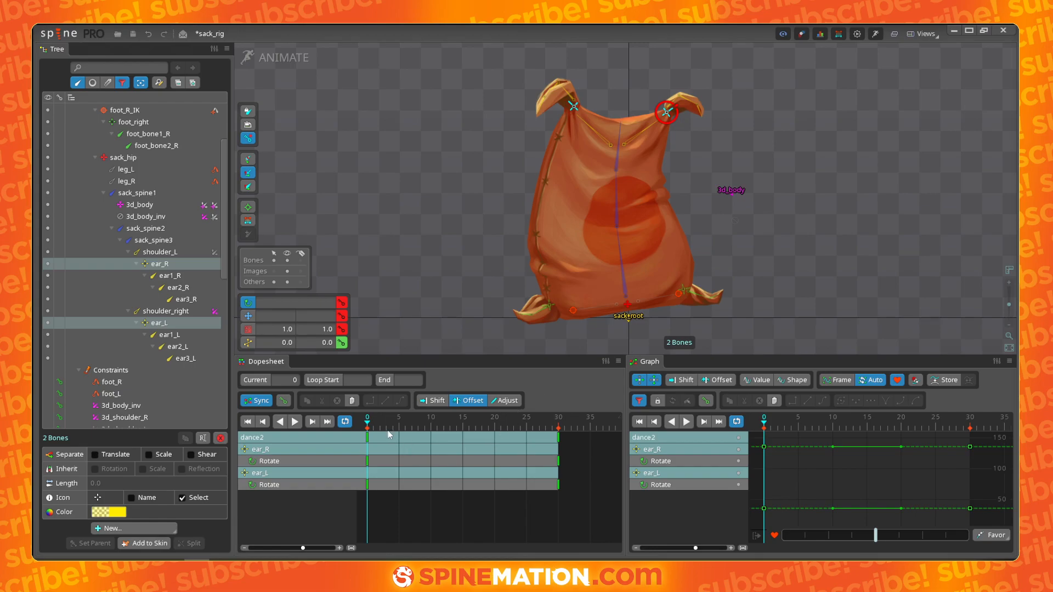
mouse_move(369, 424)
left_mouse_down()
mouse_move(430, 431)
mouse_move(367, 437)
left_mouse_up()
left_click(646, 129)
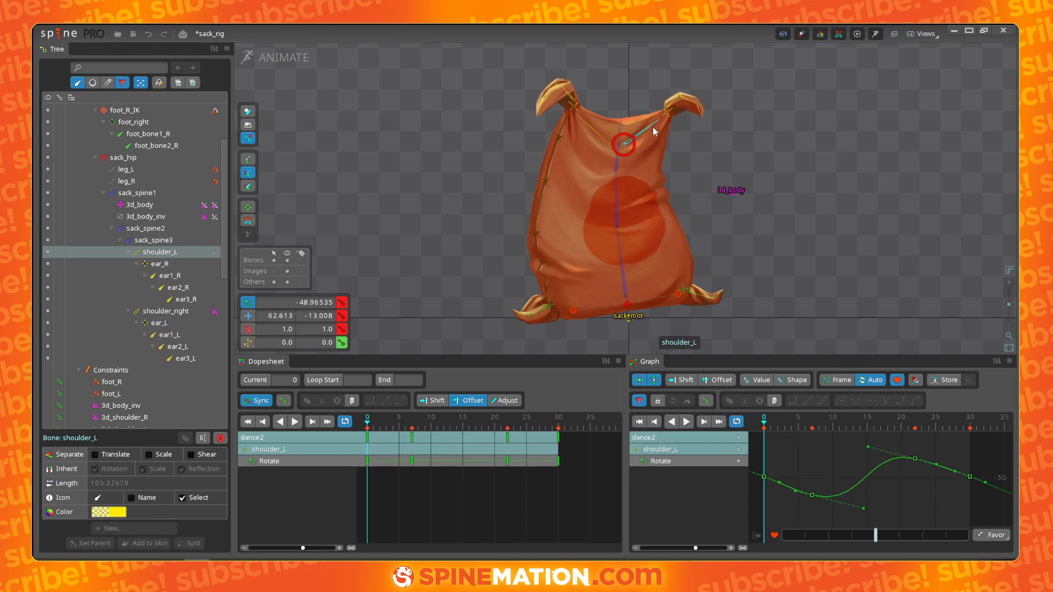
left_click(621, 143)
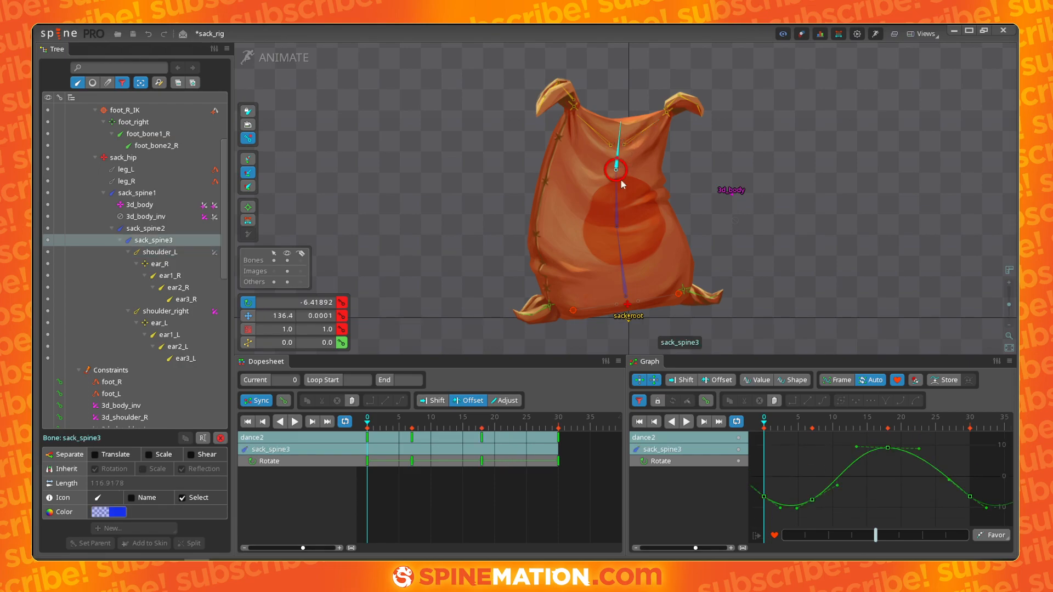
left_click(619, 207)
left_click(618, 166)
left_click(665, 114)
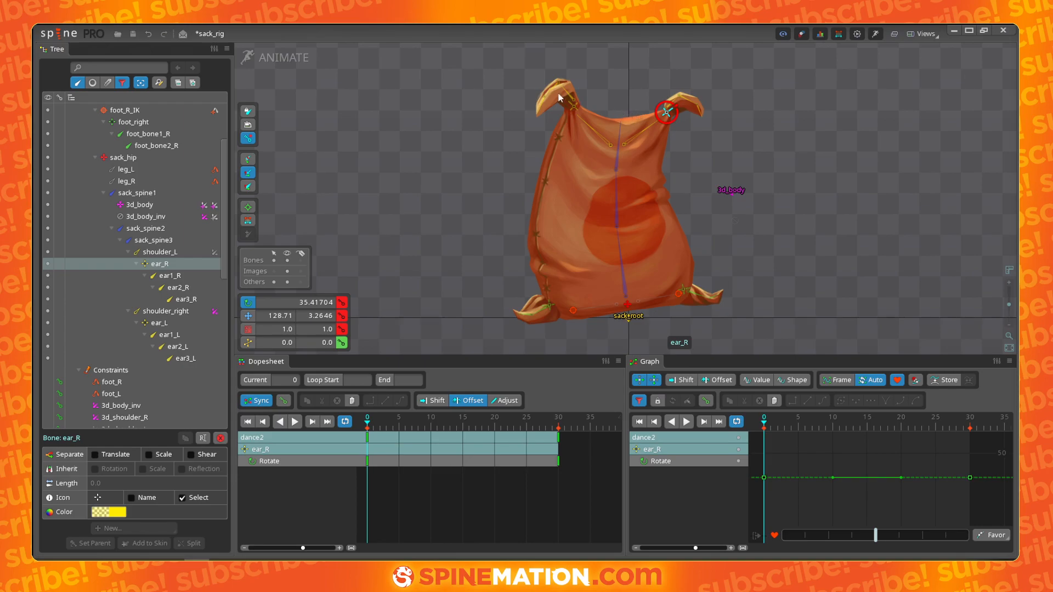
- Key ear_R's rotation at frame 8, rotating the ear down to about -5.6°
scroll(745, 135, "up", 5)
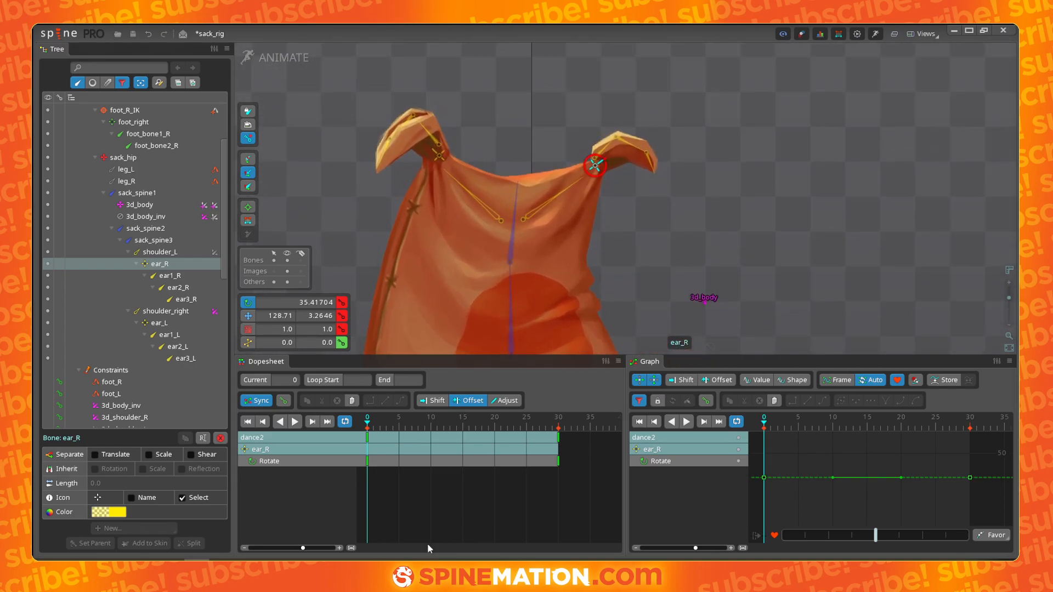
left_click_drag(366, 430, 419, 425)
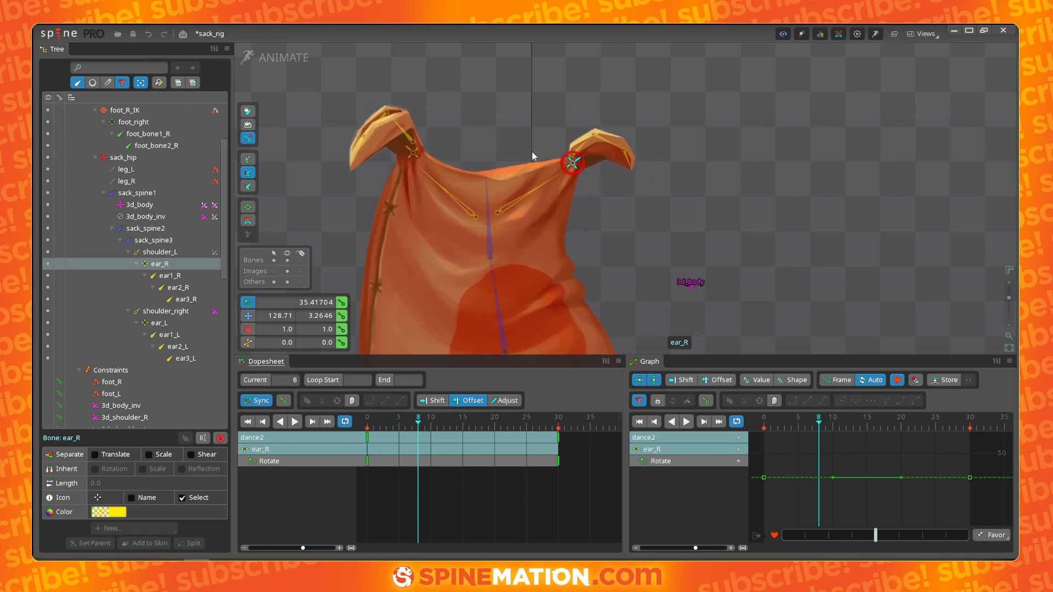
left_click_drag(699, 119, 703, 215)
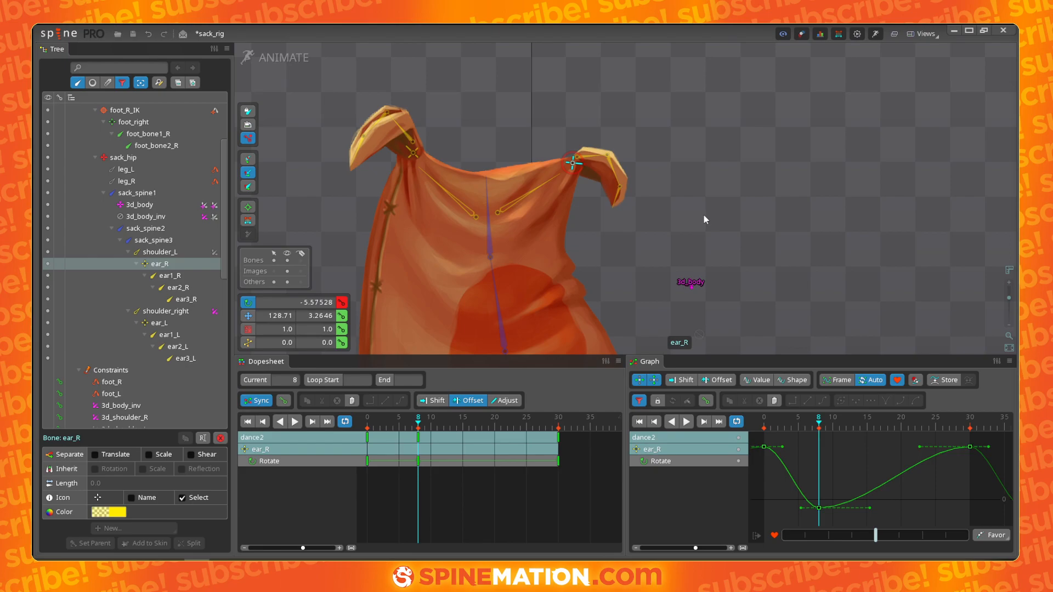
- Key ear_R's rotation at frame 21, rotating the ear up to about 80.7°
left_click_drag(423, 425, 504, 401)
left_click_drag(719, 257, 643, 88)
left_click_drag(659, 169, 659, 166)
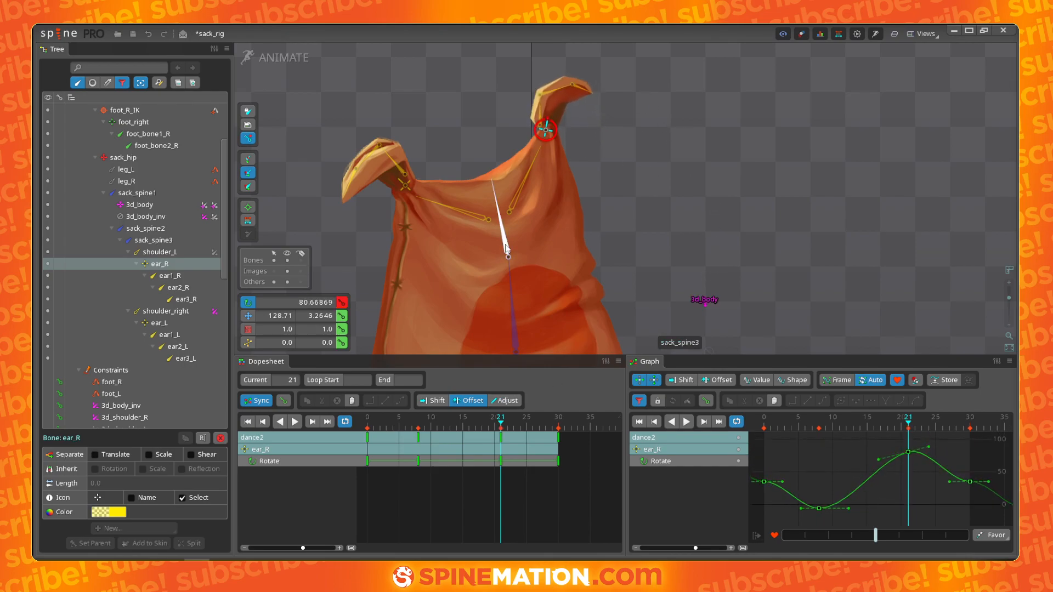
- Key ear_R's rotation at frame 26 at about 57°
scroll(593, 295, "up", 2)
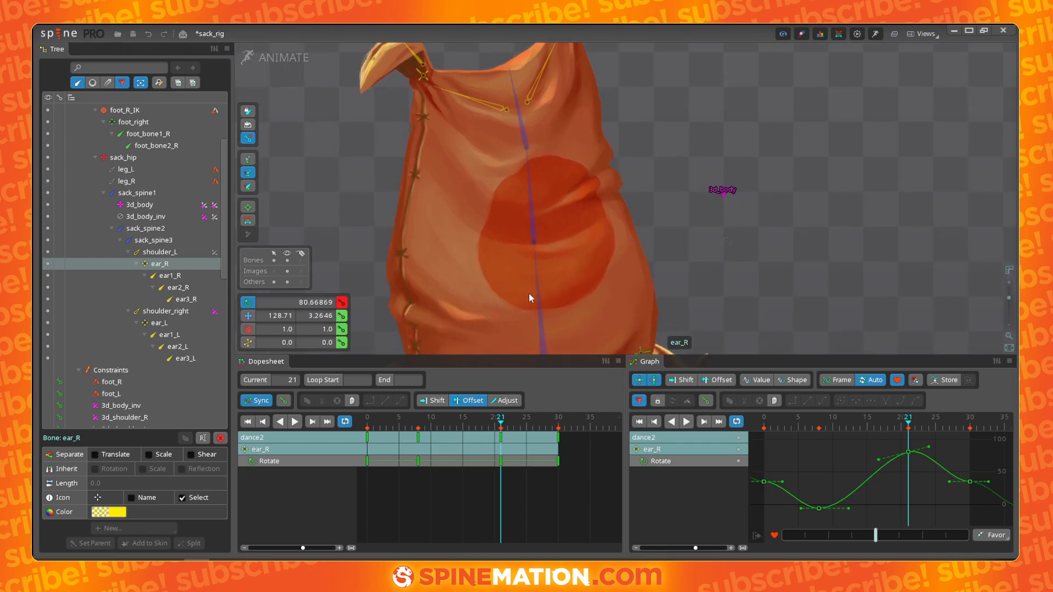
scroll(660, 131, "down", 2)
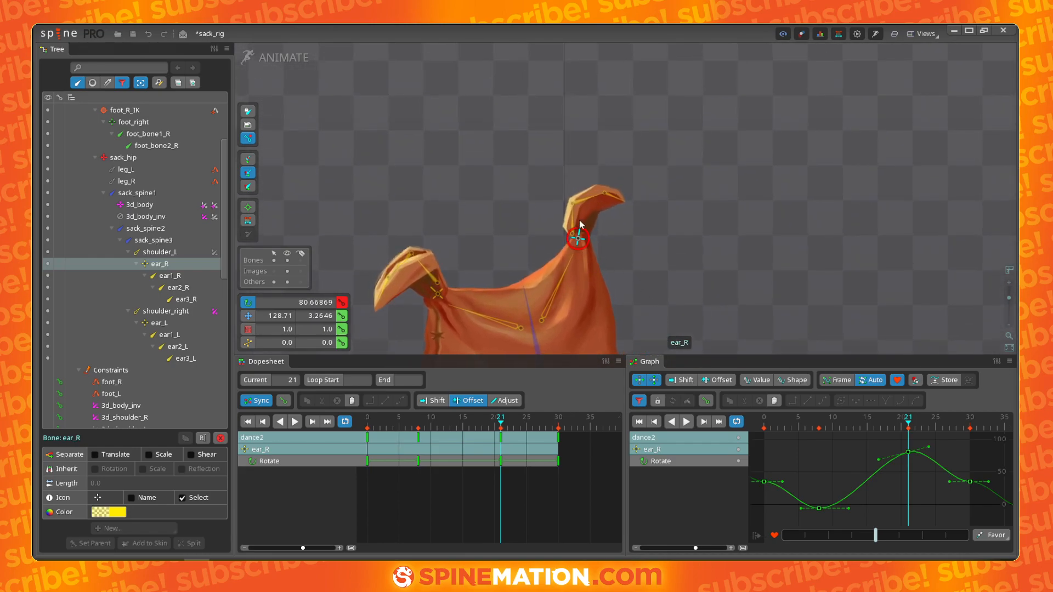
left_click_drag(501, 430, 533, 416)
scroll(747, 250, "down", 1)
left_click_drag(697, 295, 711, 171)
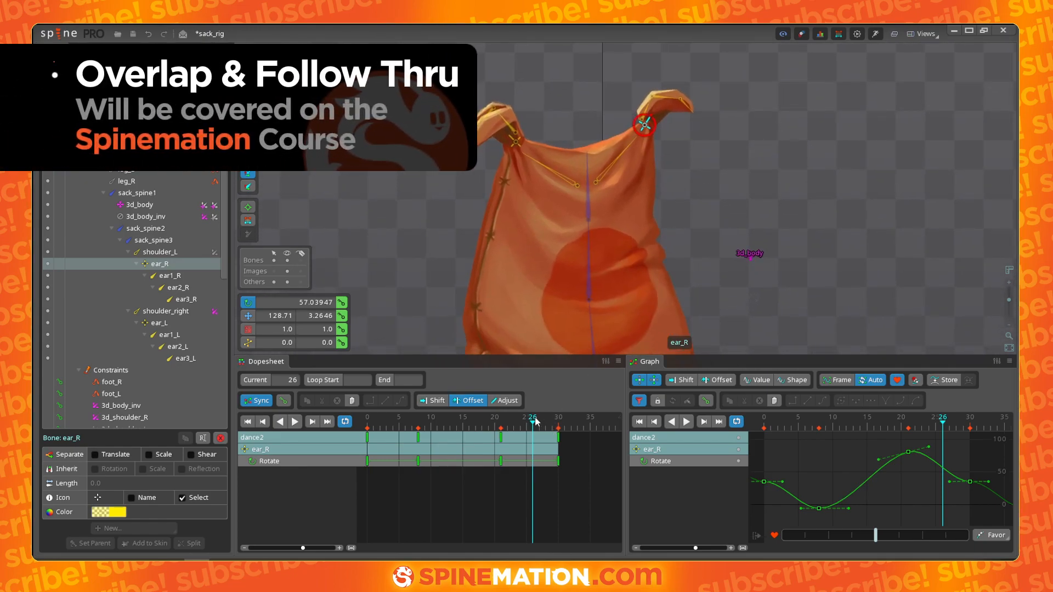
- Play back the animation and adjust the bezier handle of ear_R's rotation key at frame 26 in the graph
key("l")
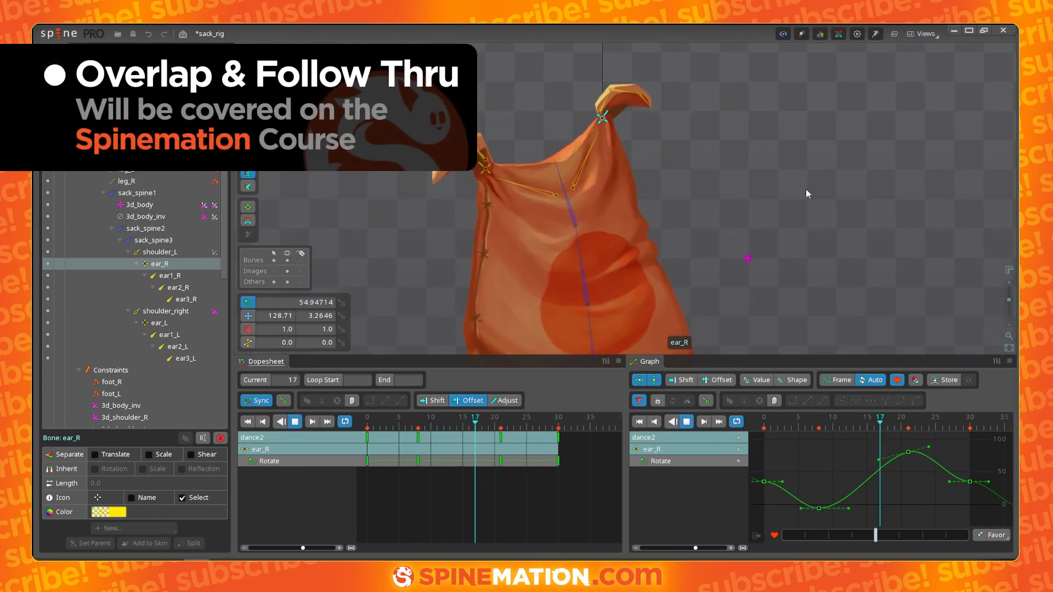
key("d")
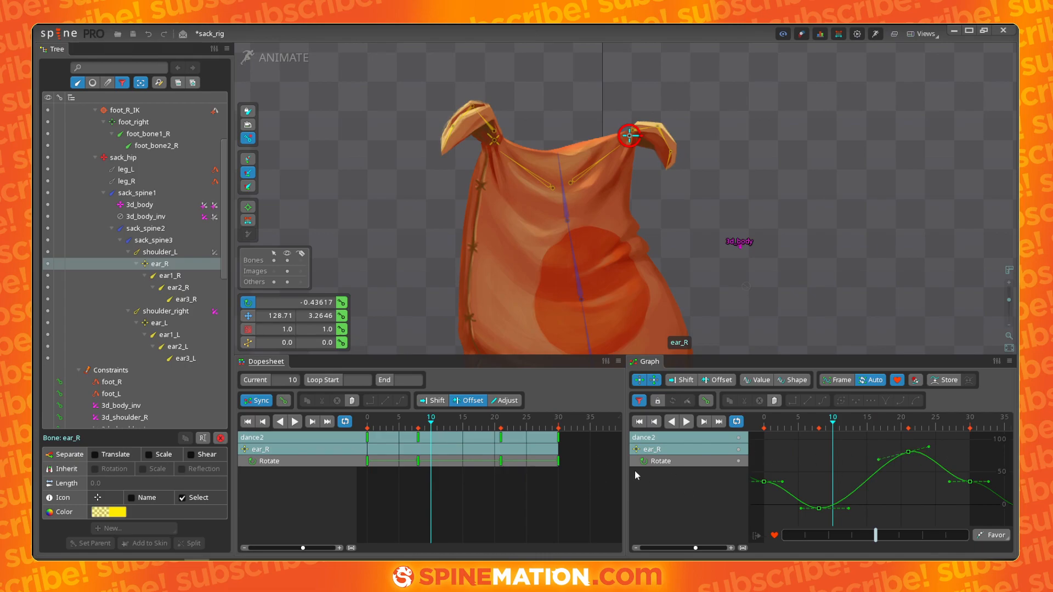
key("l")
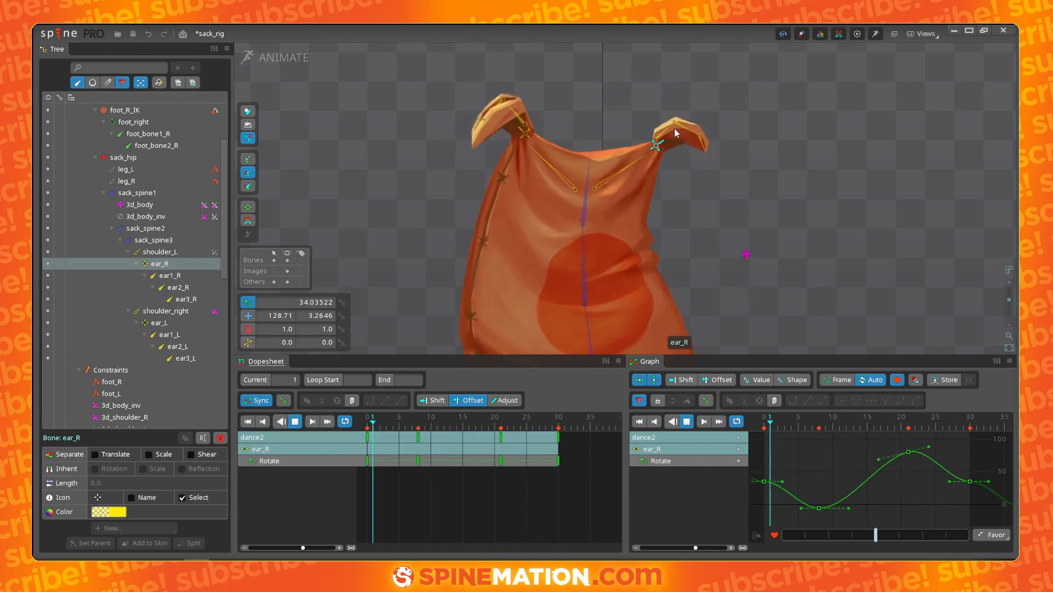
key("space")
left_click_drag(950, 483, 993, 497)
left_click(989, 484)
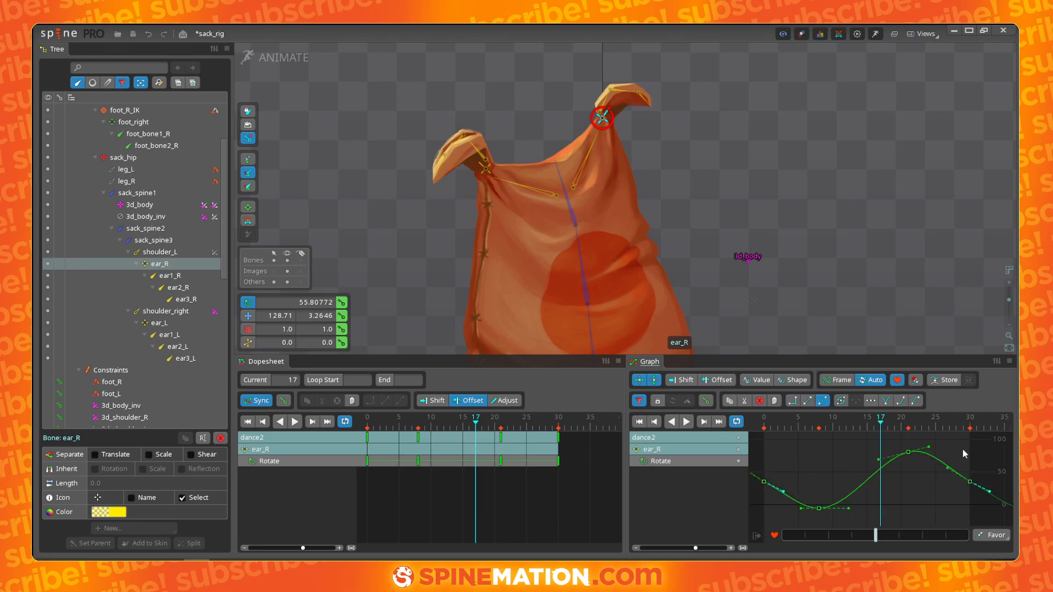
key("space")
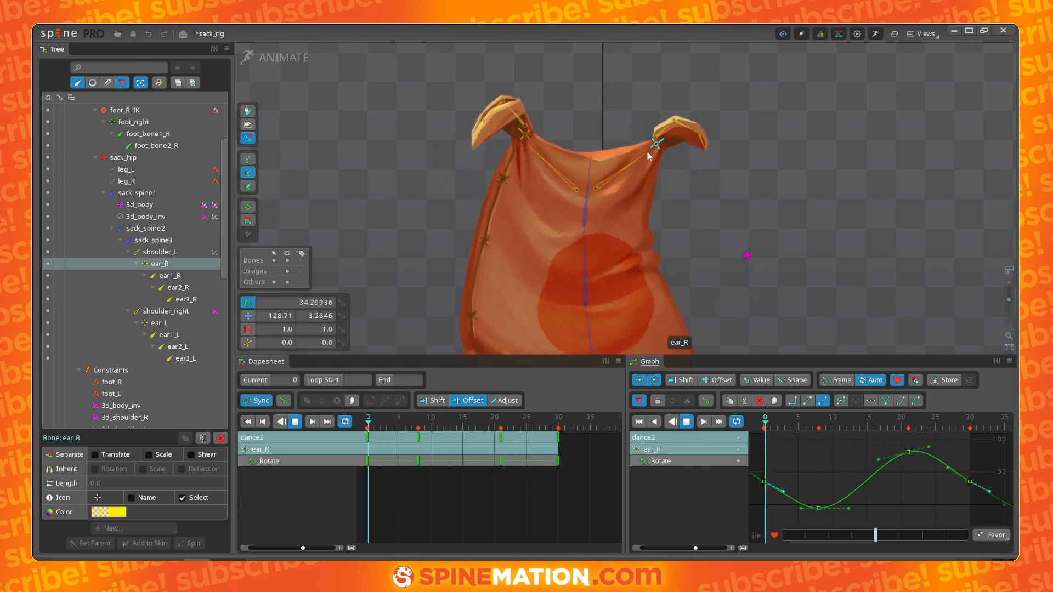
- Select ear_L and key its rotation at frame 7, rotating the ear to about 109°
key("space")
left_click(491, 159)
left_click_drag(497, 422, 412, 420)
left_click_drag(424, 190, 376, 153)
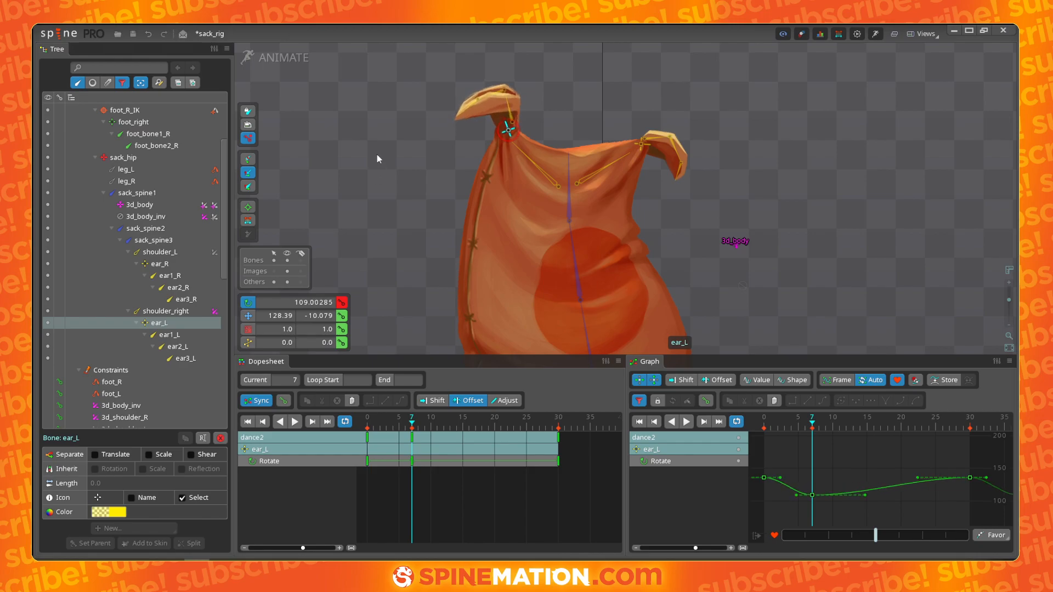
- Key ear_L's rotation at frame 23, rotating the ear up to about 184°
left_click_drag(415, 426, 512, 390)
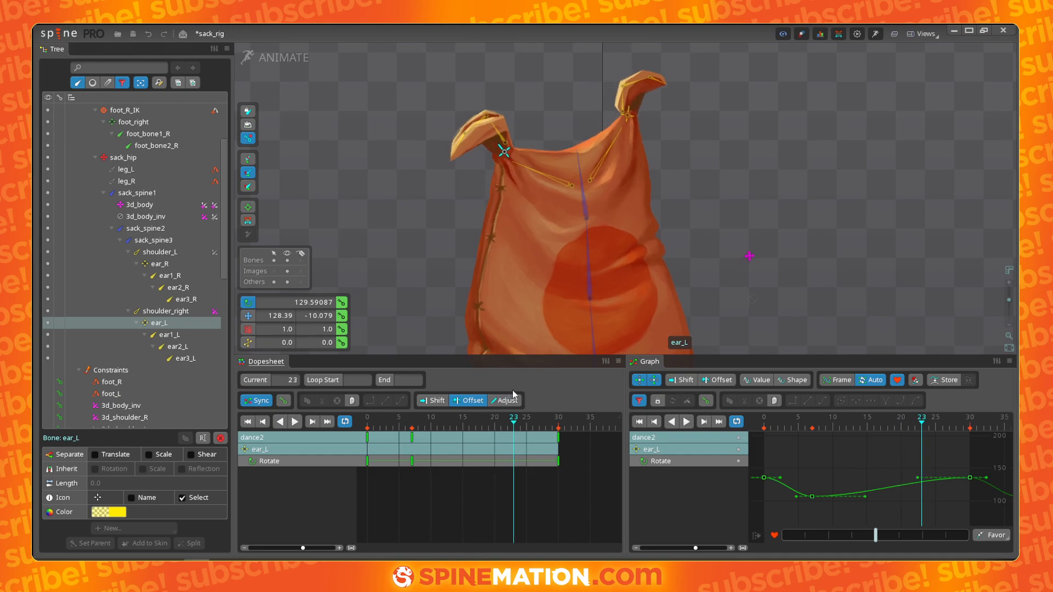
left_click_drag(374, 89, 414, 212)
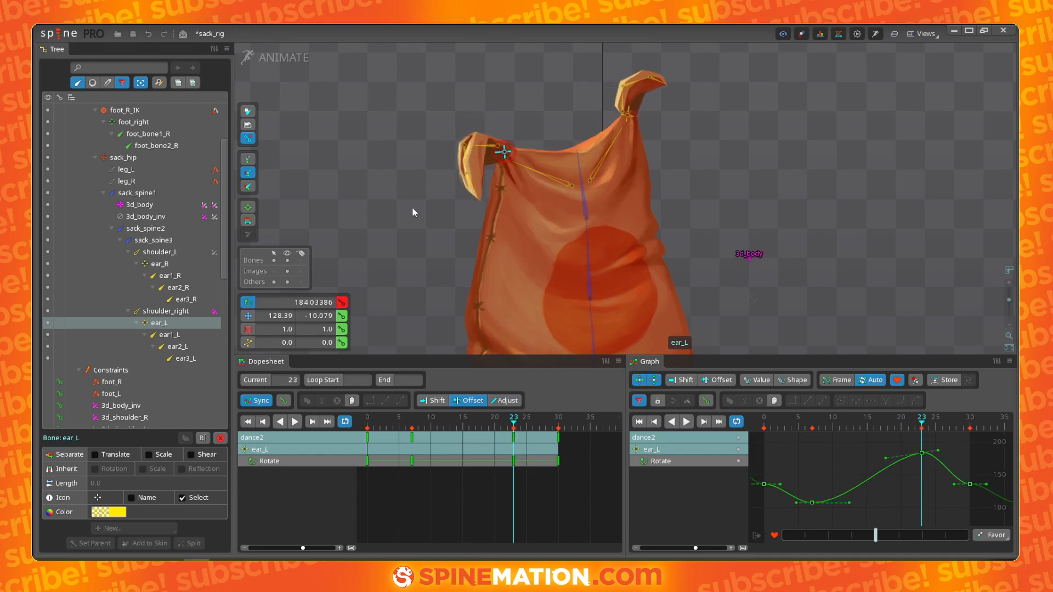
- Select all of ear_L's keys and apply an eased bezier curve to them
left_click_drag(580, 441, 242, 424)
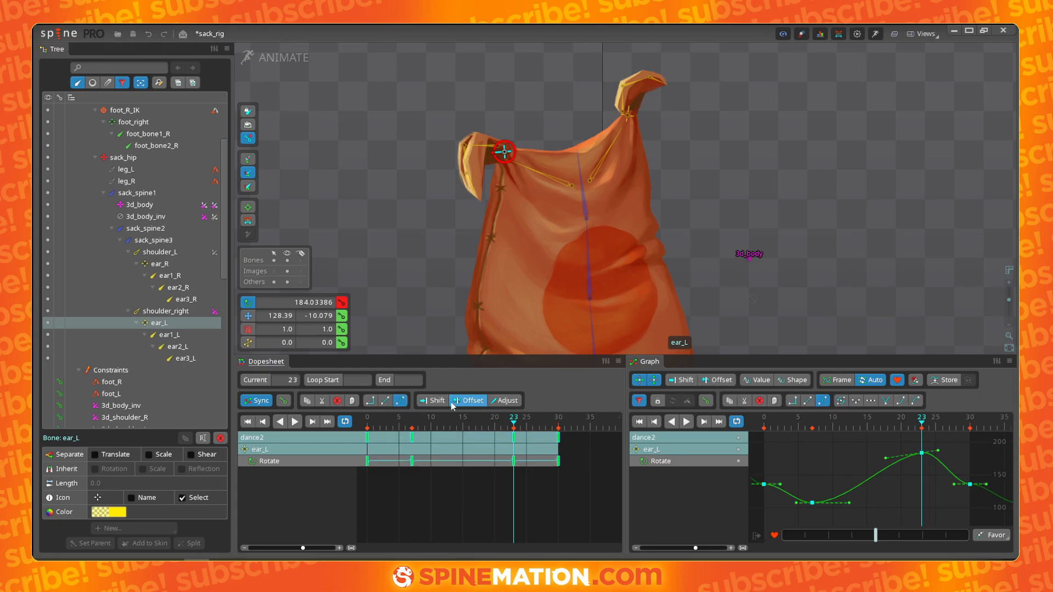
left_click(401, 401)
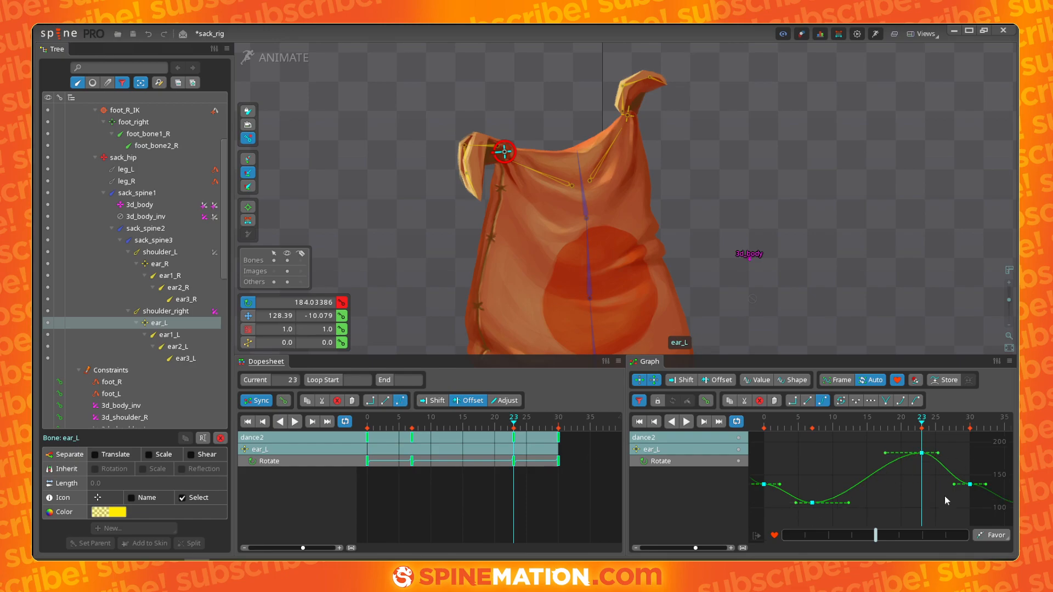
- Adjust the bezier handles of ear_L's rotation keys at frames 23 and 0 in the graph
left_click(922, 454)
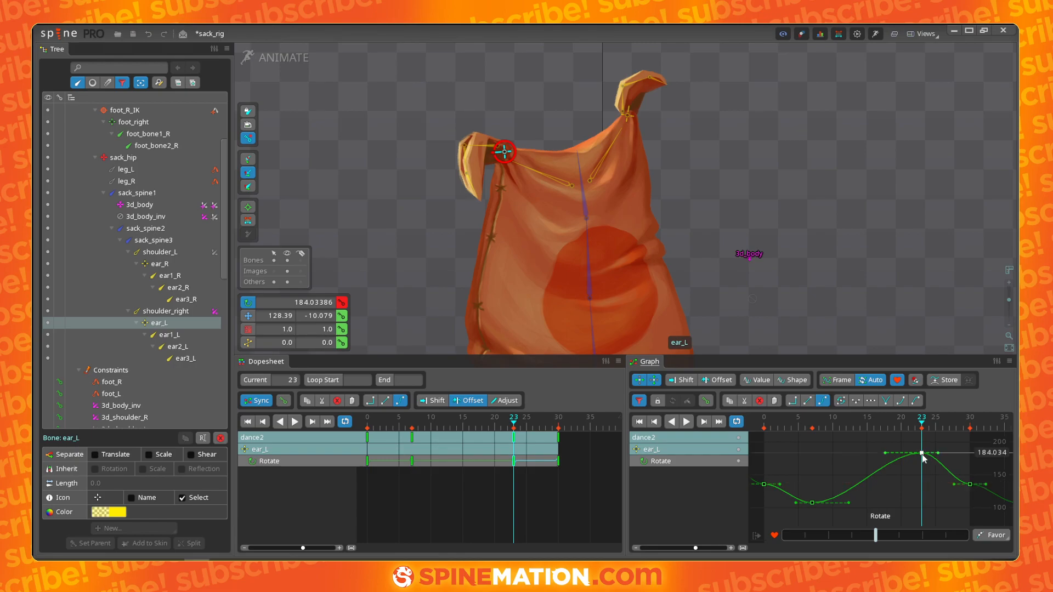
left_click(898, 405)
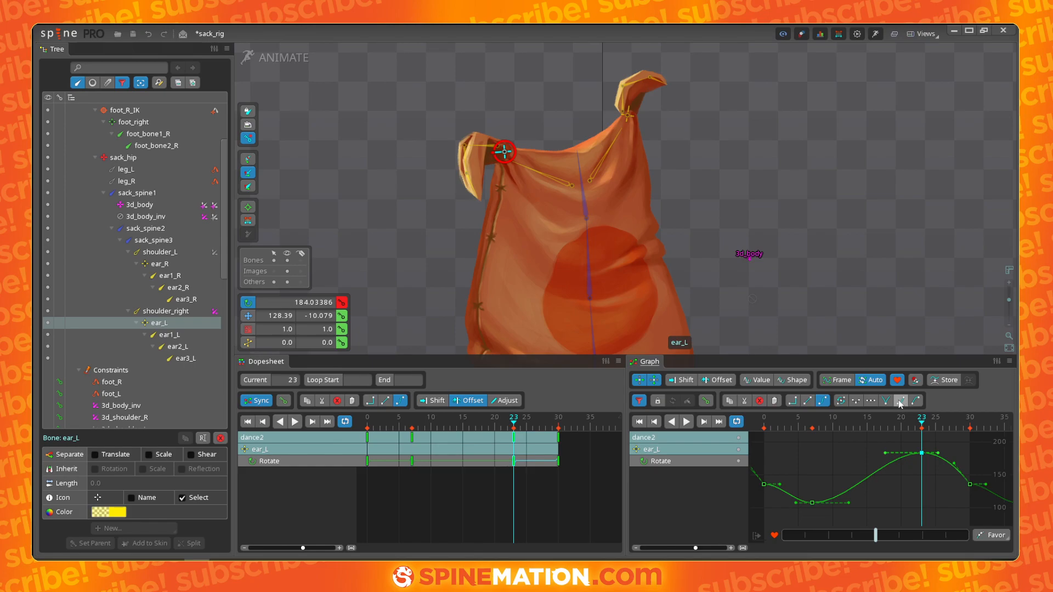
left_click(764, 484)
left_click(914, 404)
left_click(956, 475)
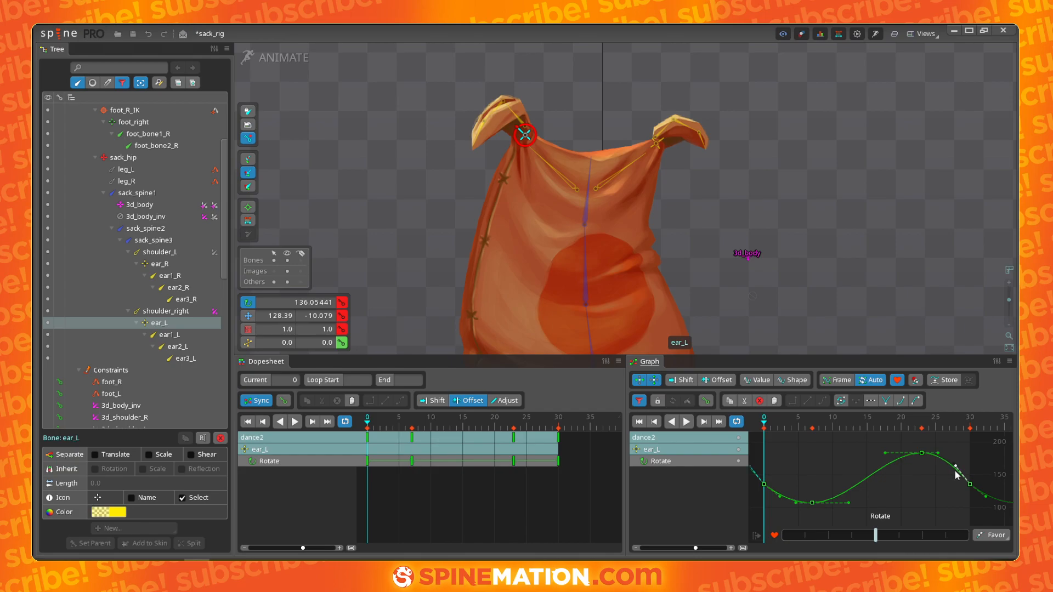
left_click(985, 496)
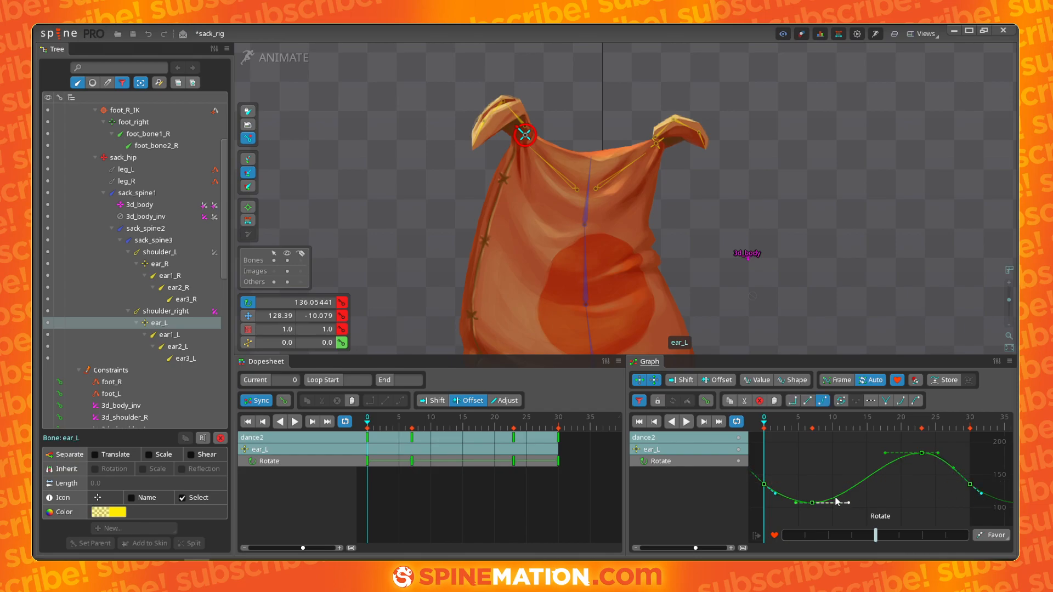
left_click_drag(792, 505, 790, 510)
left_click(884, 455)
left_click_drag(886, 455, 888, 440)
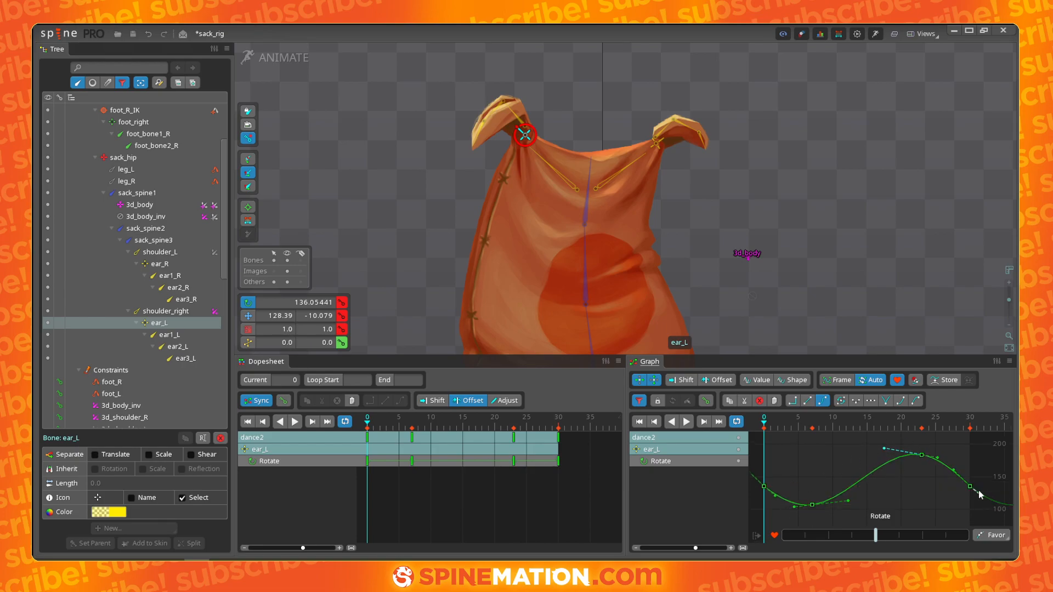
- Play back the animation to review the ear motion
key("space")
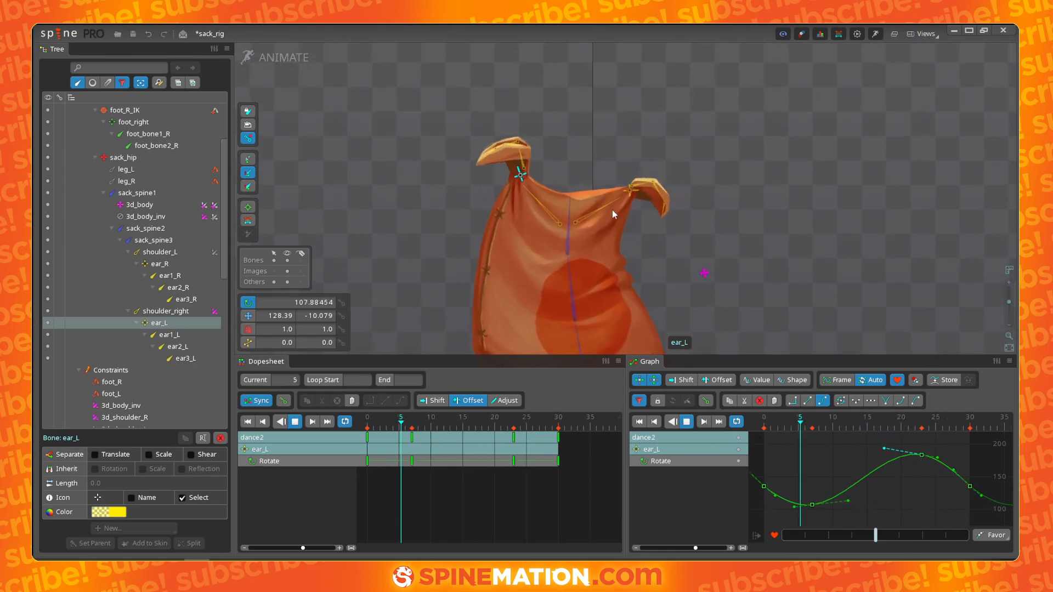
key("space")
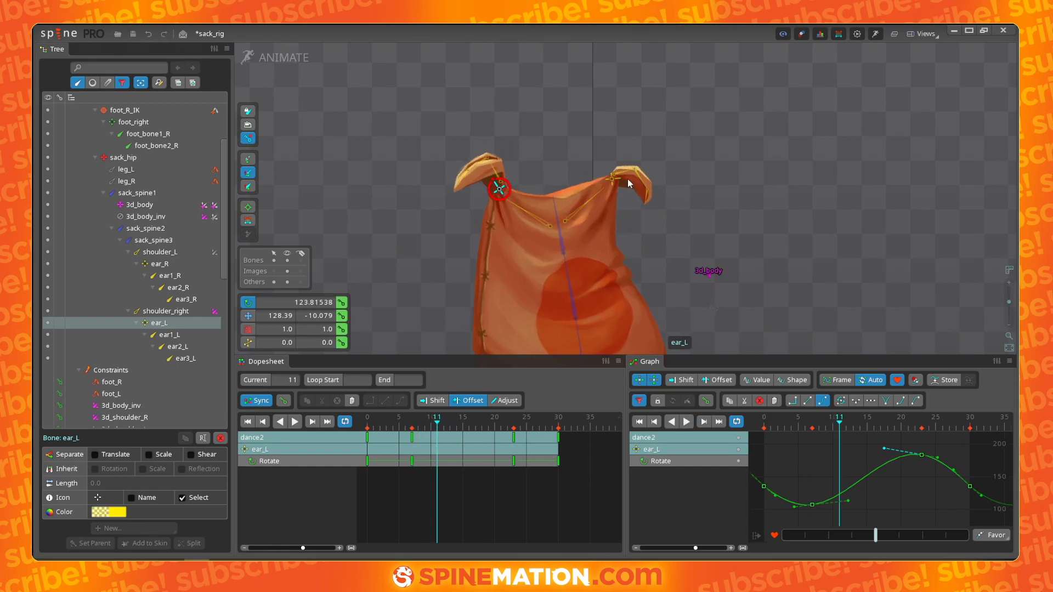
key("space")
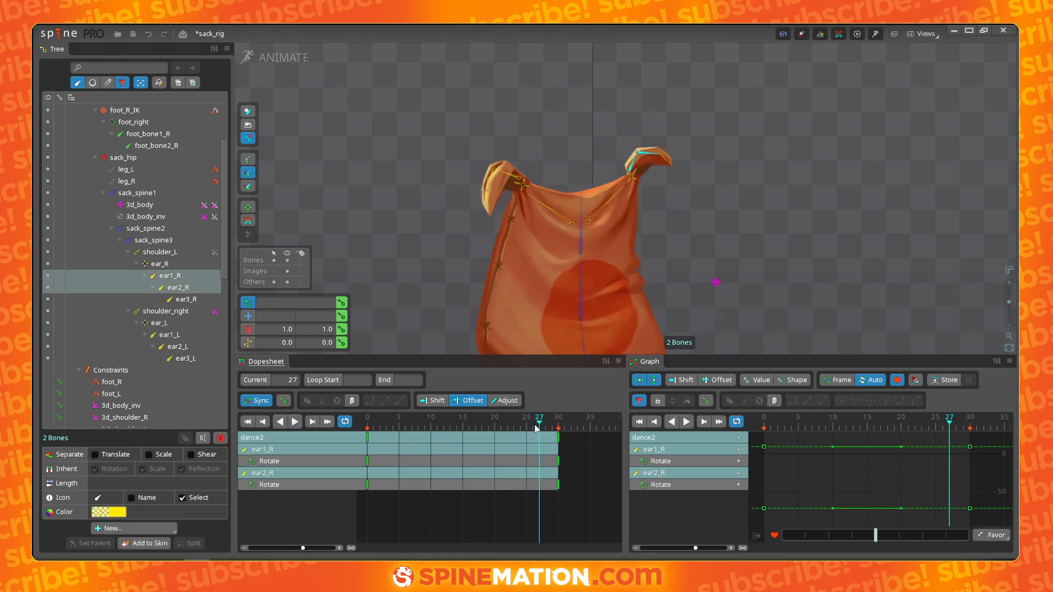
- Select ear1_R and ear2_R and key their rotation at frame 5, curling the ear tip
left_click_drag(538, 426, 368, 422)
scroll(686, 190, "up", 2)
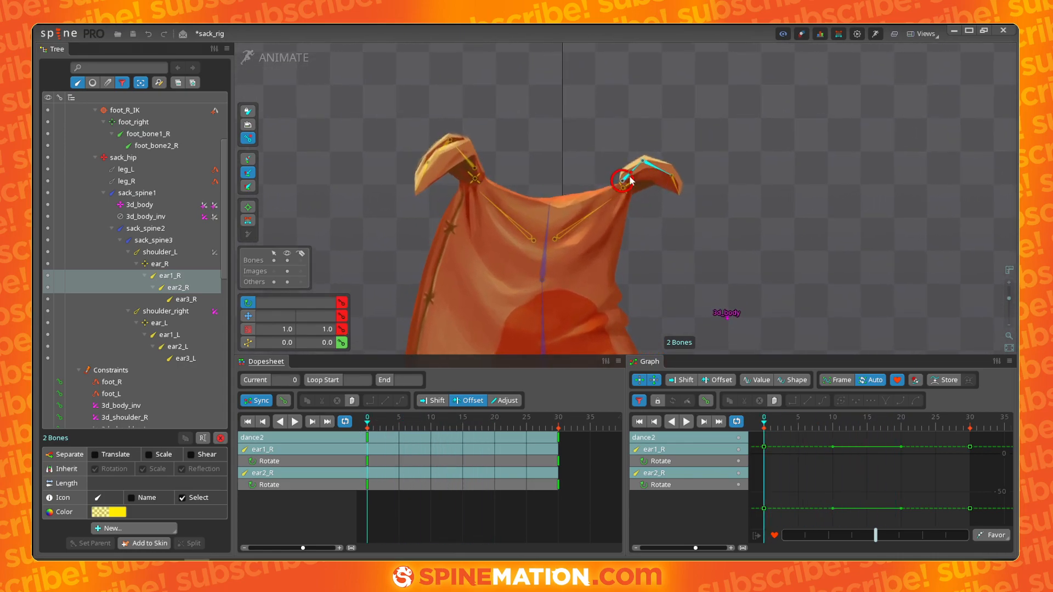
left_click(464, 155)
left_click(444, 147, "ctrl")
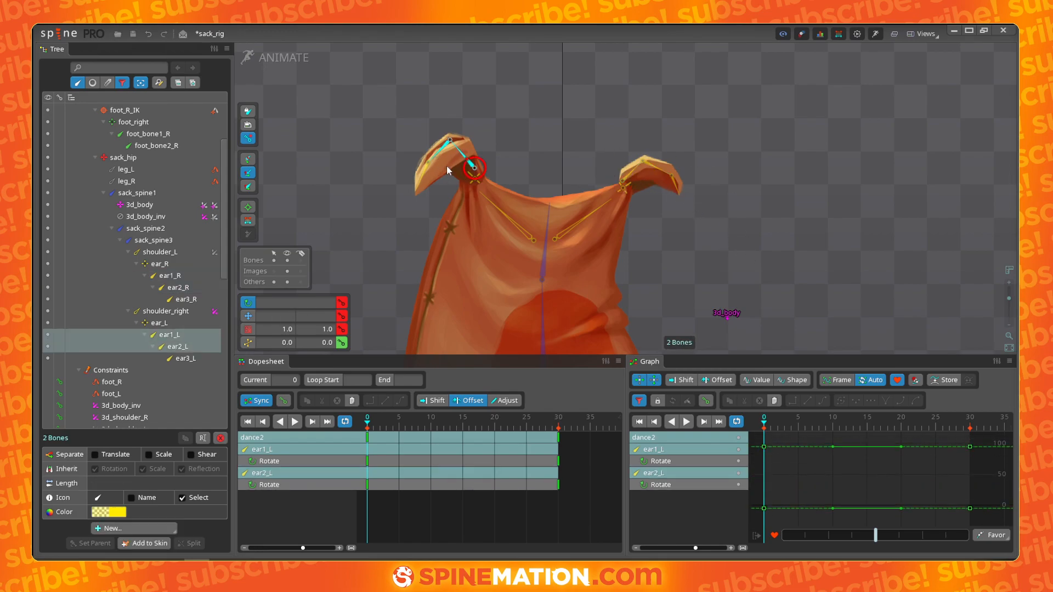
left_click(677, 192)
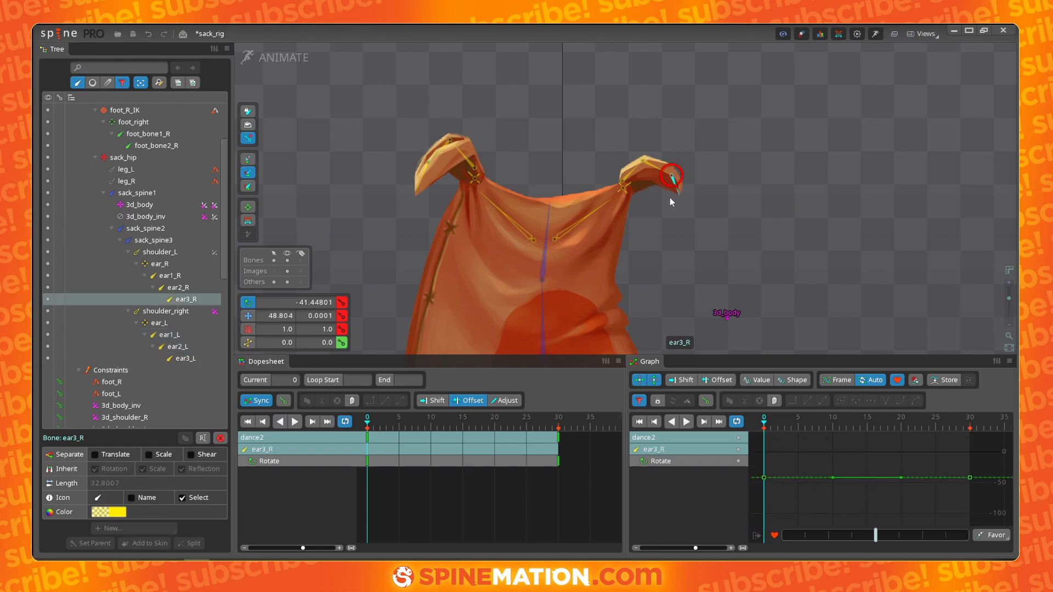
left_click(420, 184)
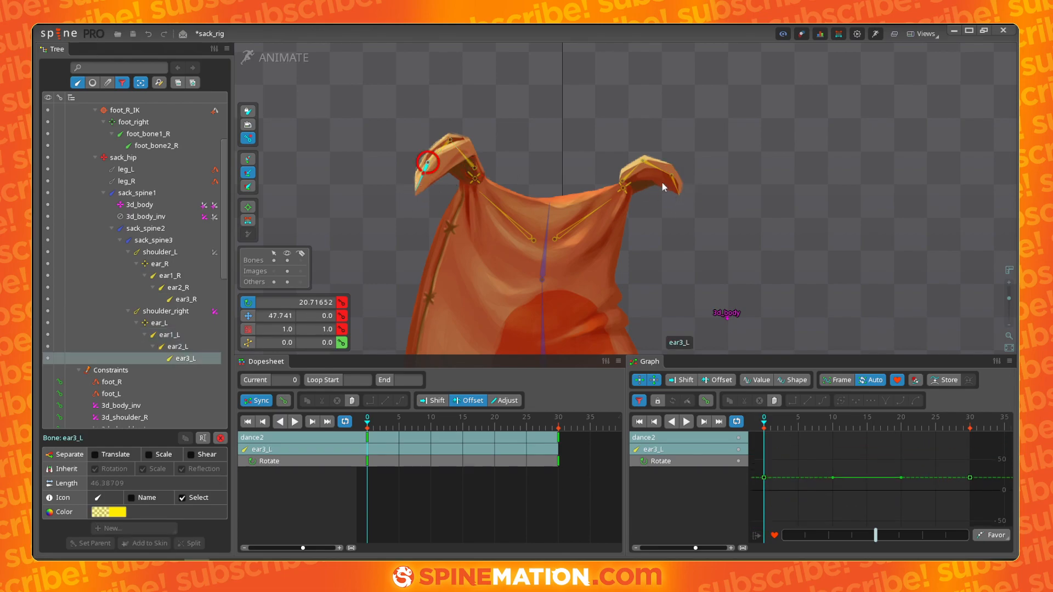
left_click(634, 175)
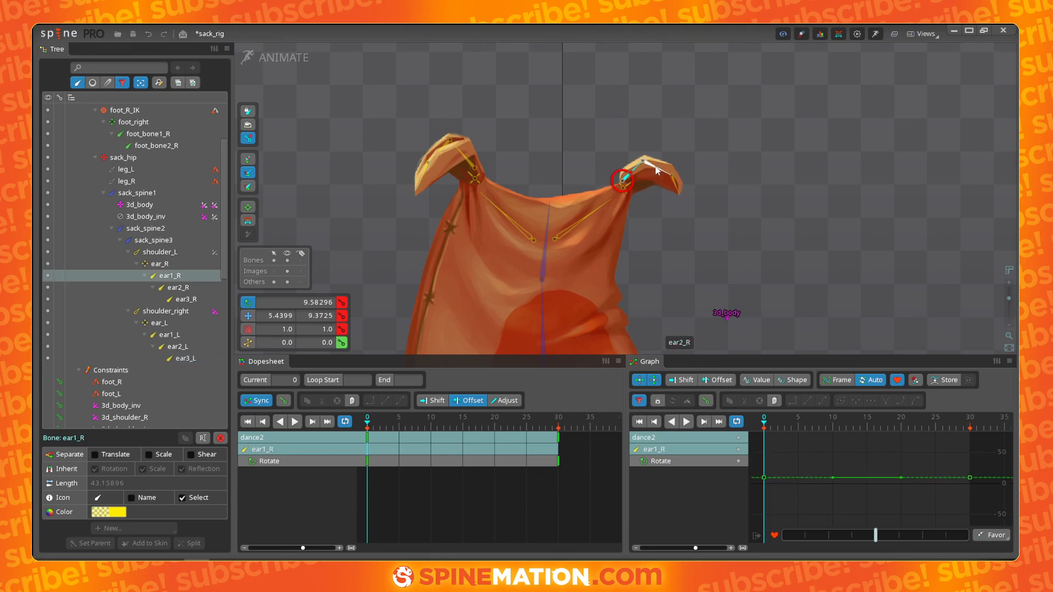
left_click(658, 168, "ctrl")
left_click_drag(367, 428, 399, 428)
left_click_drag(679, 281, 729, 259)
- Key ear1_R and ear2_R rotations at frames 13 and 25, bending the ear tip back and forth
left_click_drag(408, 429, 450, 431)
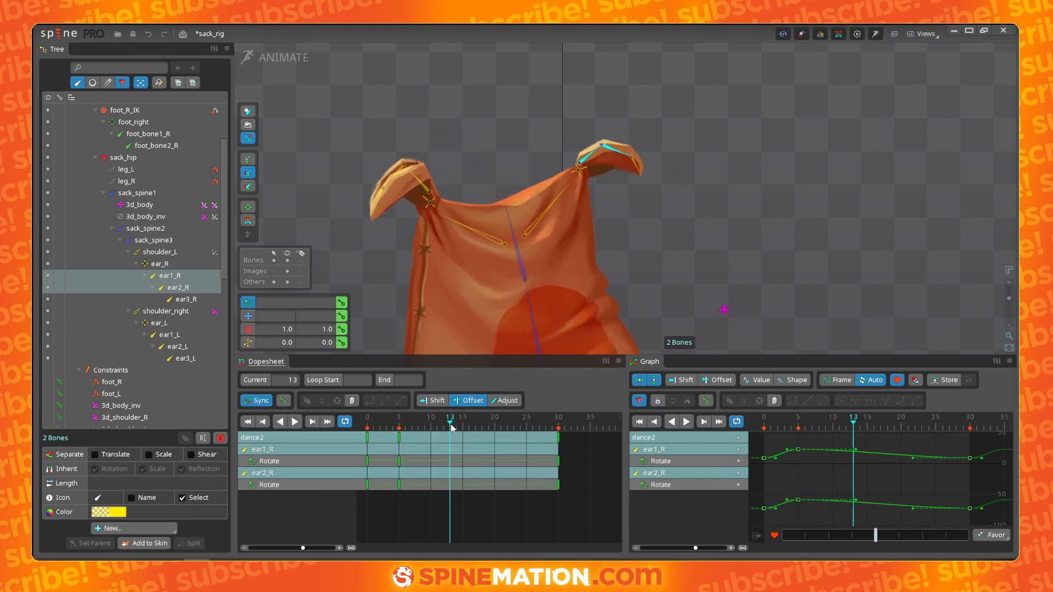
left_click_drag(715, 179, 690, 227)
left_click_drag(455, 430, 525, 431)
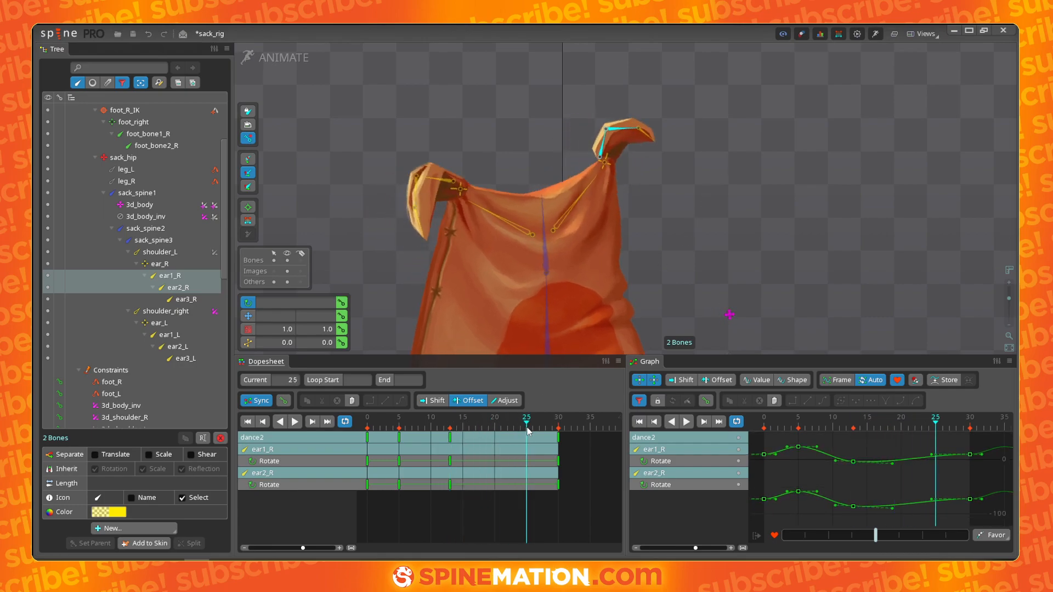
left_click_drag(756, 228, 747, 186)
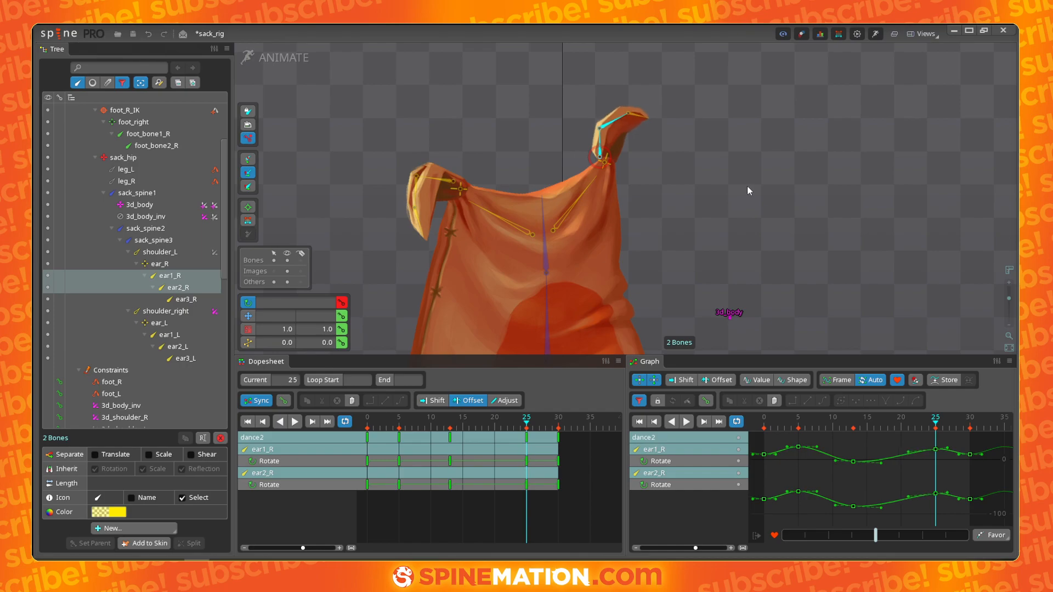
- Inspect the rotation curves of ear1_R, sack_spine2 and sack_spine3 by selecting each bone
left_click_drag(522, 427, 588, 423)
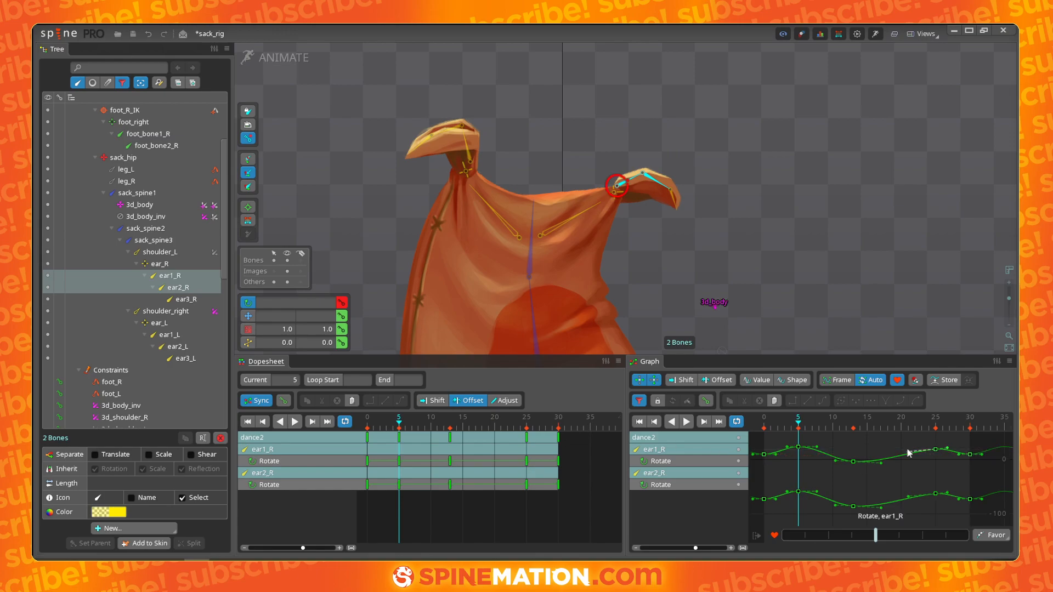
left_click(737, 463)
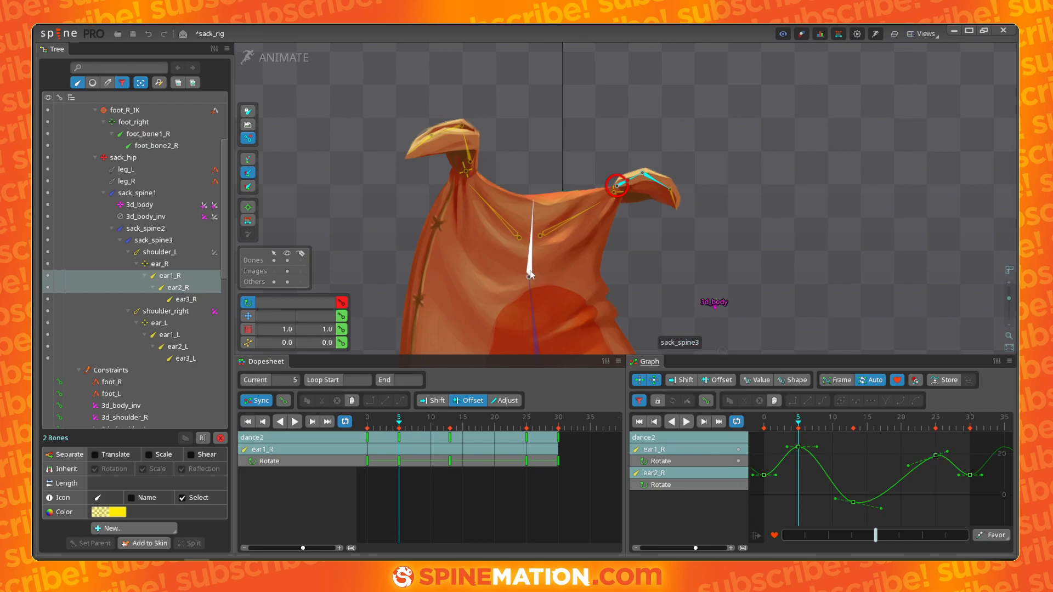
left_click(532, 305)
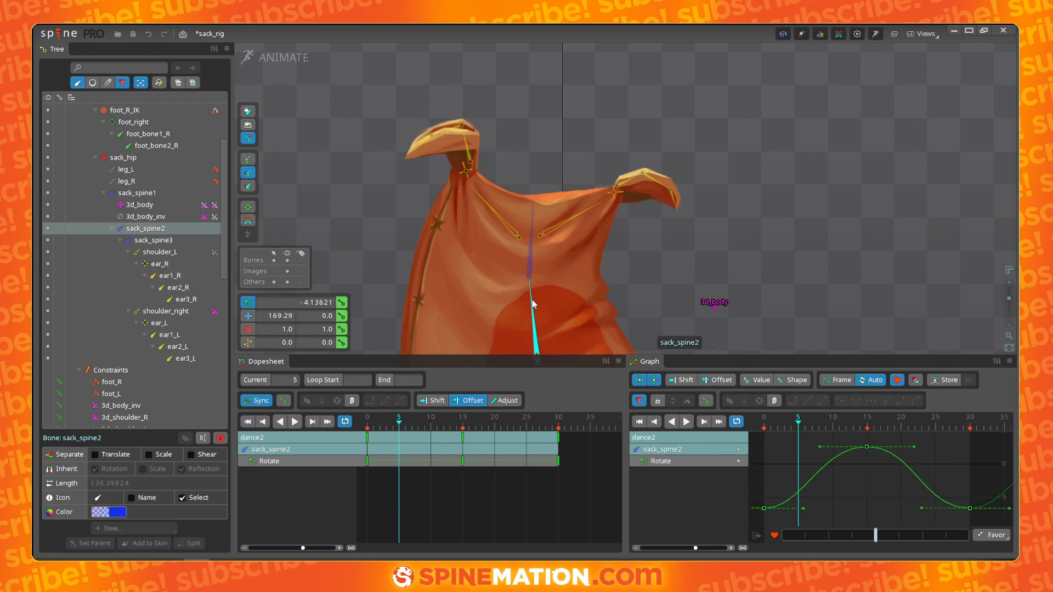
left_click(533, 275)
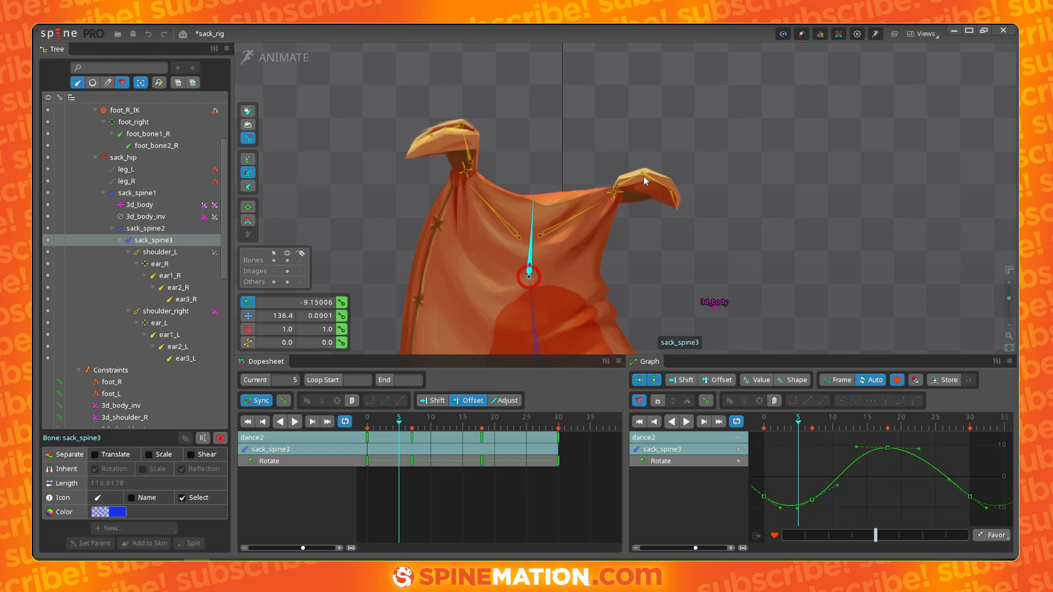
left_click(644, 176)
left_click(629, 184, "ctrl")
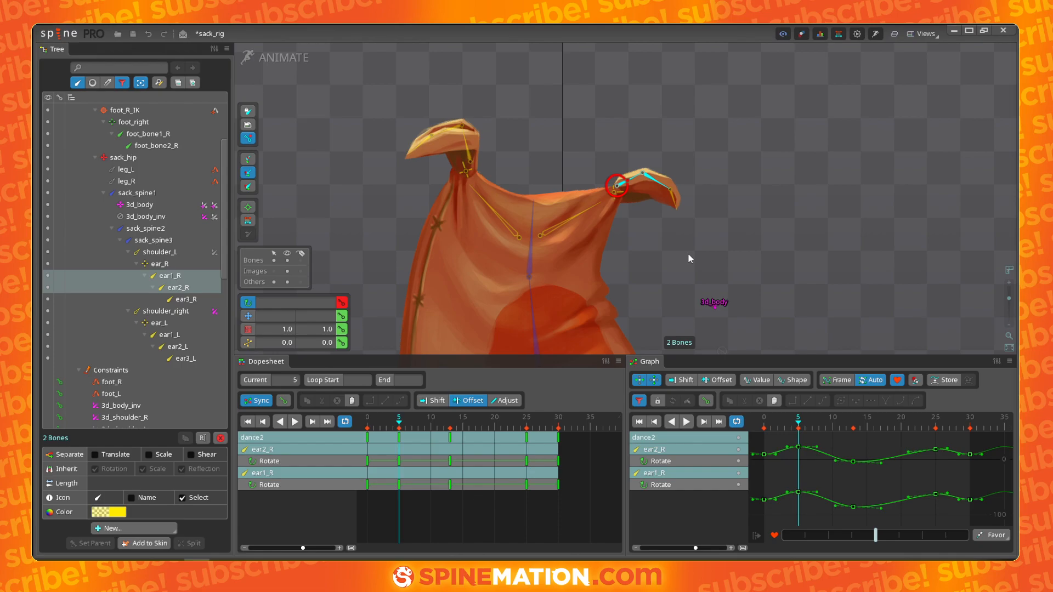
left_click(629, 184)
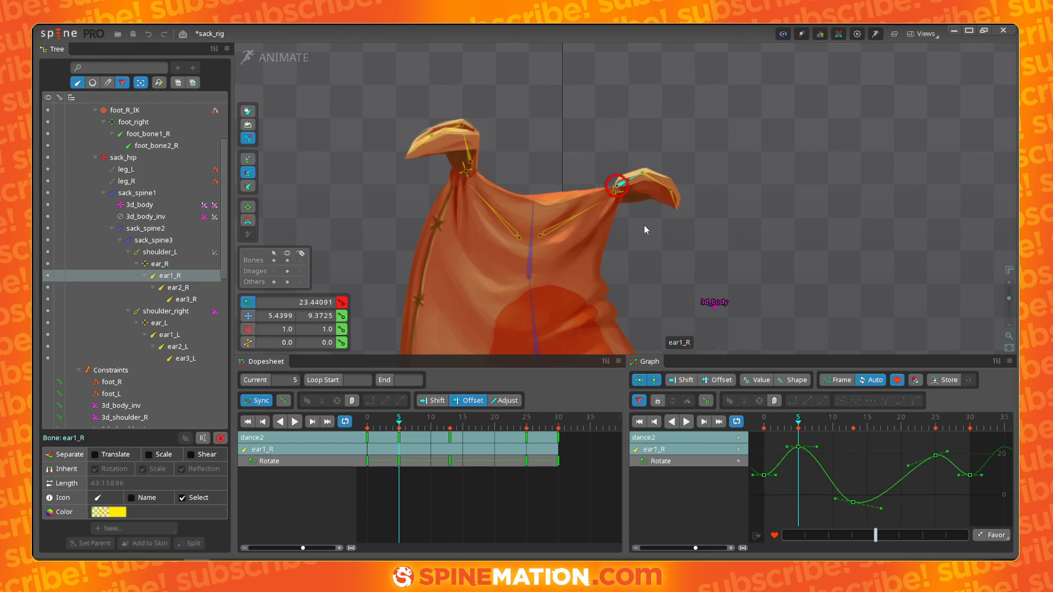
- Lower ear1_R's rotation key at frame 25 to about 0° in the graph
left_click(368, 426)
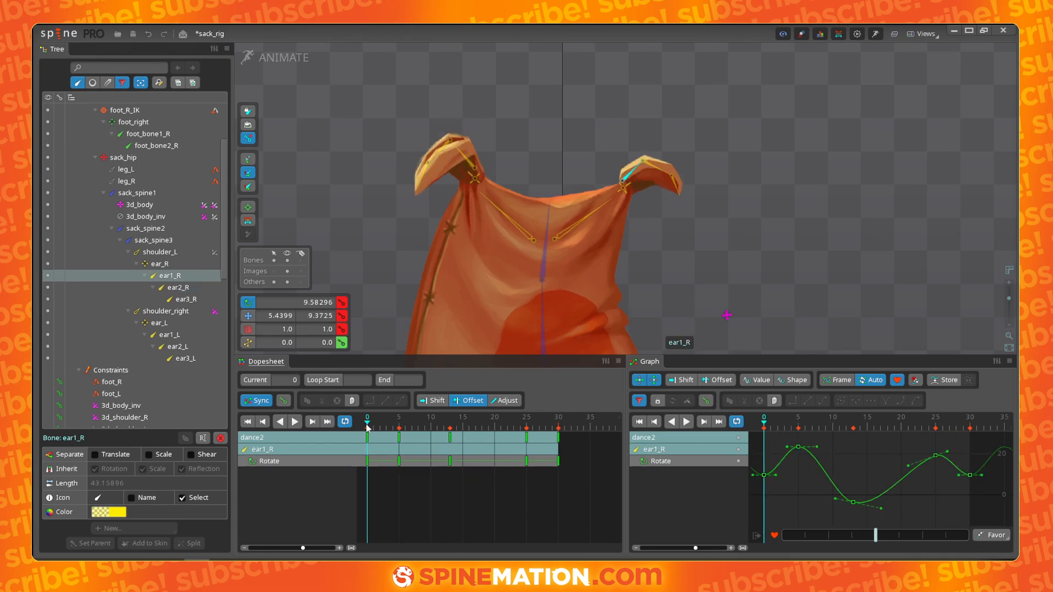
left_click_drag(371, 428, 528, 420)
left_click(527, 439)
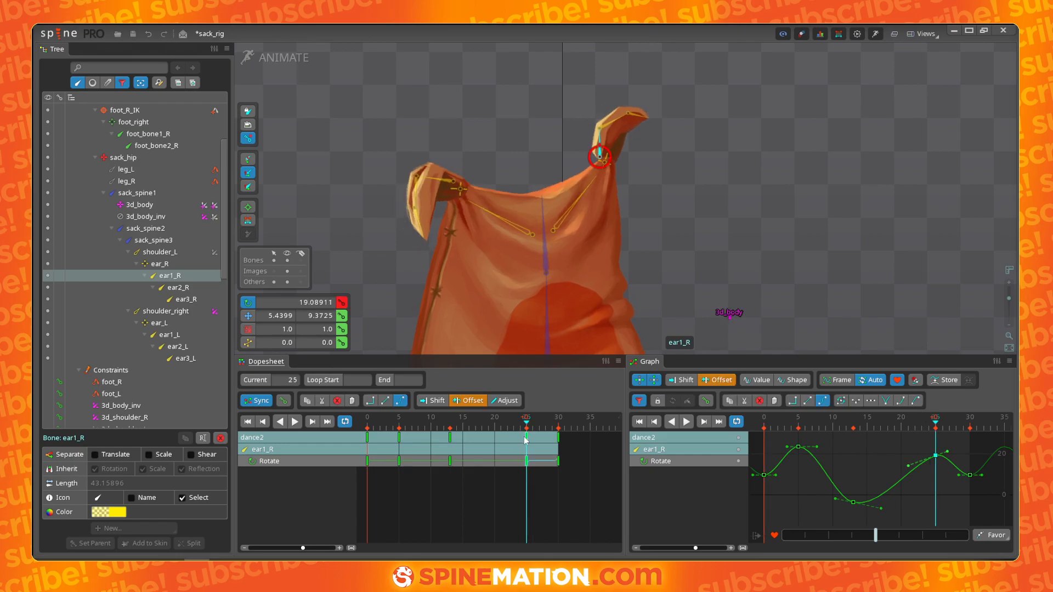
left_click_drag(938, 464, 985, 467)
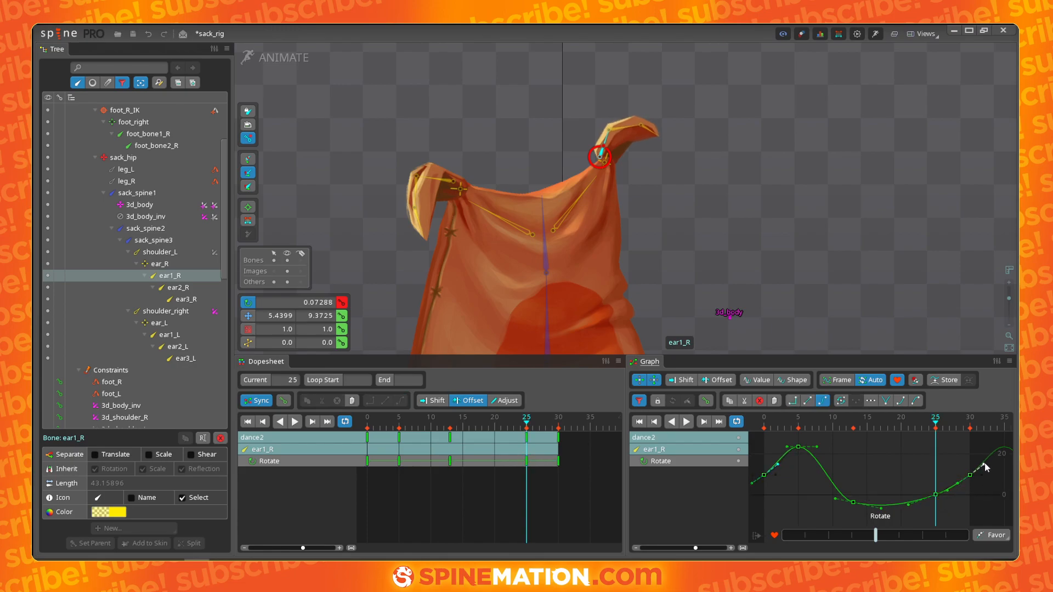
- Adjust ear1_R's low rotation key in the graph and delete its rotation key at frame 25
left_click(854, 502)
left_click_drag(854, 502, 908, 497)
left_click(936, 484)
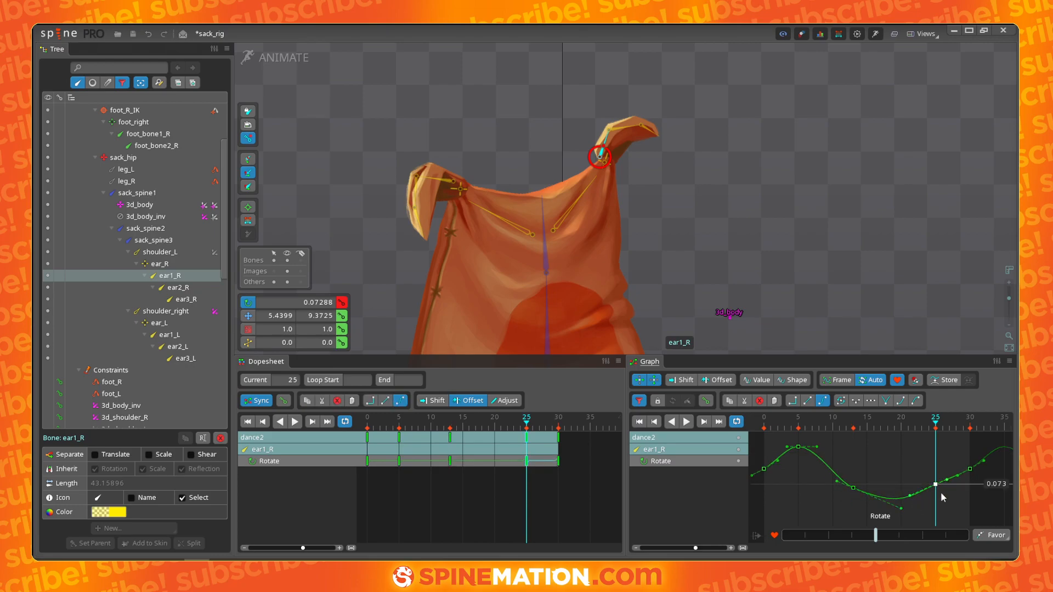
key("Delete")
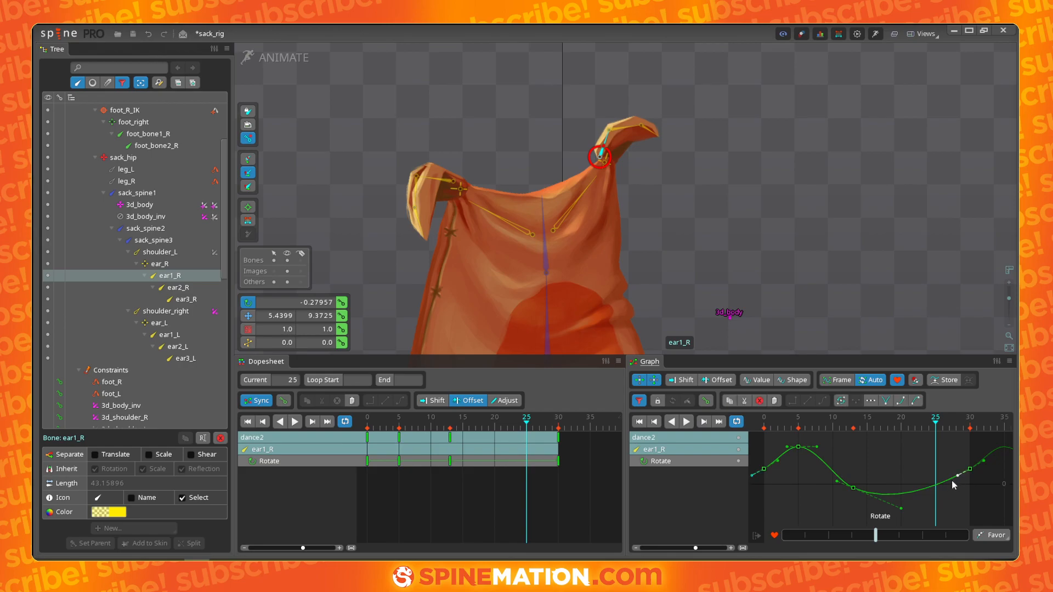
- Reshape ear1_R's rotation curve tangents so the ear eases smoothly back into the loop
left_click_drag(902, 508, 910, 513)
left_click_drag(527, 424, 578, 425)
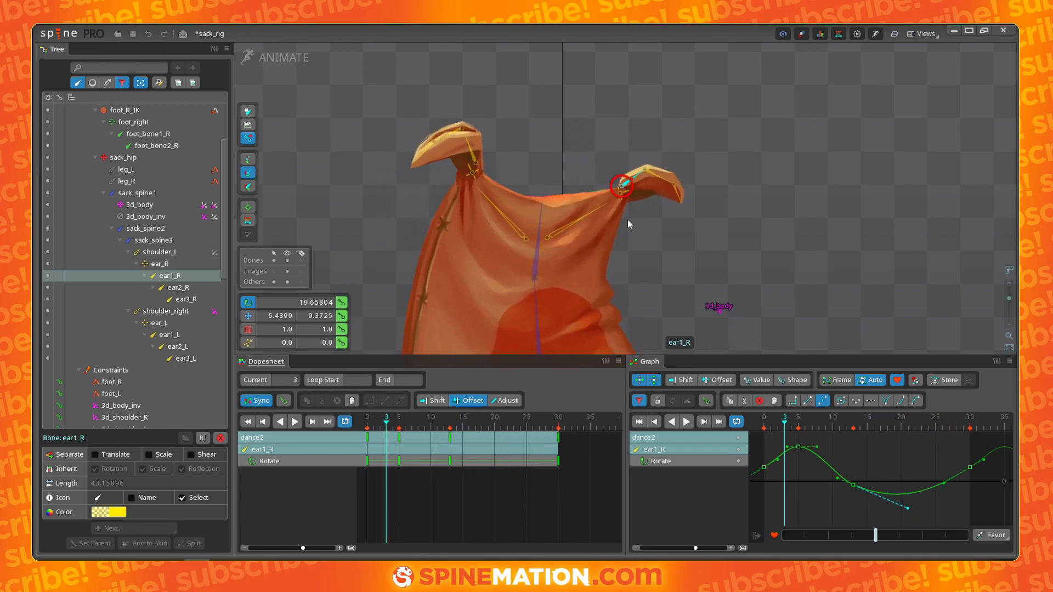
left_click_drag(778, 459, 771, 463)
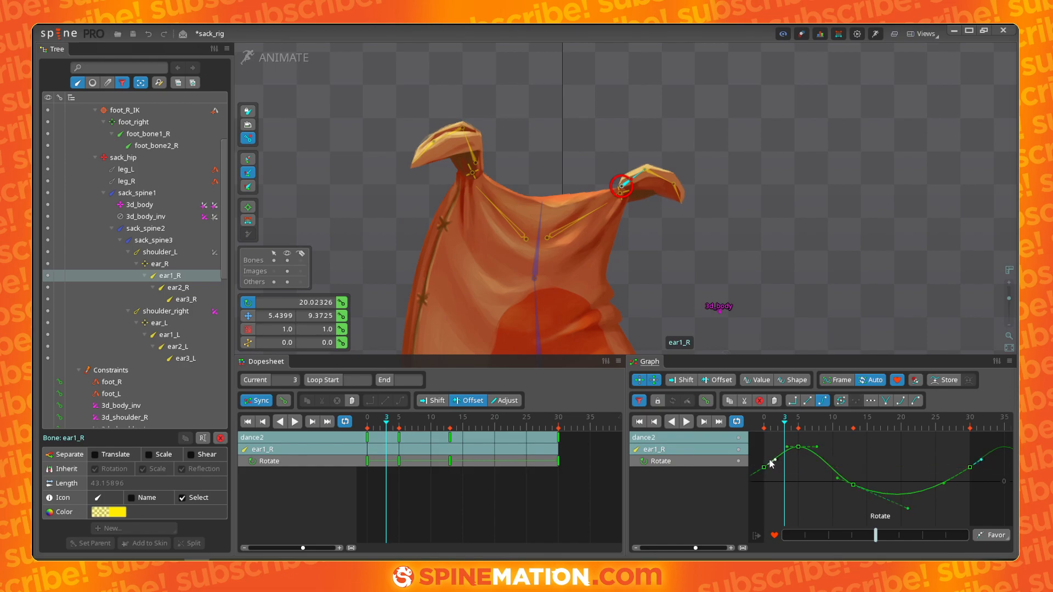
left_click(945, 483)
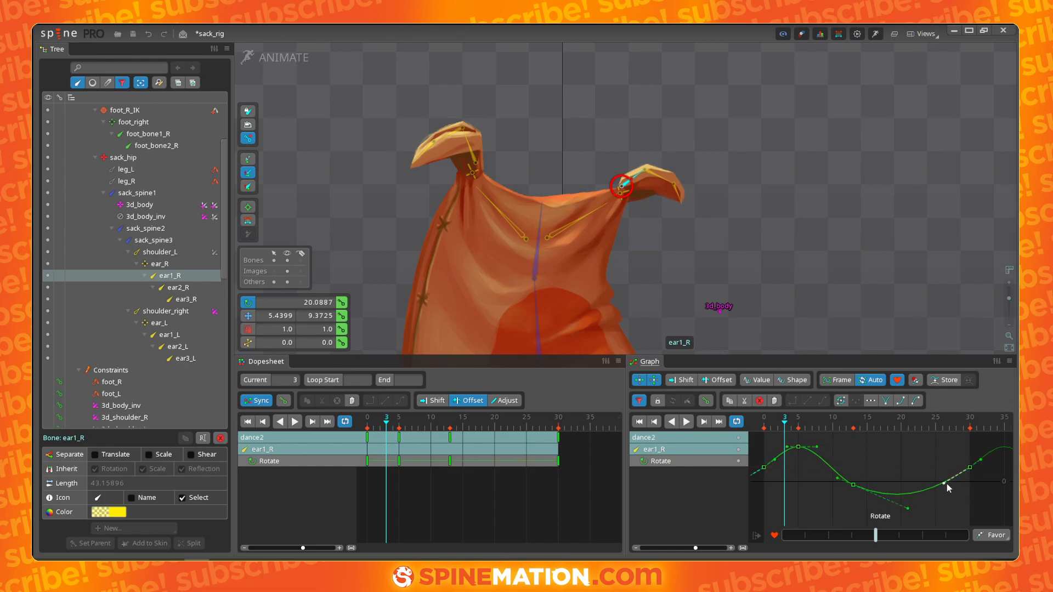
- Select ear2_R, delete its rotation key near frame 25, and adjust the remaining curve's tangent
left_click(660, 176)
left_click_drag(933, 459, 927, 521)
key("Delete")
left_click_drag(959, 471, 983, 459)
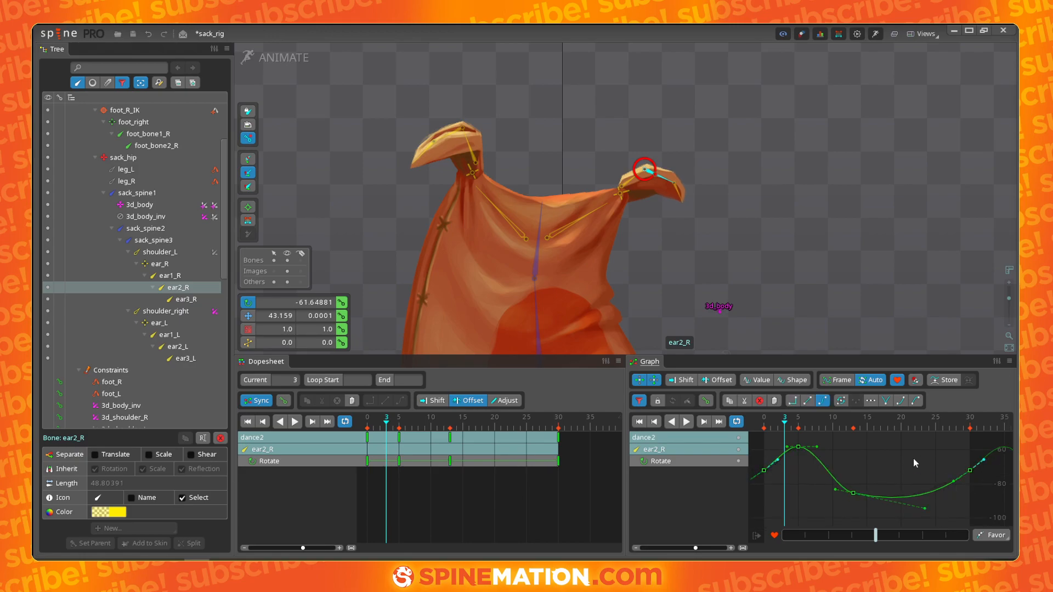
- Adjust ear2_R's rotation curve handles near the start and its low key at frame 13
left_click_drag(816, 447, 777, 466)
left_click(777, 461)
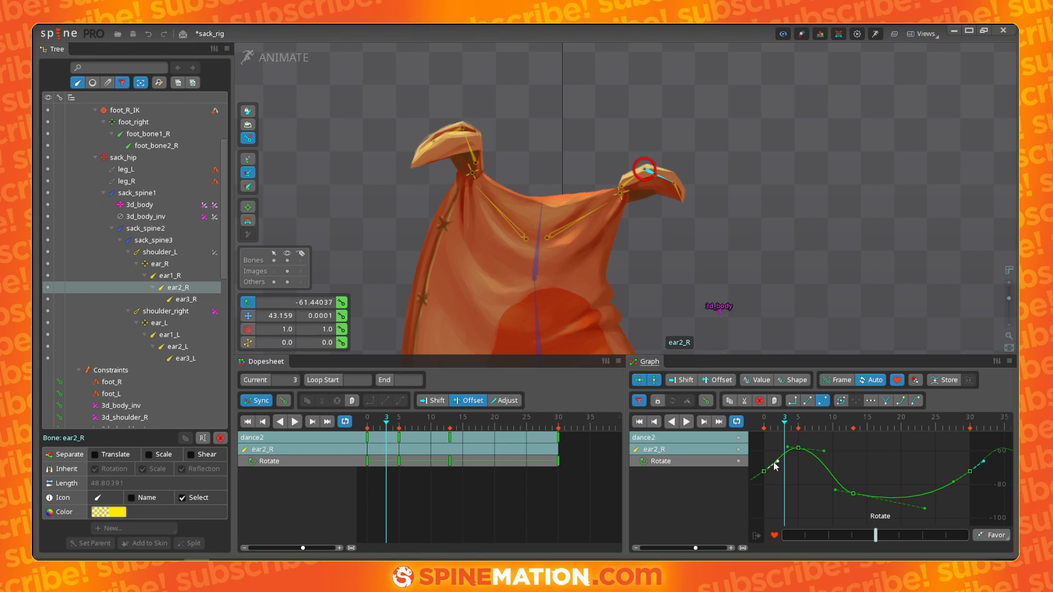
left_click(854, 494)
mouse_move(854, 498)
left_mouse_down()
mouse_move(875, 497)
mouse_move(842, 487)
left_mouse_up()
- Move ear2_R's low rotation key to about frame 17, adjust its tangent, and play the animation
left_click(644, 174)
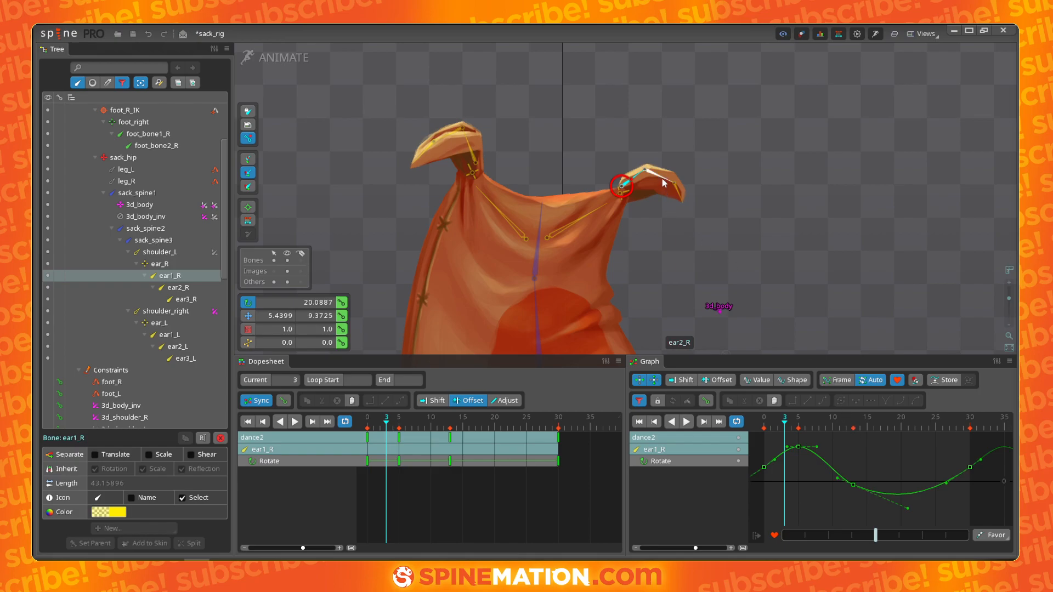
left_click(663, 179)
left_click(880, 496)
left_click_drag(879, 500, 880, 504)
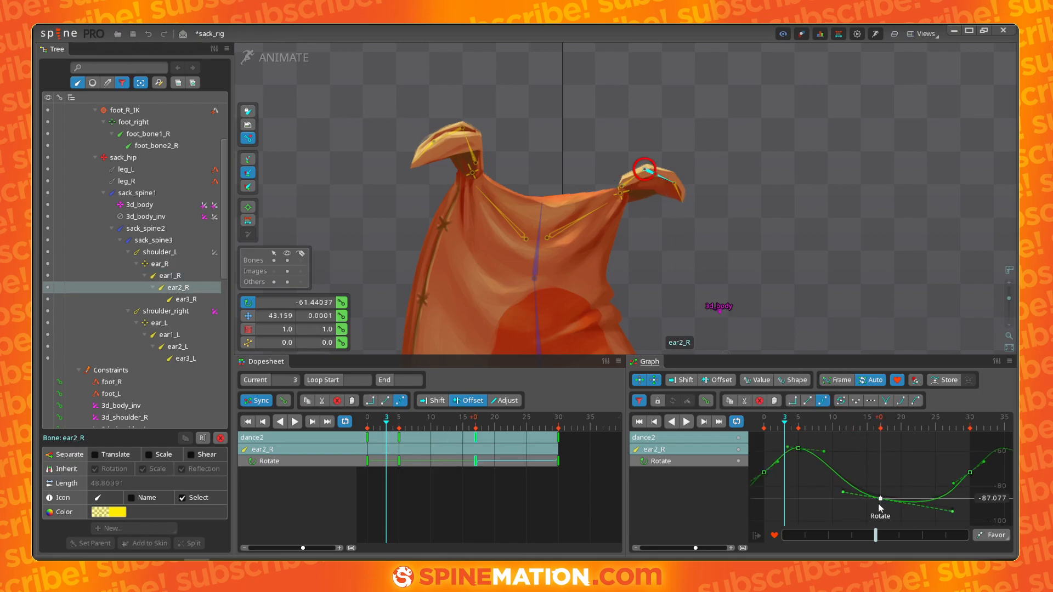
left_click_drag(952, 509, 928, 507)
key("space")
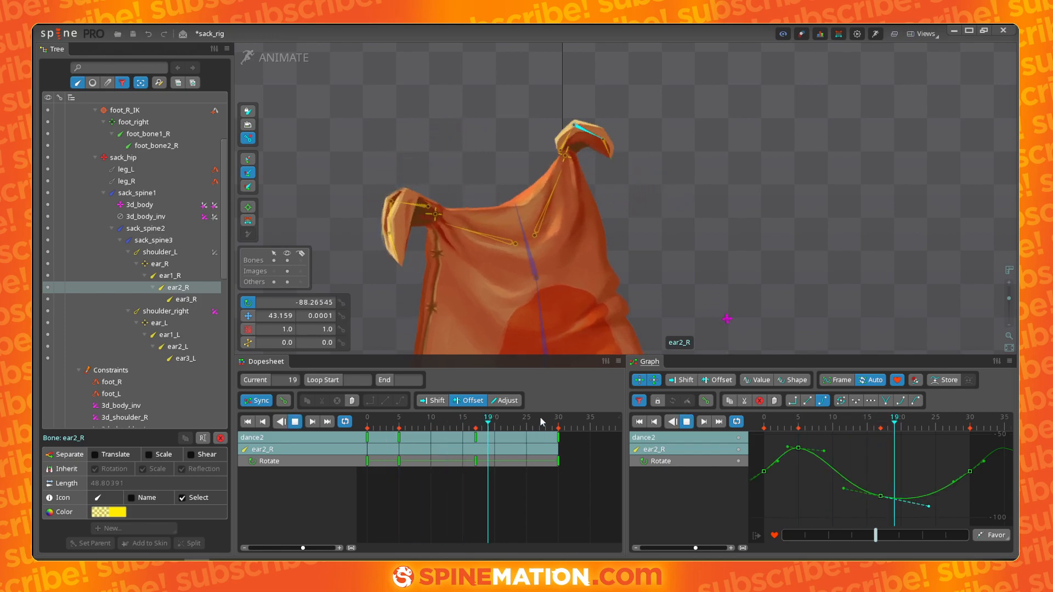
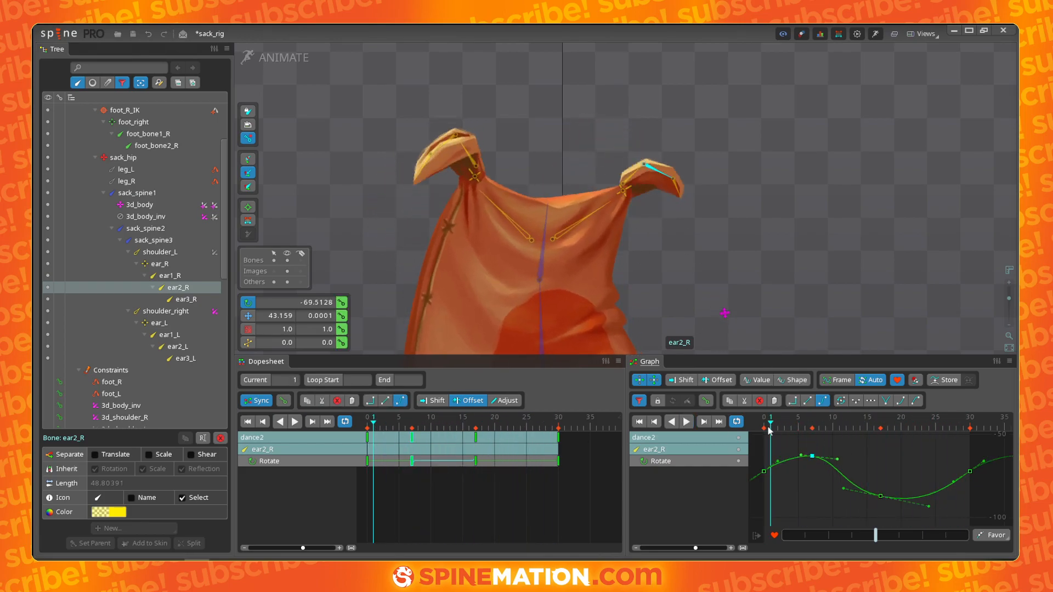
- Adjust ear2_R's rotation curve tangents near the loop end and play the animation
left_click_drag(770, 427, 867, 423)
left_click_drag(926, 412, 969, 411)
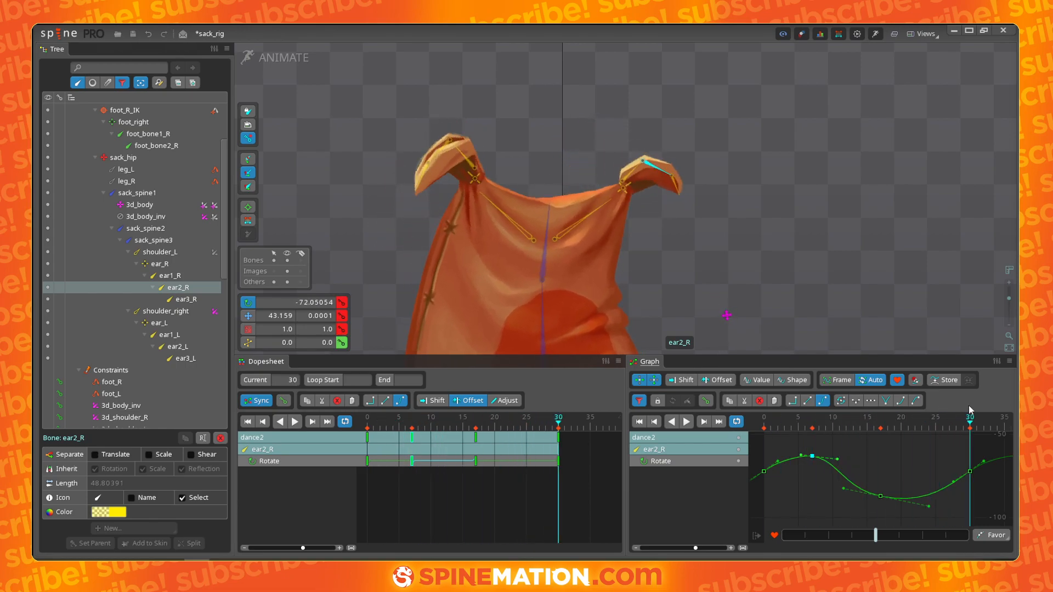
left_click(984, 462)
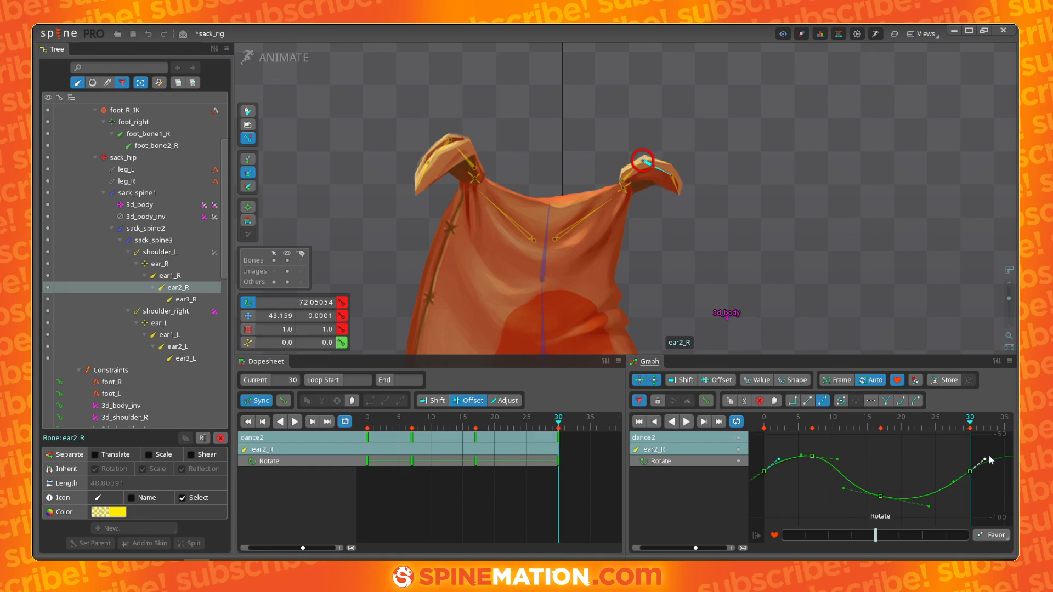
key("space")
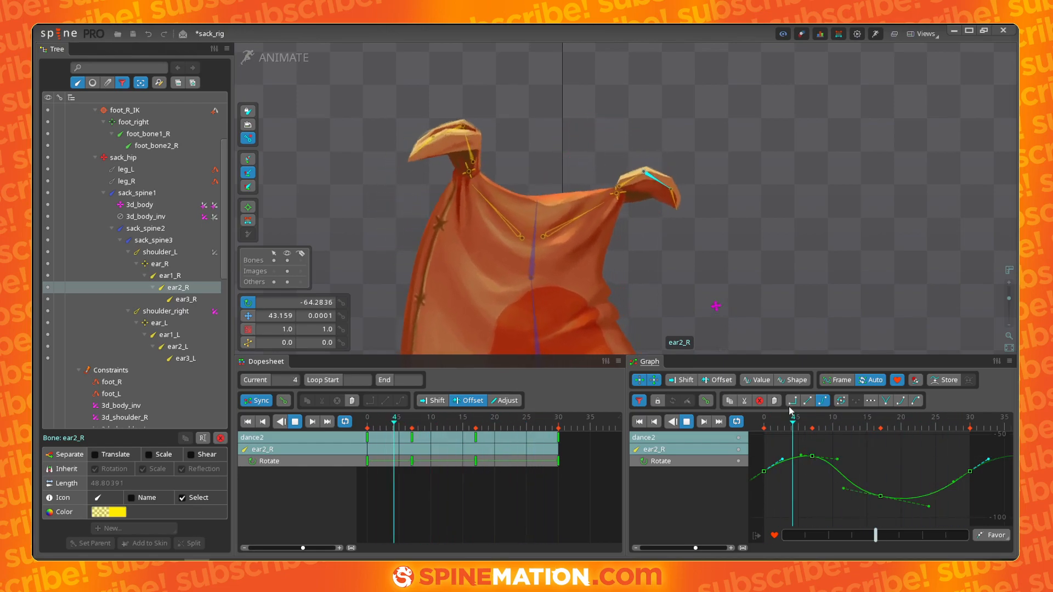
key("space")
- Select ear3_R and key its rotation at several frames so the ear tip swings back and forth
left_click(623, 140)
left_click_drag(368, 418, 403, 411)
left_click_drag(665, 273, 724, 229)
mouse_move(451, 419)
left_mouse_down()
mouse_move(367, 421)
mouse_move(463, 416)
left_mouse_up()
left_click_drag(679, 275, 693, 273)
left_click_drag(466, 423, 520, 422)
left_click_drag(684, 213, 562, 350)
left_click_drag(520, 423, 608, 414)
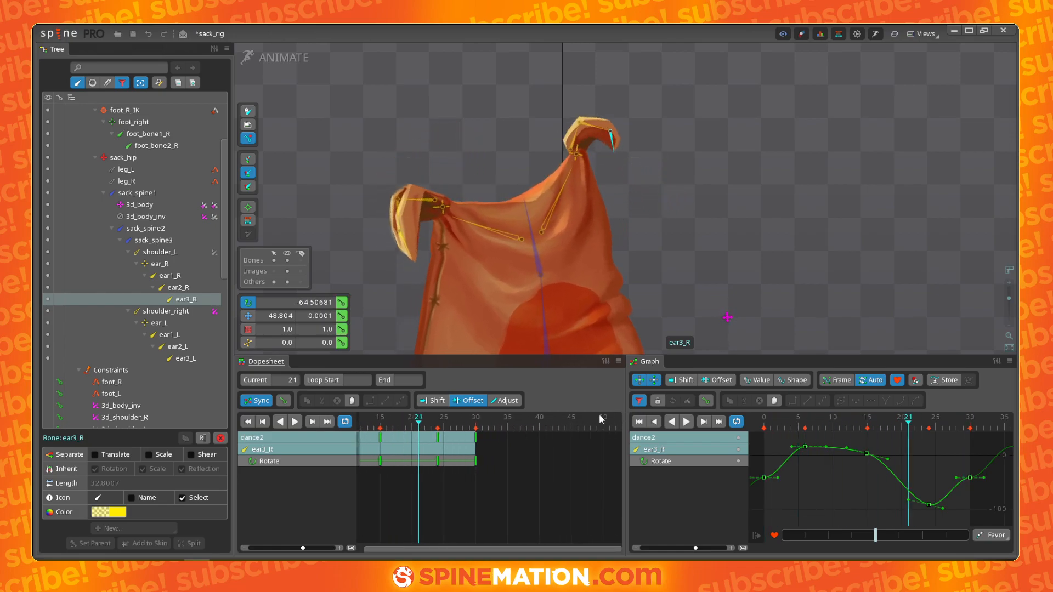
- Smooth ear3_R's rotation curve tangents around its high and low keys and play the animation
left_click_drag(956, 478, 960, 493)
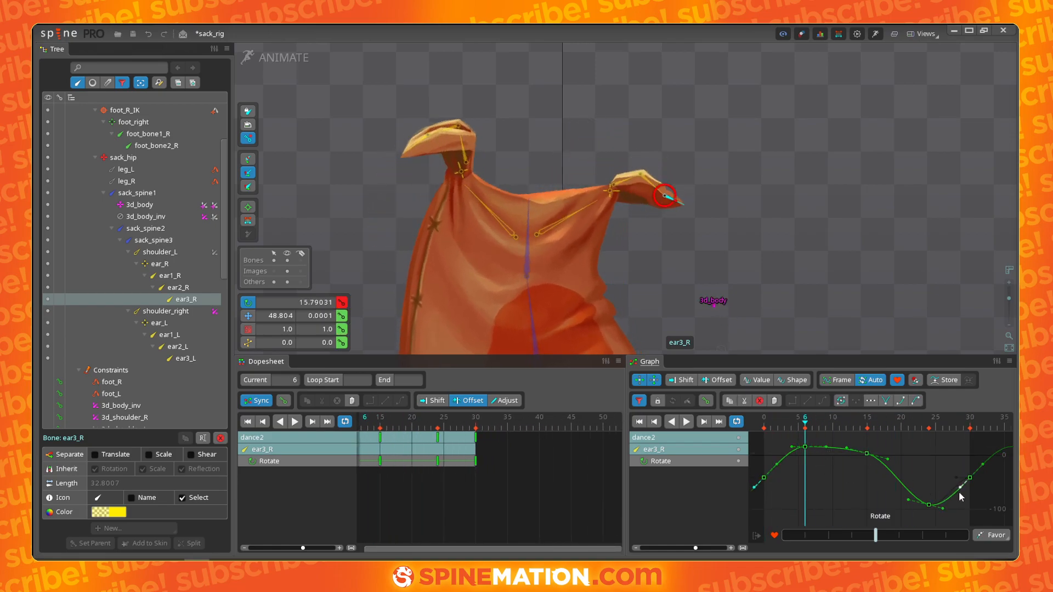
left_click(888, 460)
left_click_drag(847, 446, 849, 449)
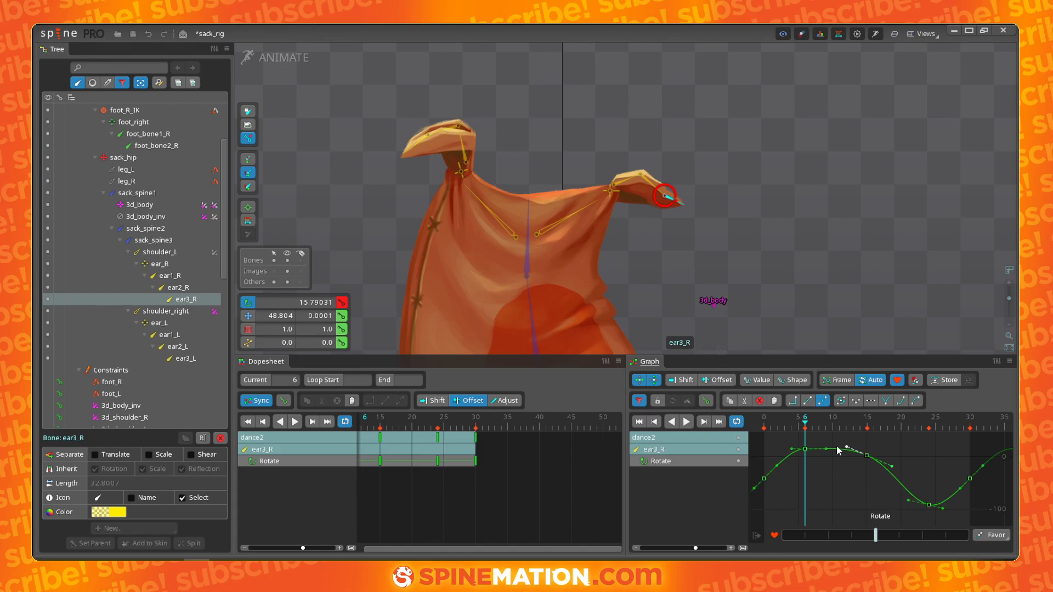
left_click_drag(831, 446, 832, 449)
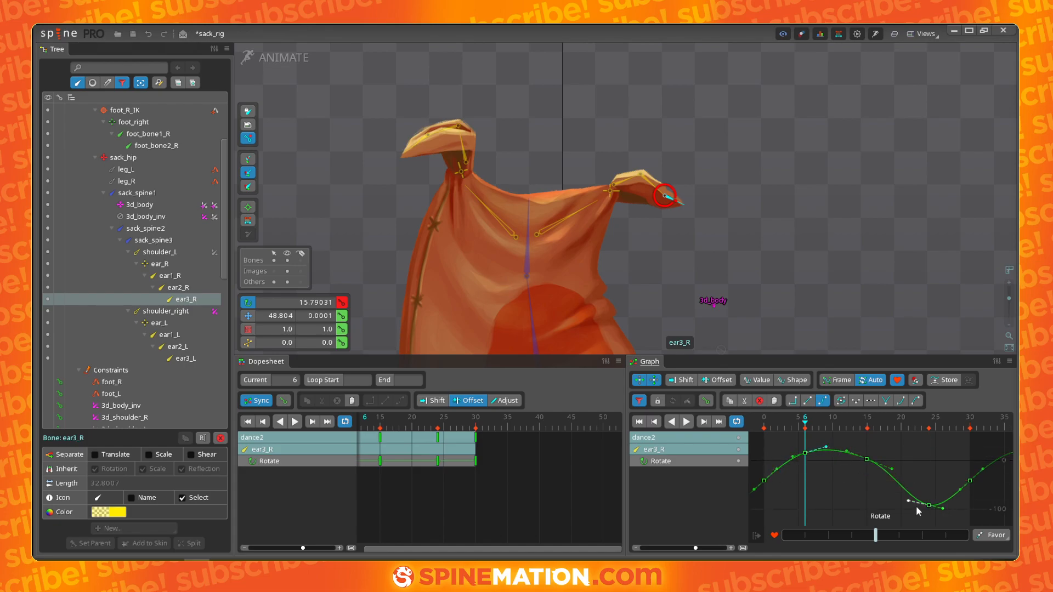
key("d")
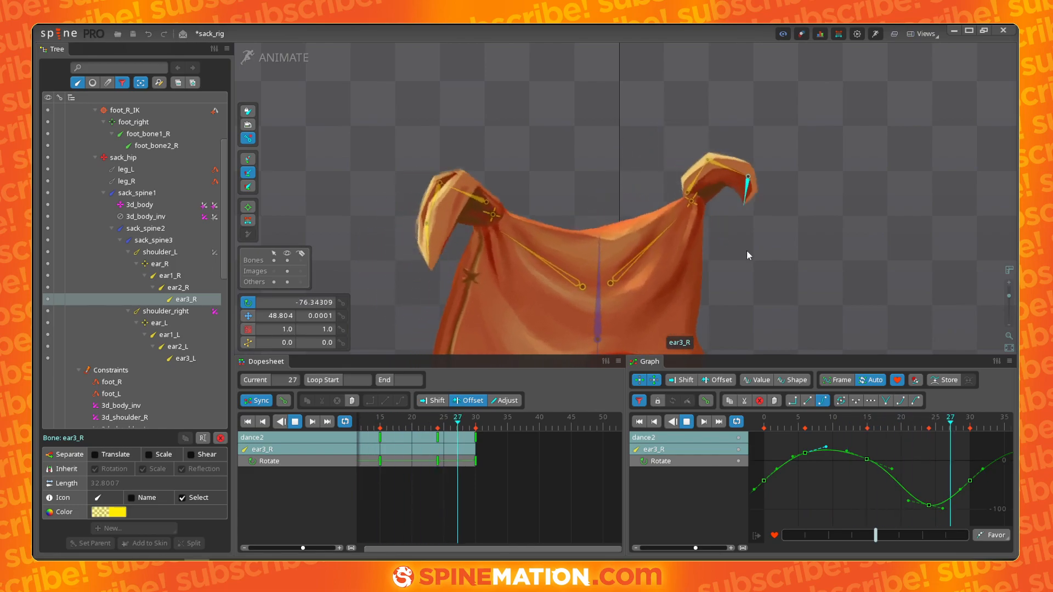
- Select ear1_L and ear2_L together and retime their middle rotation keys slightly later
scroll(747, 251, "down", 1)
left_click_drag(783, 266, 864, 240)
key("d")
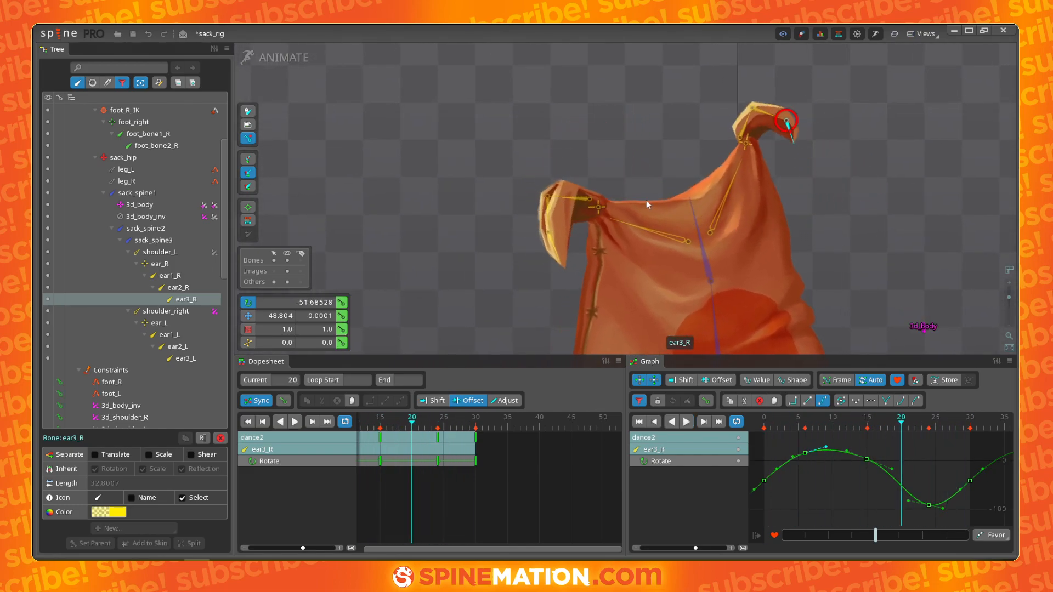
left_click(562, 196)
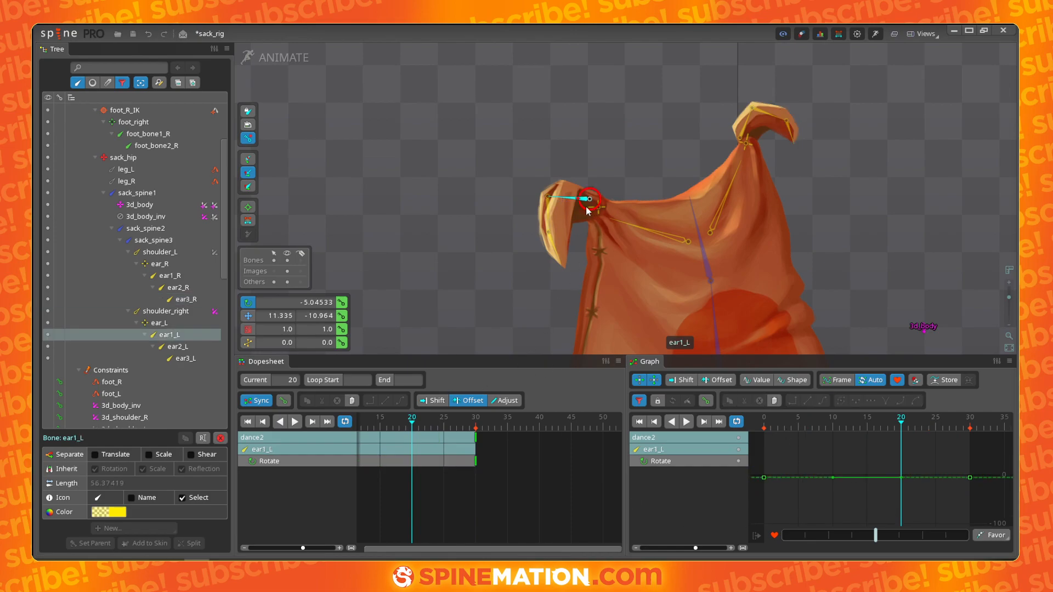
left_click(550, 222, "ctrl")
left_click_drag(424, 450, 486, 433)
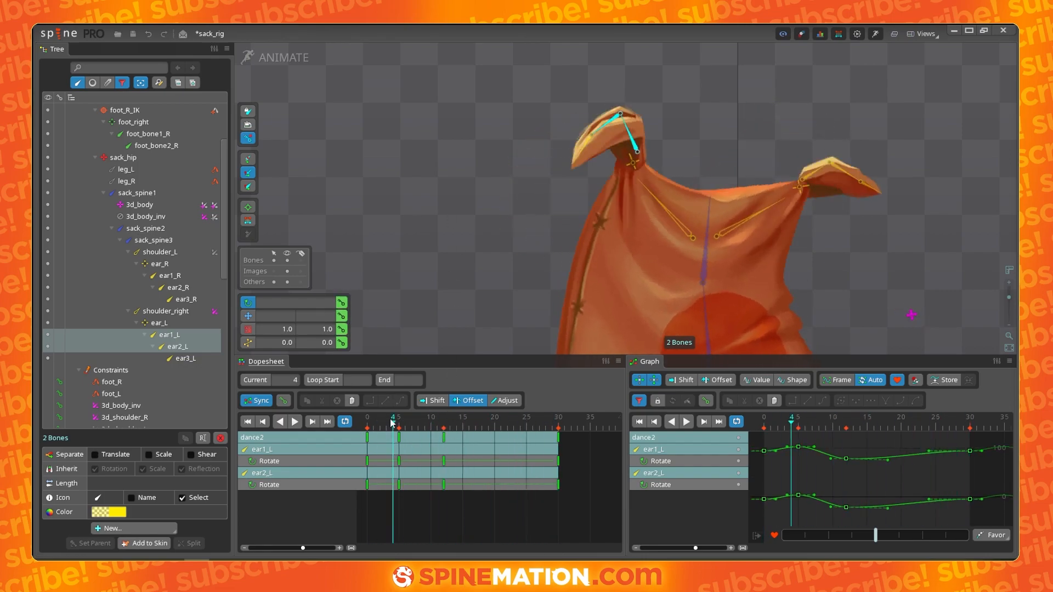
left_click(445, 437)
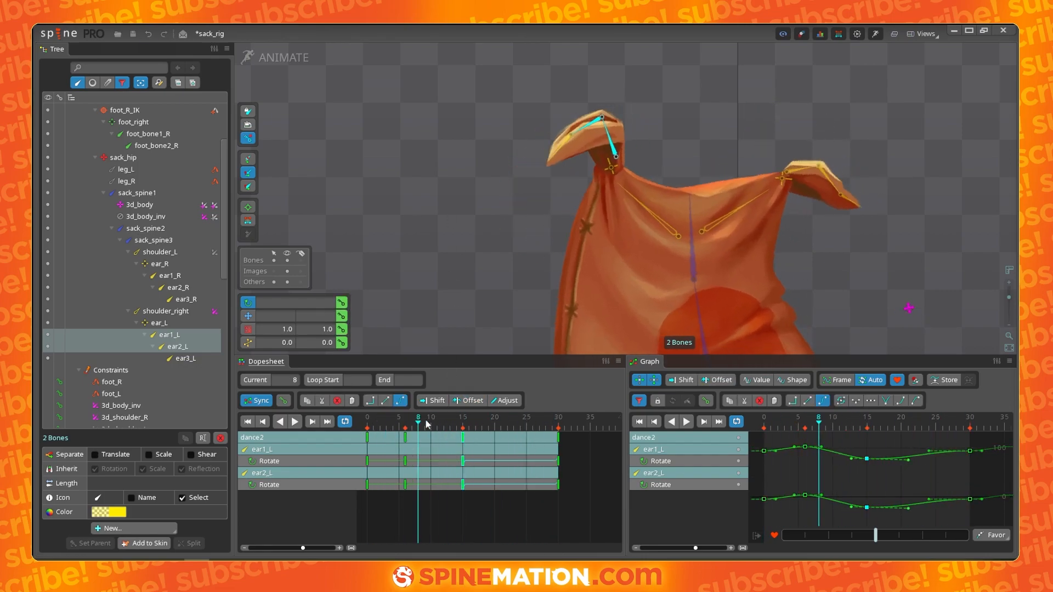
- Adjust the tangents of both ear1_L and ear2_L rotation curves for smoother easing
left_click_drag(982, 466, 977, 460)
left_click_drag(851, 501, 842, 499)
left_click_drag(775, 461, 806, 450)
left_click_drag(909, 509, 943, 481)
left_click(987, 457)
left_click_drag(437, 420, 495, 414)
- Isolate ear2_L's rotation curve, reshape its tangents, and play the animation
left_click(654, 474)
left_click_drag(929, 467, 933, 489)
left_click_drag(986, 467, 989, 455)
left_click_drag(867, 502, 869, 502)
left_click_drag(821, 447, 832, 450)
left_click_drag(806, 448, 798, 455)
key("space")
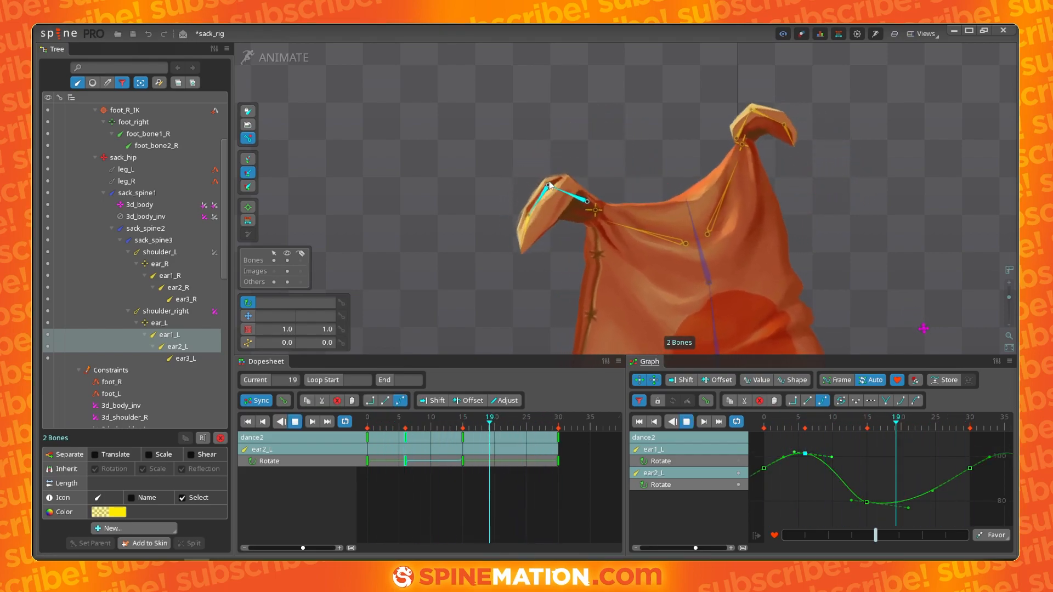
key("space")
- Select ear3_L and key its rotation at about 31° on frame 5
left_click(572, 200)
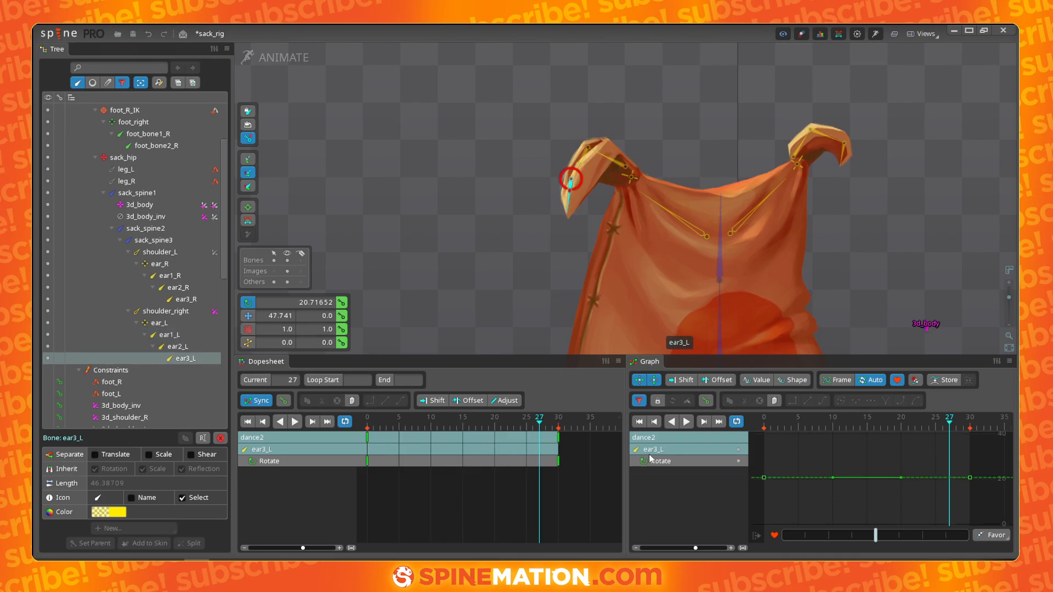
left_click_drag(535, 426, 399, 417)
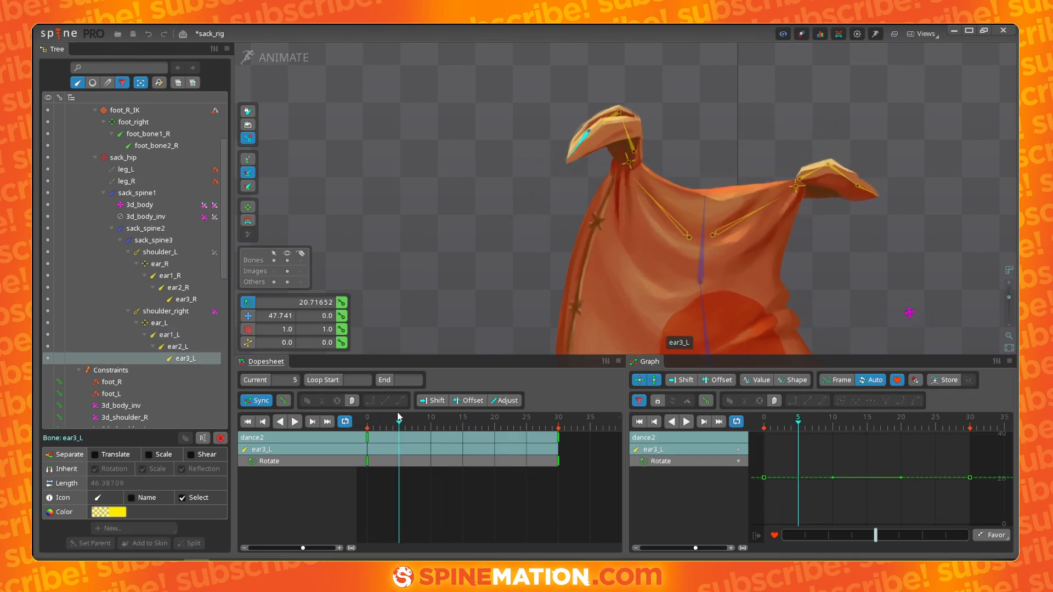
left_click_drag(454, 240, 463, 279)
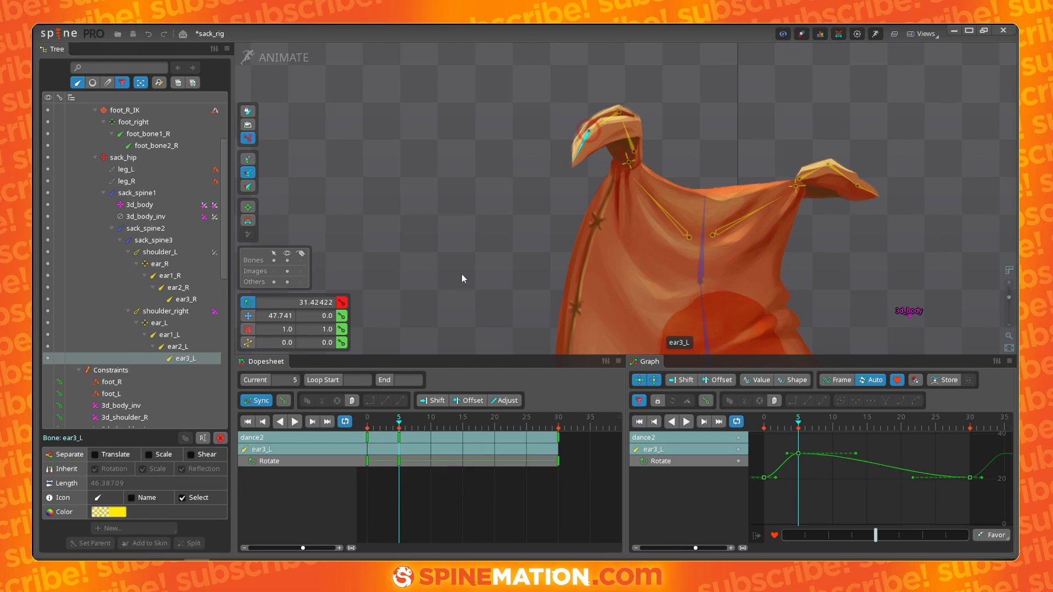
left_click_drag(393, 431, 437, 426)
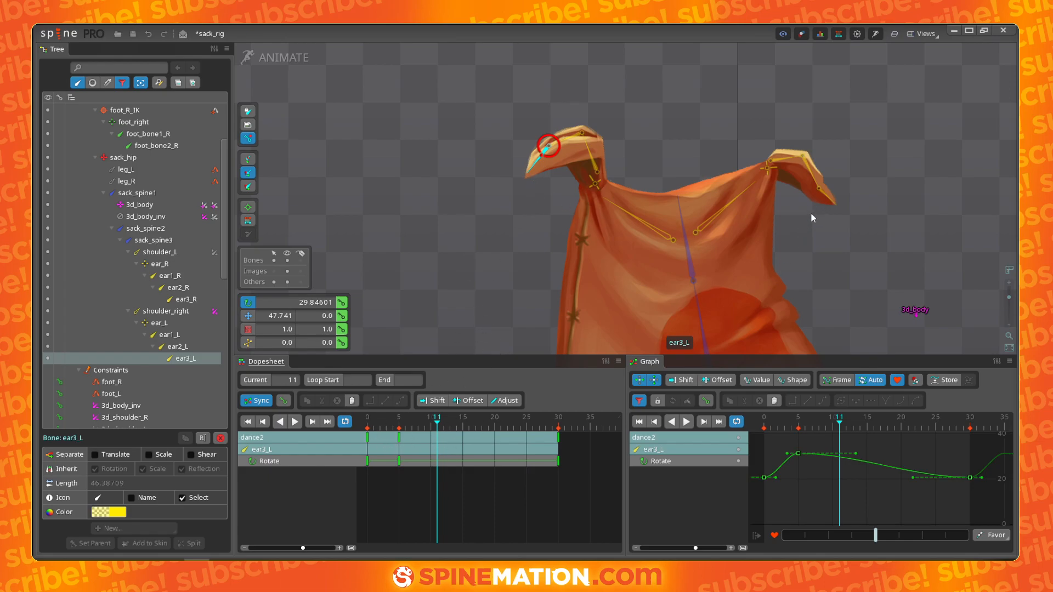
- Compare the ear3_R and ear3_L rotation curves by switching between the two bones
left_click(824, 197)
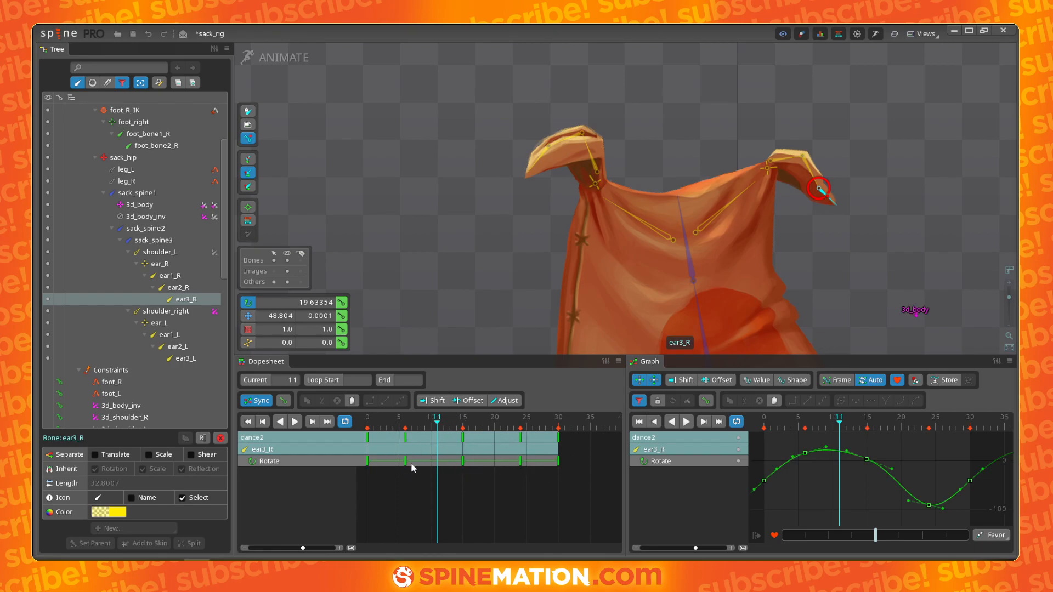
left_click(688, 249)
left_click(540, 156)
left_click(823, 194)
left_click(535, 164)
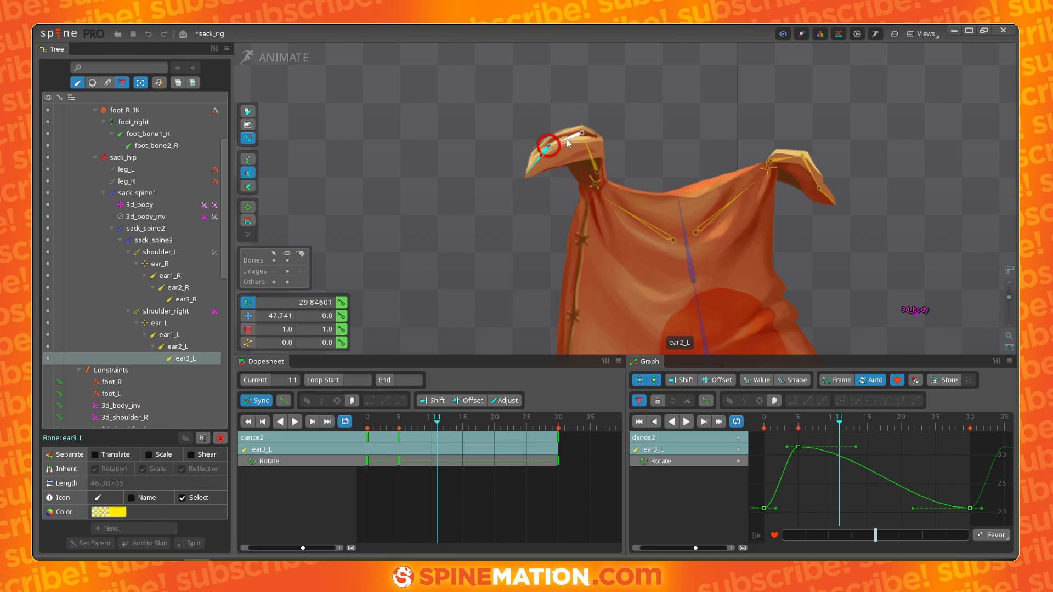
- Key ear3_L's rotation low near frame 13 and again at frame 27
mouse_move(440, 432)
left_mouse_down()
mouse_move(346, 425)
mouse_move(451, 421)
left_mouse_up()
left_click_drag(469, 315, 430, 235)
left_click_drag(444, 426, 538, 425)
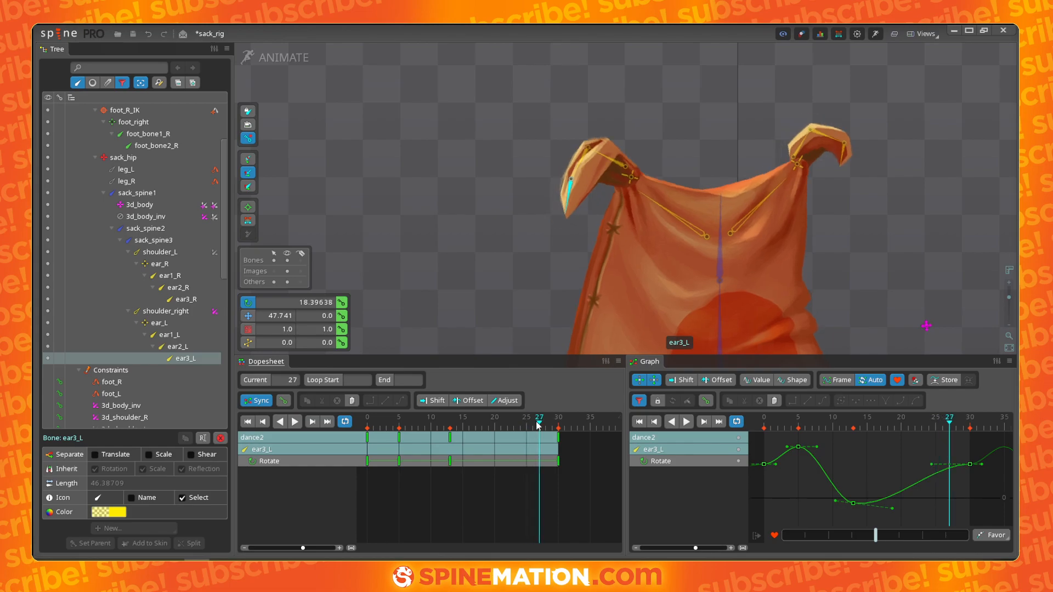
left_click_drag(483, 271, 509, 284)
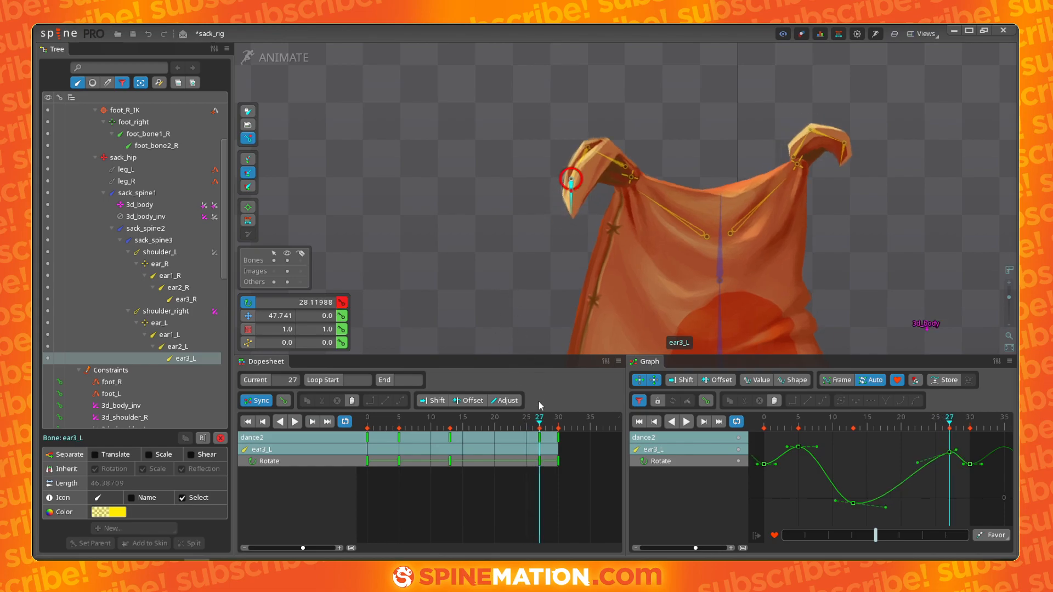
- Lower ear3_L's frame 27 rotation key to about 15° and adjust its tangents
left_click_drag(955, 452, 951, 478)
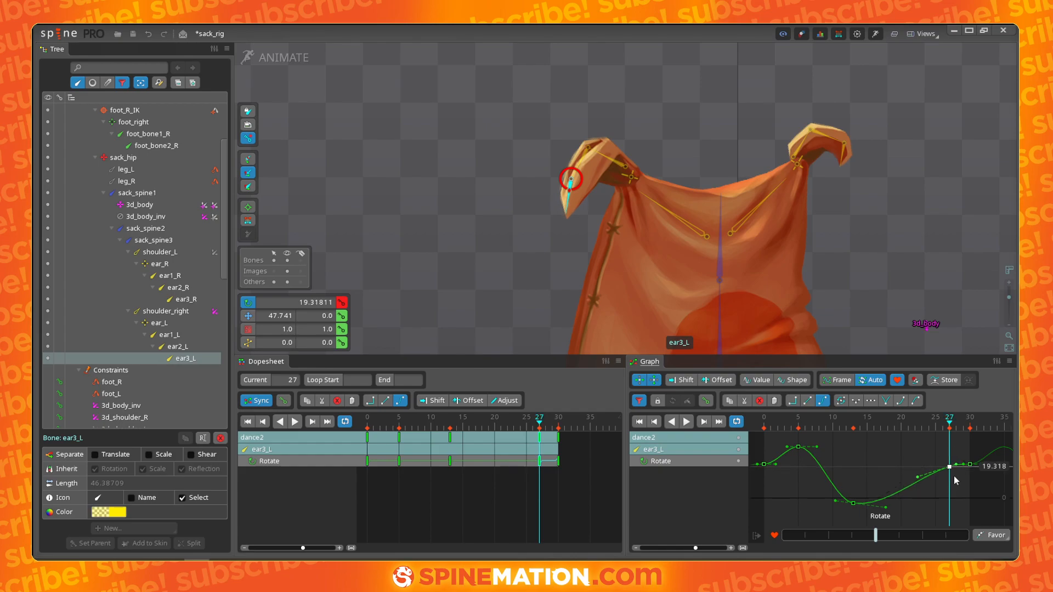
left_click_drag(951, 467, 948, 475)
left_click_drag(777, 464, 778, 459)
left_click_drag(951, 472, 951, 483)
left_click(962, 470)
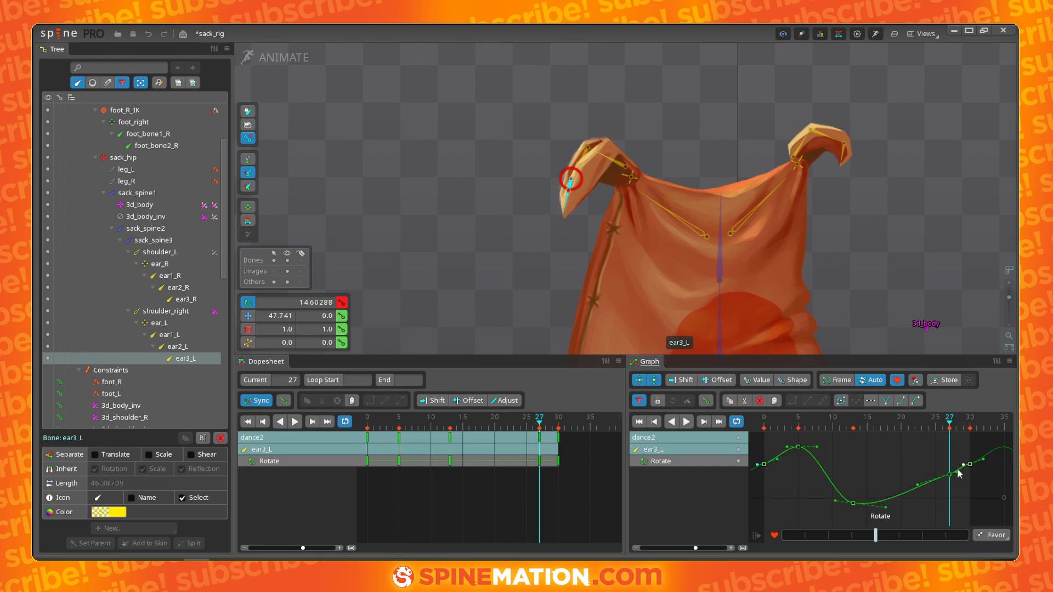
- Move ear3_L's low rotation key to about frame 11 and rotate the ear tip further down there
left_click_drag(537, 431, 401, 402)
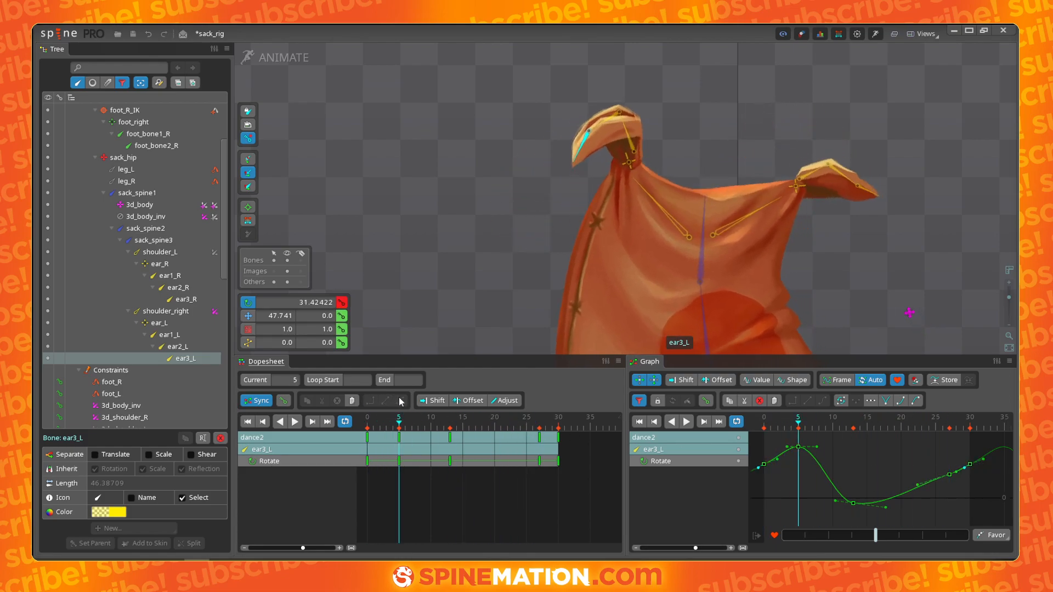
left_click_drag(523, 229, 541, 232)
left_click_drag(406, 422, 438, 445)
left_click(438, 426)
left_click_drag(466, 324, 440, 236)
- Add an ear3_L rotation key at frame 20 and adjust the curve's tangents around it
left_click(493, 430)
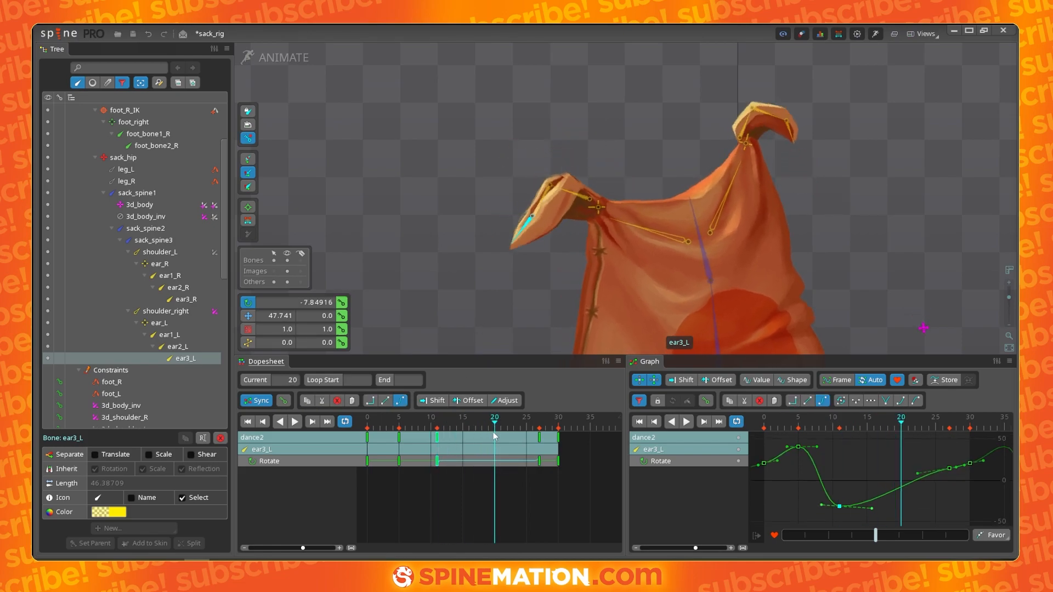
left_click_drag(496, 428, 541, 399)
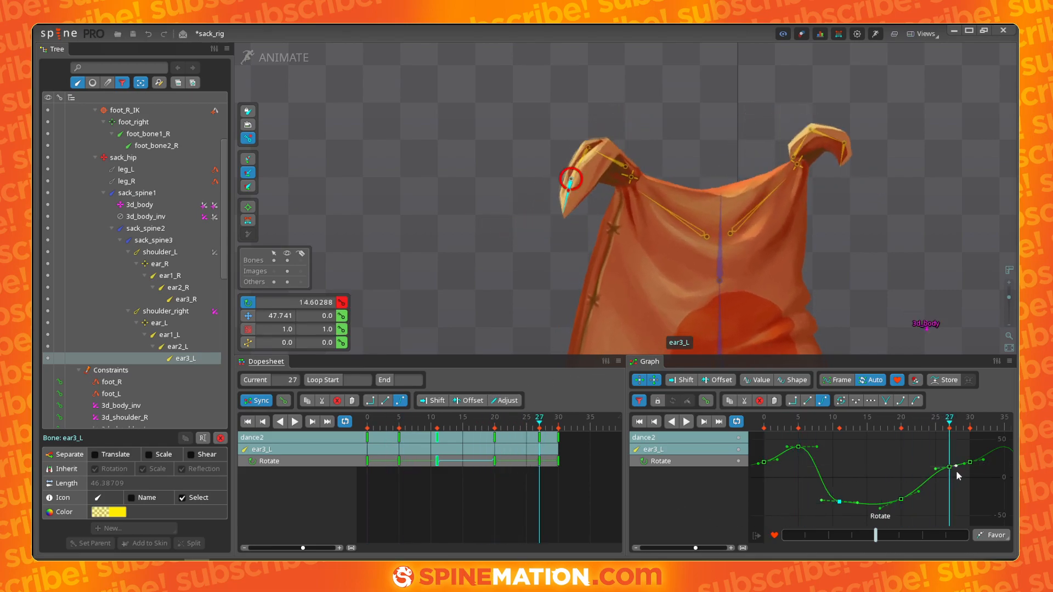
left_click_drag(950, 468, 988, 450)
left_click_drag(858, 503, 861, 509)
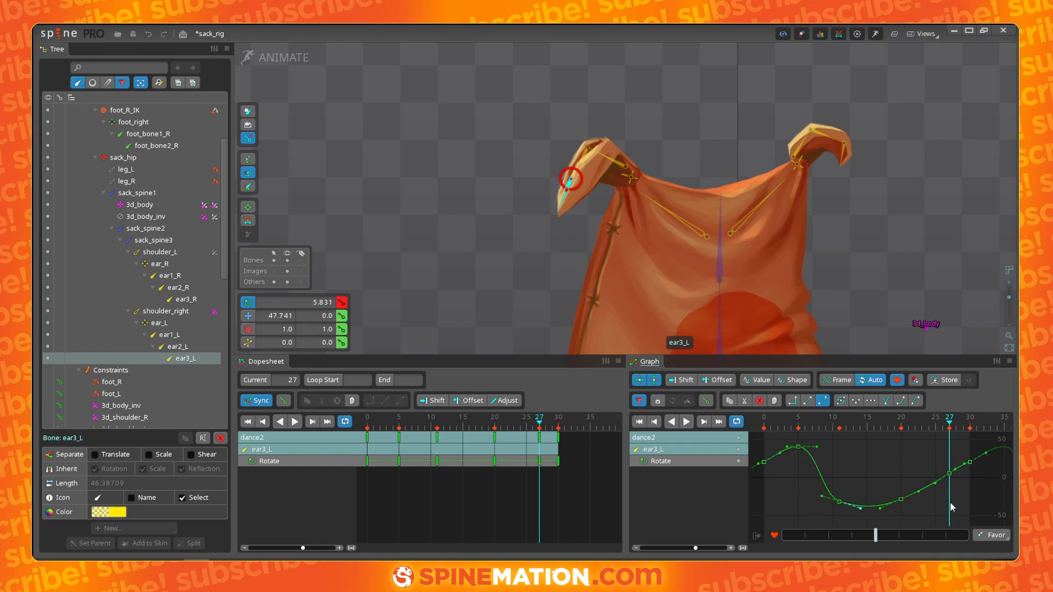
- Play the animation and zoom out to review the ear motion
key("d")
scroll(886, 257, "down", 1)
scroll(886, 257, "down", 1)
left_click_drag(862, 247, 758, 193)
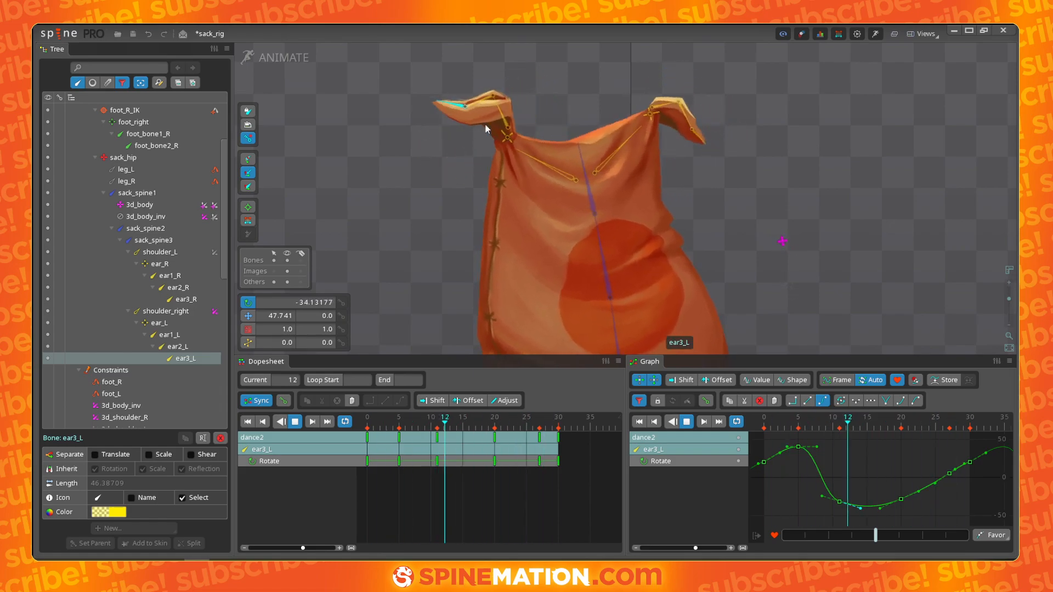
key("d")
key("d")
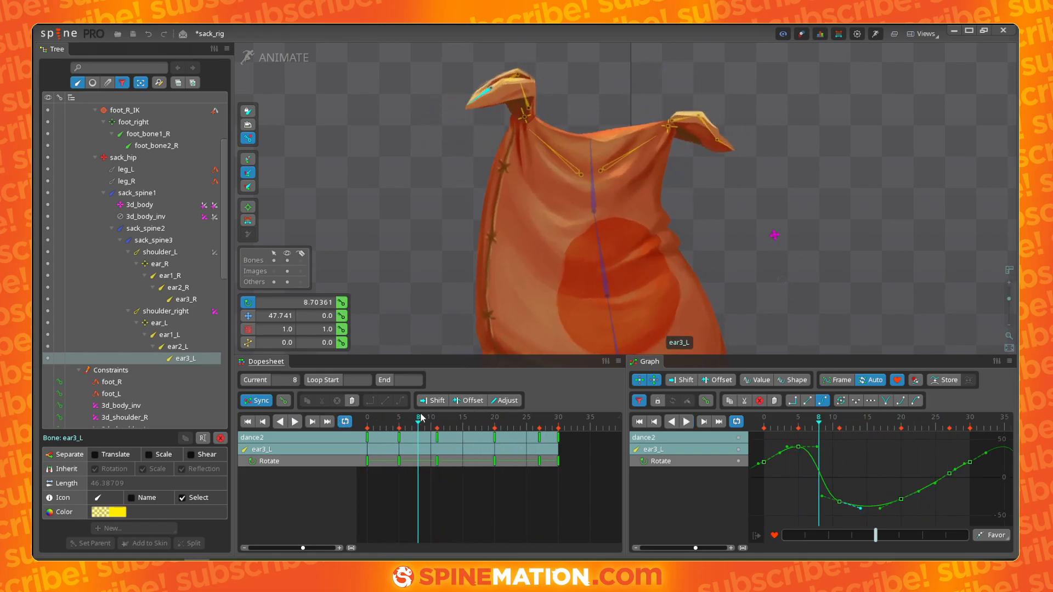
key("d")
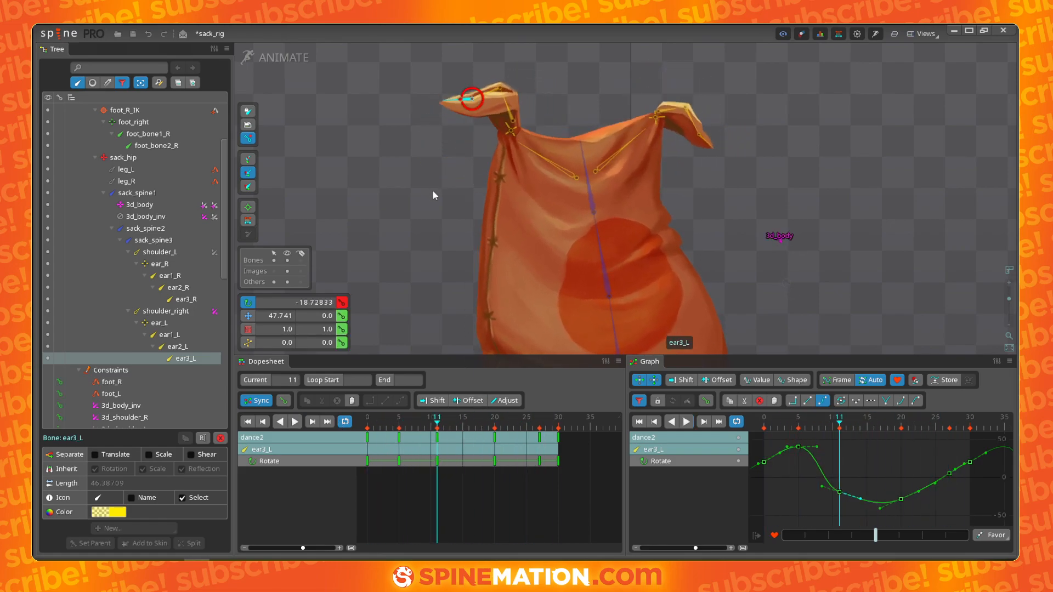
- Select ear2_L, reshape its rotation curve tangents, and play the animation
left_click(487, 99)
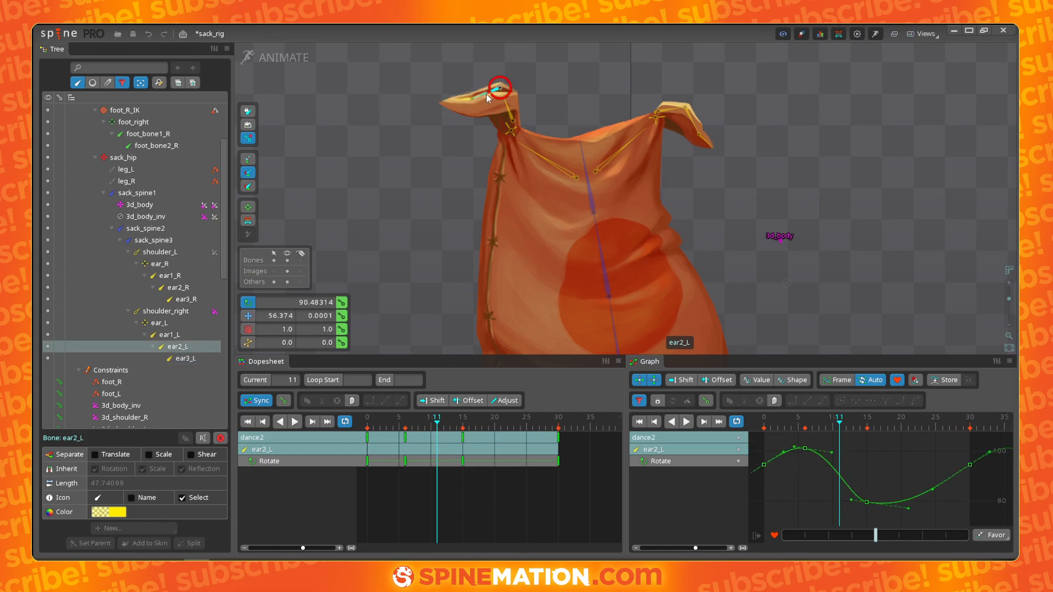
left_click_drag(831, 456, 785, 471)
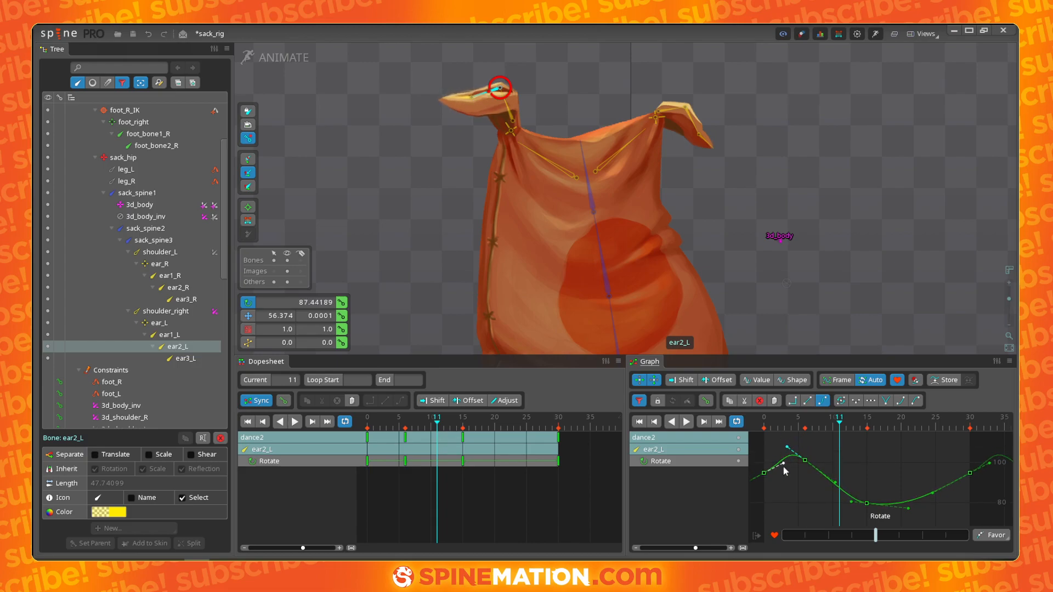
left_click_drag(931, 495, 956, 500)
mouse_move(457, 424)
left_mouse_down()
mouse_move(368, 425)
mouse_move(472, 431)
left_mouse_up()
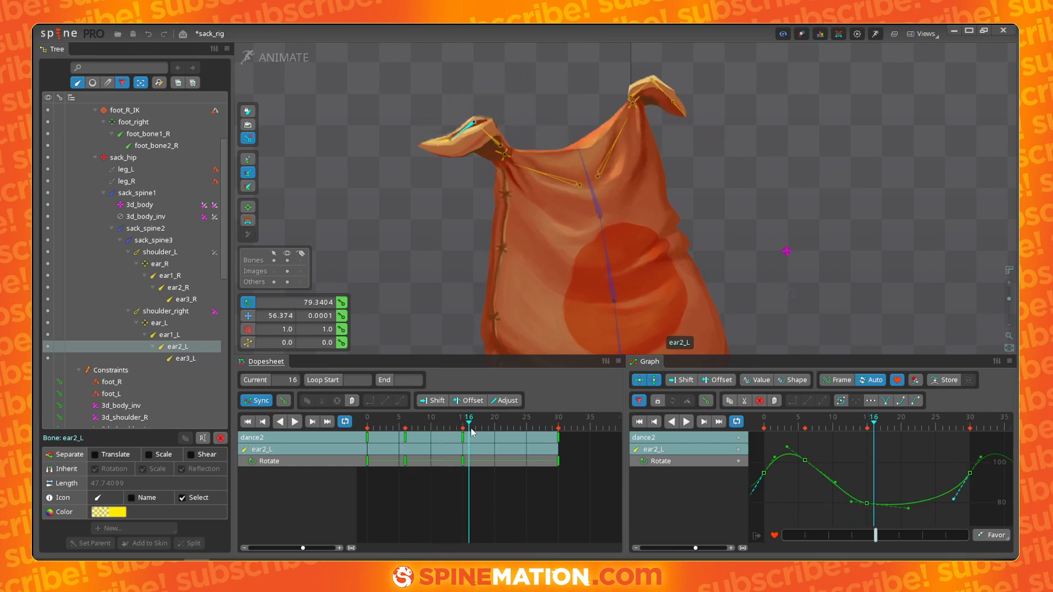
key("l")
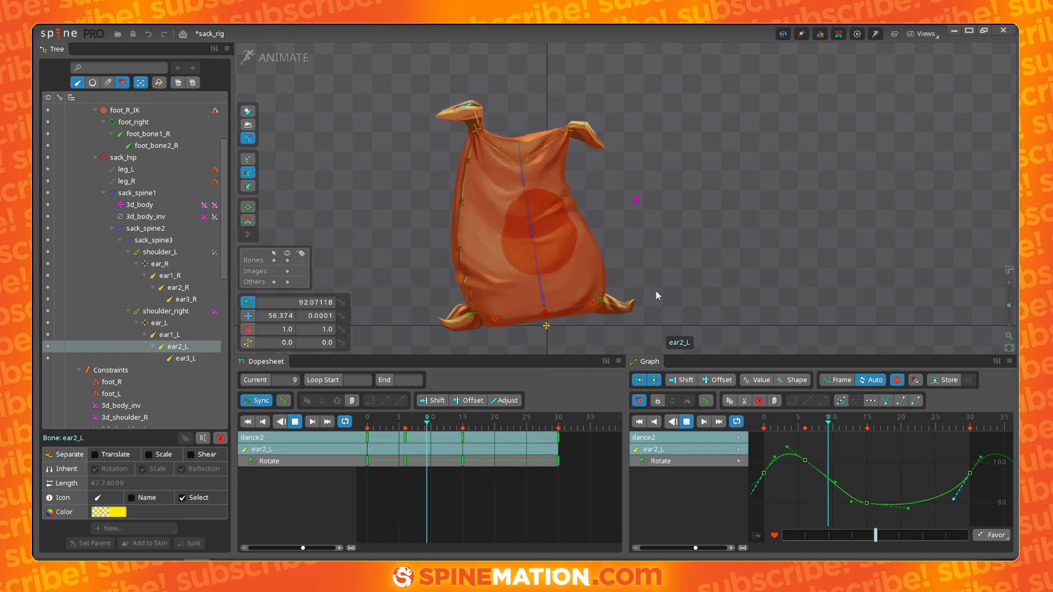
key("d")
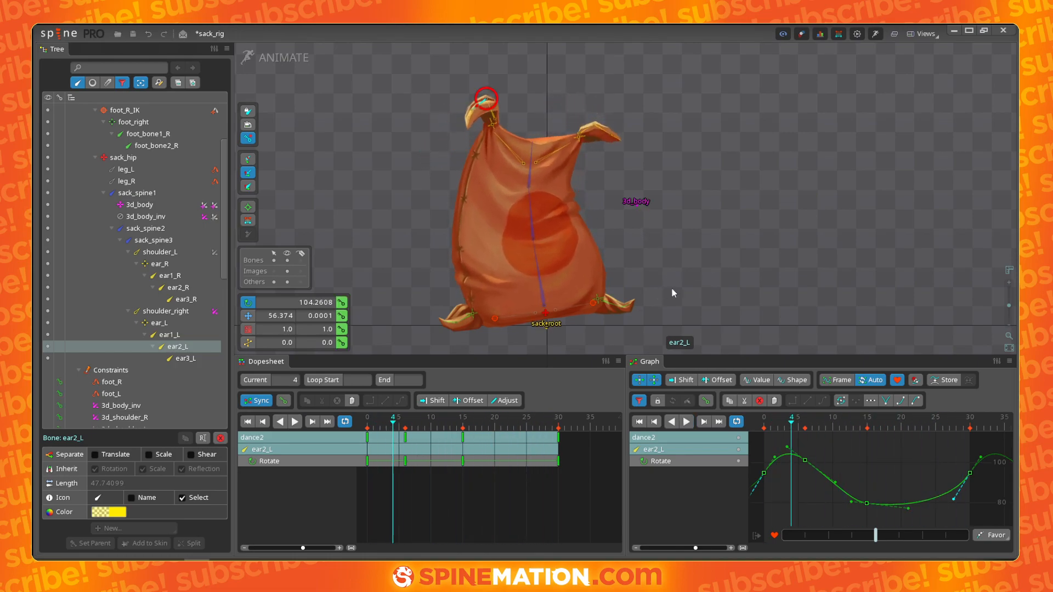
- Select the 3d_body bone, try moving it, and undo the move
left_click(634, 205)
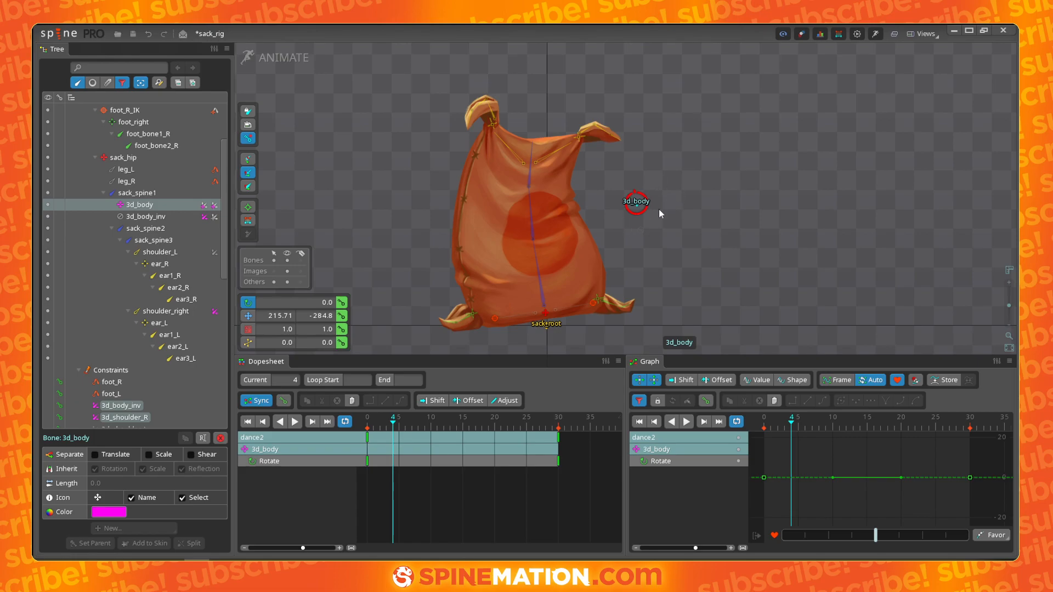
key("v")
left_click_drag(655, 214, 689, 212)
key("ctrl+z")
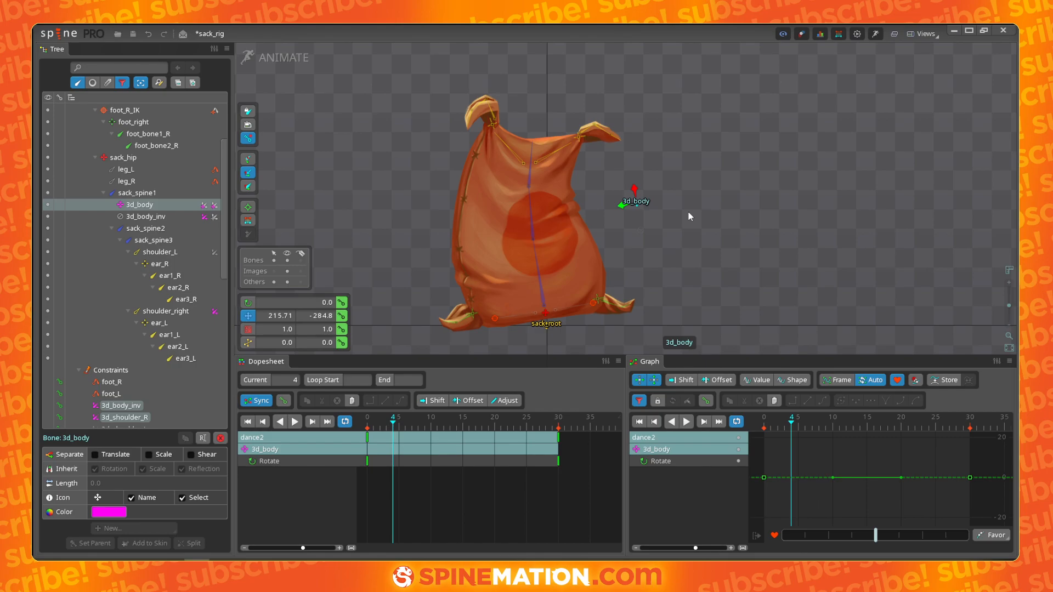
- Play and scrub through the dance2 animation to review the body's motion
left_click_drag(396, 436, 338, 457)
key("space")
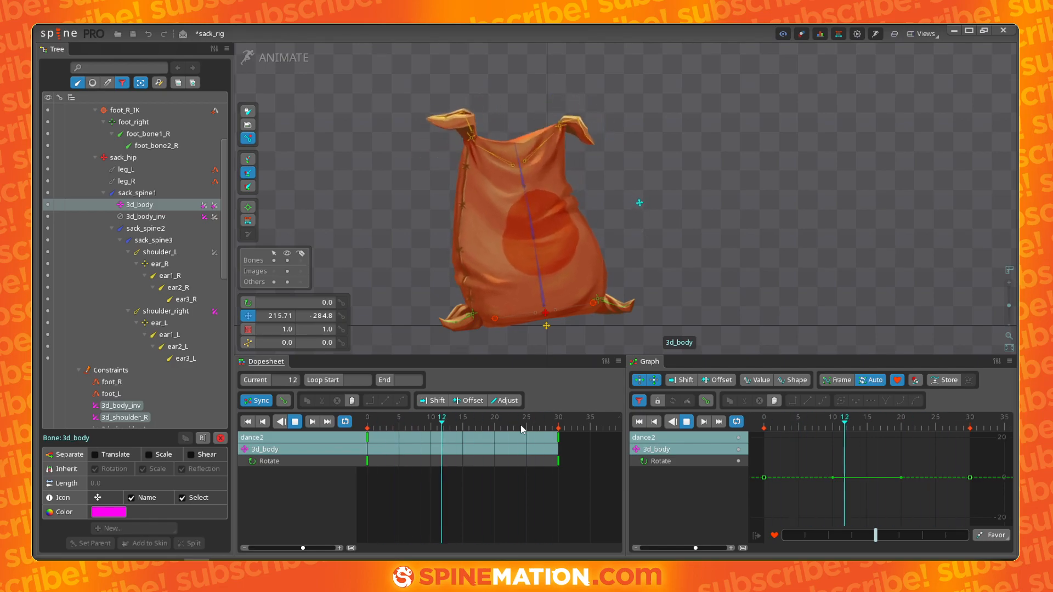
left_click(399, 427)
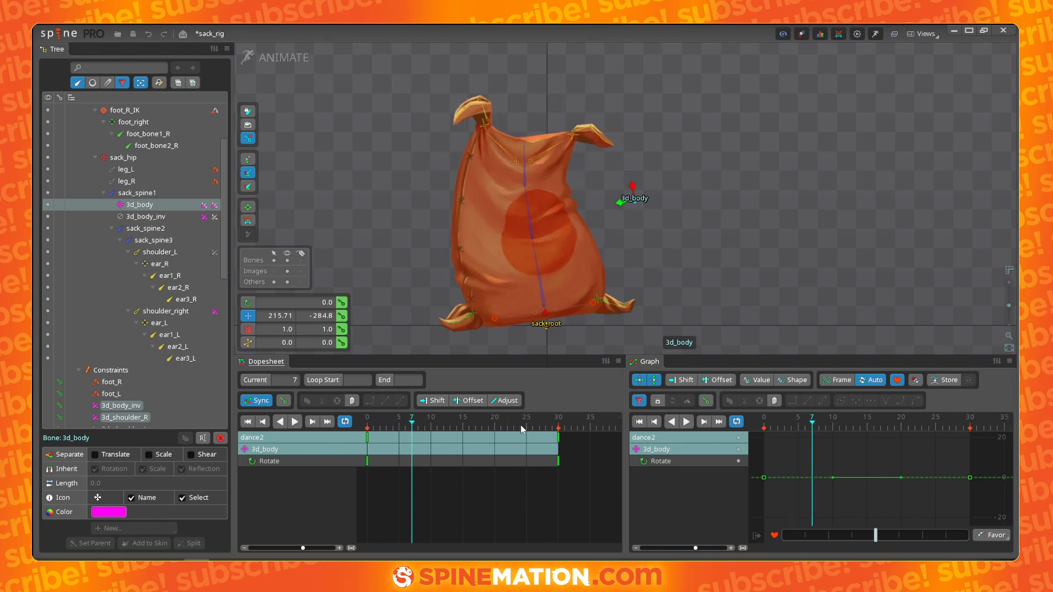
left_click_drag(398, 428, 489, 432)
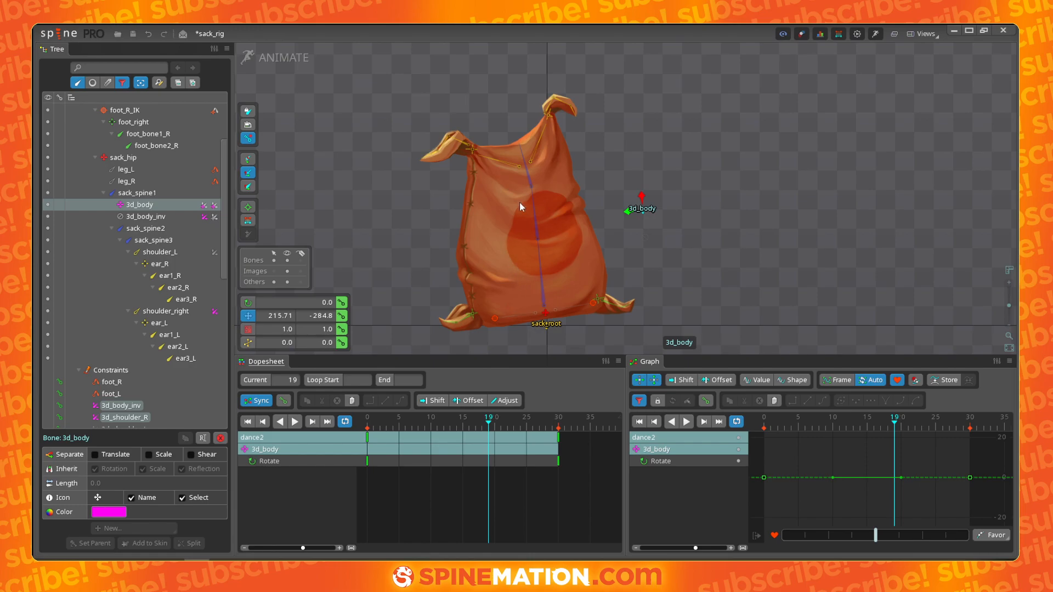
mouse_move(474, 425)
left_mouse_down()
mouse_move(506, 427)
mouse_move(368, 439)
mouse_move(391, 427)
mouse_move(470, 423)
left_mouse_up()
left_click(376, 438)
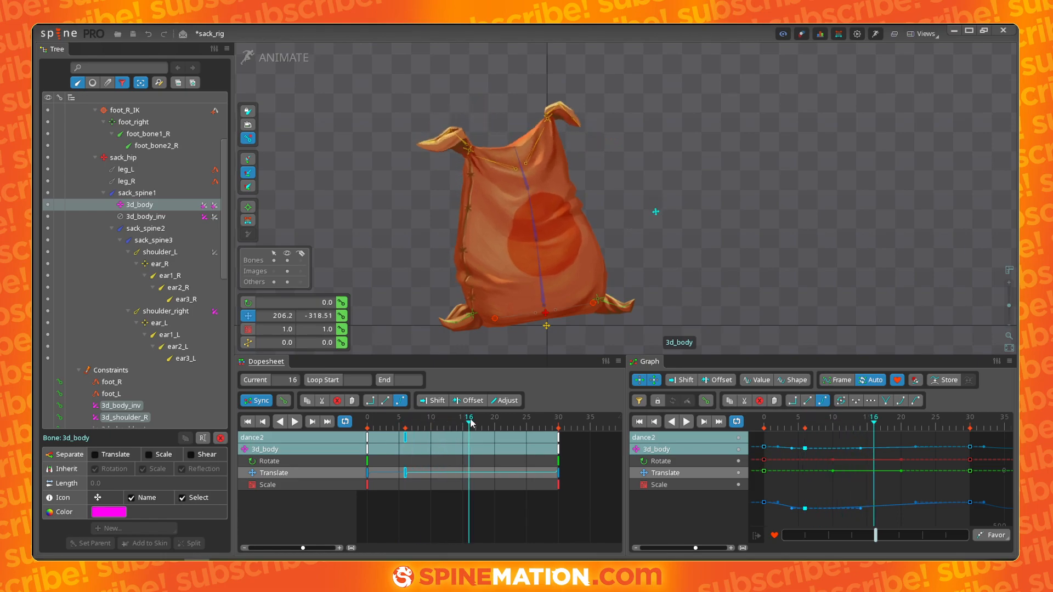
- Move the 3d_body bone left around frame 16 to key its translation, then scrub to frame 23
left_click_drag(723, 264, 605, 282)
left_click_drag(470, 424, 515, 435)
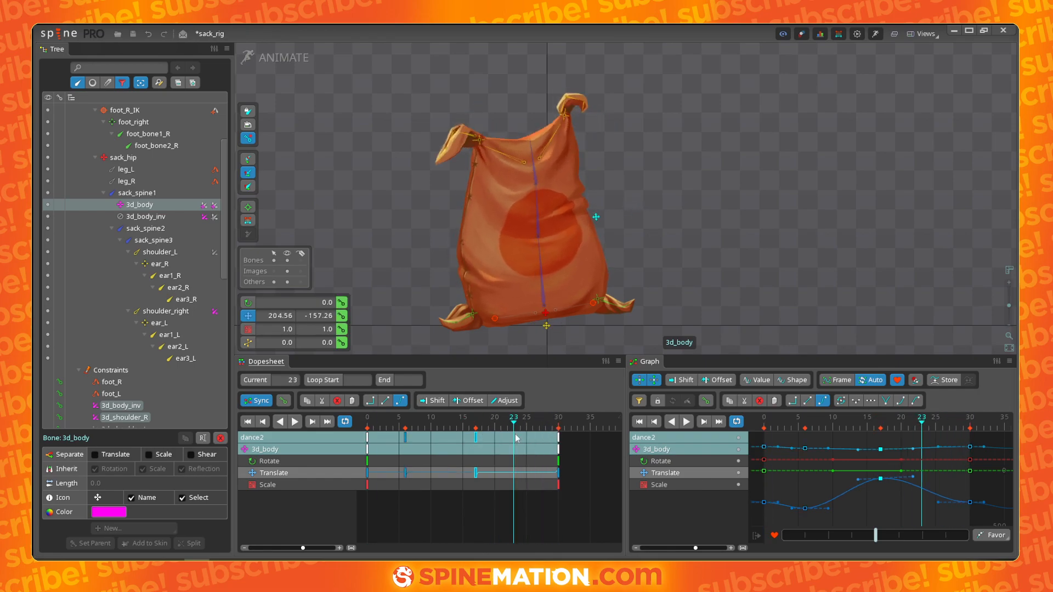
- Separate the 3d_body translation into independent X and Y channels
right_click(738, 473)
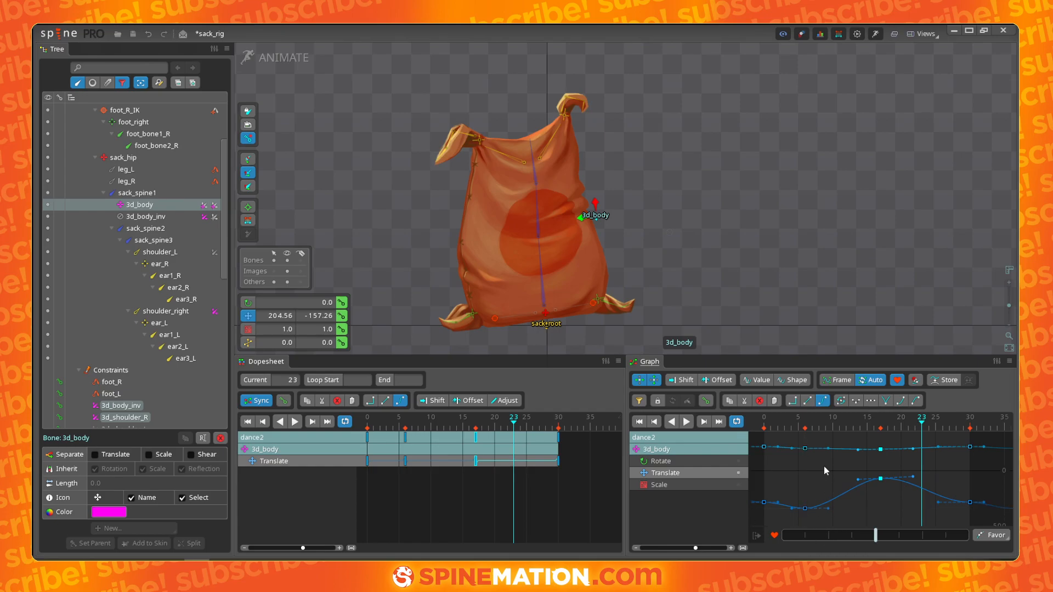
left_click(110, 453)
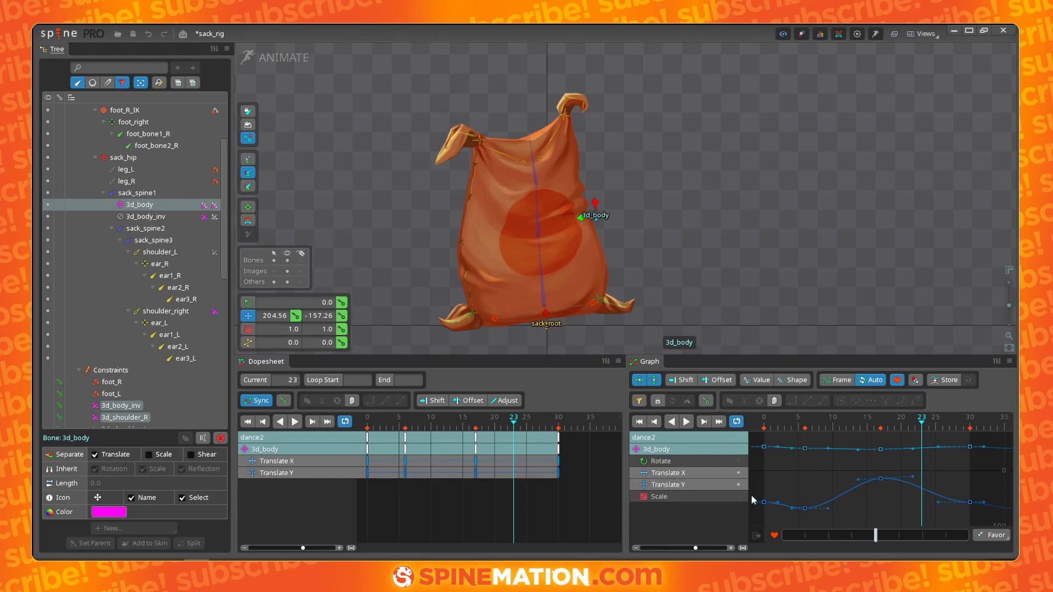
- Isolate the Translate Y curve, reshape its key tangents, and play the animation
left_click_drag(371, 431, 542, 448)
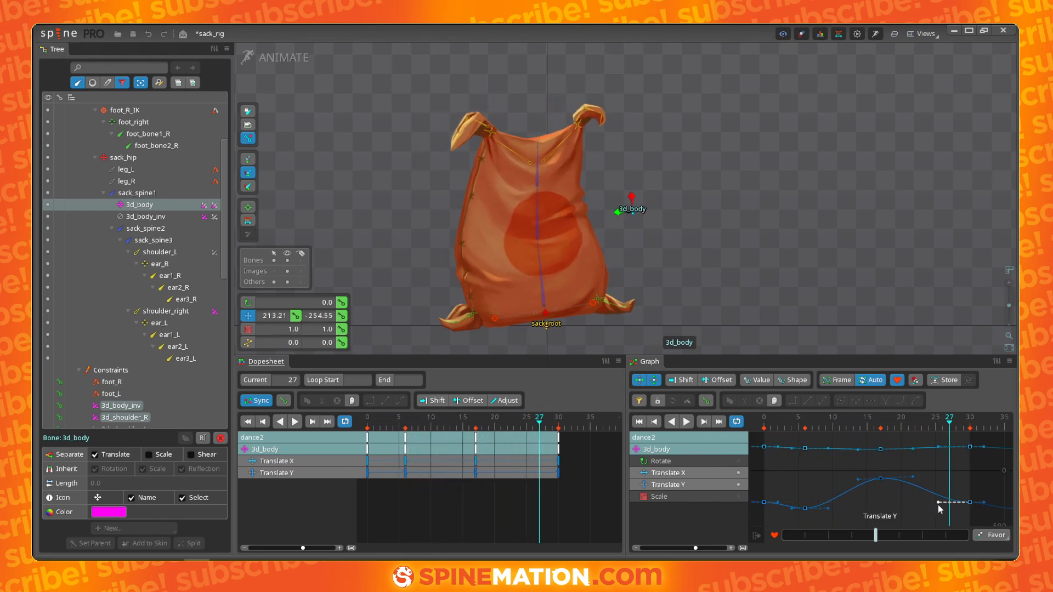
left_click(741, 487)
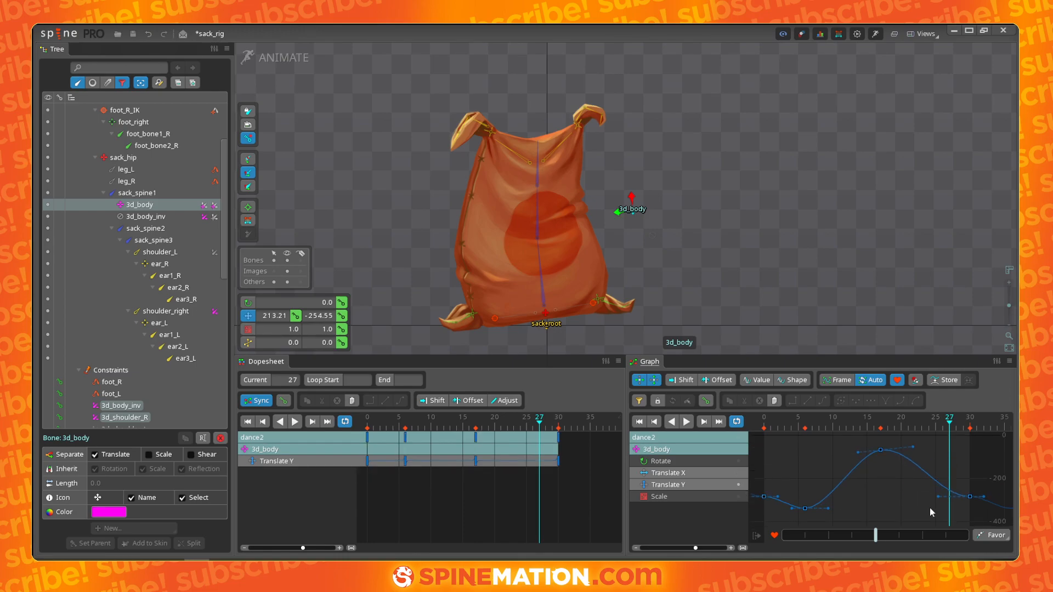
mouse_move(939, 495)
left_mouse_down()
mouse_move(931, 483)
mouse_move(941, 485)
left_mouse_up()
left_click(970, 497)
left_click_drag(828, 509, 843, 513)
key("space")
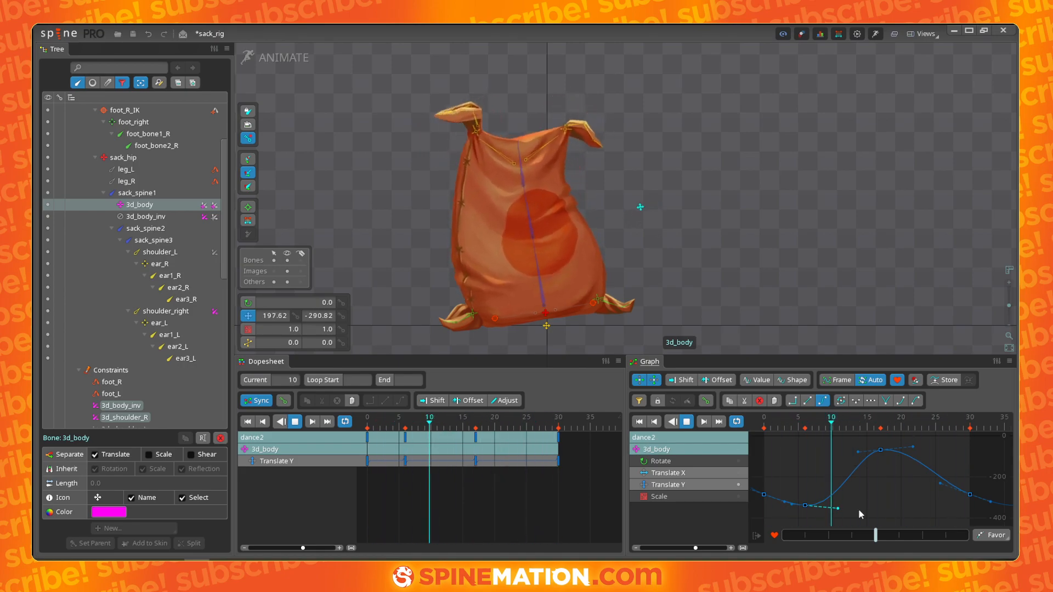
key("space")
- Isolate the Translate X curve and reshape its keys and tangents for a smoother sway
left_click(740, 474)
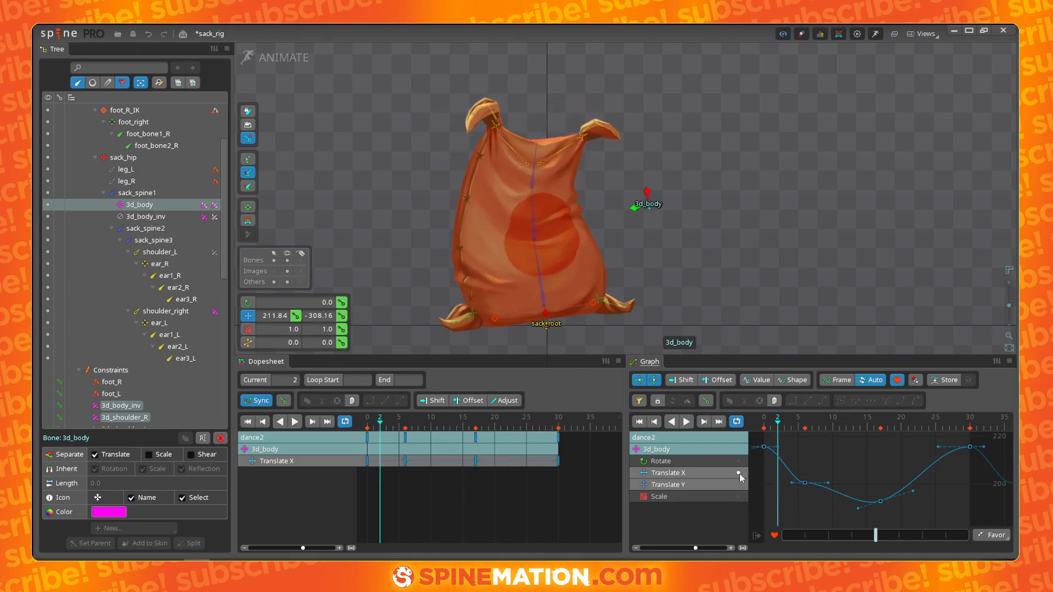
left_click_drag(798, 427, 824, 428)
left_click_drag(826, 489, 826, 503)
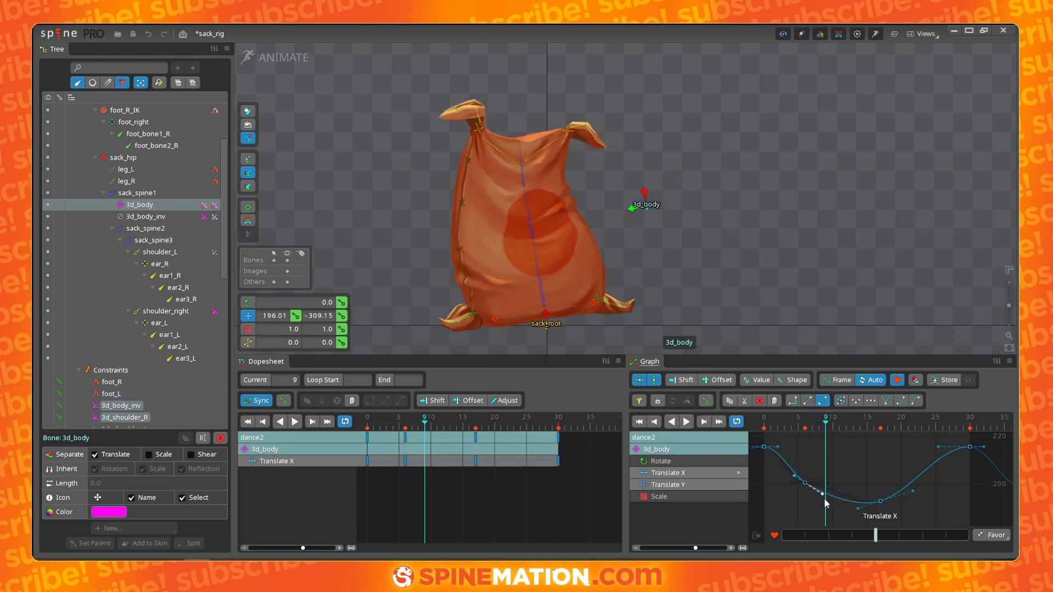
left_click(939, 448)
left_click_drag(779, 448, 785, 454)
left_click_drag(938, 447, 922, 428)
left_click_drag(912, 495, 911, 488)
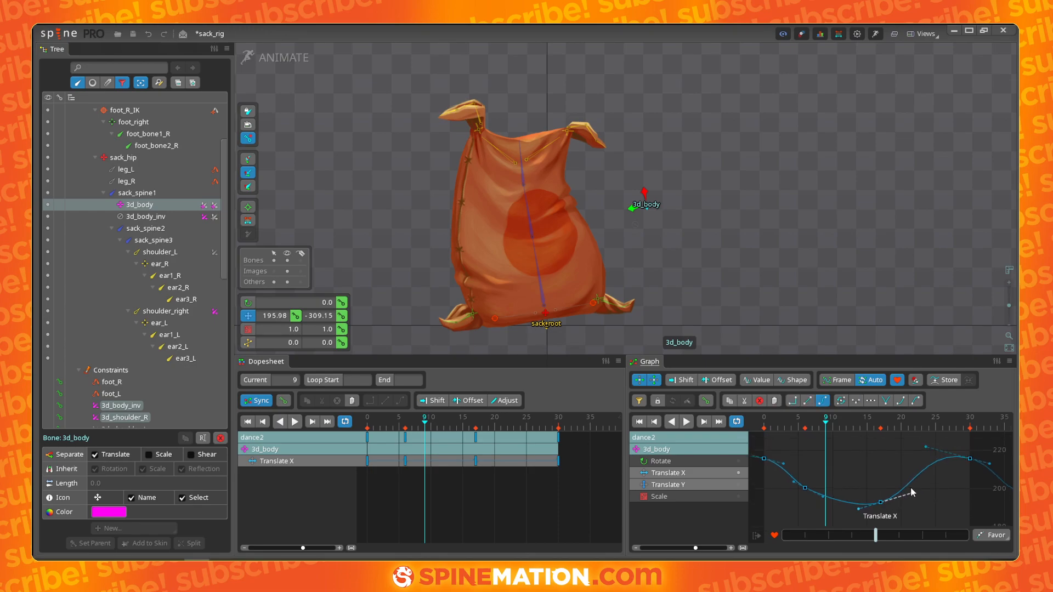
left_click_drag(859, 509, 848, 509)
- Delete the Translate X key at frame 6, readjust the remaining tangents, and play the animation
left_click(806, 484)
left_click(806, 486)
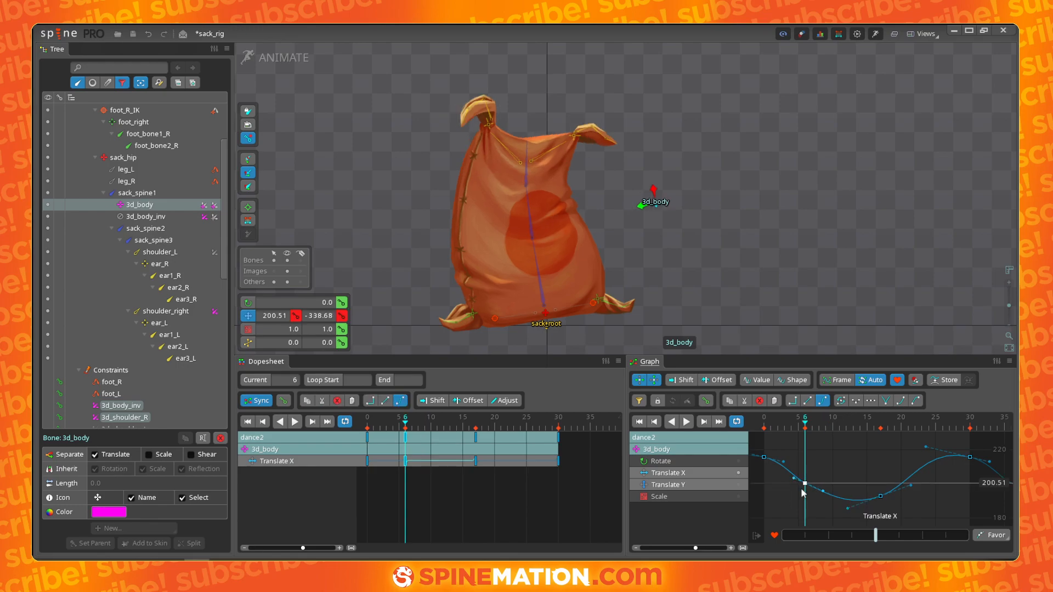
key("Delete")
left_click_drag(848, 509, 825, 519)
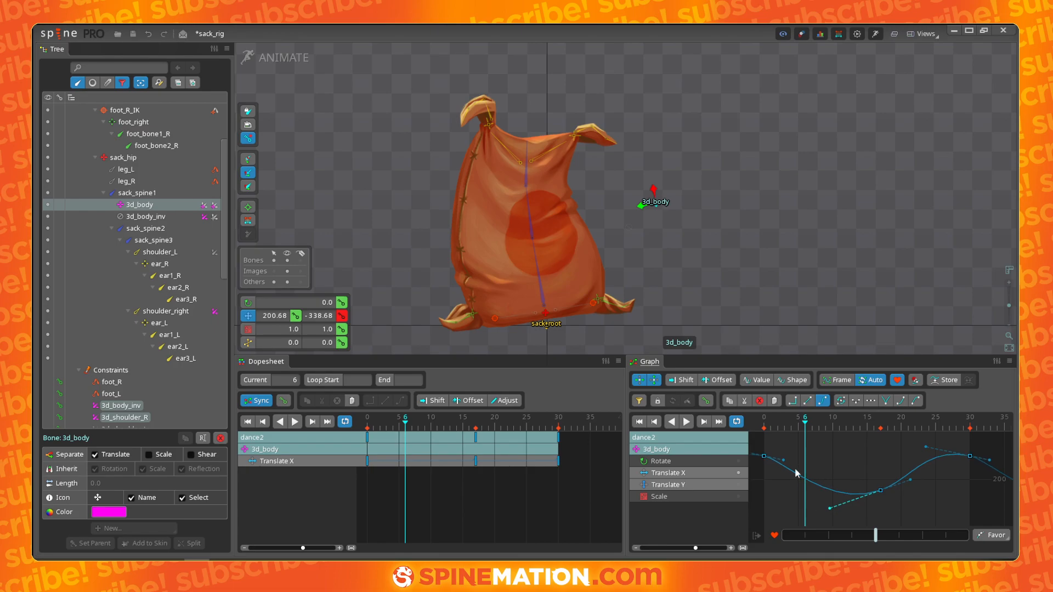
left_click_drag(784, 463, 789, 469)
left_click_drag(927, 446, 931, 447)
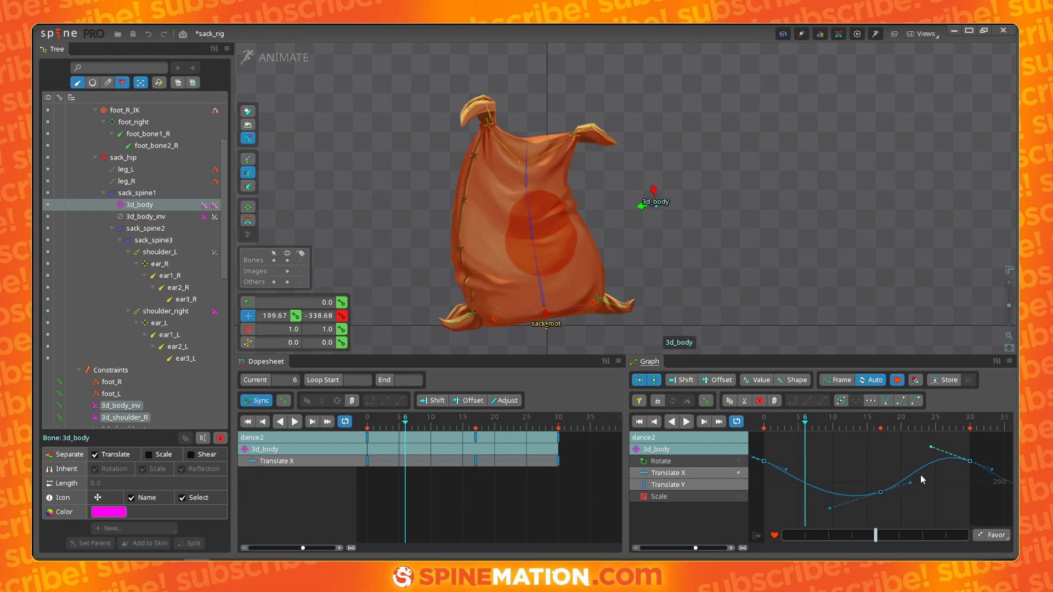
key("space")
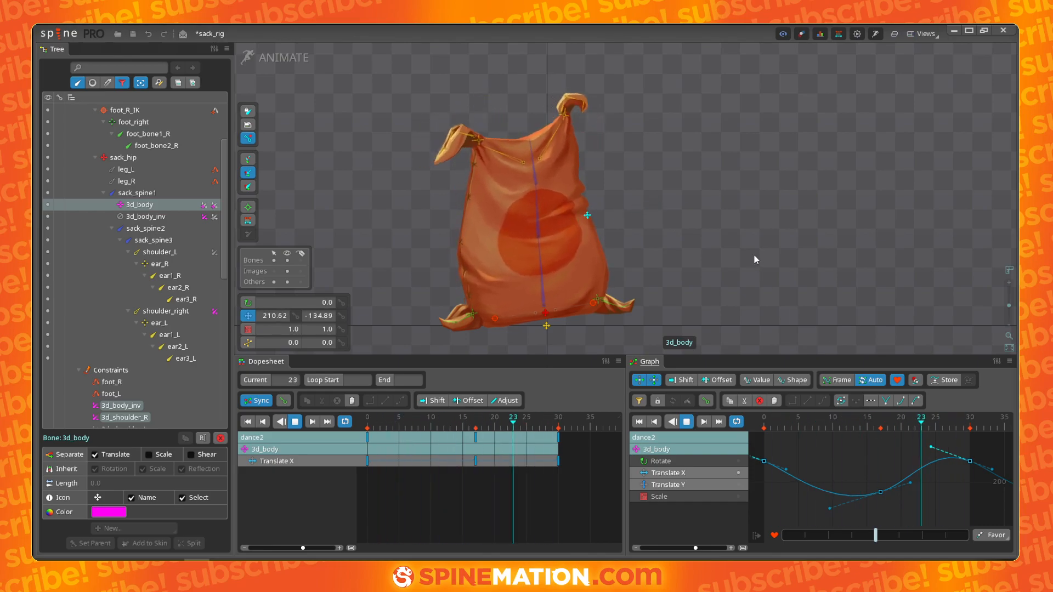